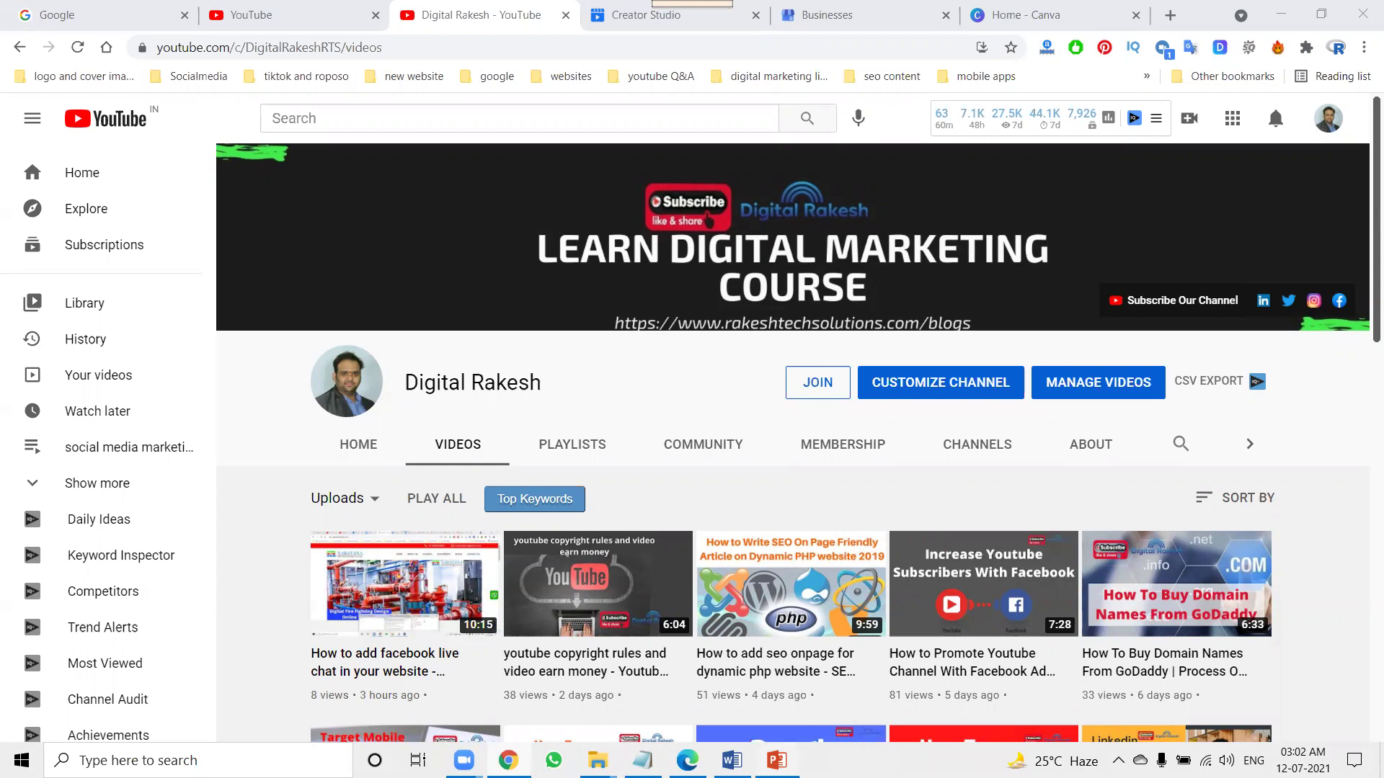
Step: Switch to the AdWords course presentation in PowerPoint and review the search results, Example of campaign and Key Terminologies slides
click(776, 760)
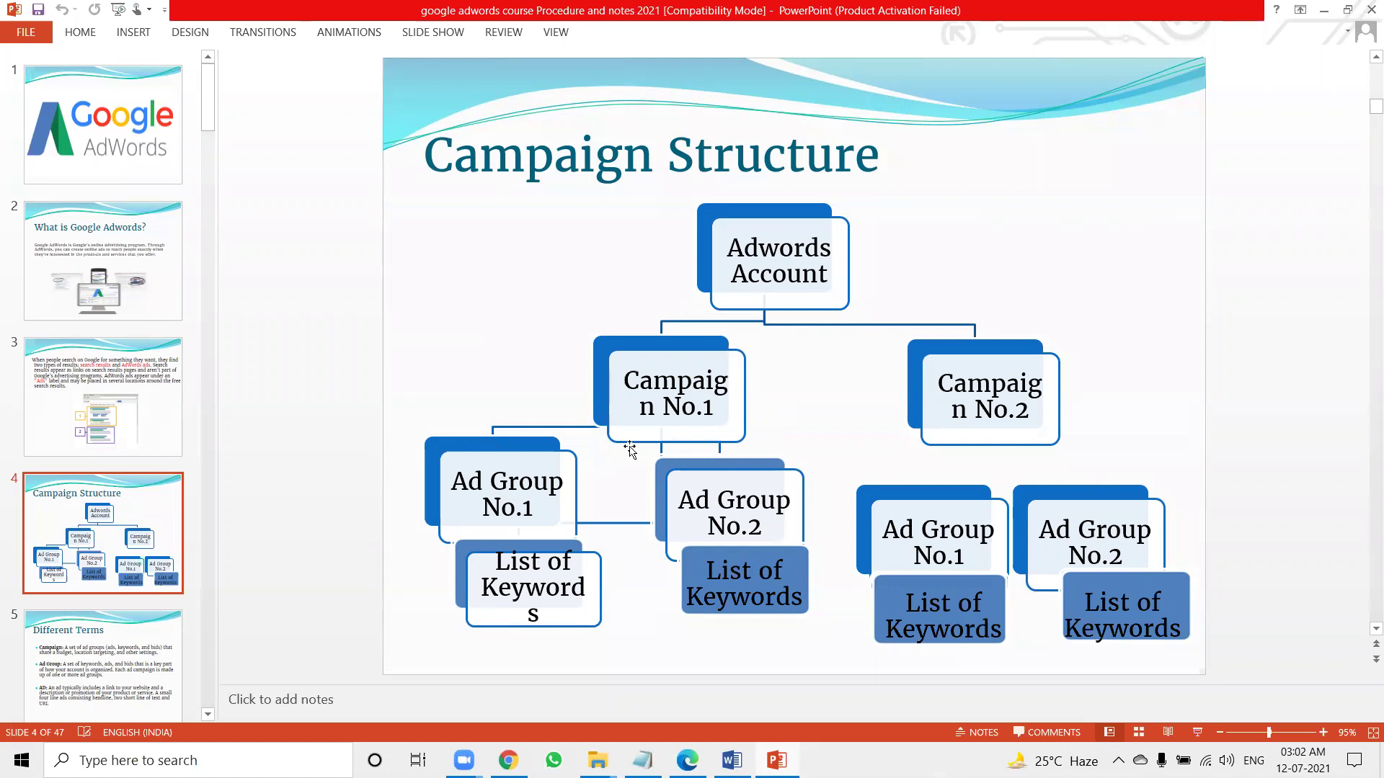
click(48, 441)
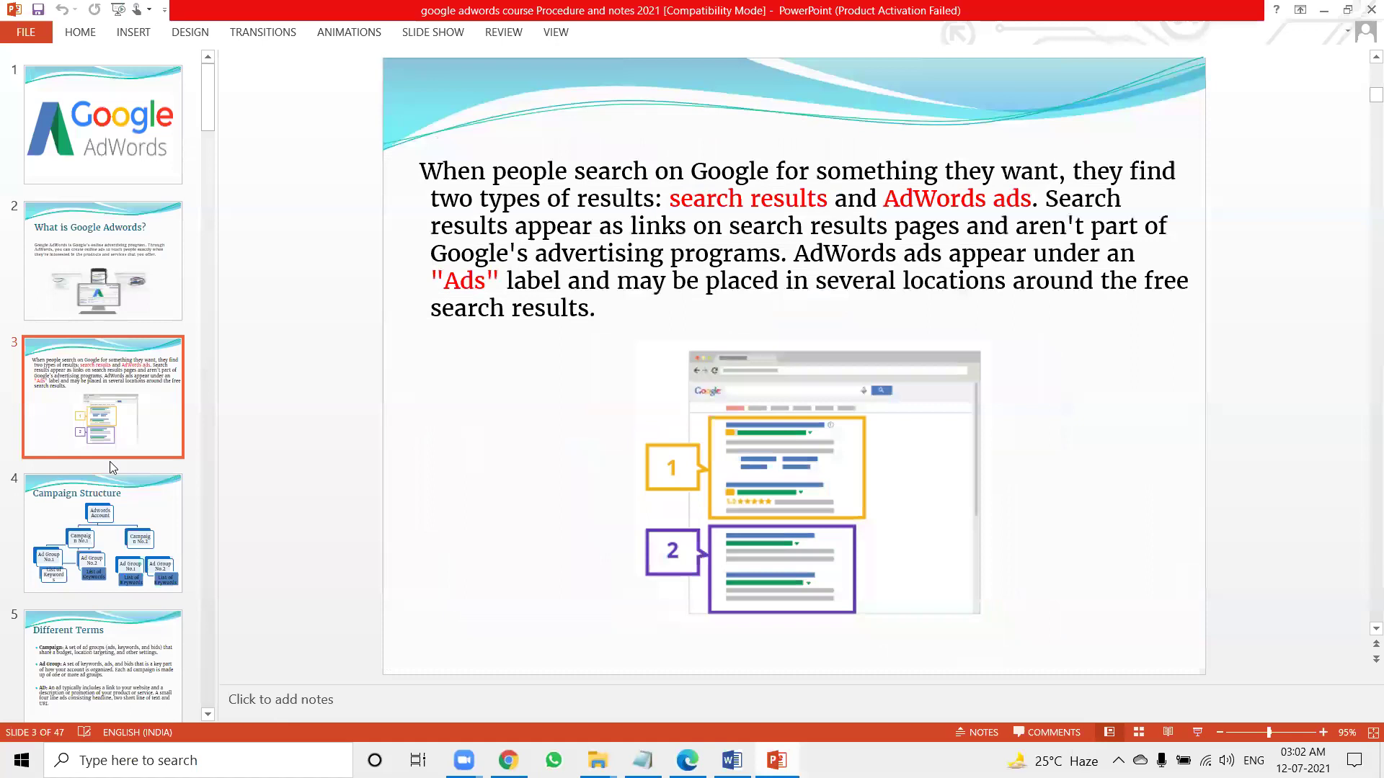
scroll(108, 462, down, 3)
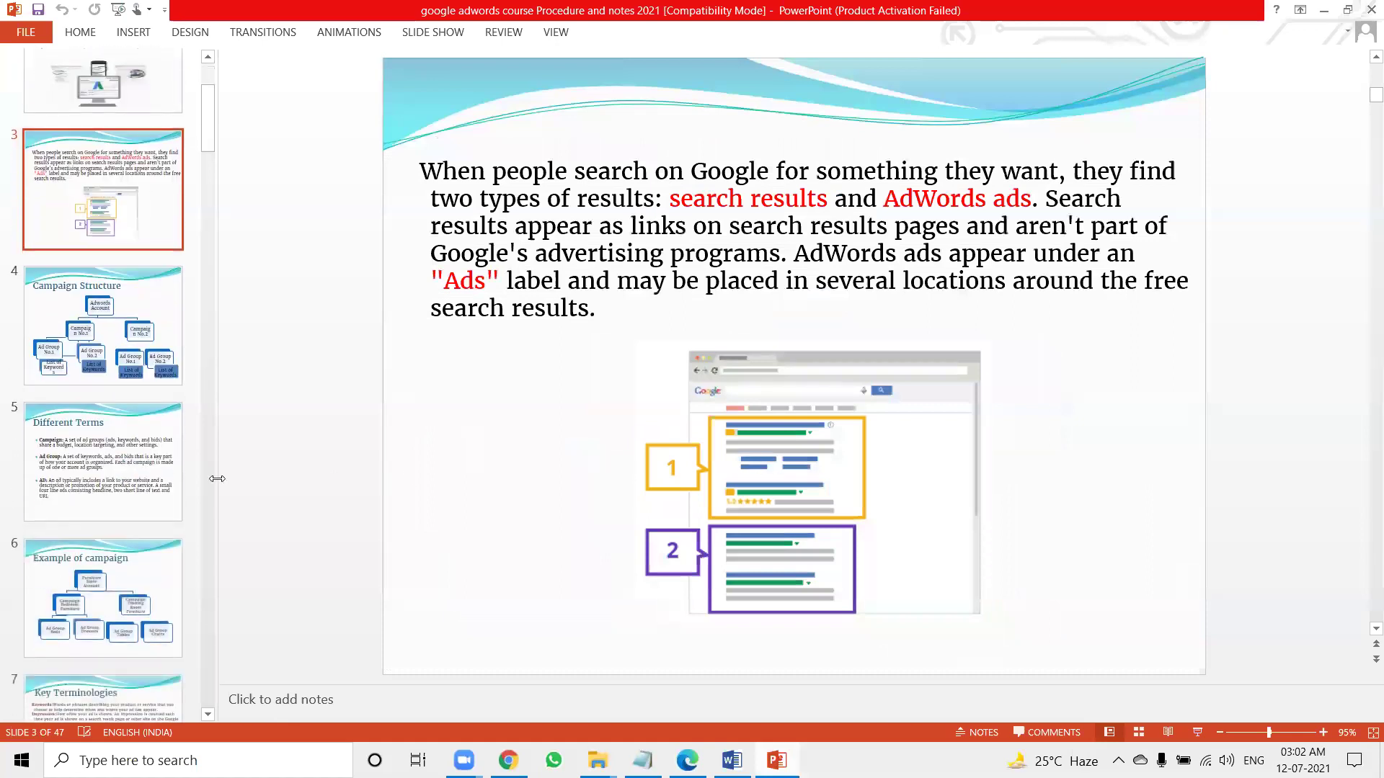
click(114, 584)
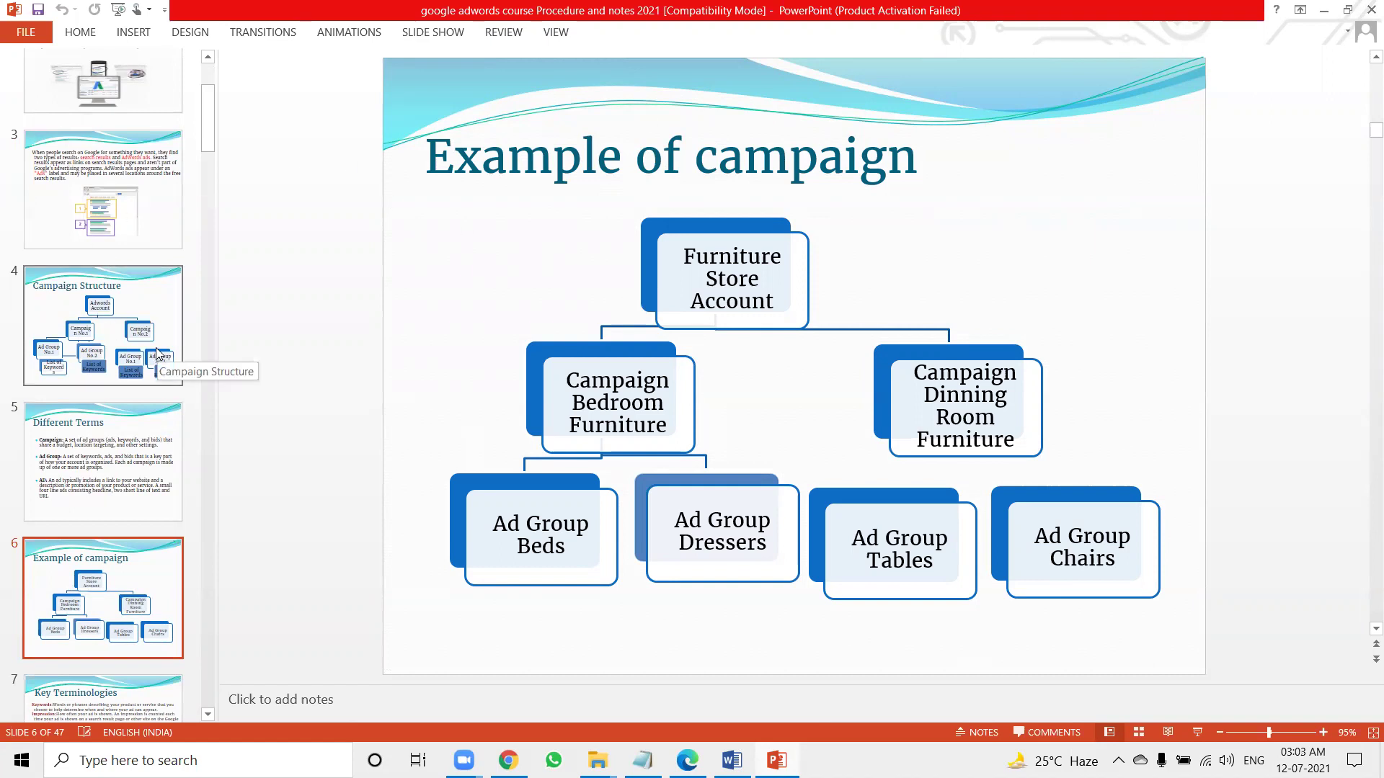
scroll(157, 351, down, 3)
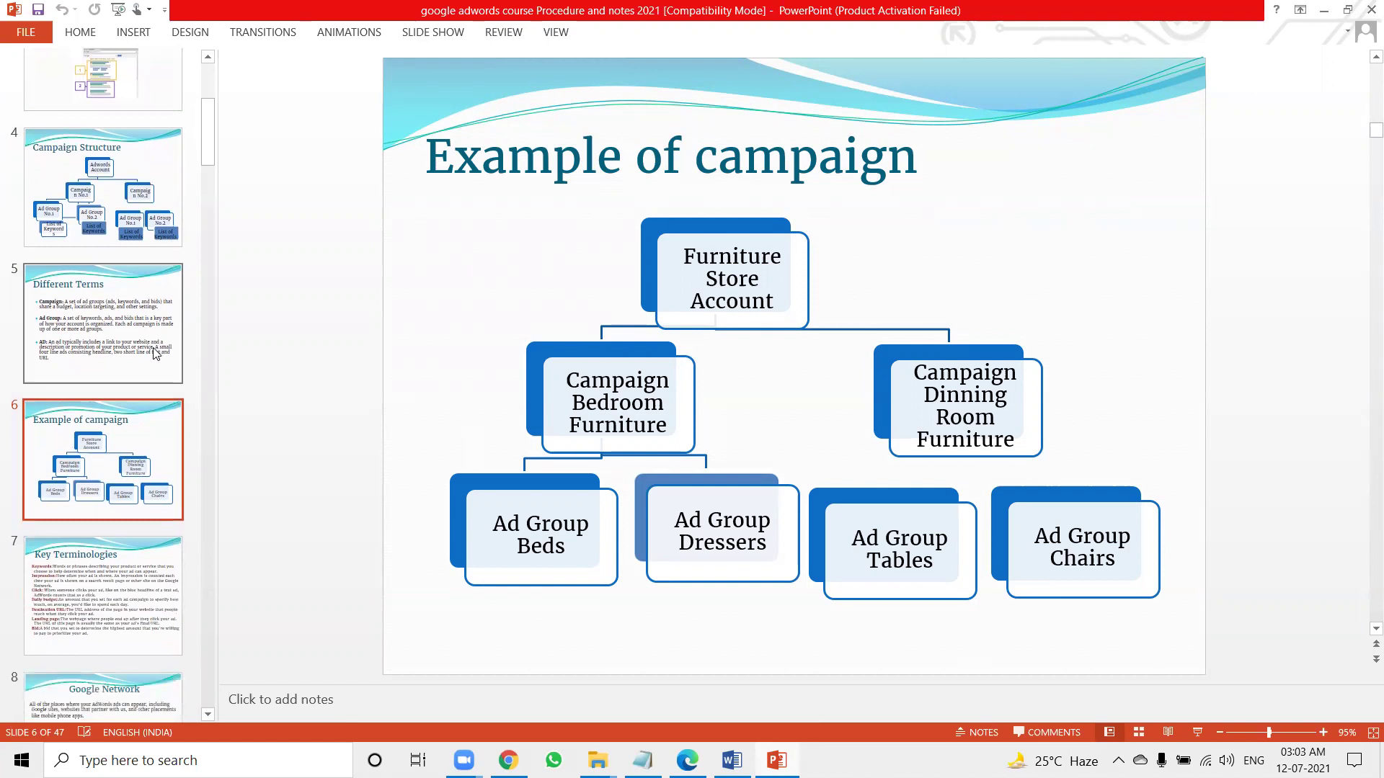
scroll(157, 353, down, 3)
click(72, 486)
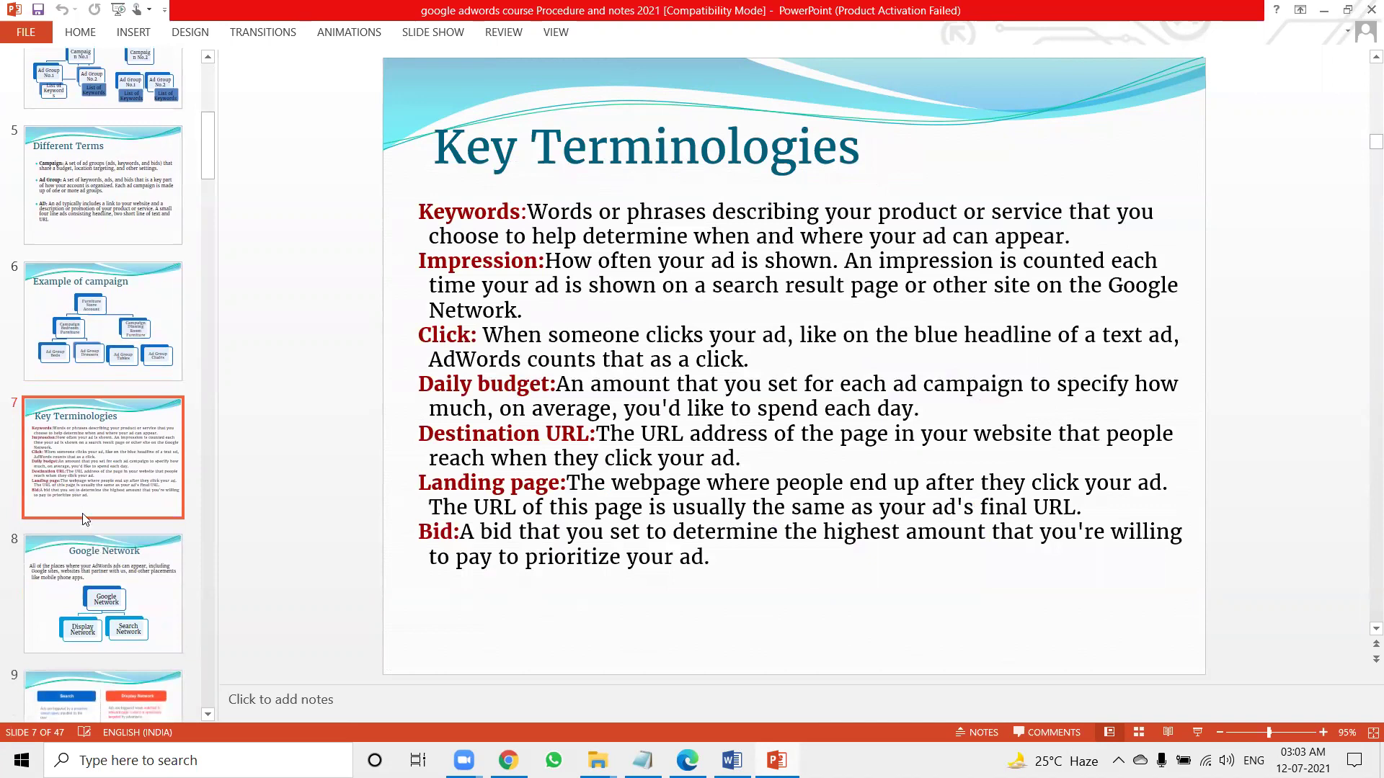
Step: Switch to Chrome, open an incognito window and search Google for "digital marketing"
mouse_move(508, 758)
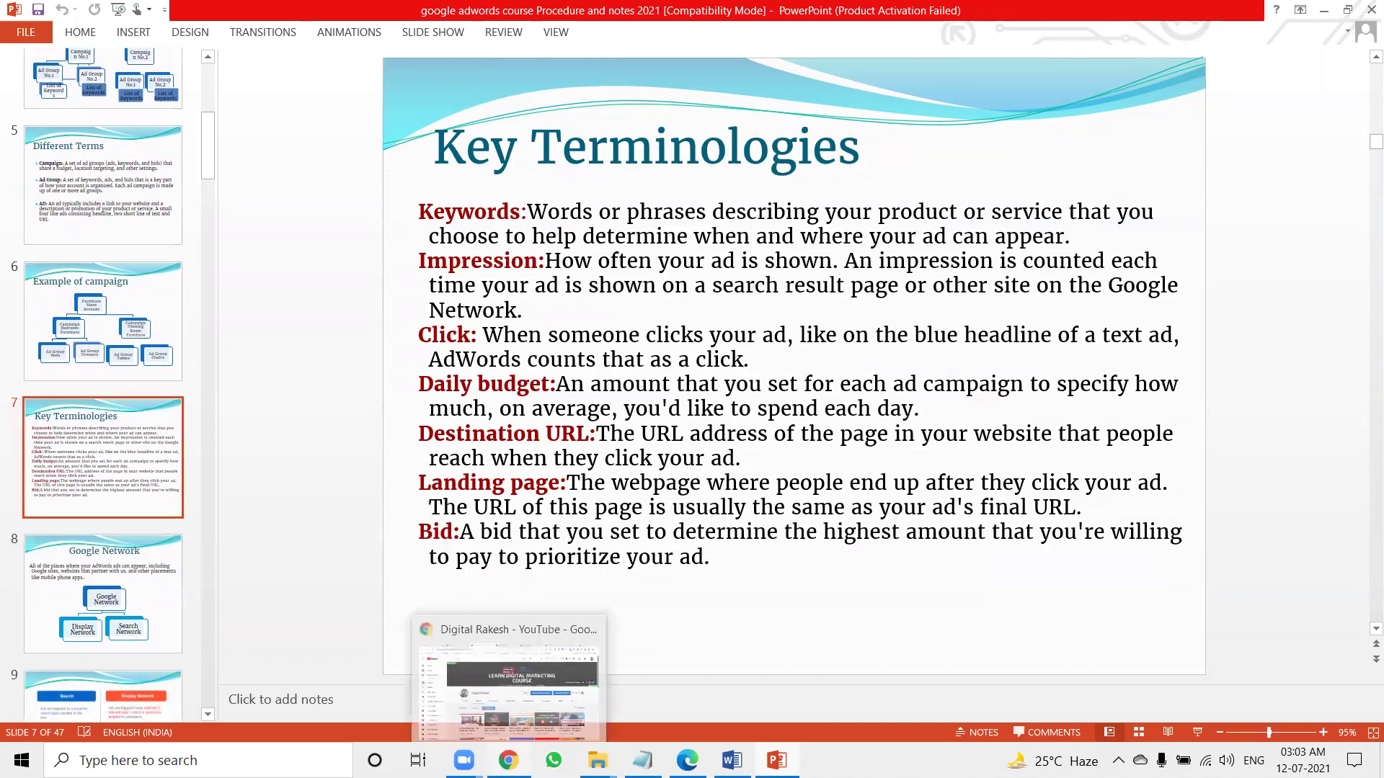
click(508, 674)
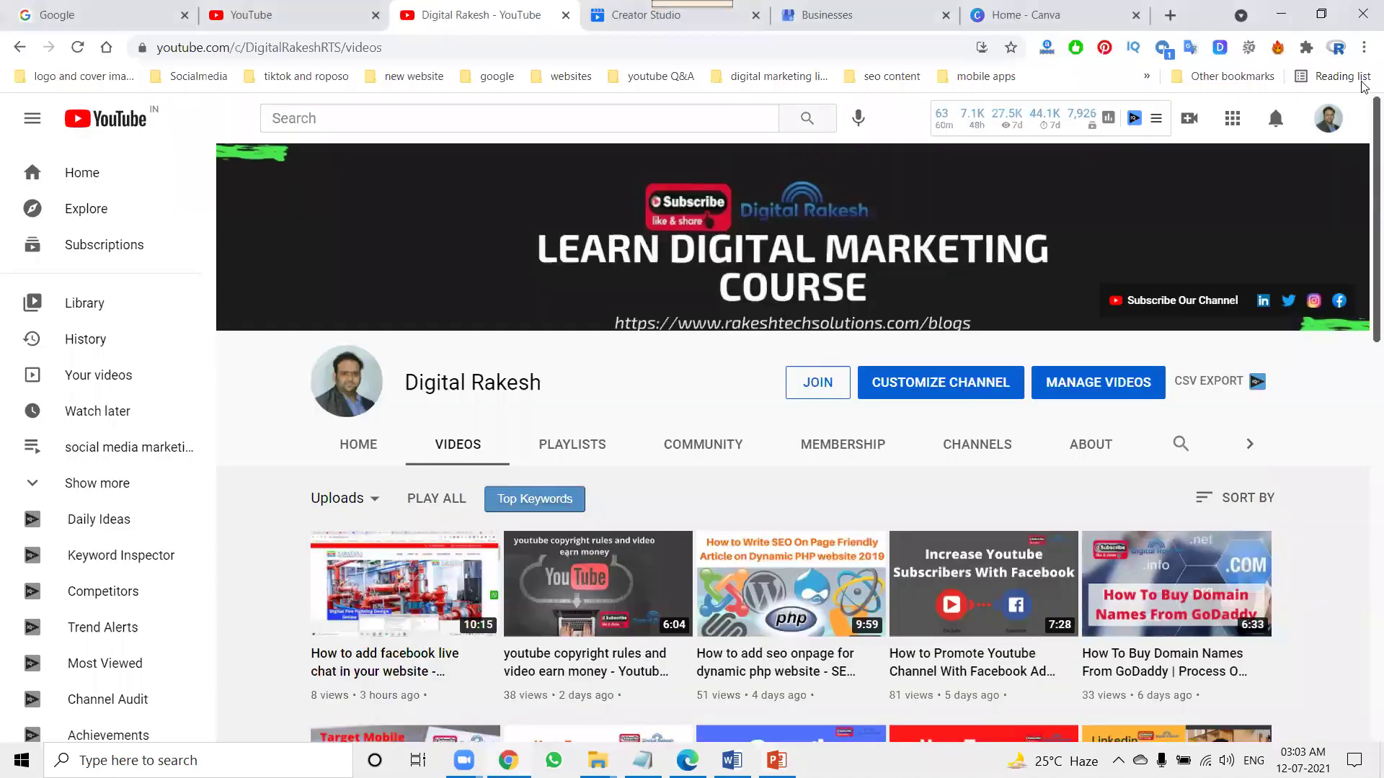
click(1364, 46)
click(1227, 115)
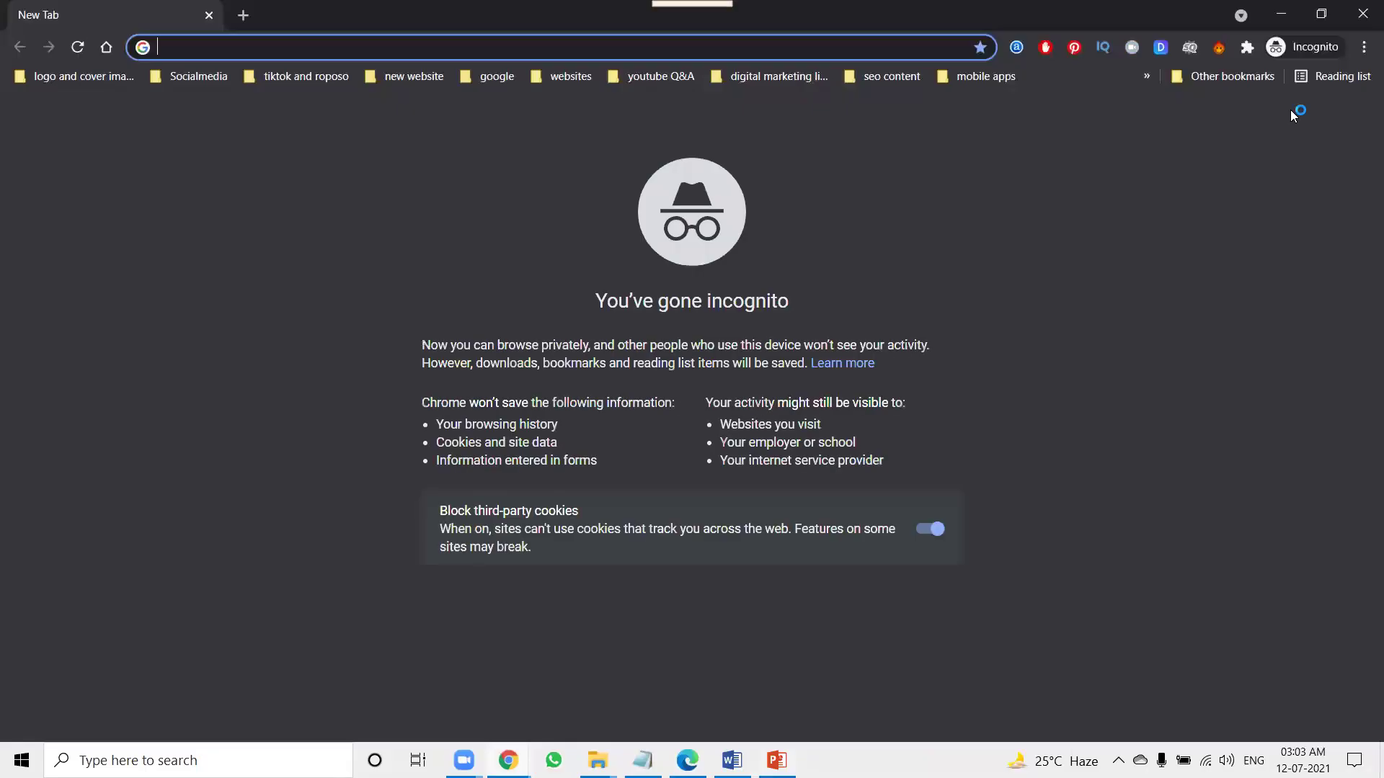
text(digital ma)
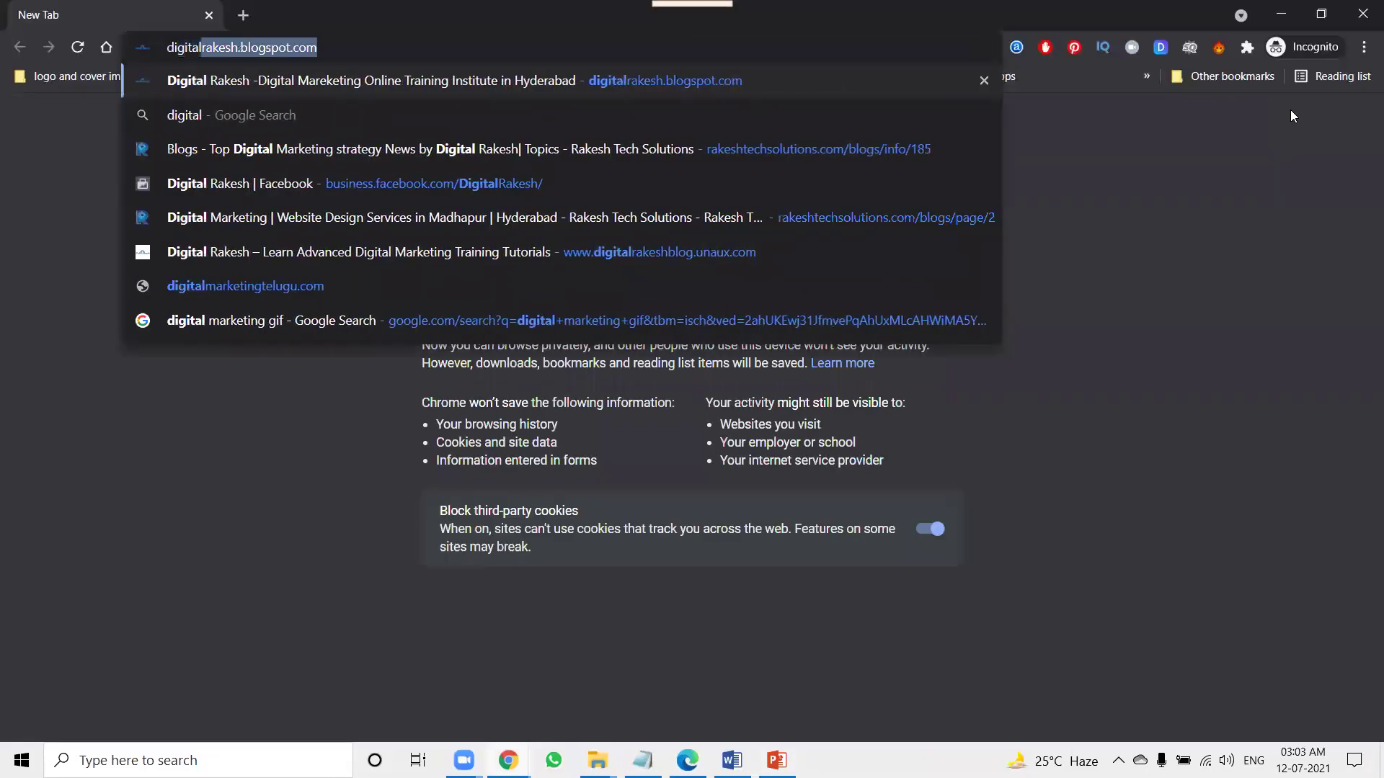
text(rketing)
key(Return)
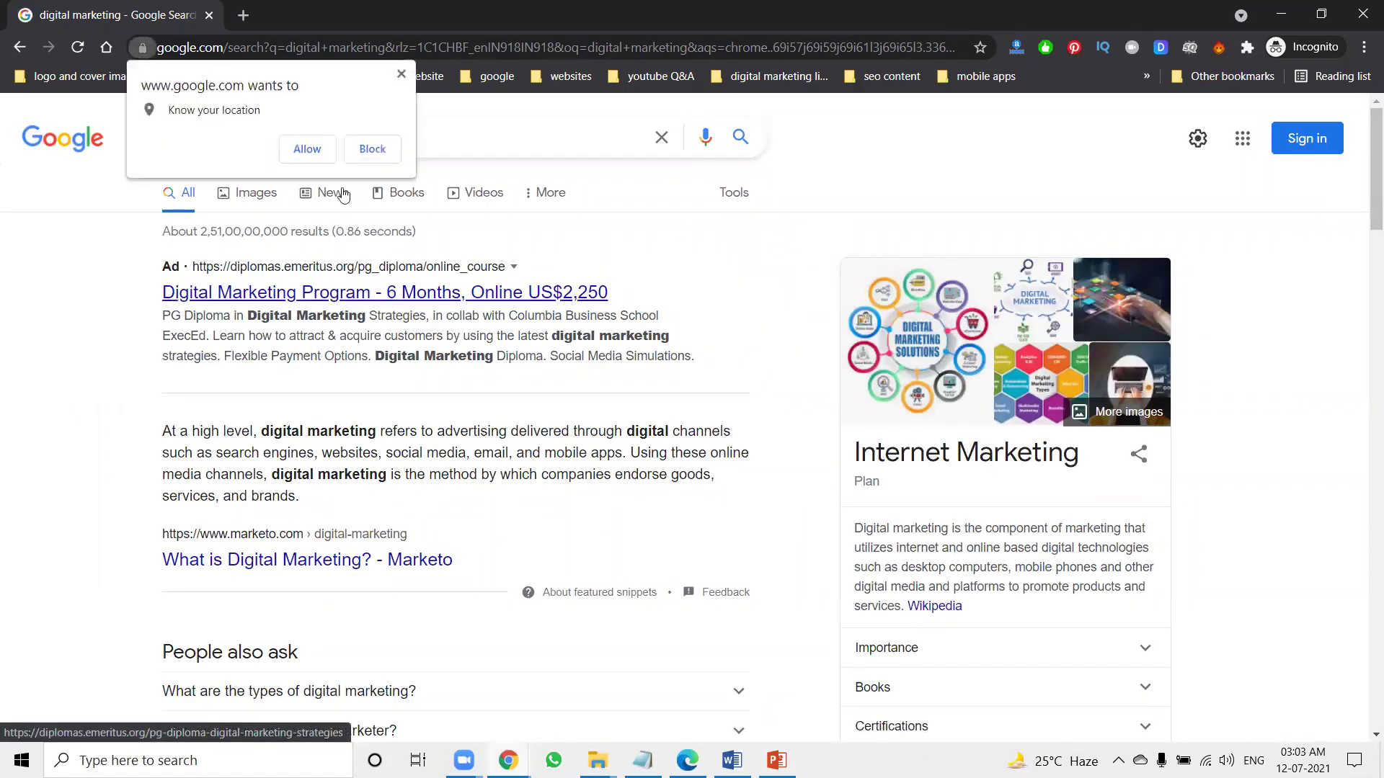
Step: Dismiss the location request, examine the ads and organic listings on the results page, and close the incognito window
click(402, 75)
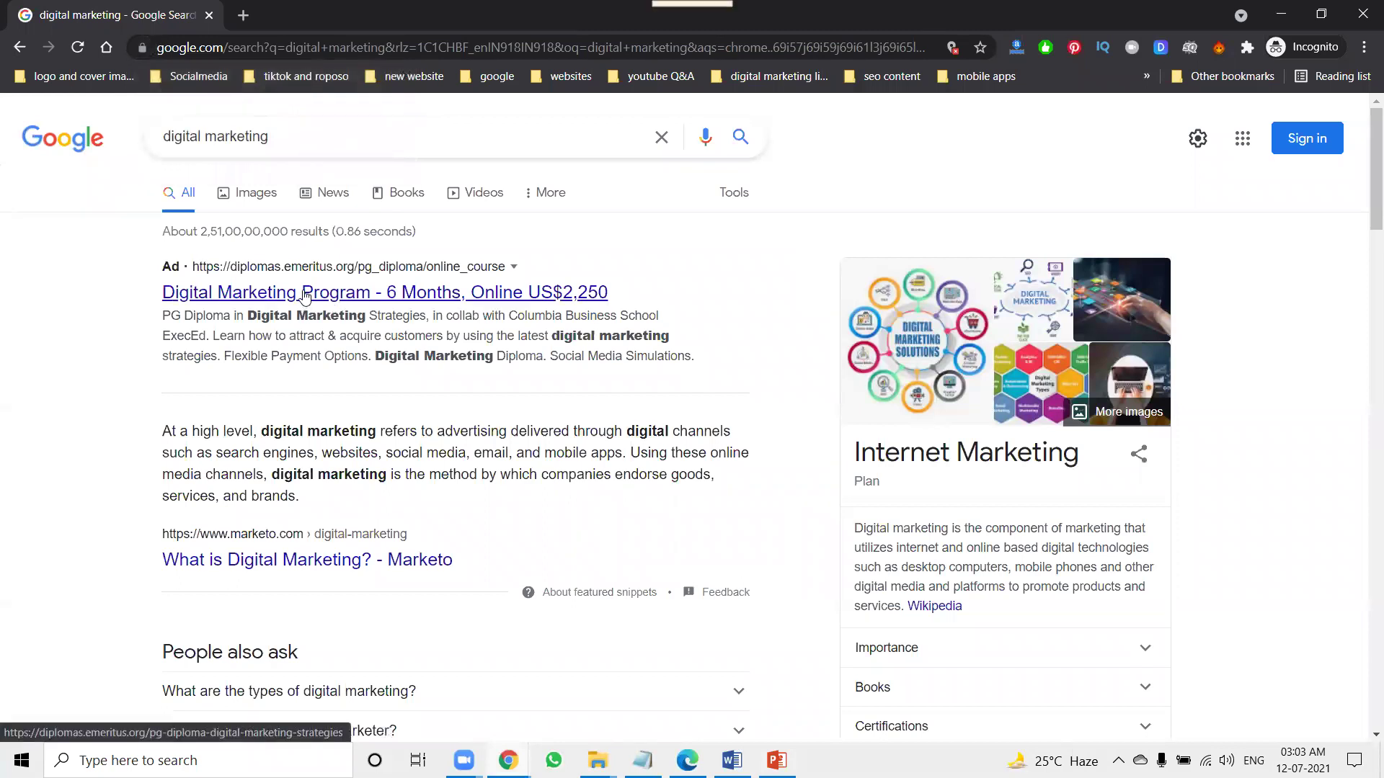
scroll(304, 298, down, 5)
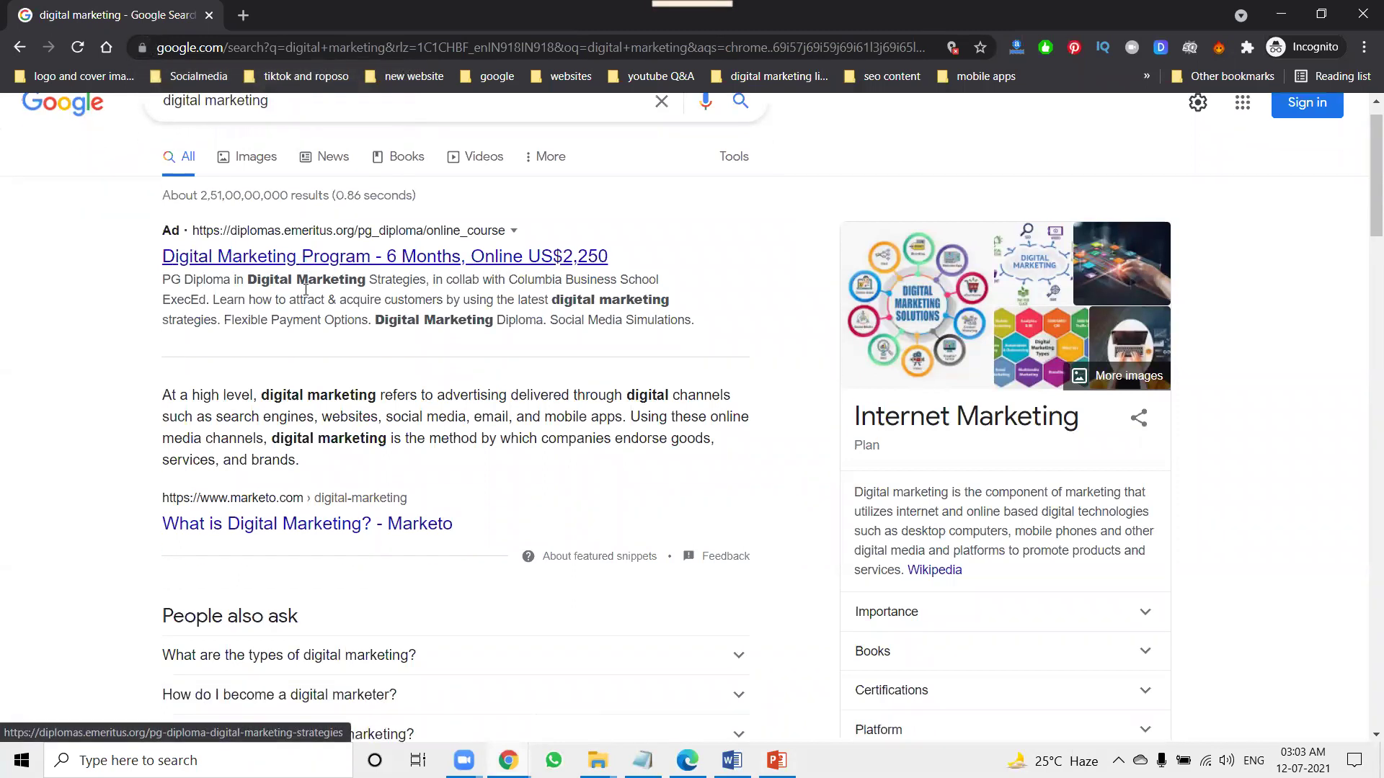
scroll(196, 291, down, 18)
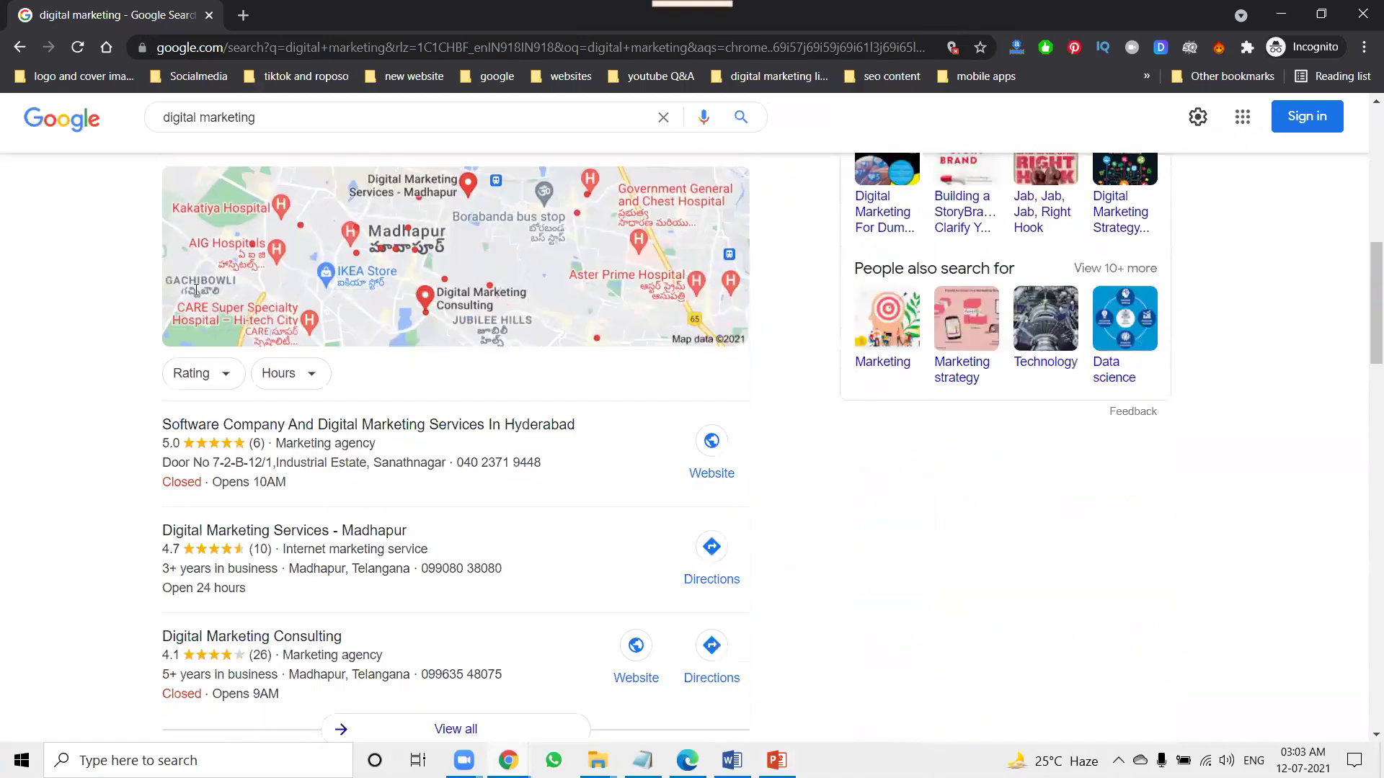
scroll(196, 295, down, 5)
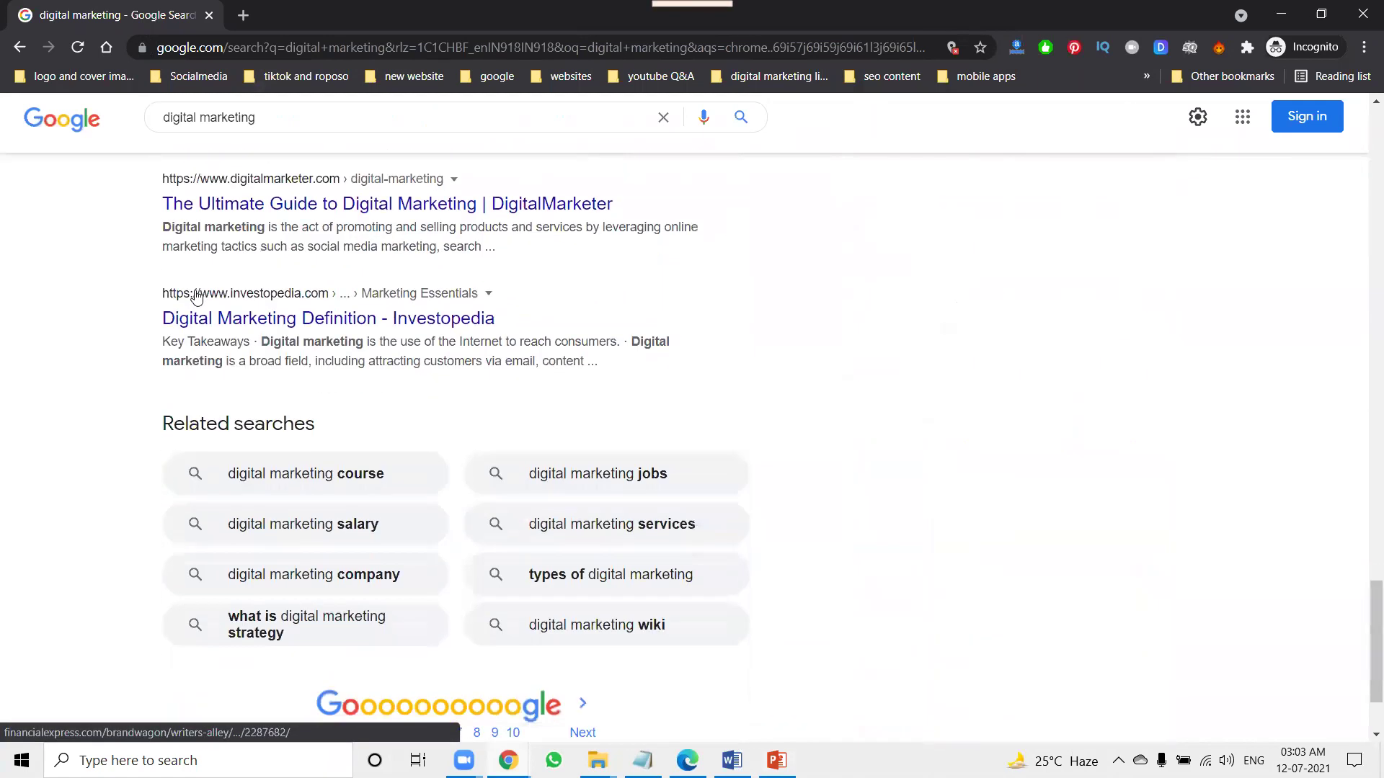
scroll(196, 295, down, 2)
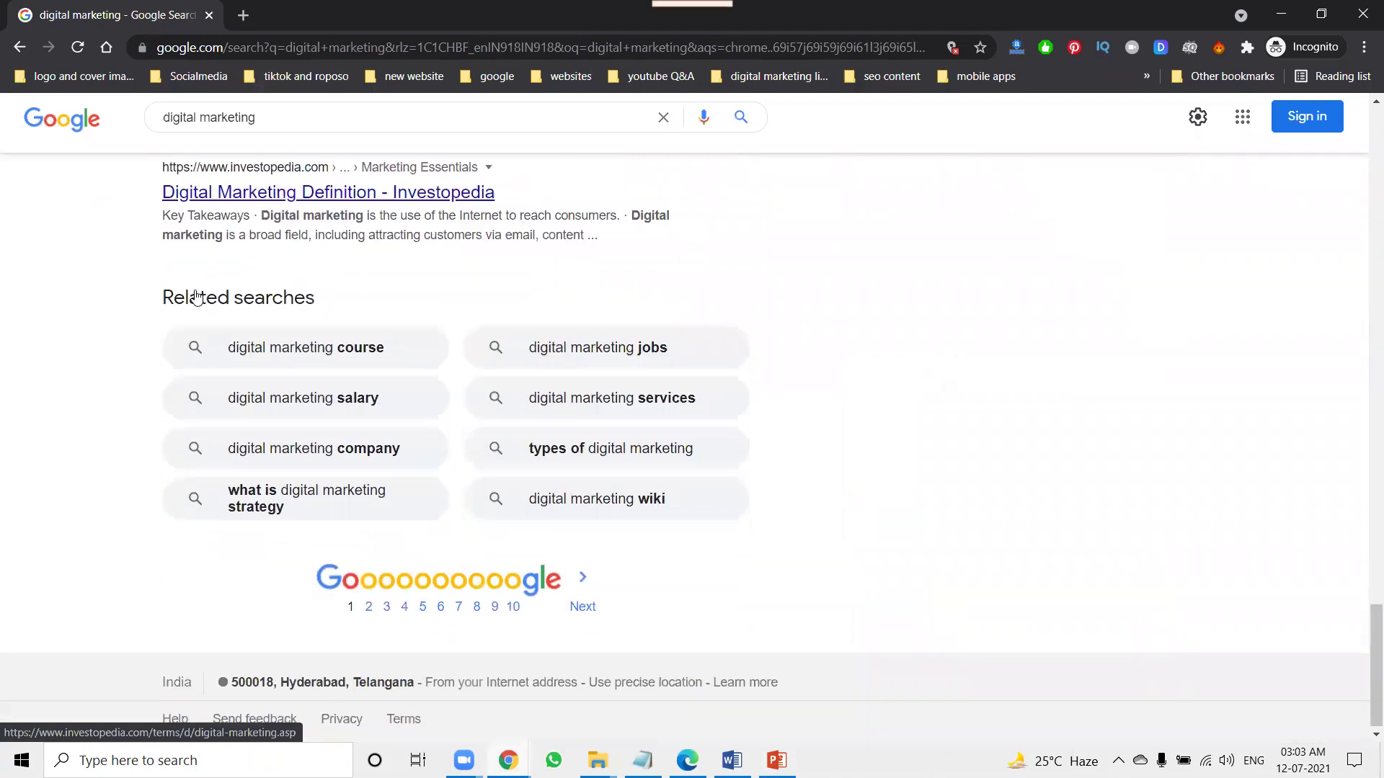
scroll(191, 299, up, 5)
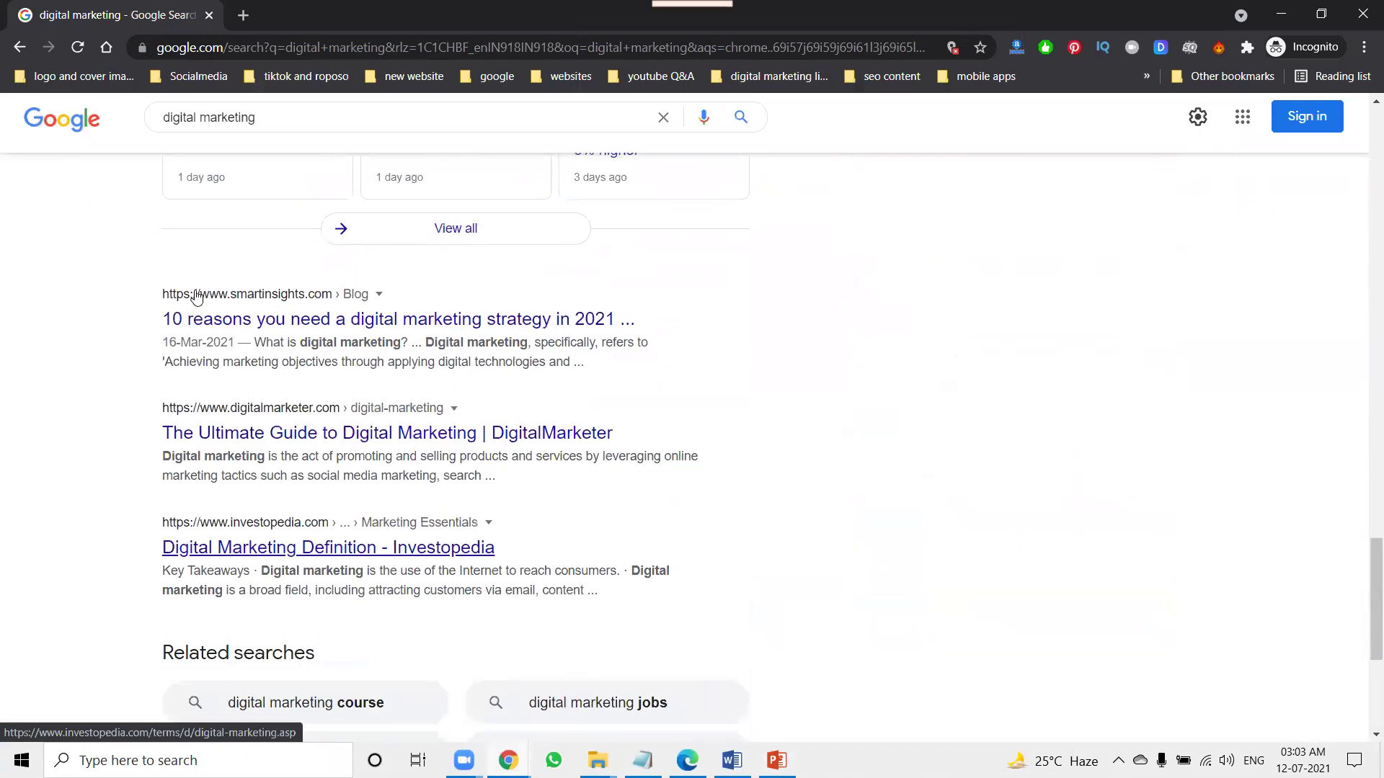
click(1362, 13)
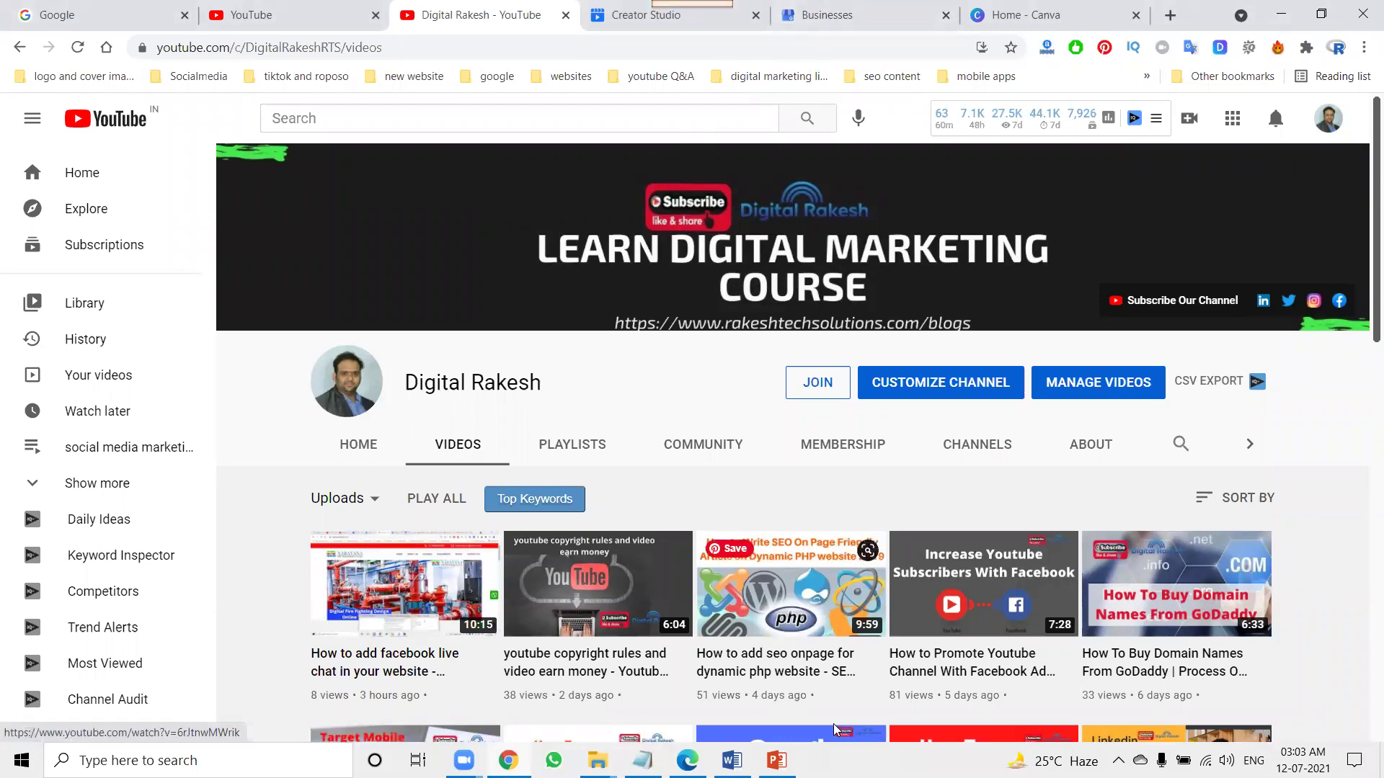
Step: Return to PowerPoint and review the Google Network, Search versus Display Network and The Search Network slides
key(alt+Tab)
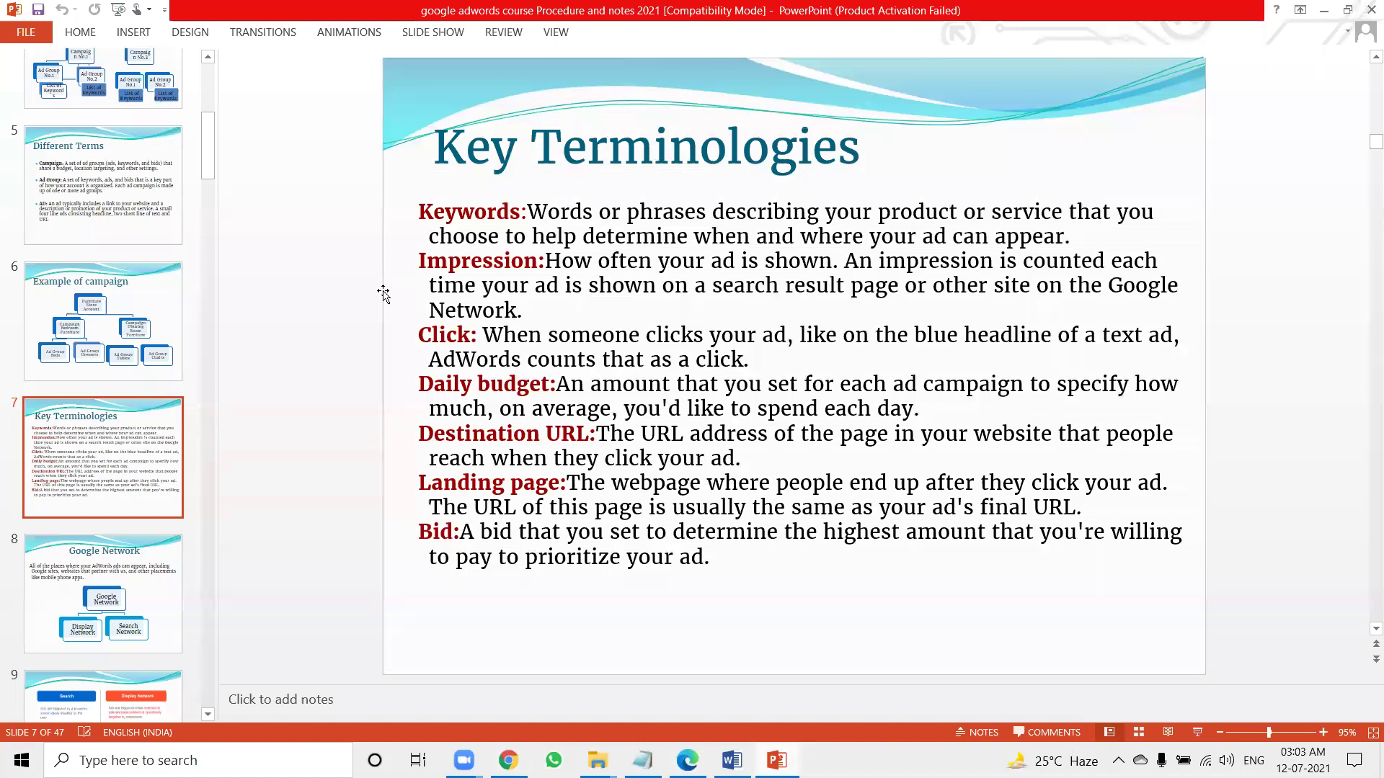
click(78, 590)
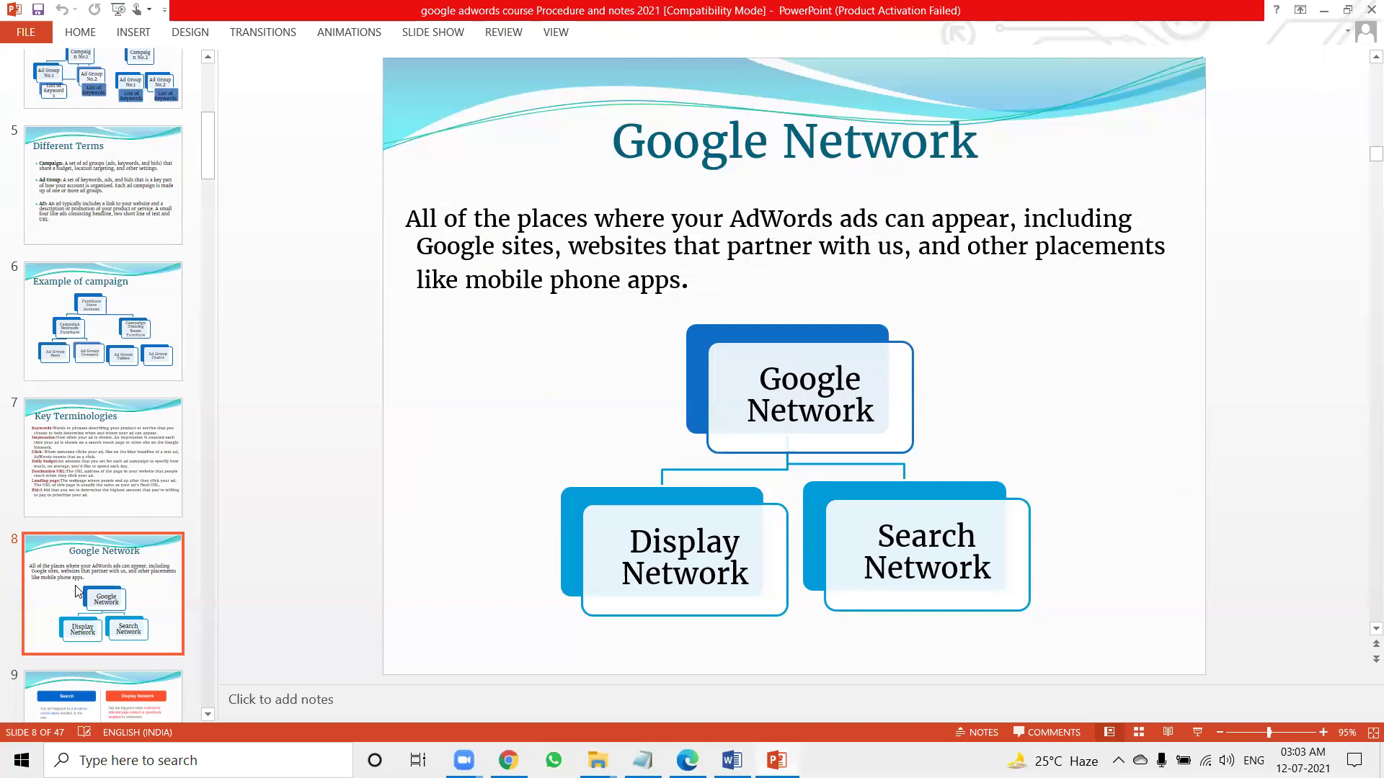
scroll(64, 540, down, 3)
click(88, 529)
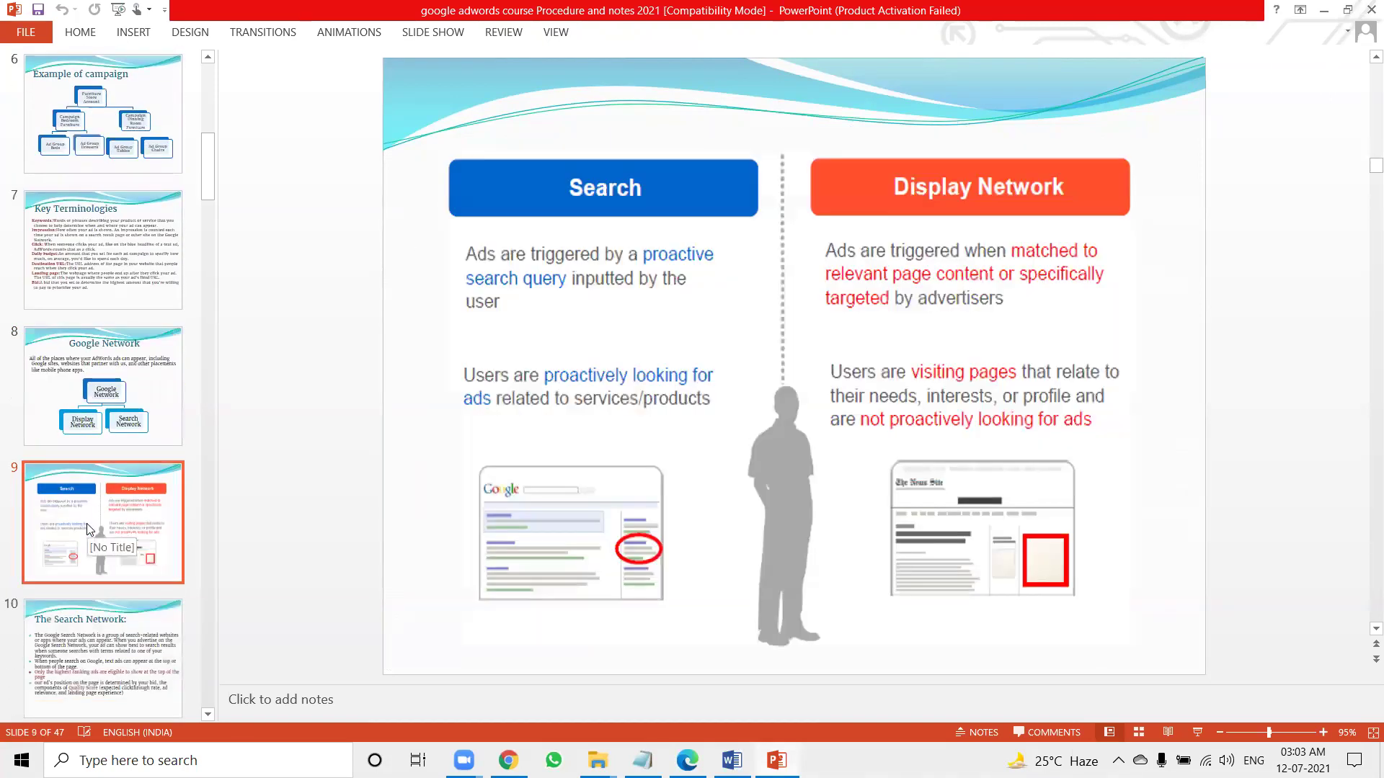
scroll(88, 530, down, 3)
click(93, 482)
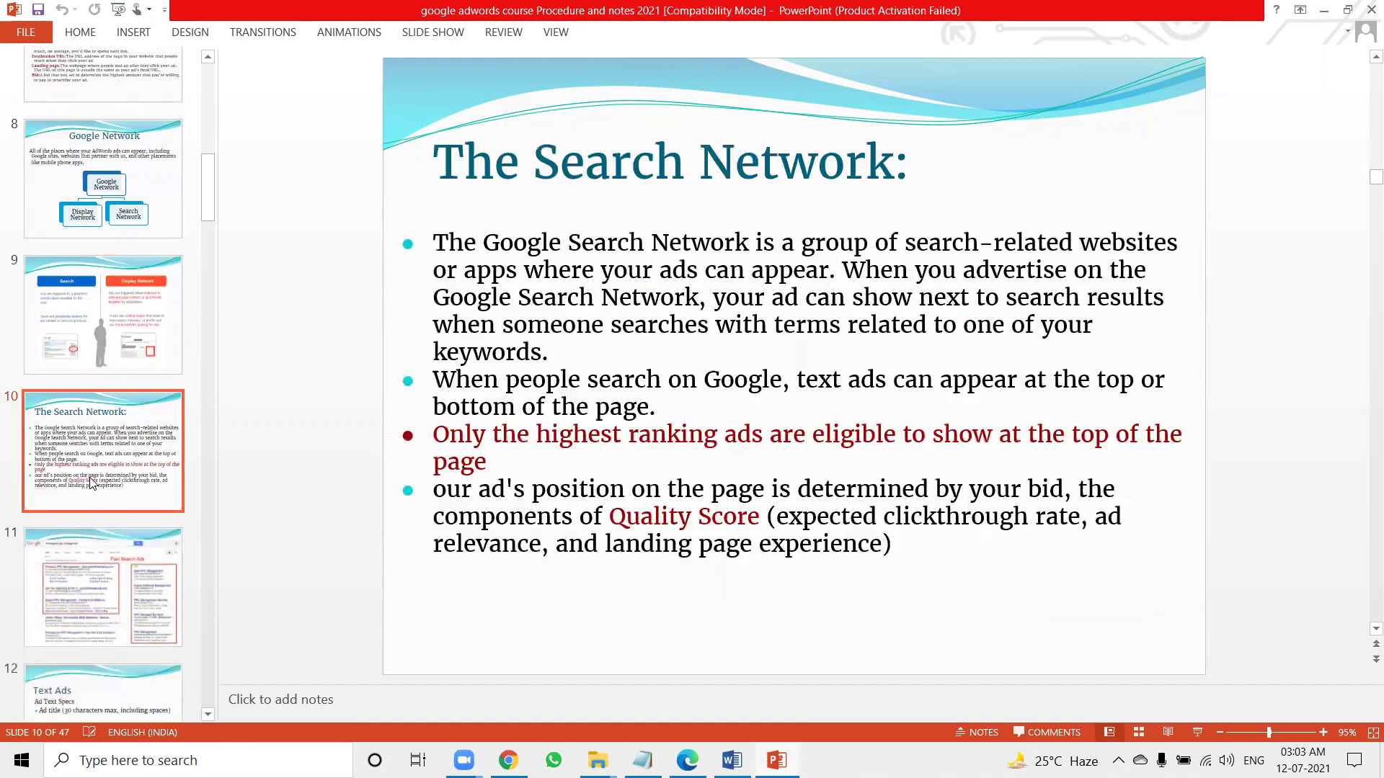
Step: Review the Paid Search Ads example, the Text Ads specs and the Bidding or Pricing Model slide
click(79, 577)
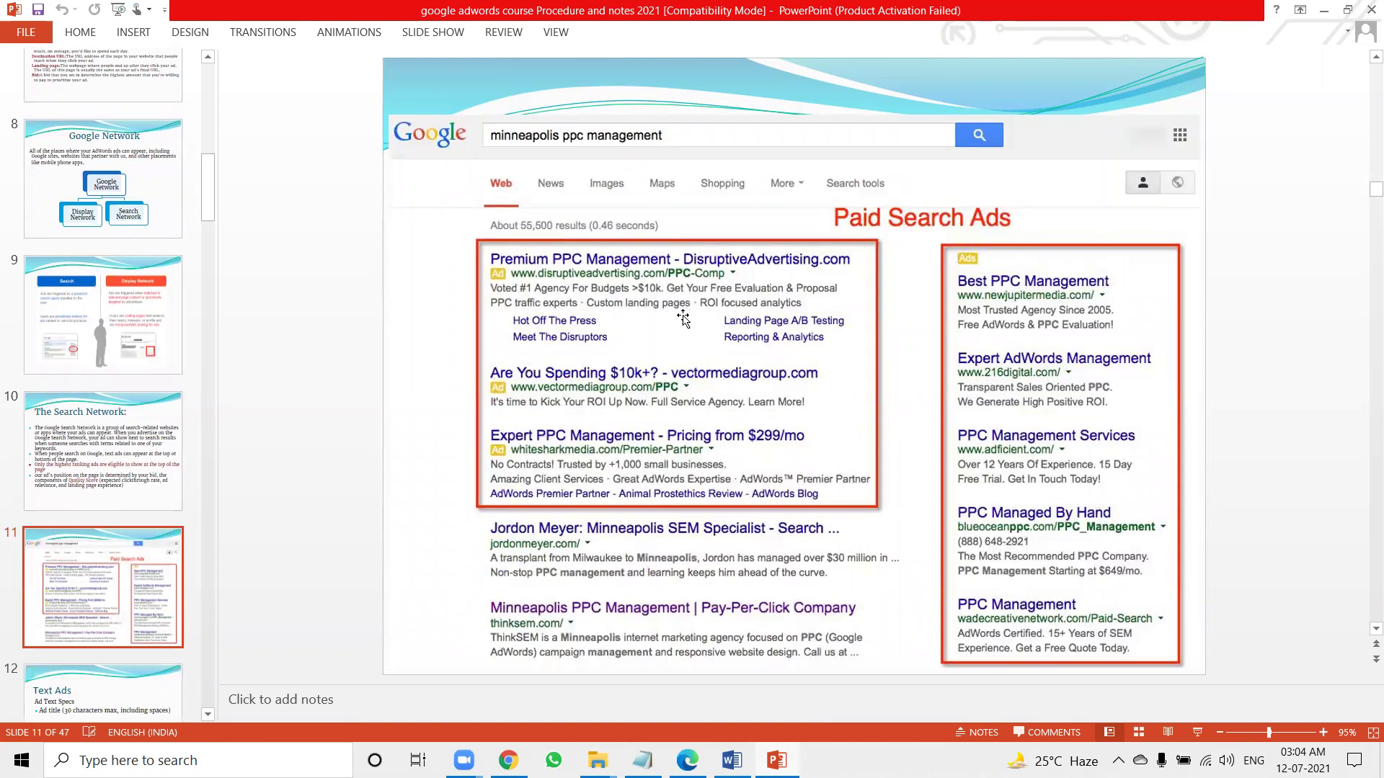
scroll(129, 512, down, 3)
click(128, 512)
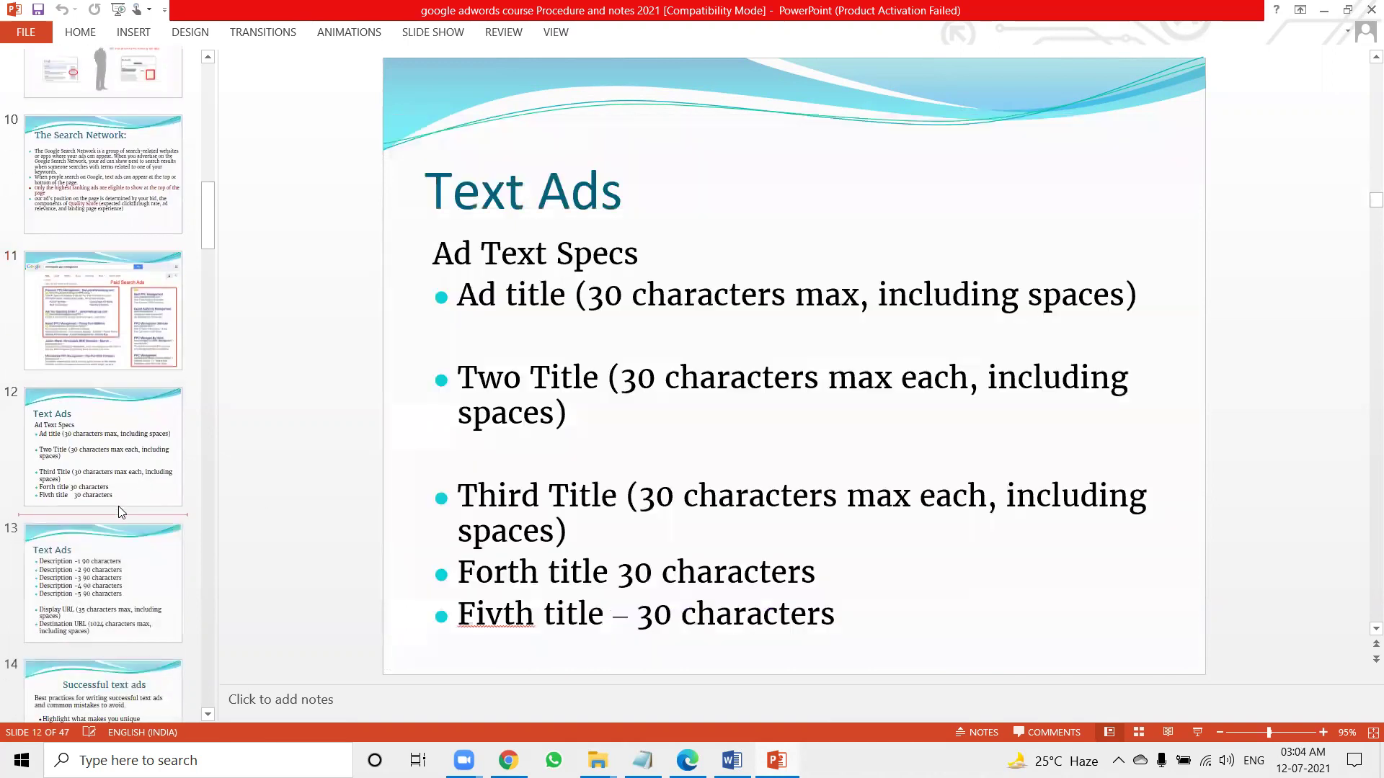
scroll(125, 484, down, 2)
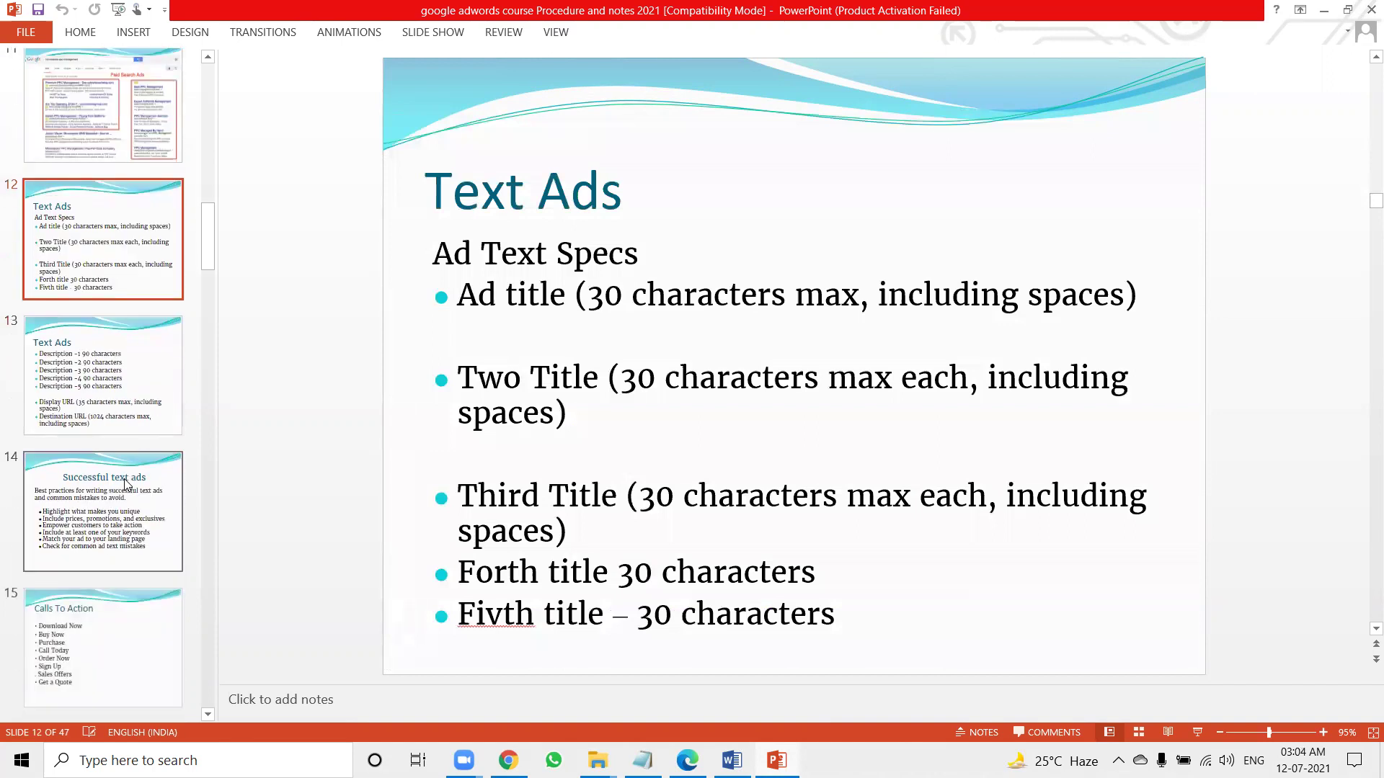
scroll(125, 483, down, 4)
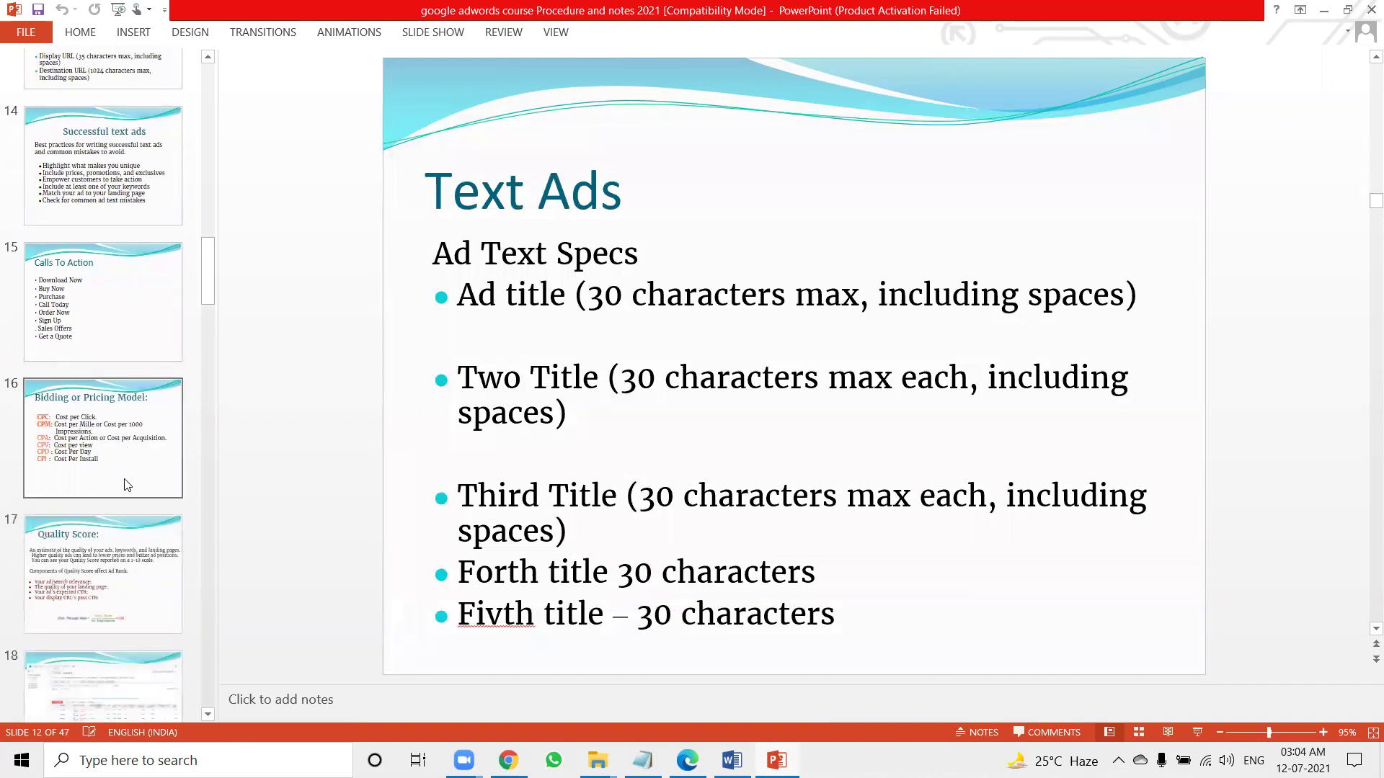
click(126, 485)
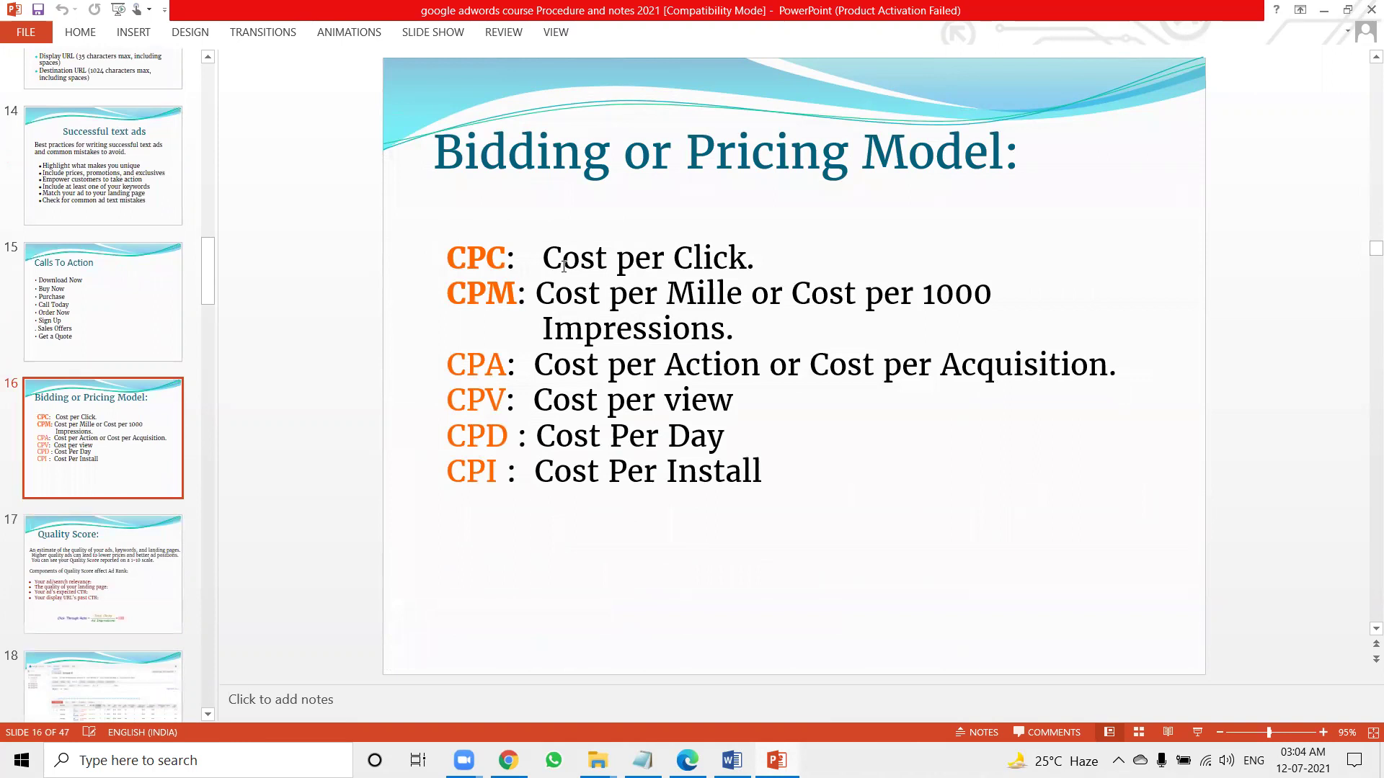
Step: Review the Keyword match Types slide and the table of match type syntax and examples
scroll(141, 418, down, 8)
scroll(141, 415, down, 1)
click(135, 403)
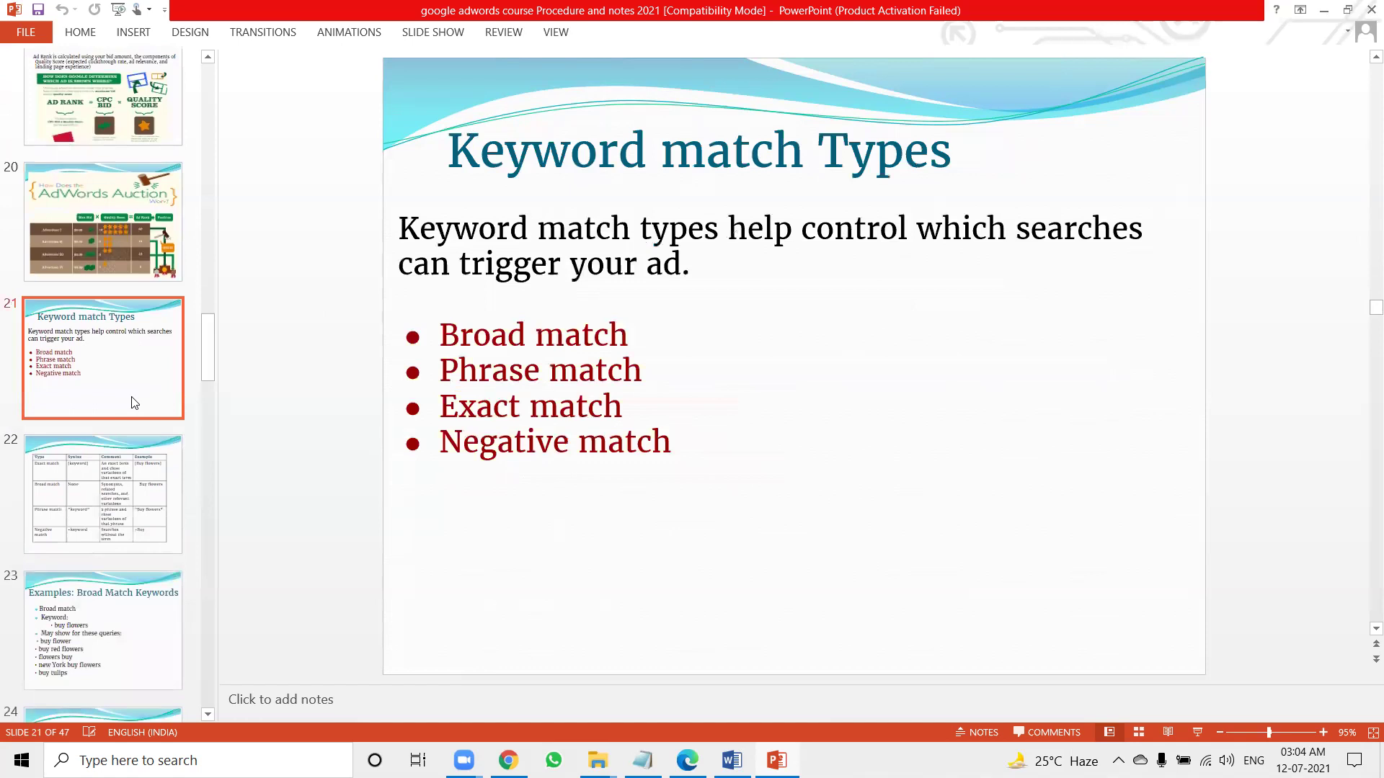
click(113, 510)
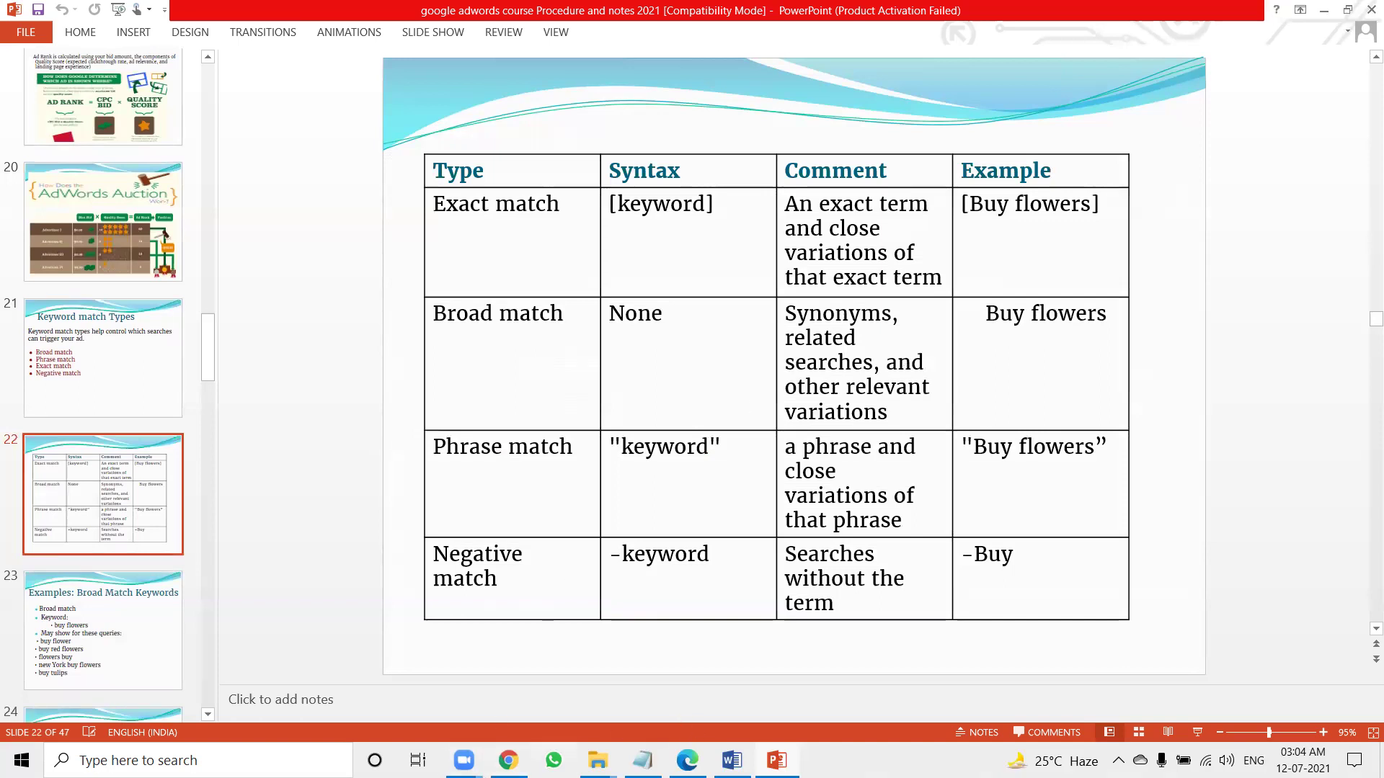
Step: Switch to Edge, look over the IOM Academy website and bring up the academy's Google Ads overview
key(alt+Tab)
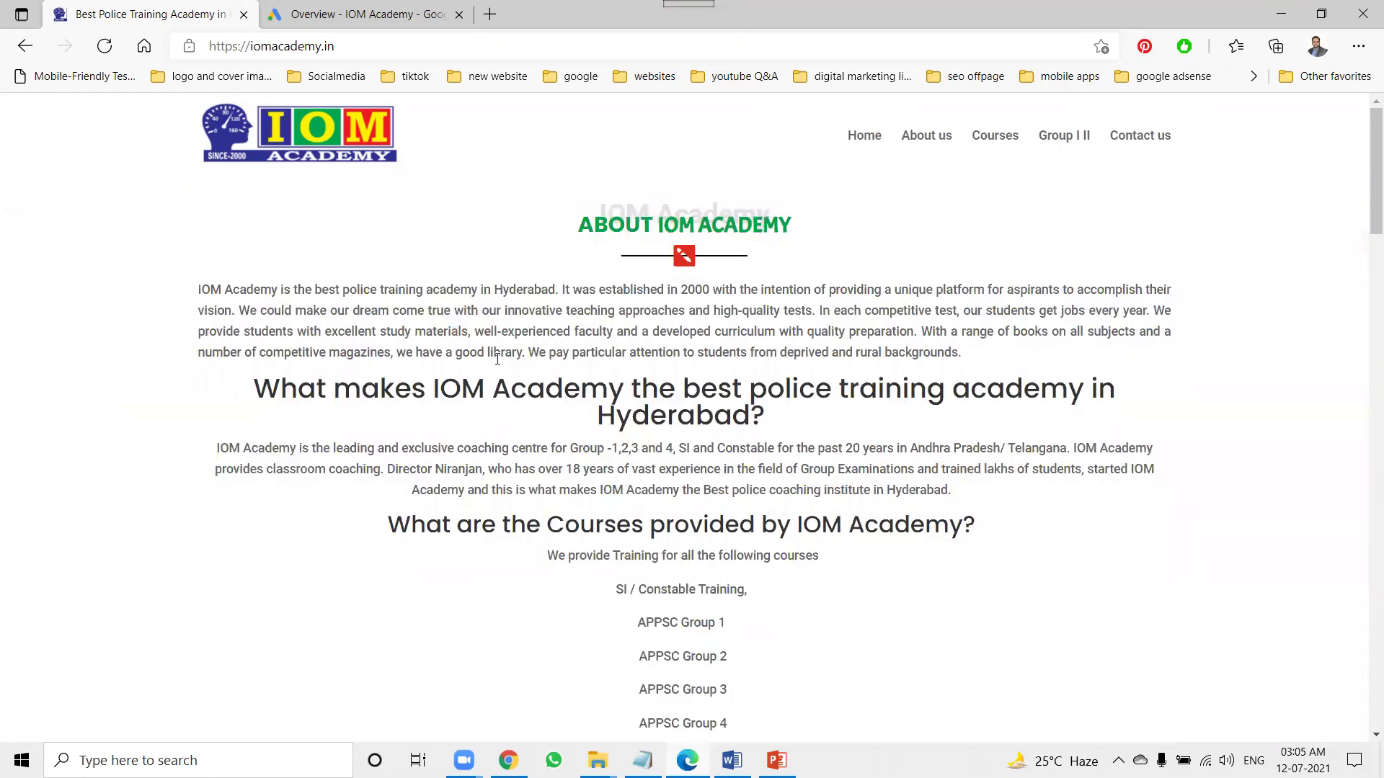
scroll(496, 359, down, 5)
click(310, 15)
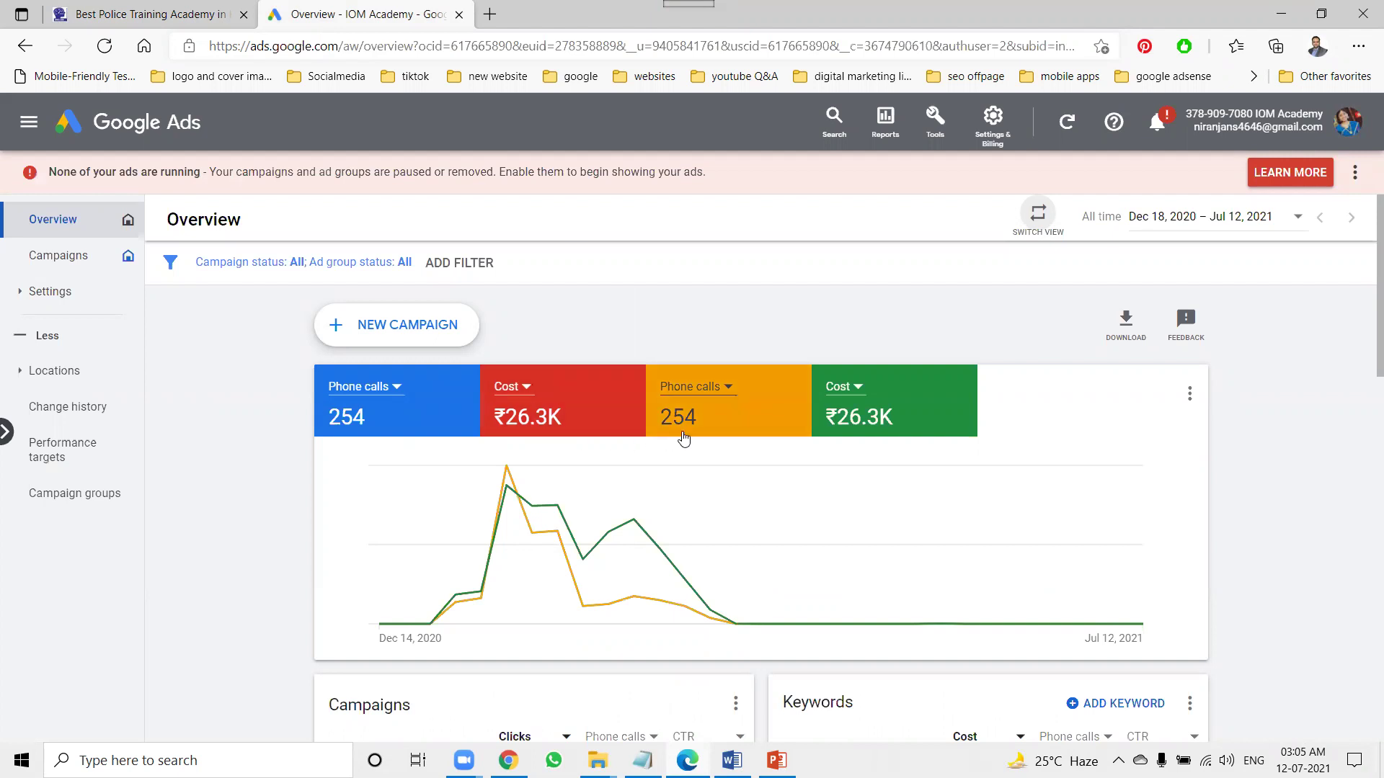
Step: Start a new Google Ads campaign with the Leads goal and the Search campaign type
click(448, 330)
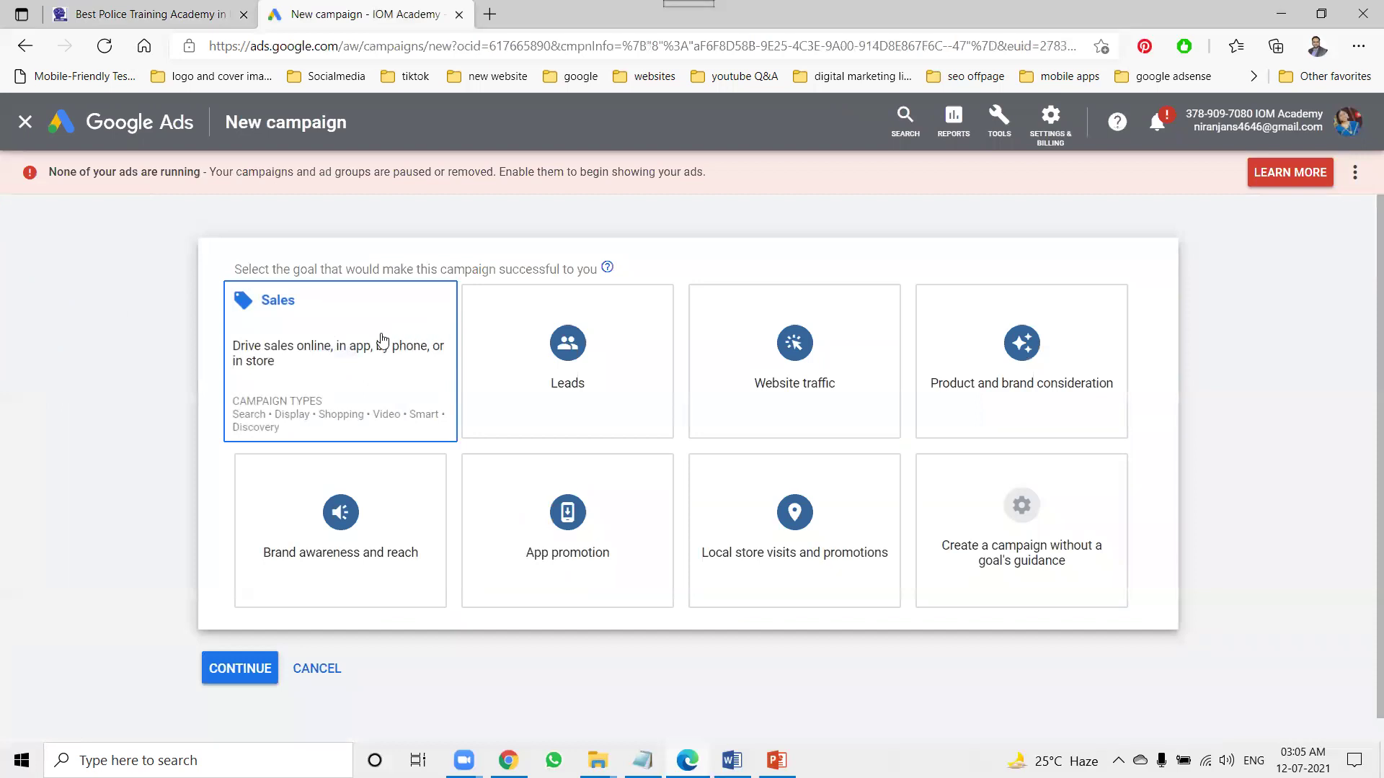
mouse_move(762, 349)
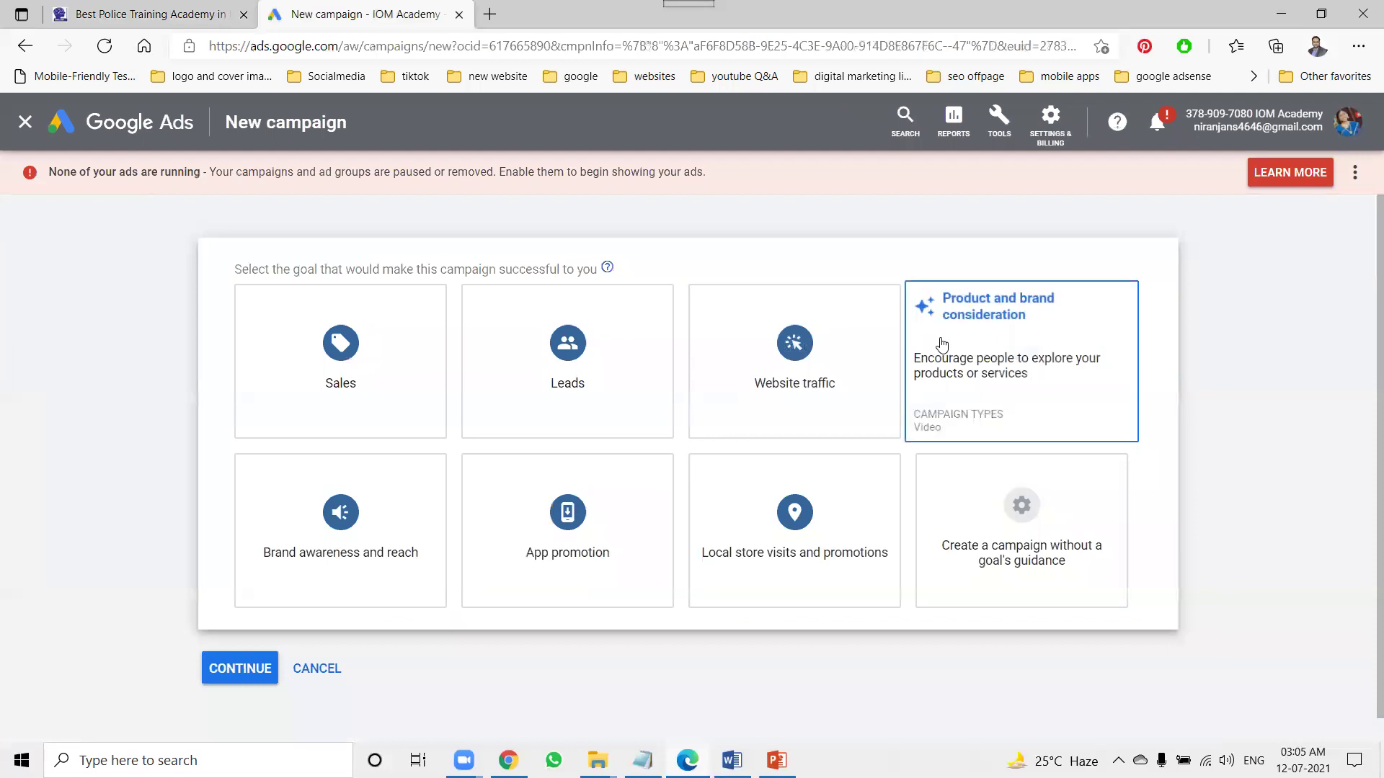
click(529, 396)
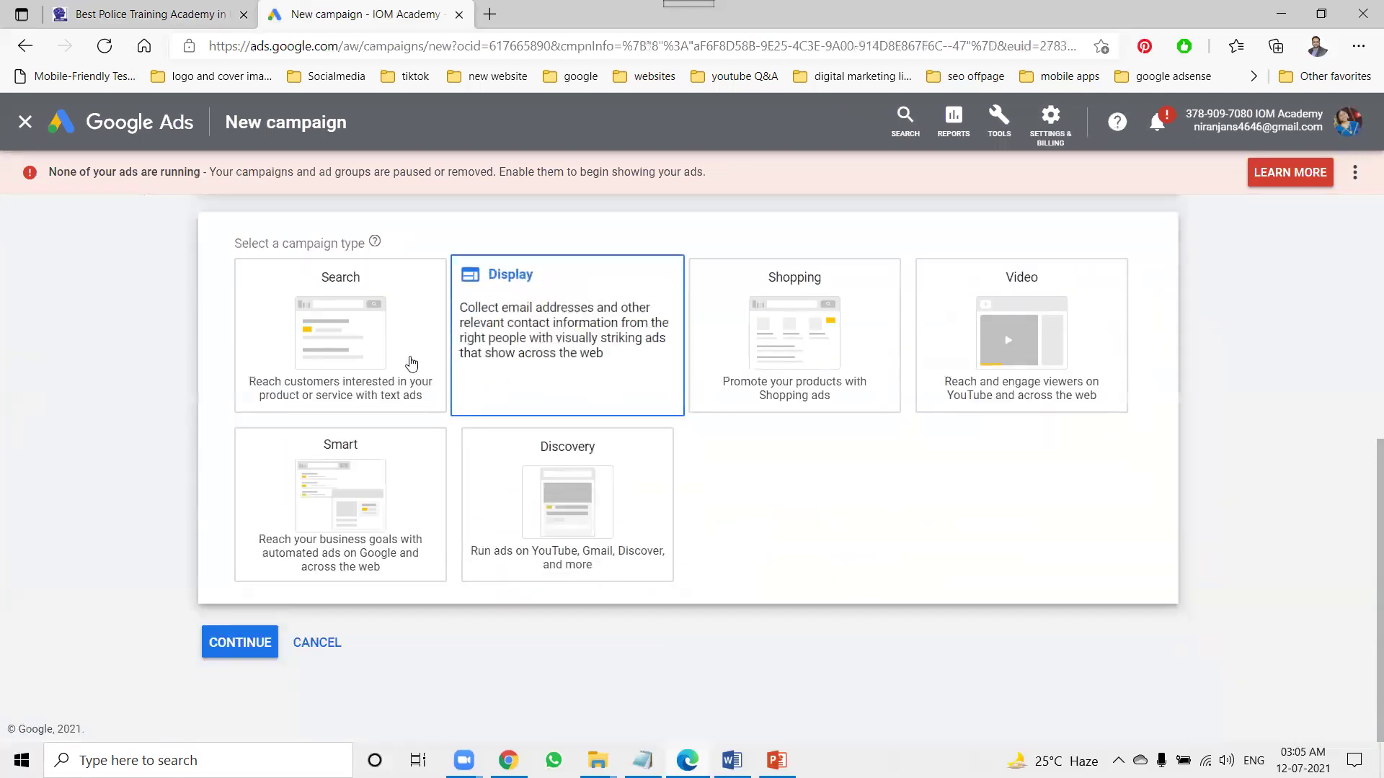
click(358, 338)
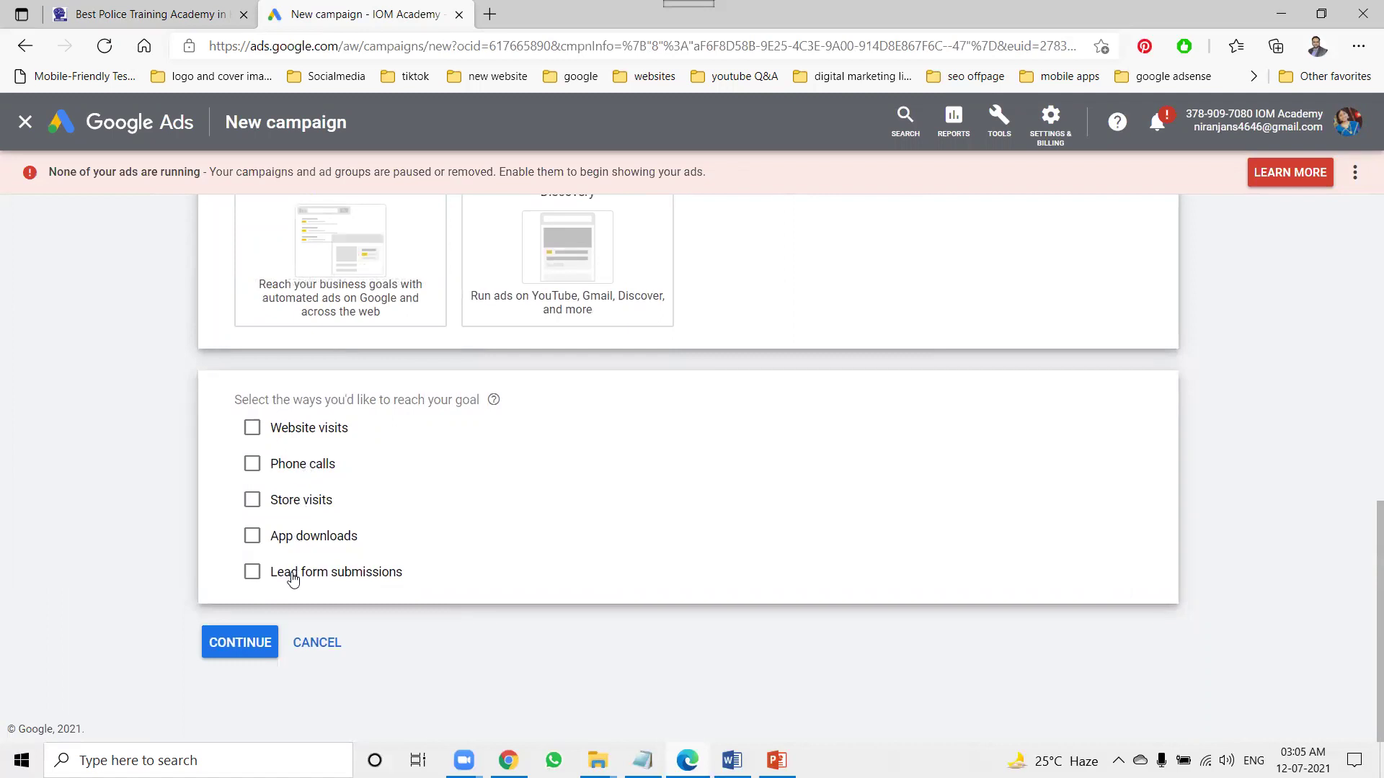
click(300, 429)
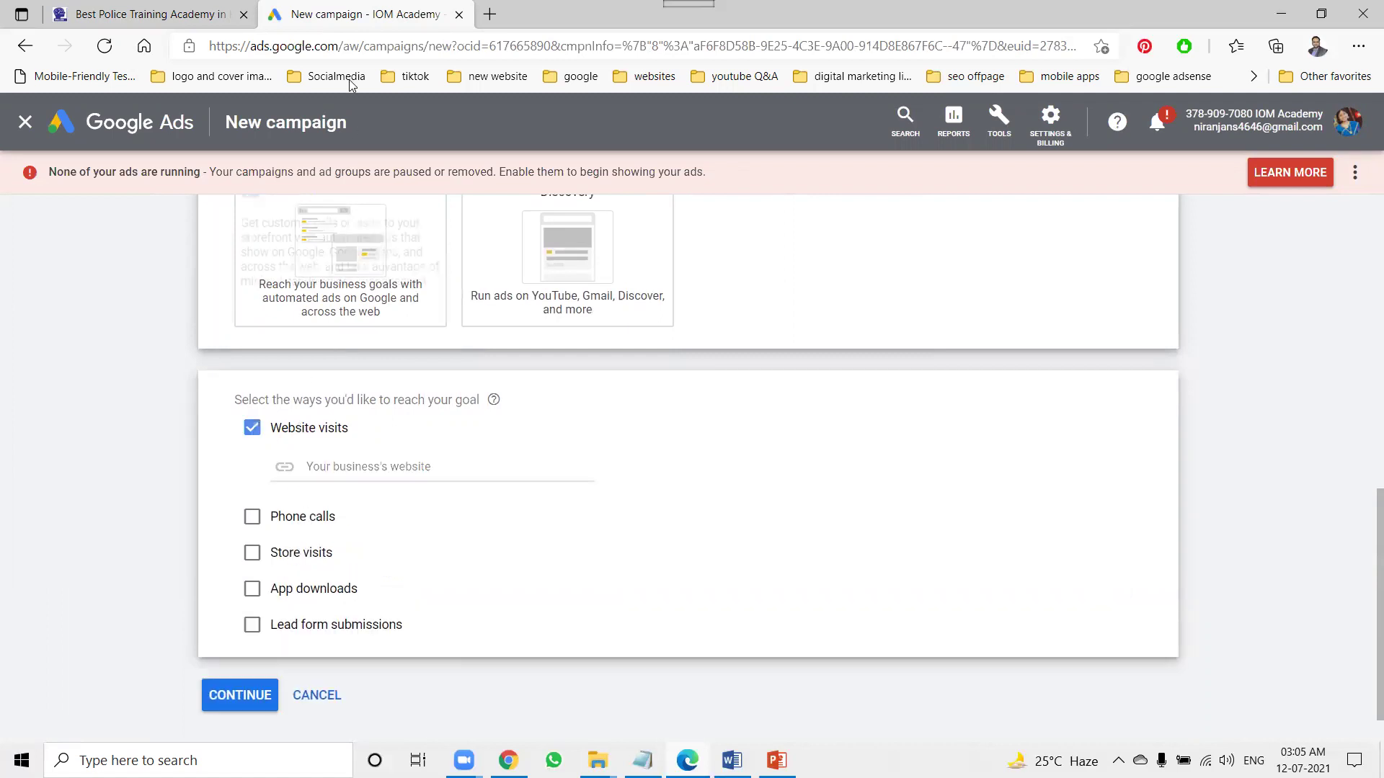
click(144, 14)
click(265, 47)
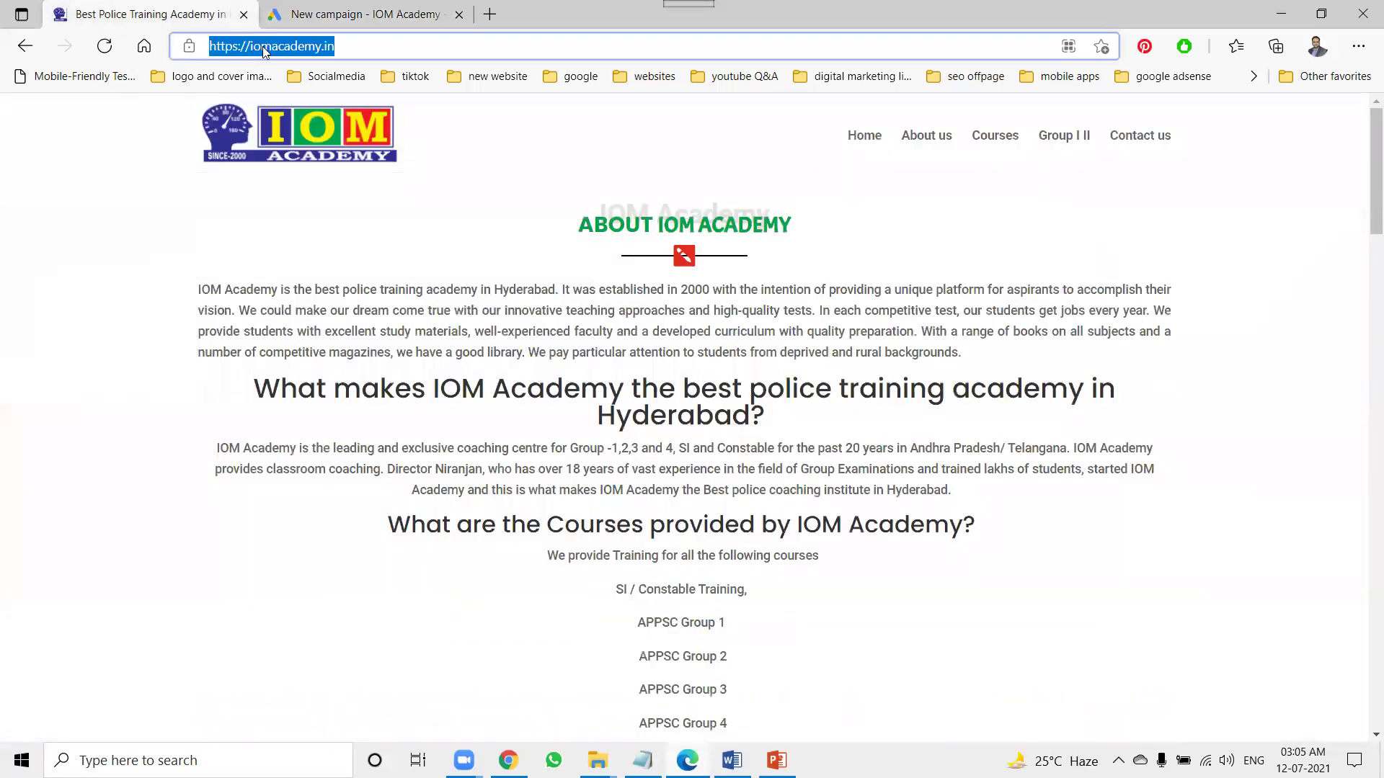
key(ctrl+c)
click(268, 11)
click(333, 467)
key(ctrl+v)
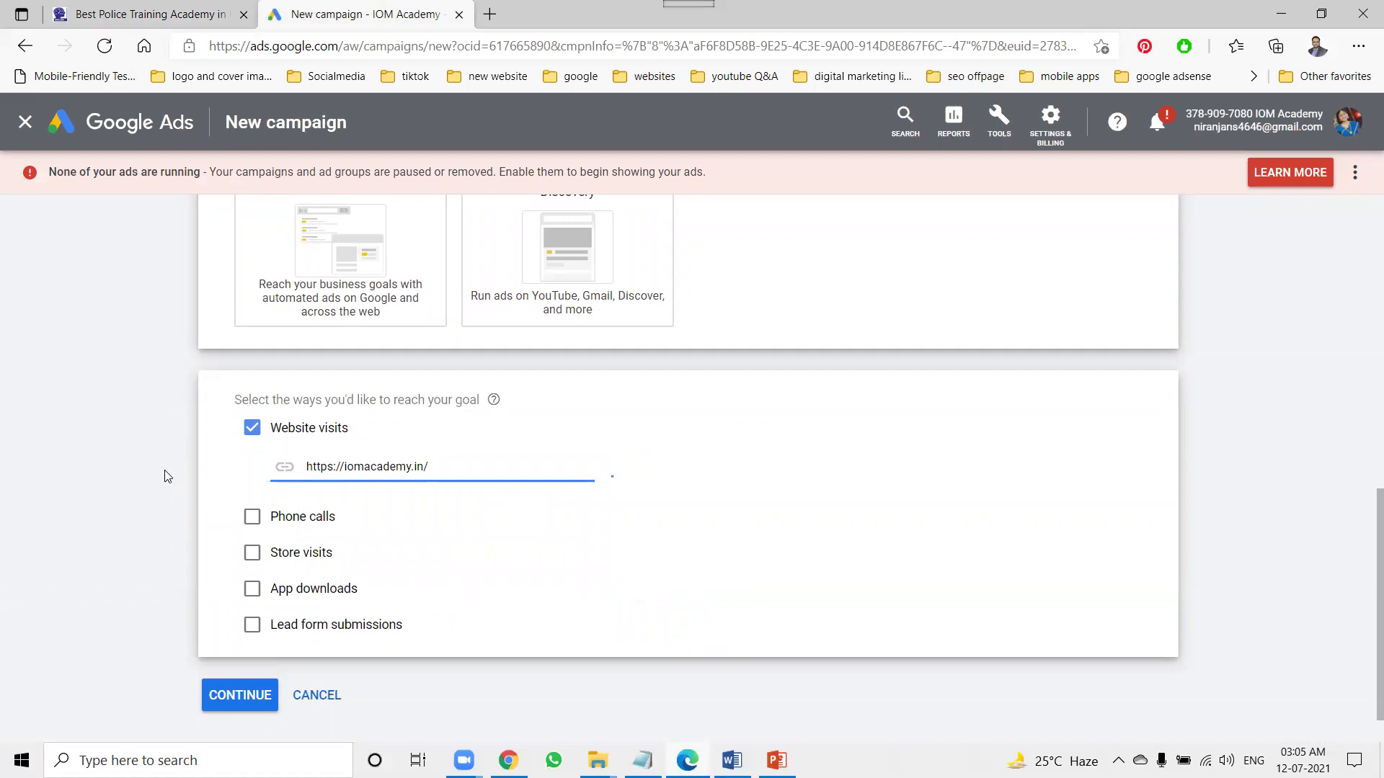
Step: Review the chosen campaign goal and campaign type, and try the Phone calls option among the ways to reach the goal
scroll(108, 461, up, 9)
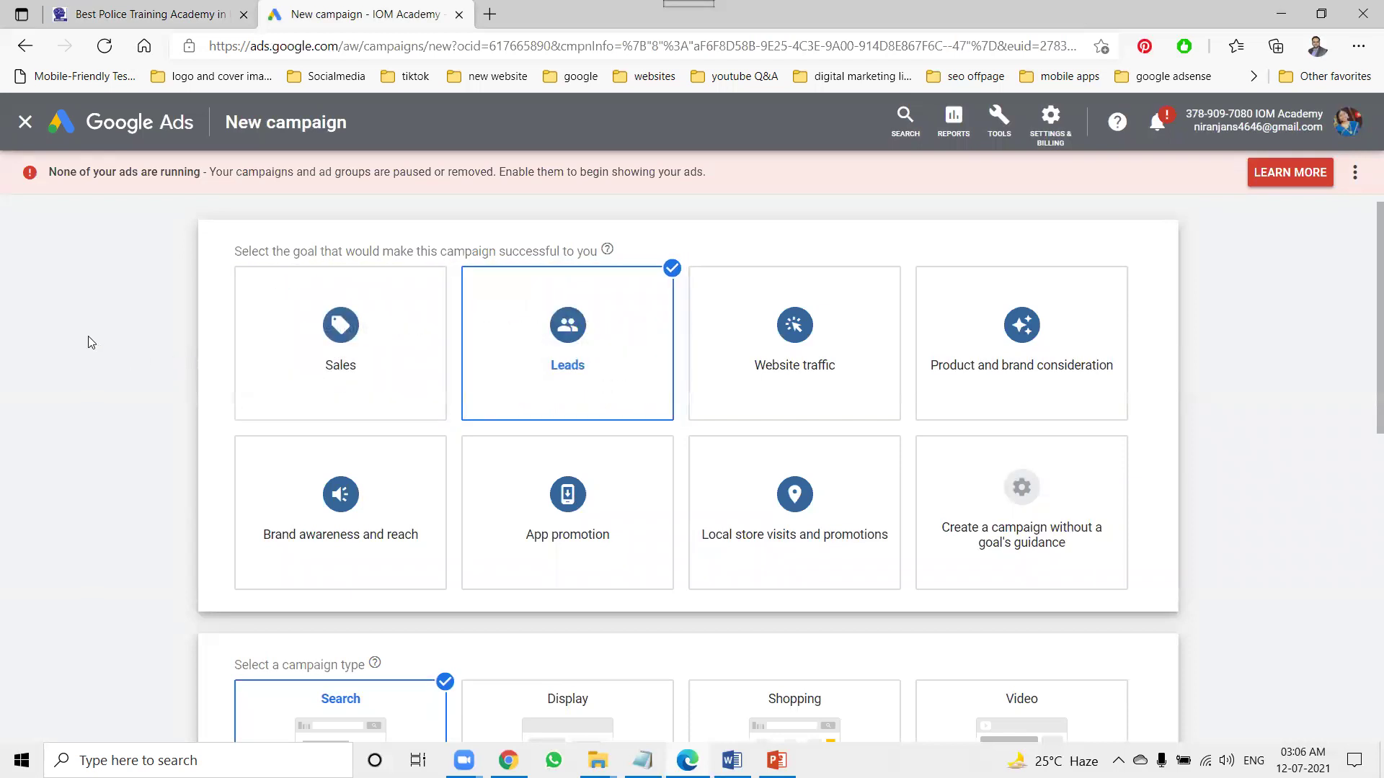
scroll(91, 335, down, 5)
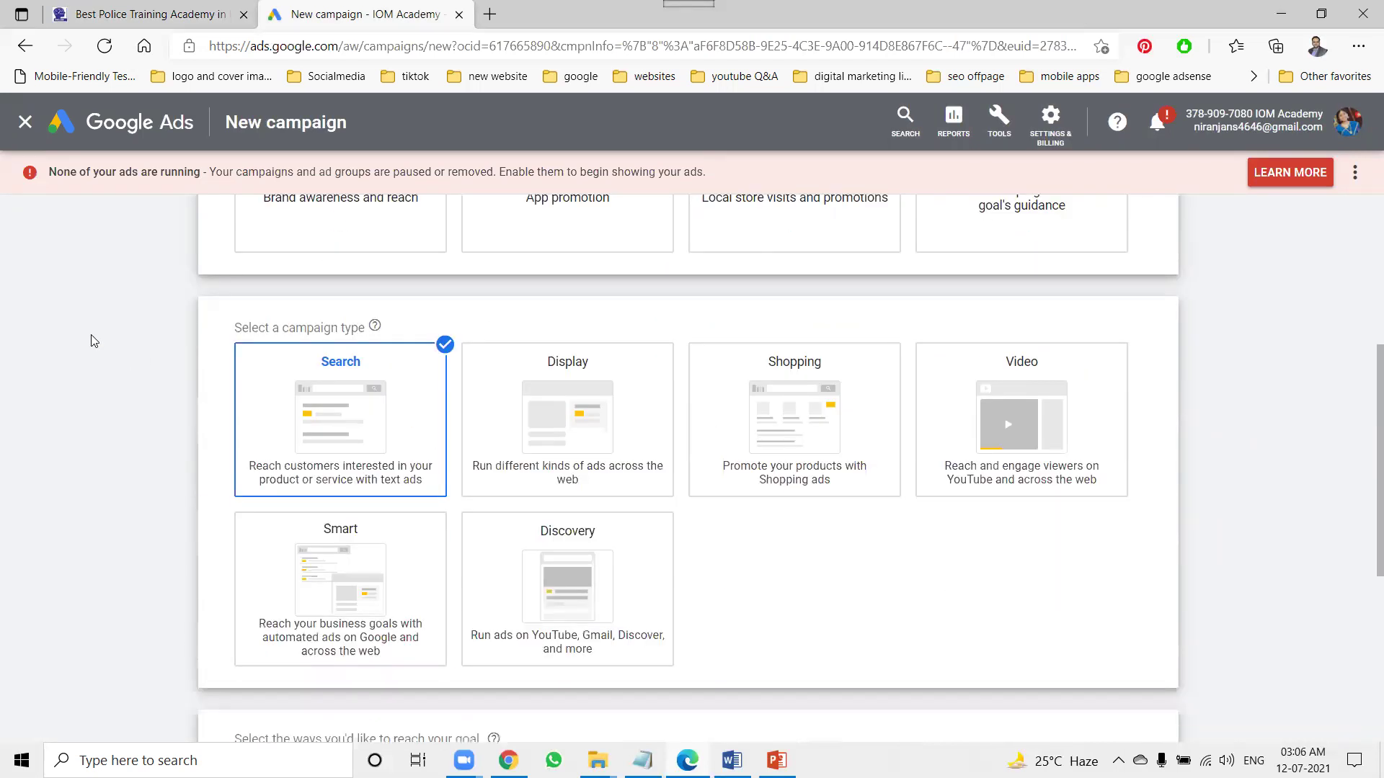
scroll(176, 423, down, 5)
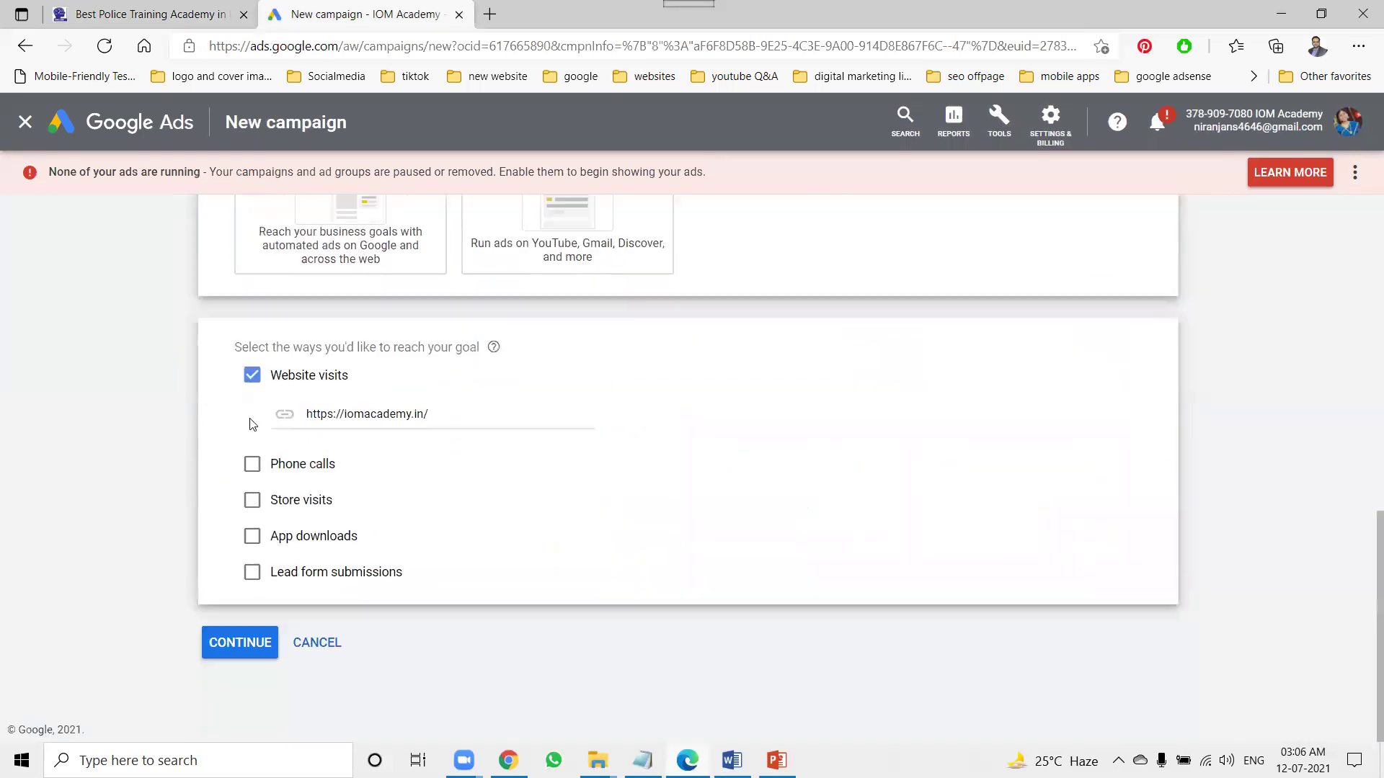
click(280, 470)
click(280, 468)
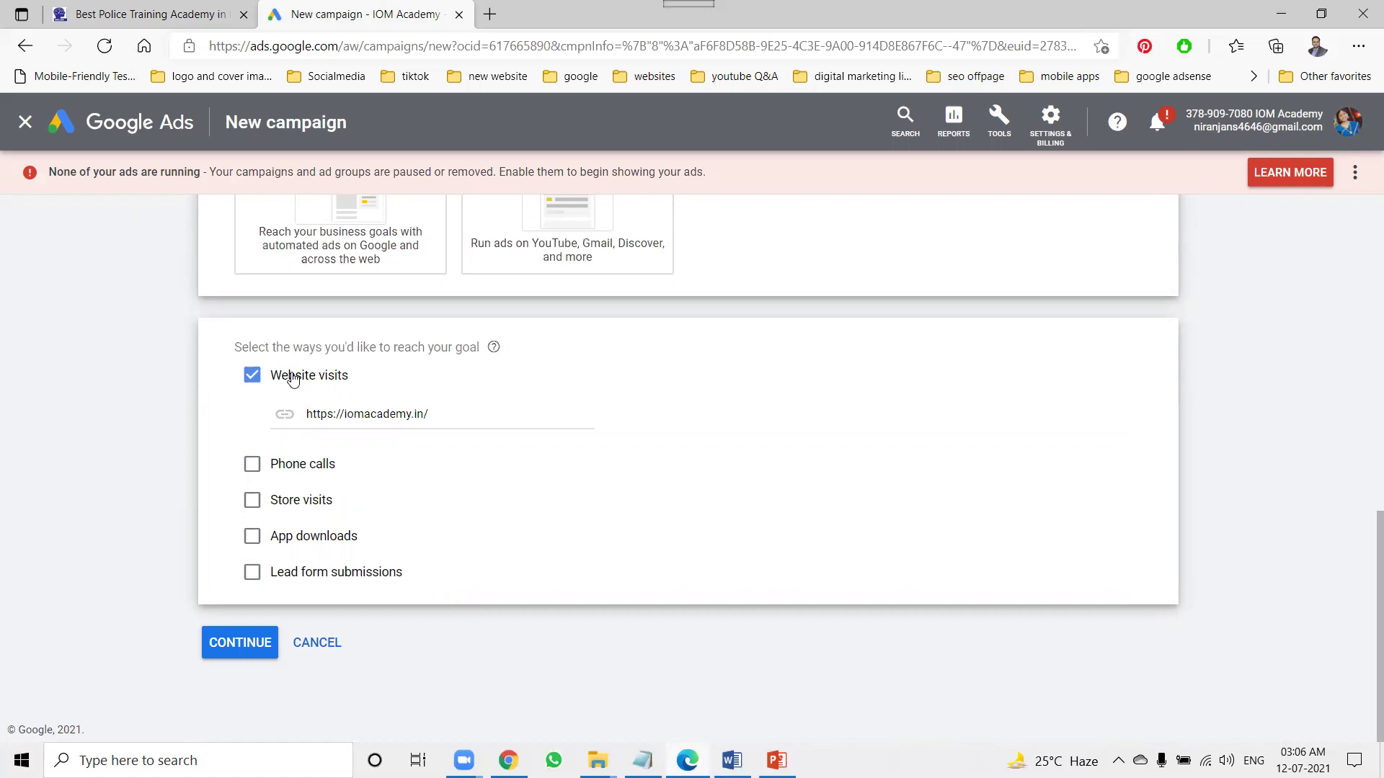
Step: Look over the academy website's home and Contact us pages, and return to the campaign setup
click(216, 14)
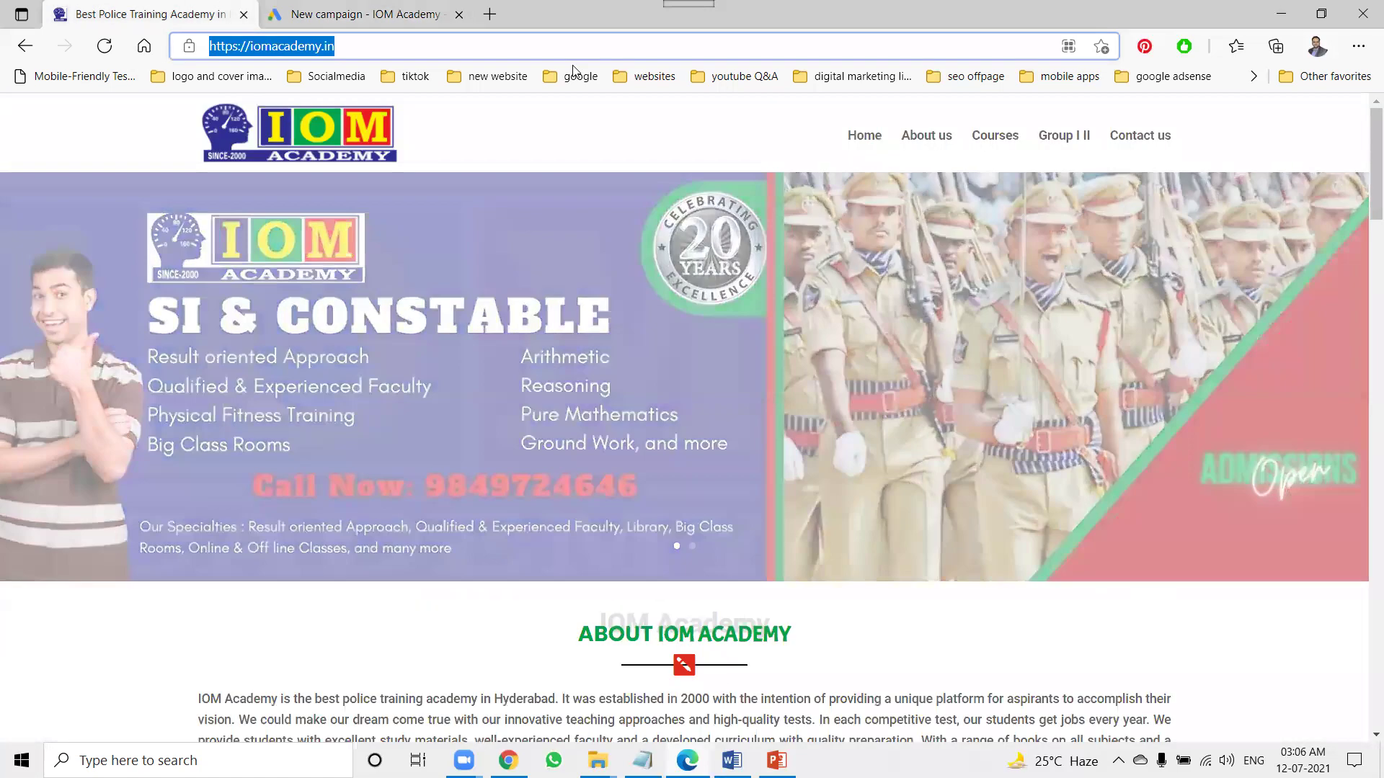
scroll(1060, 136, down, 5)
click(1134, 135)
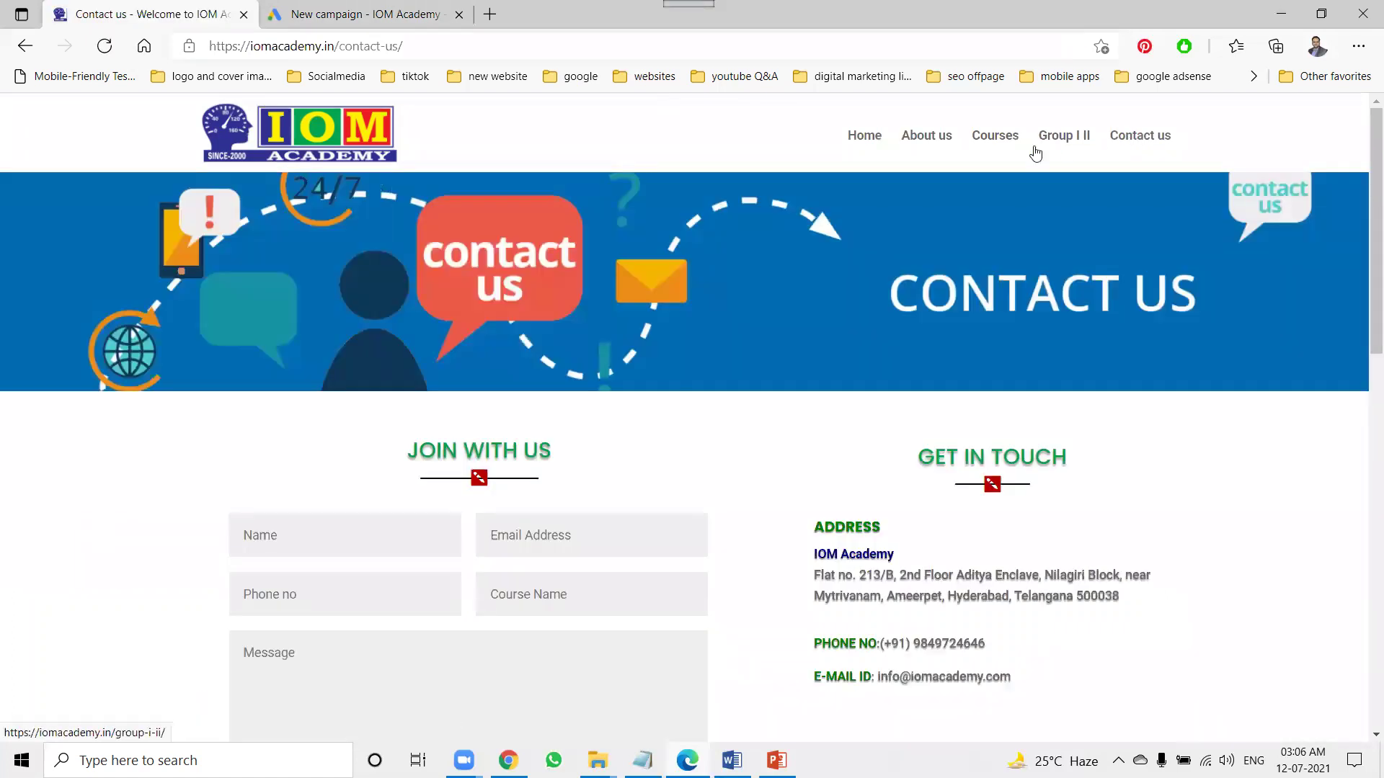
click(874, 143)
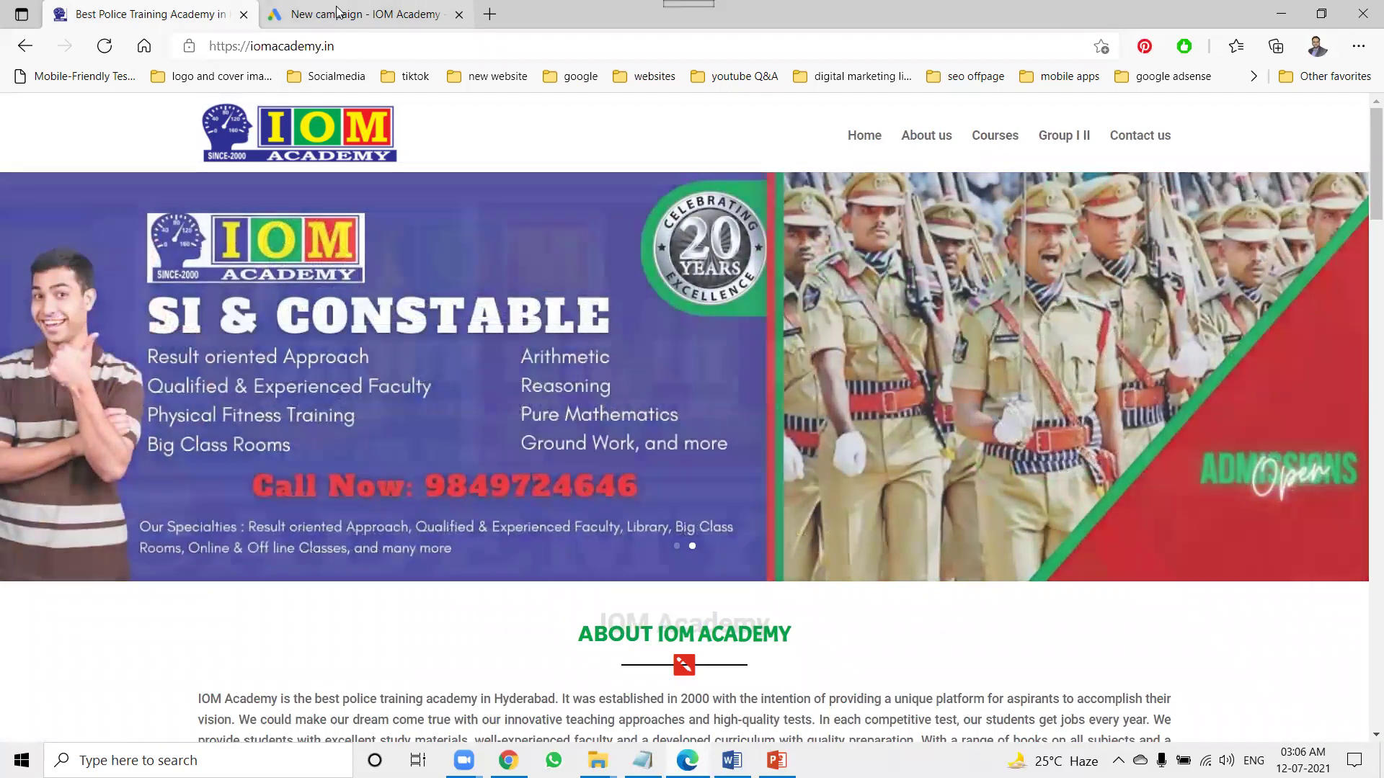
click(340, 21)
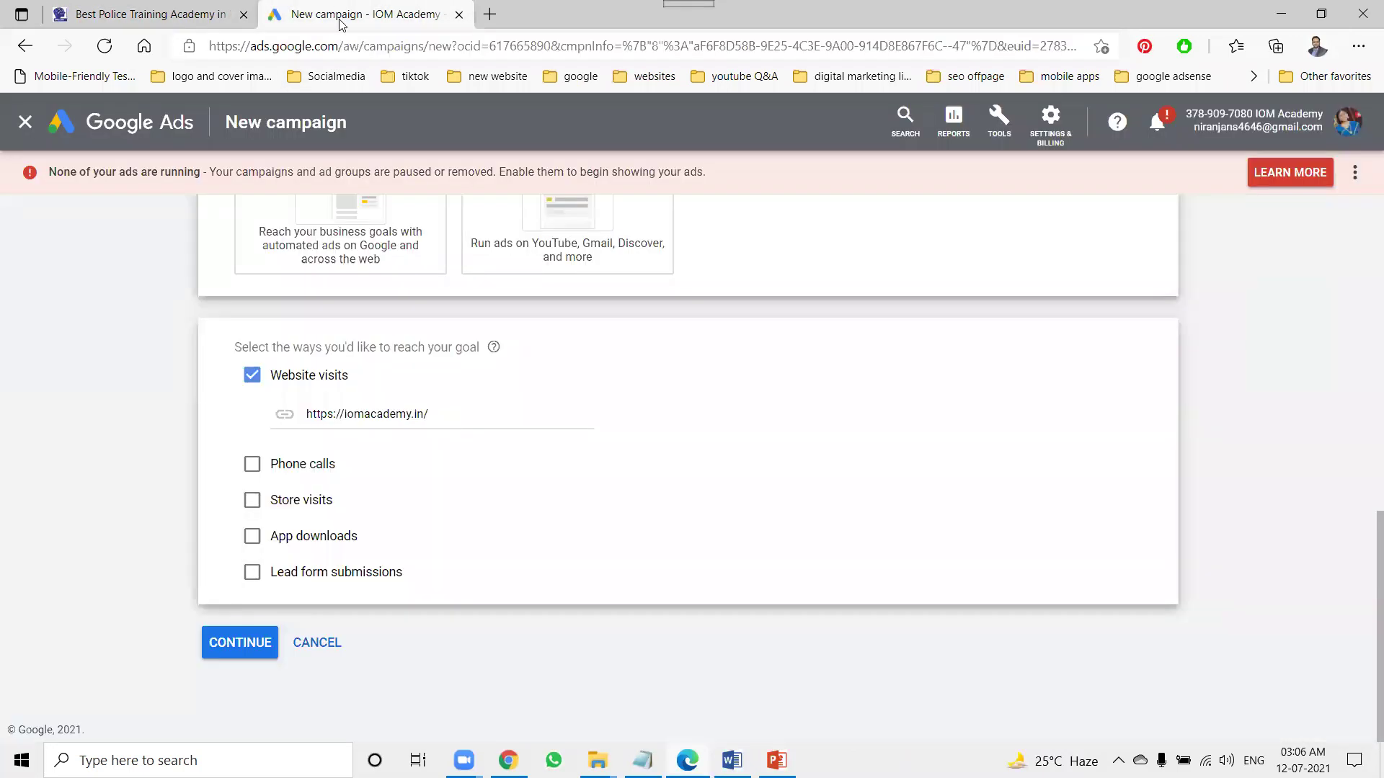
Step: Continue to the campaign settings and add IOM at the start of the campaign name
click(242, 643)
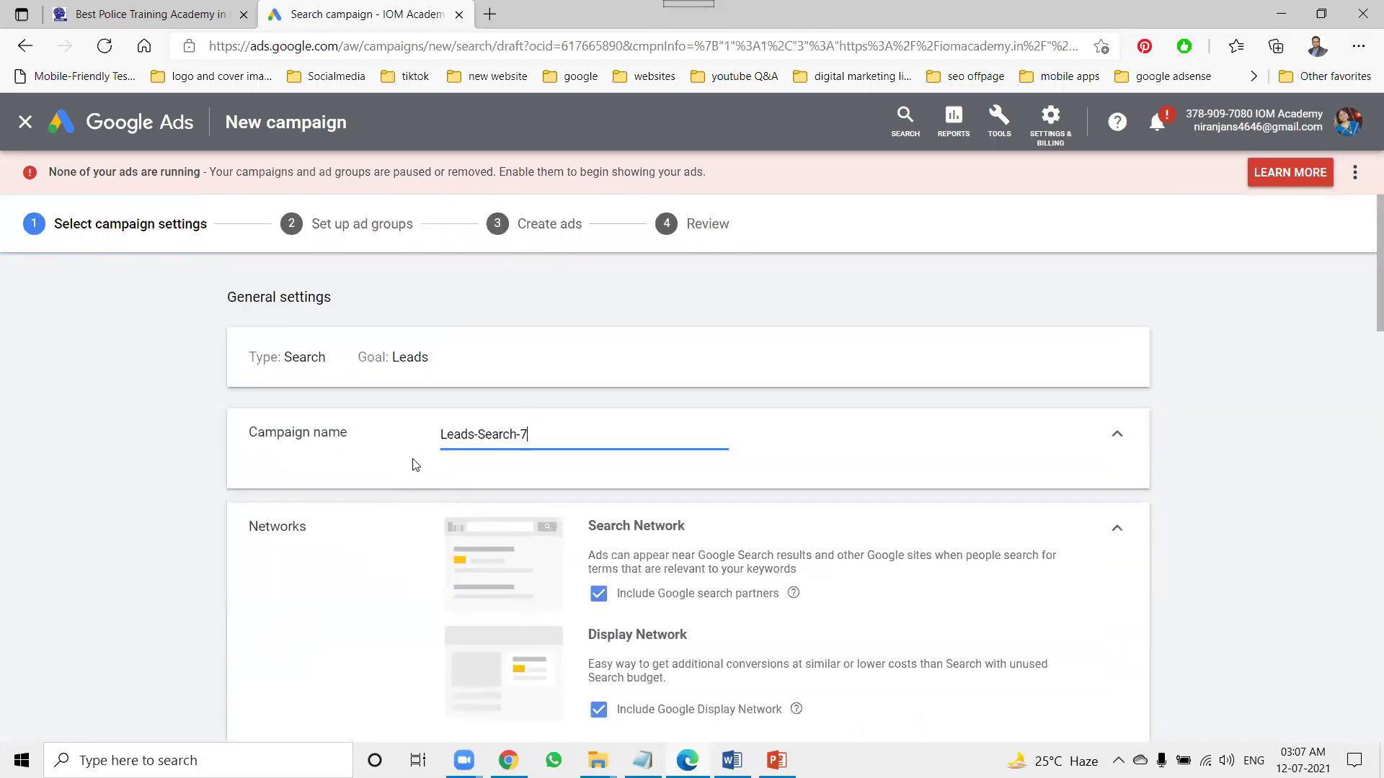
click(441, 434)
text(IOM)
Step: Try excluding the Google Display Network from the campaign's networks and include it again
scroll(420, 457, down, 5)
scroll(494, 494, up, 2)
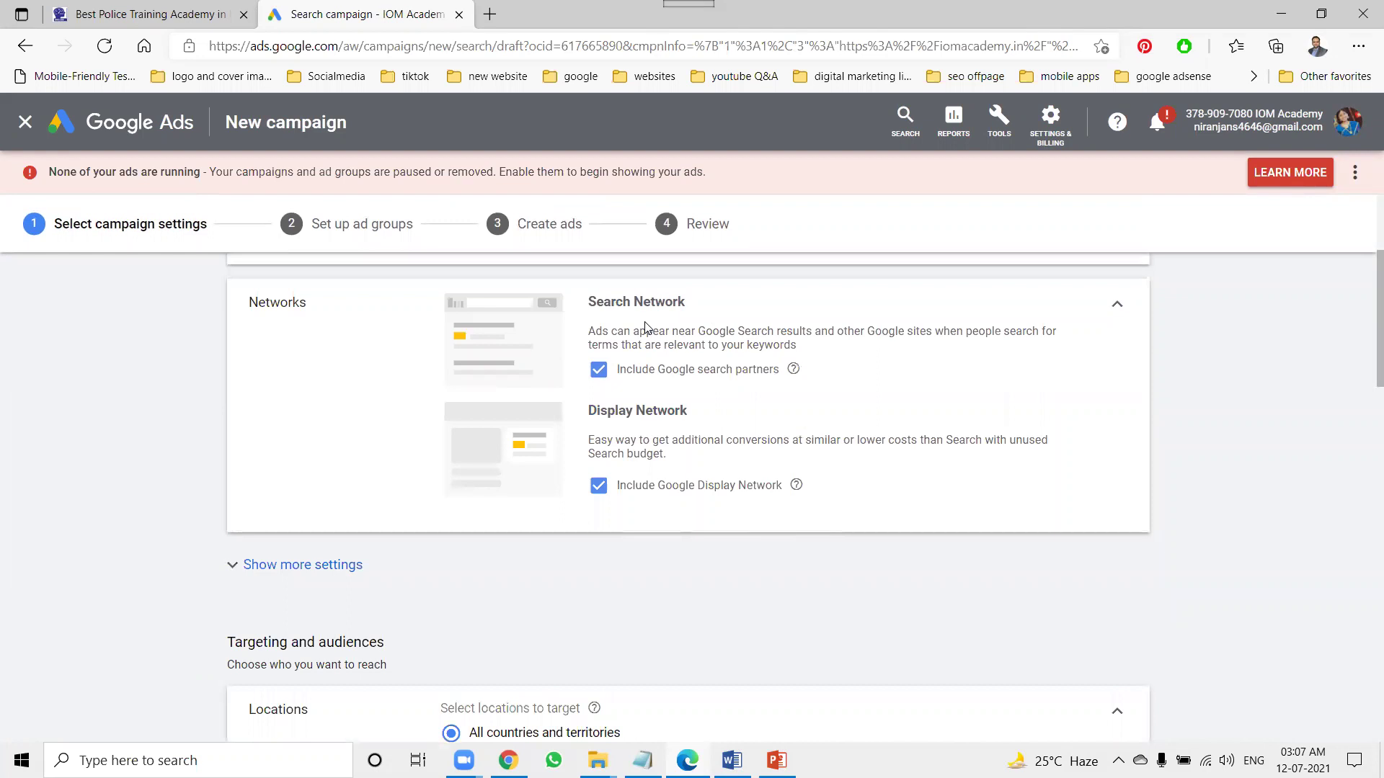
click(604, 487)
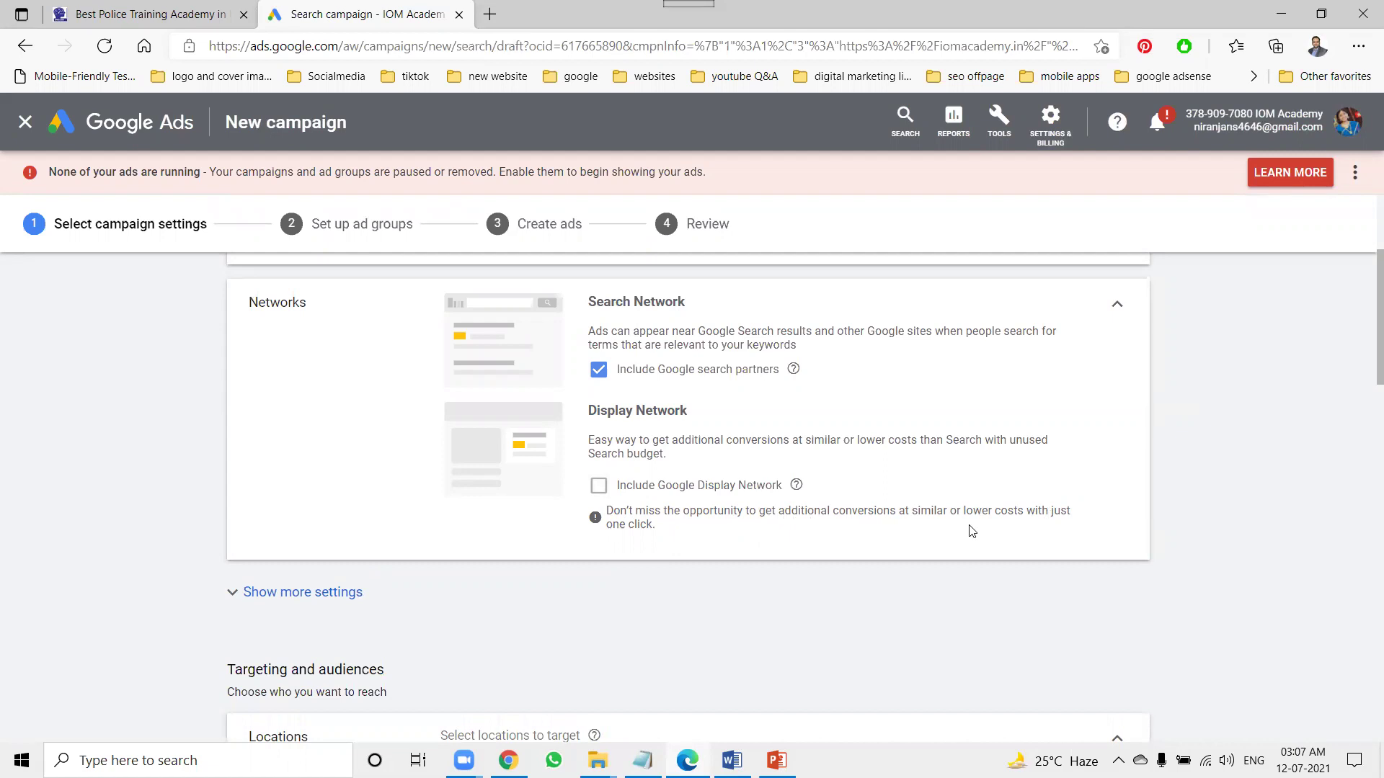
click(605, 487)
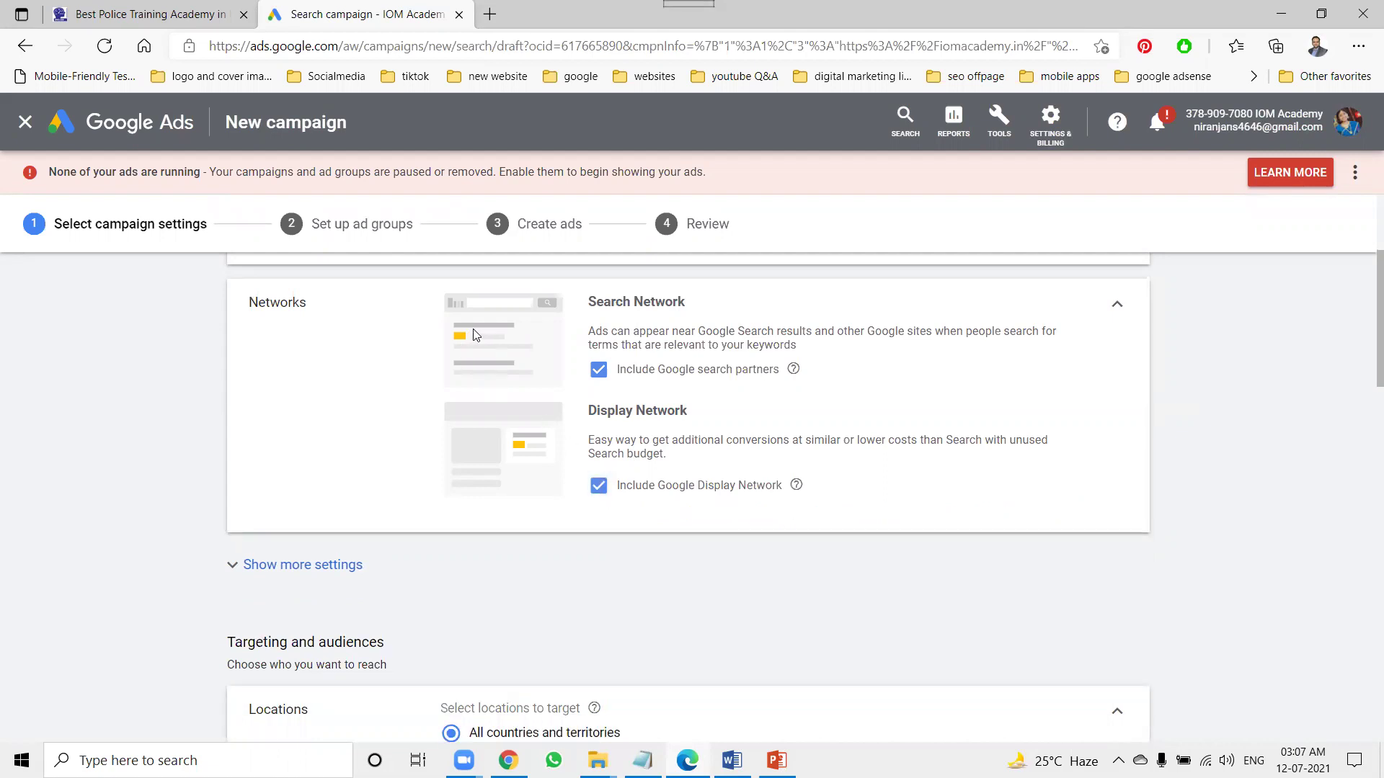
Step: Switch to PowerPoint, review the Search versus Display Network slide and the Paid Search Ads slide, and return to Google Ads
key(alt+Tab)
click(123, 375)
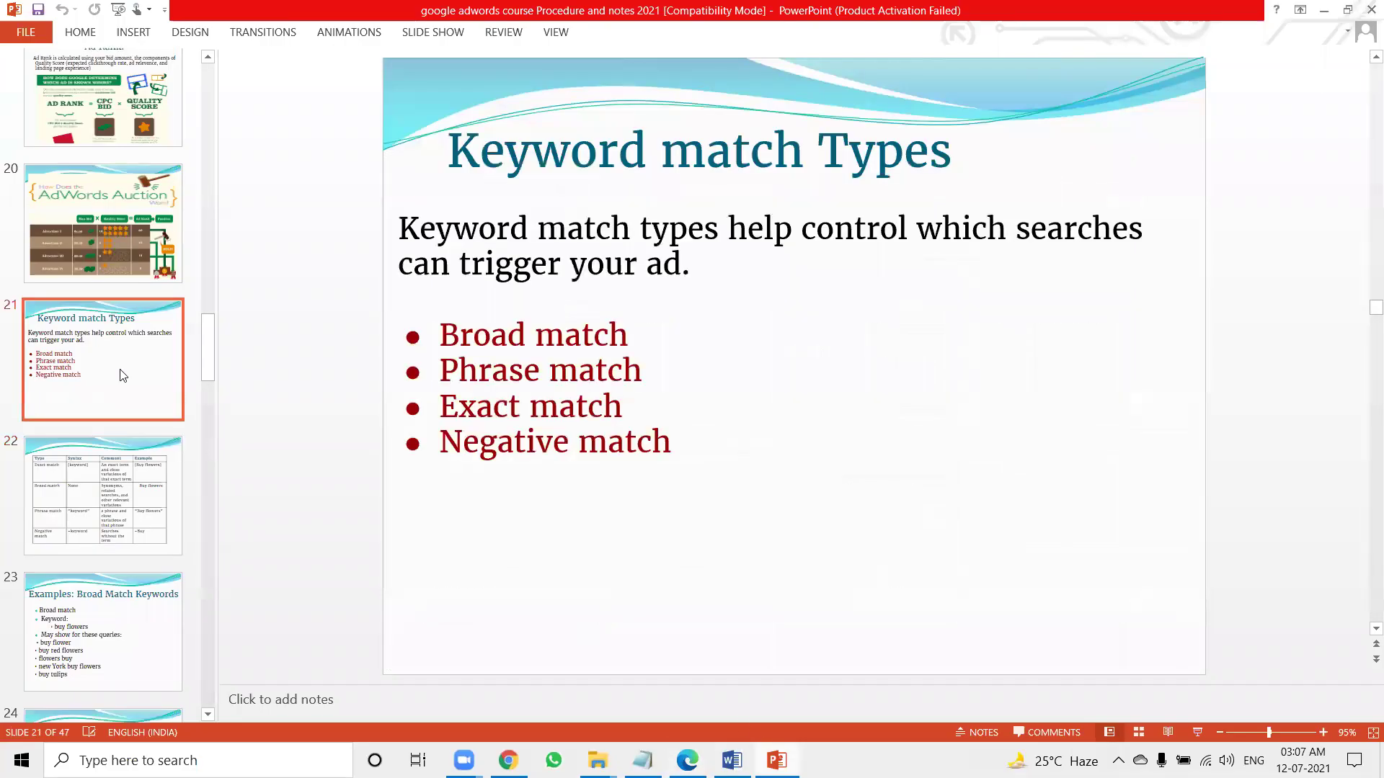
scroll(123, 374, up, 12)
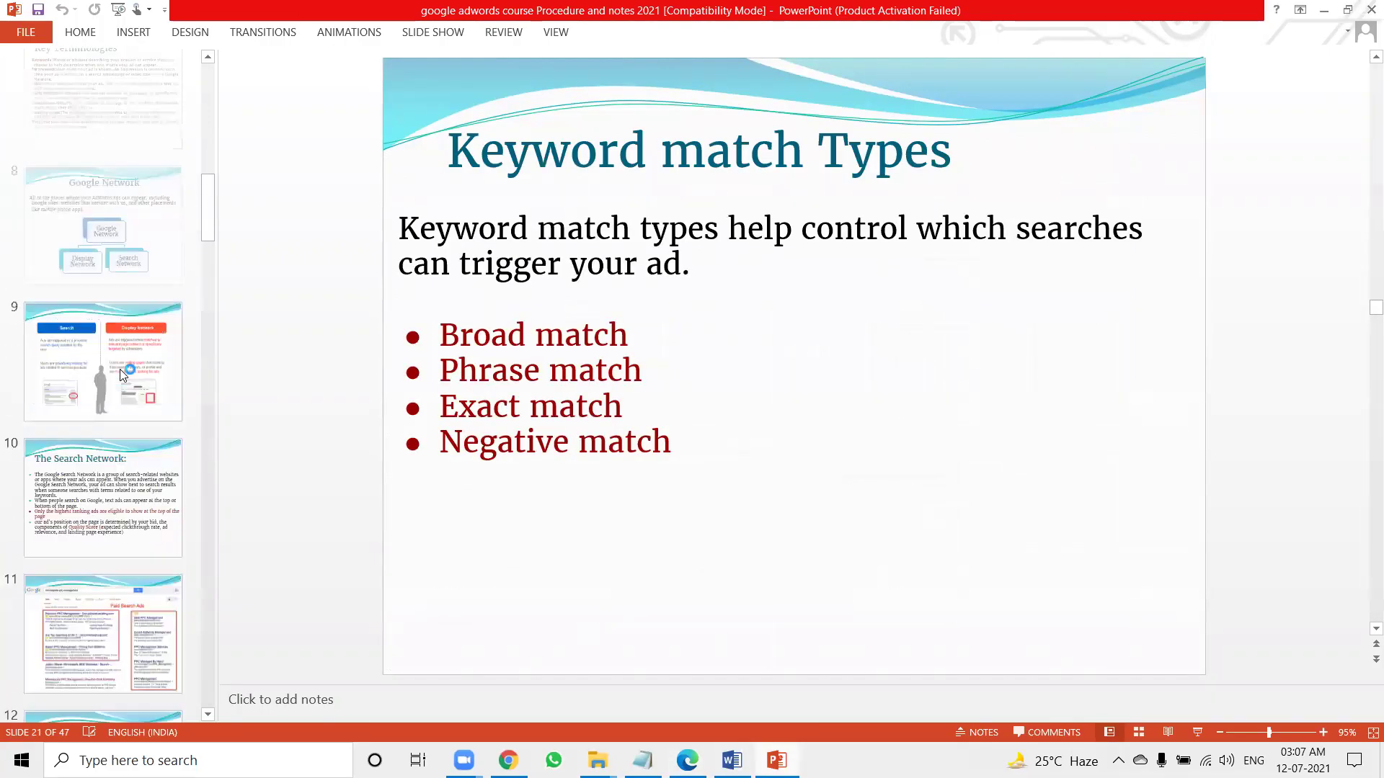
scroll(121, 373, up, 1)
click(121, 374)
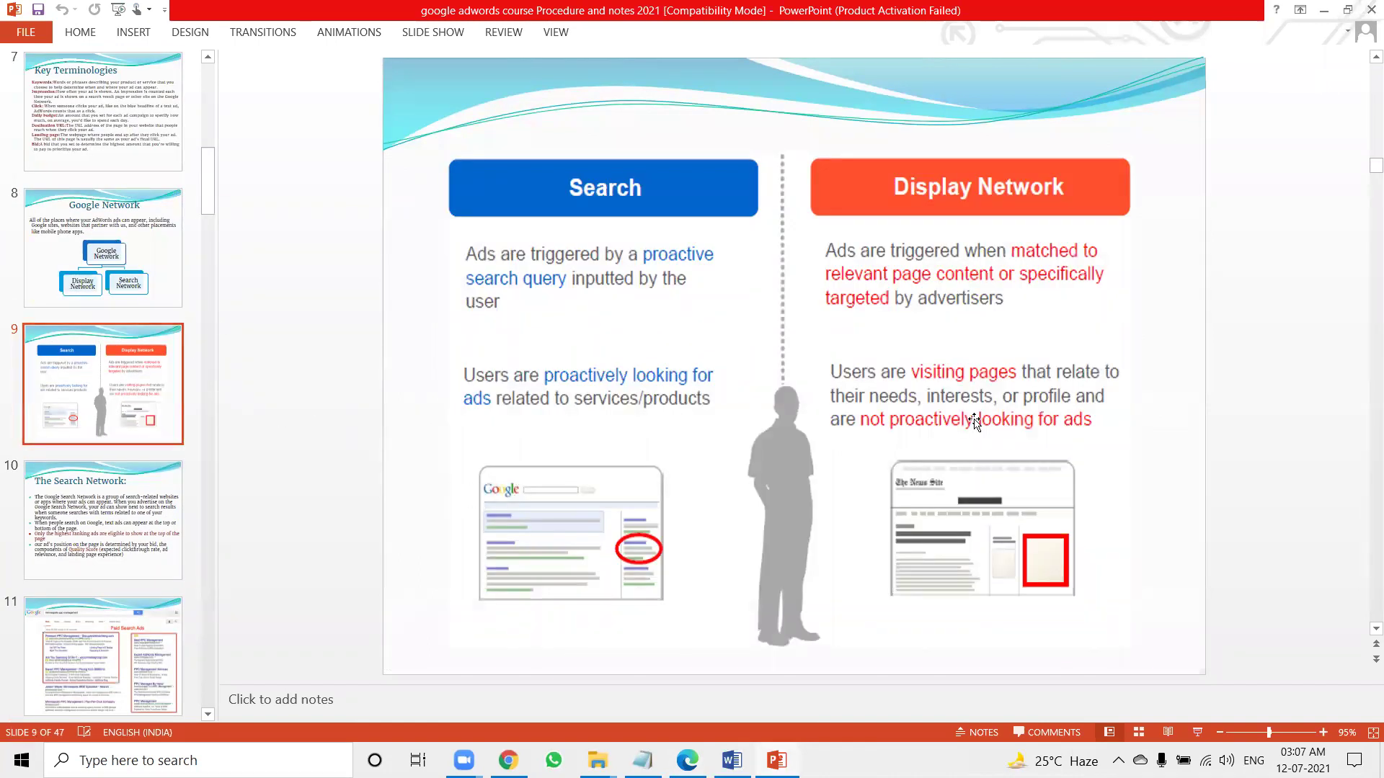
click(94, 650)
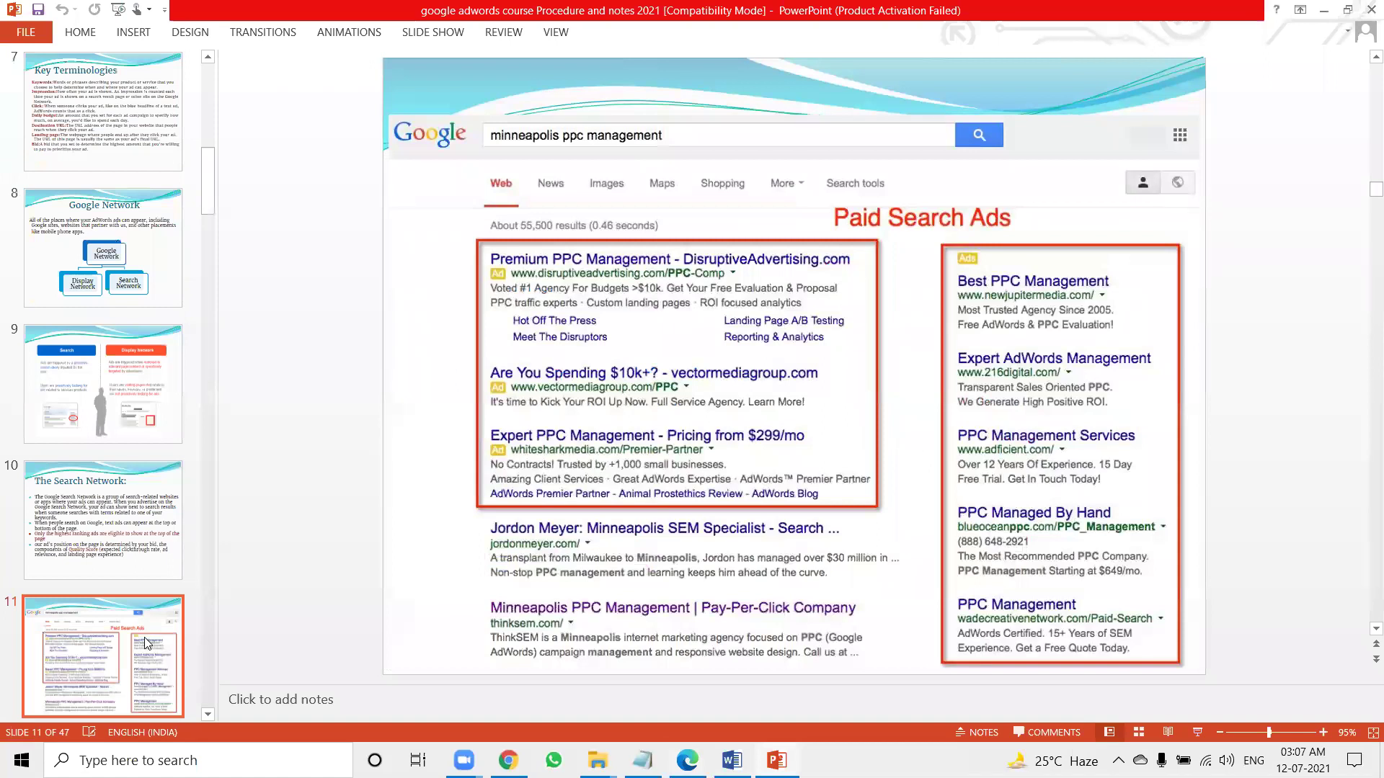
click(1323, 12)
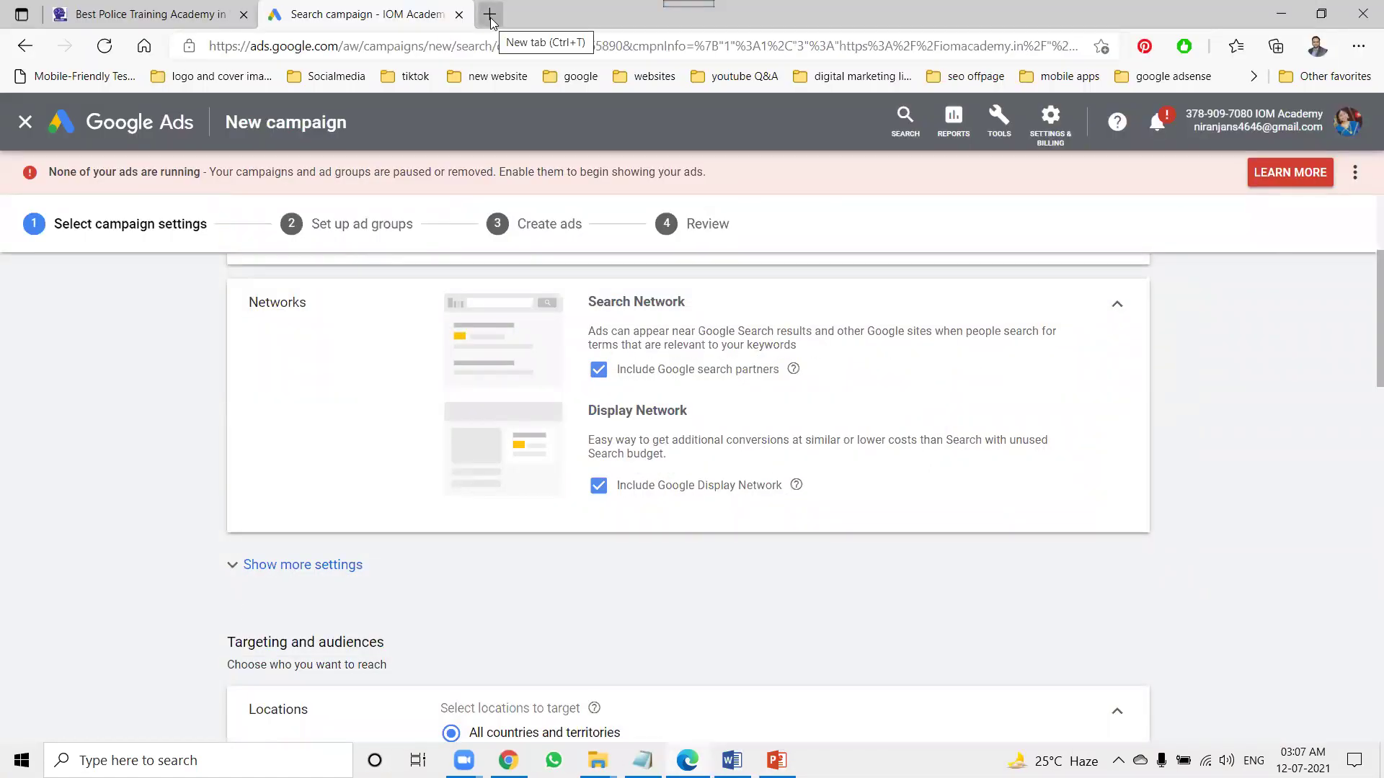
key(alt+Tab)
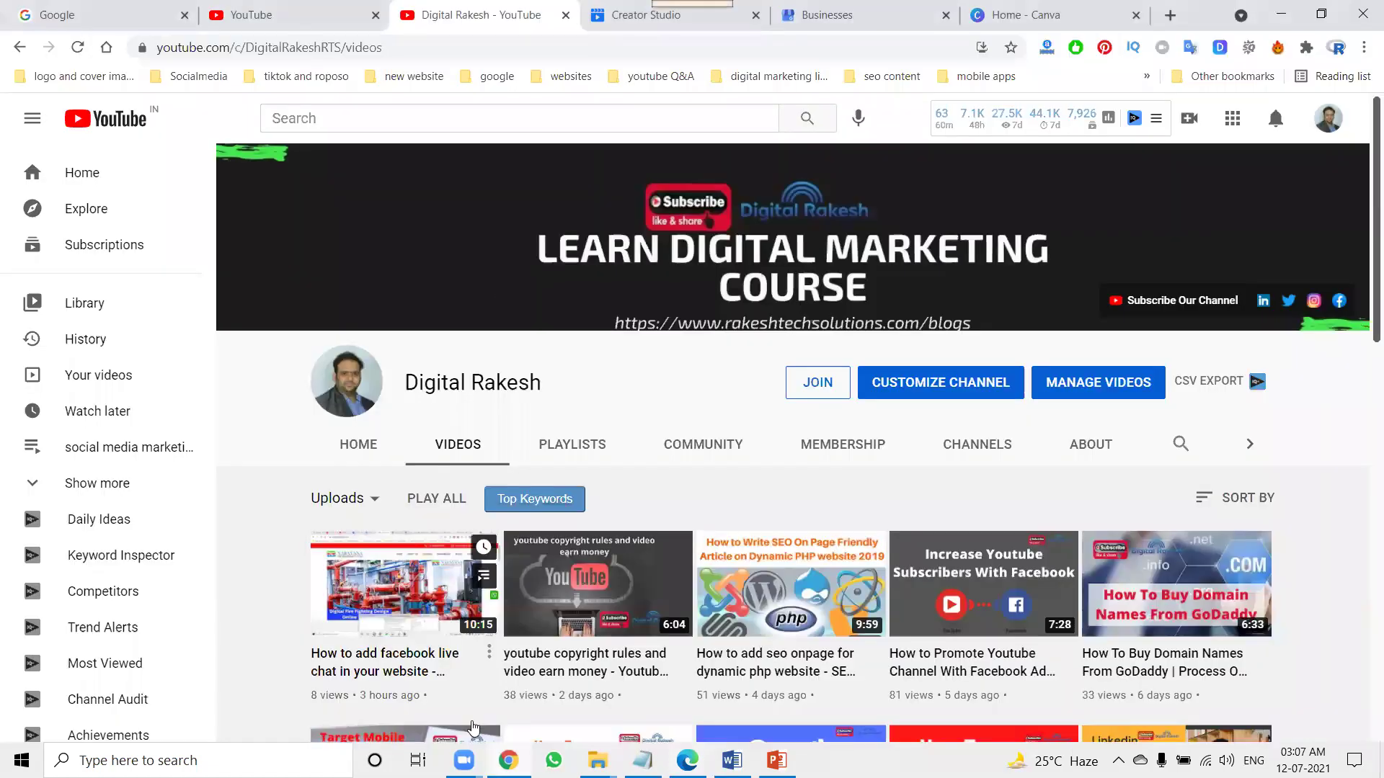
click(1170, 22)
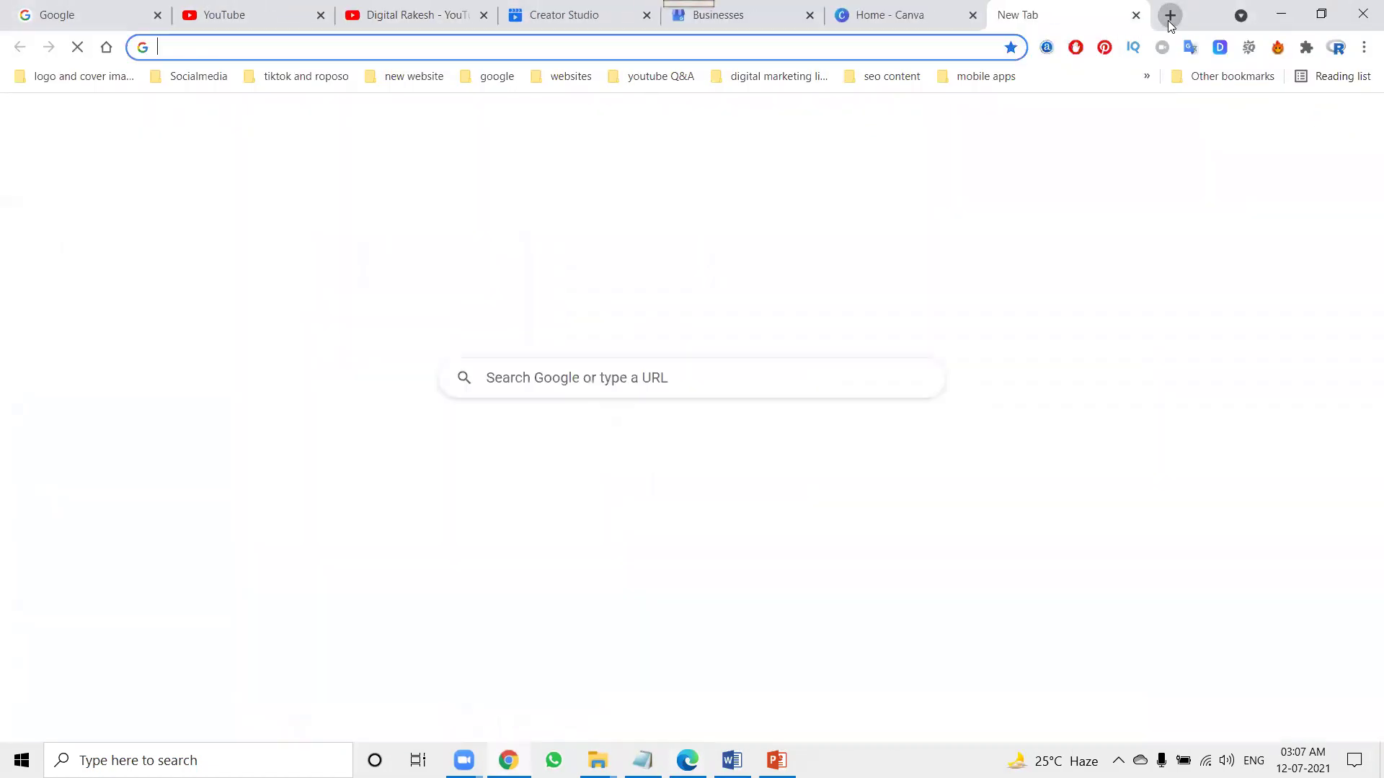
text(so)
key(Return)
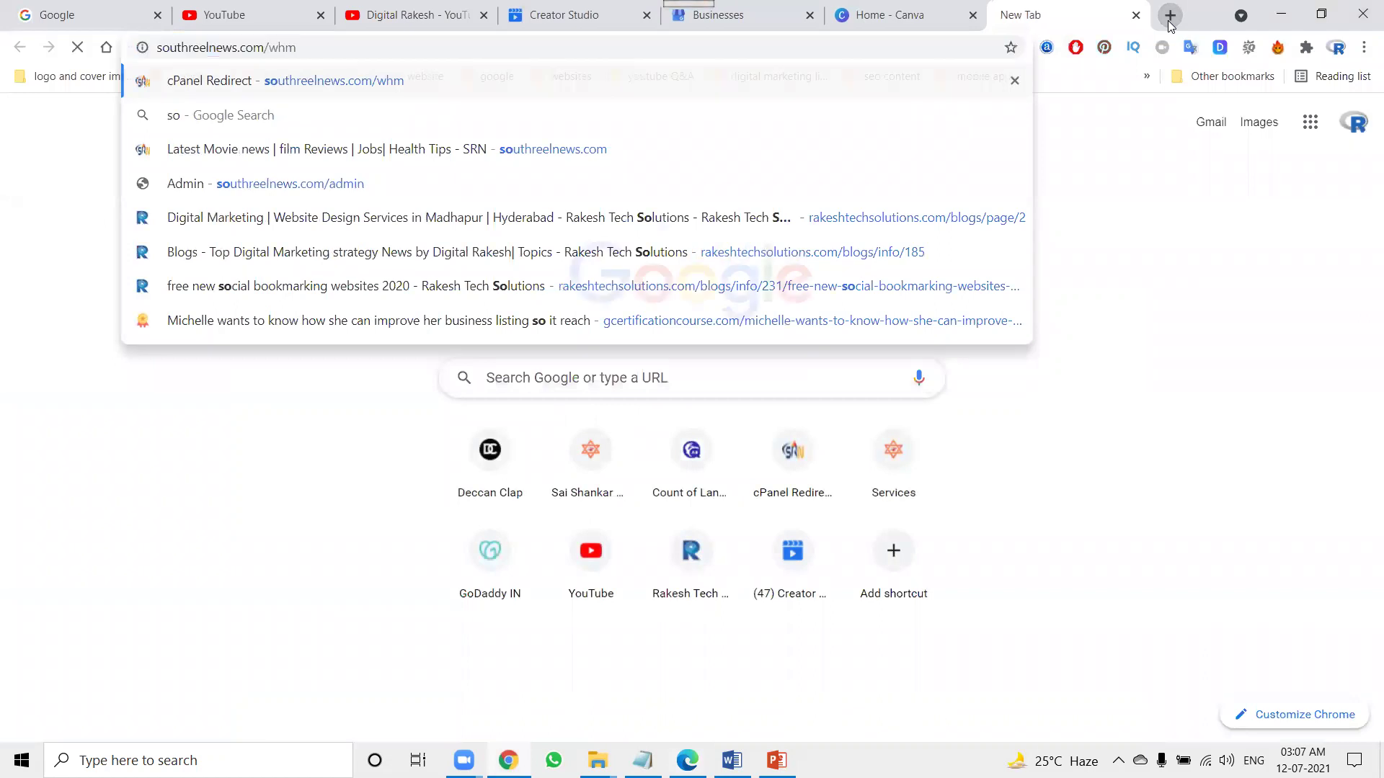
click(929, 11)
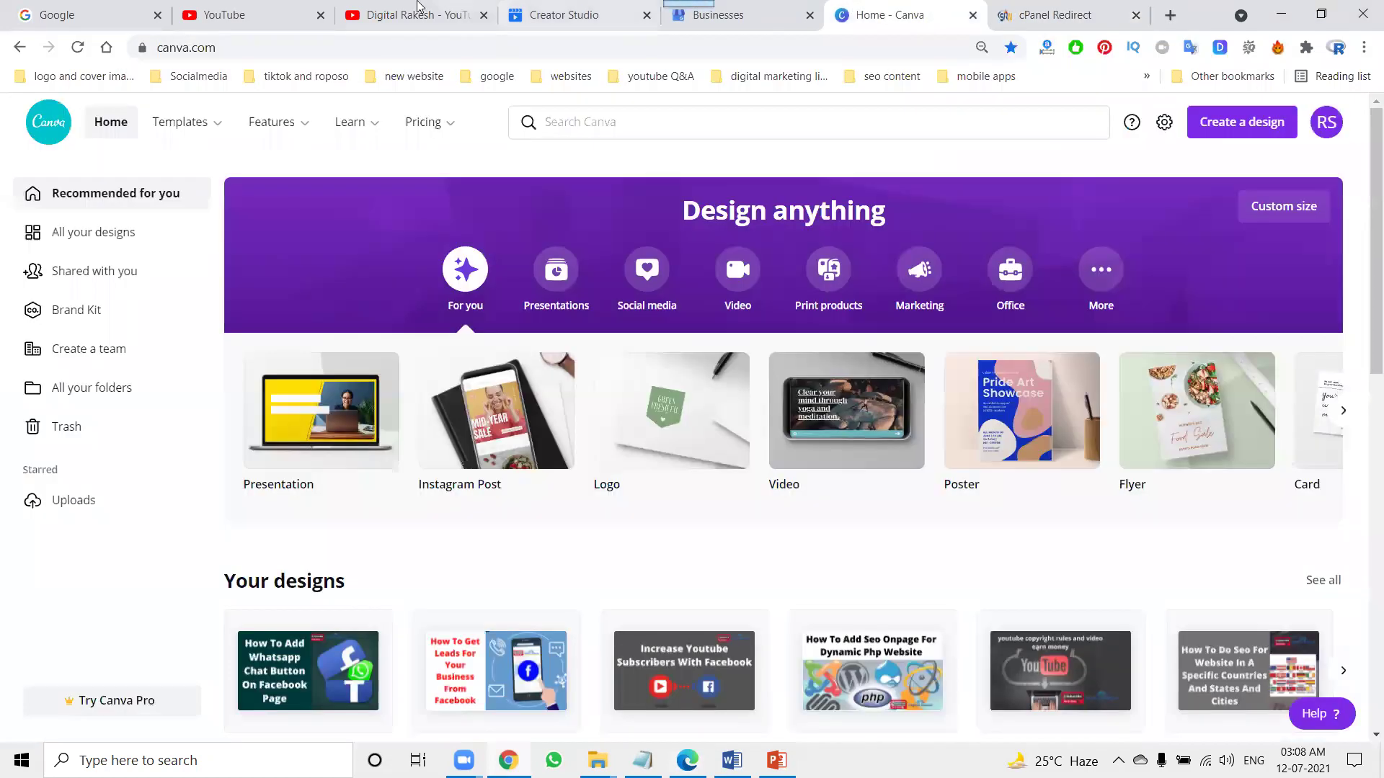
click(406, 7)
click(1136, 15)
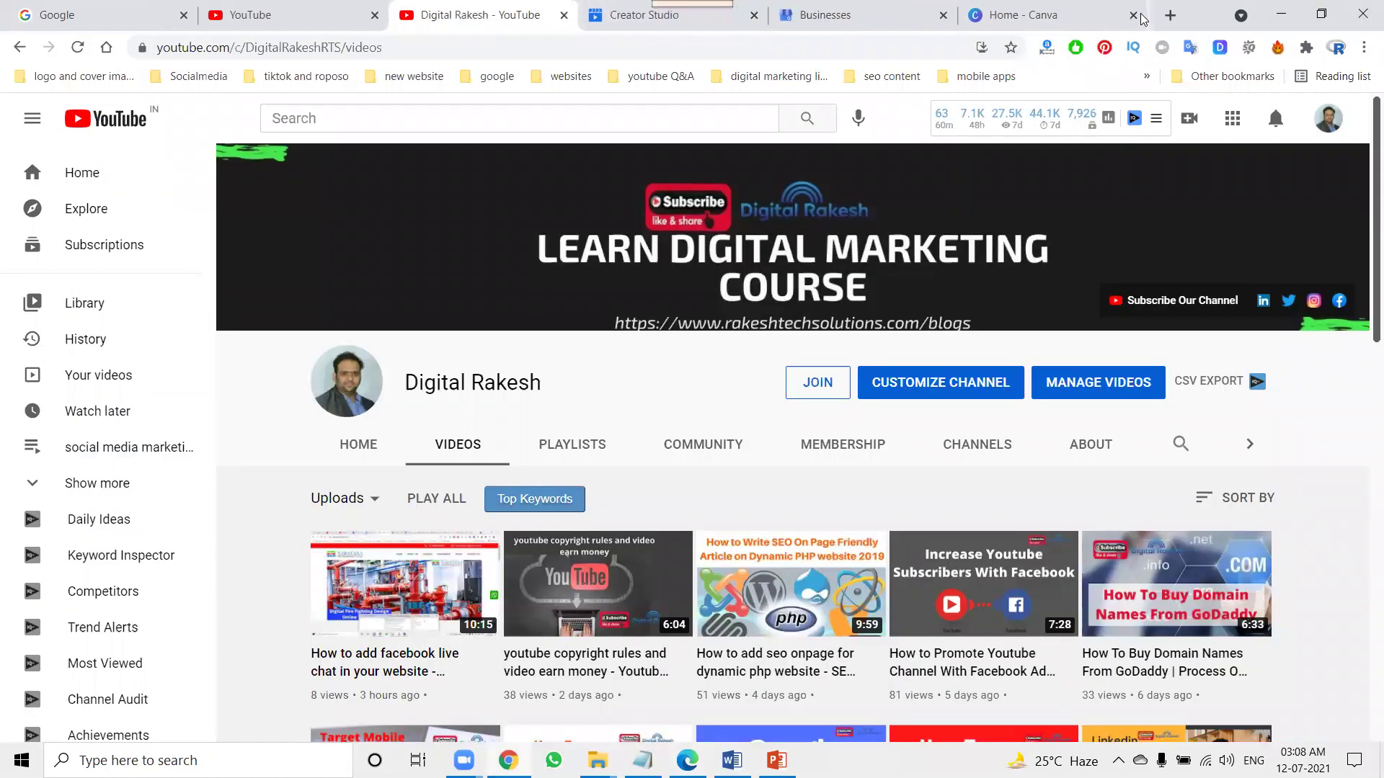
Step: Open tollycinenews.com in a new Chrome tab, examine its display ads, glance at the YouTube home page and return to Google Ads
click(1168, 15)
text(tol)
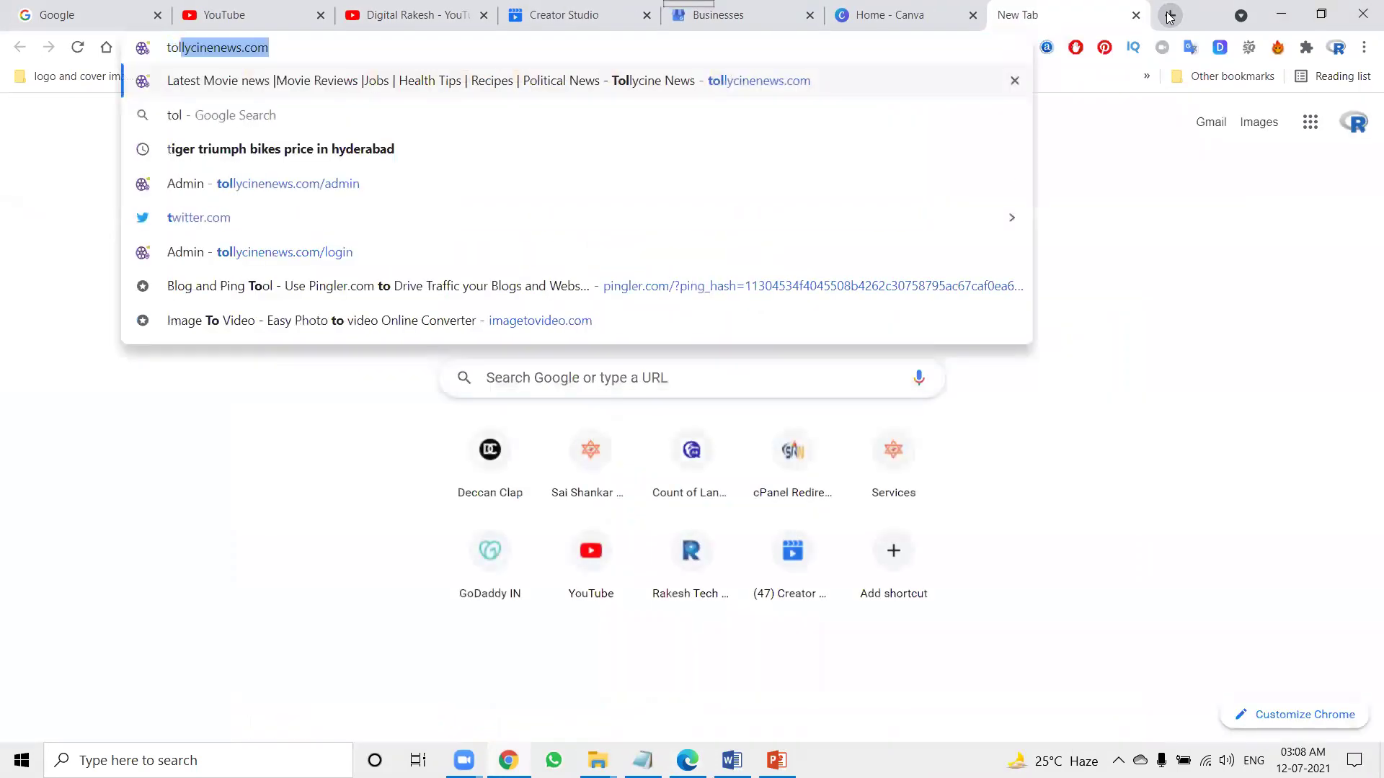
key(Return)
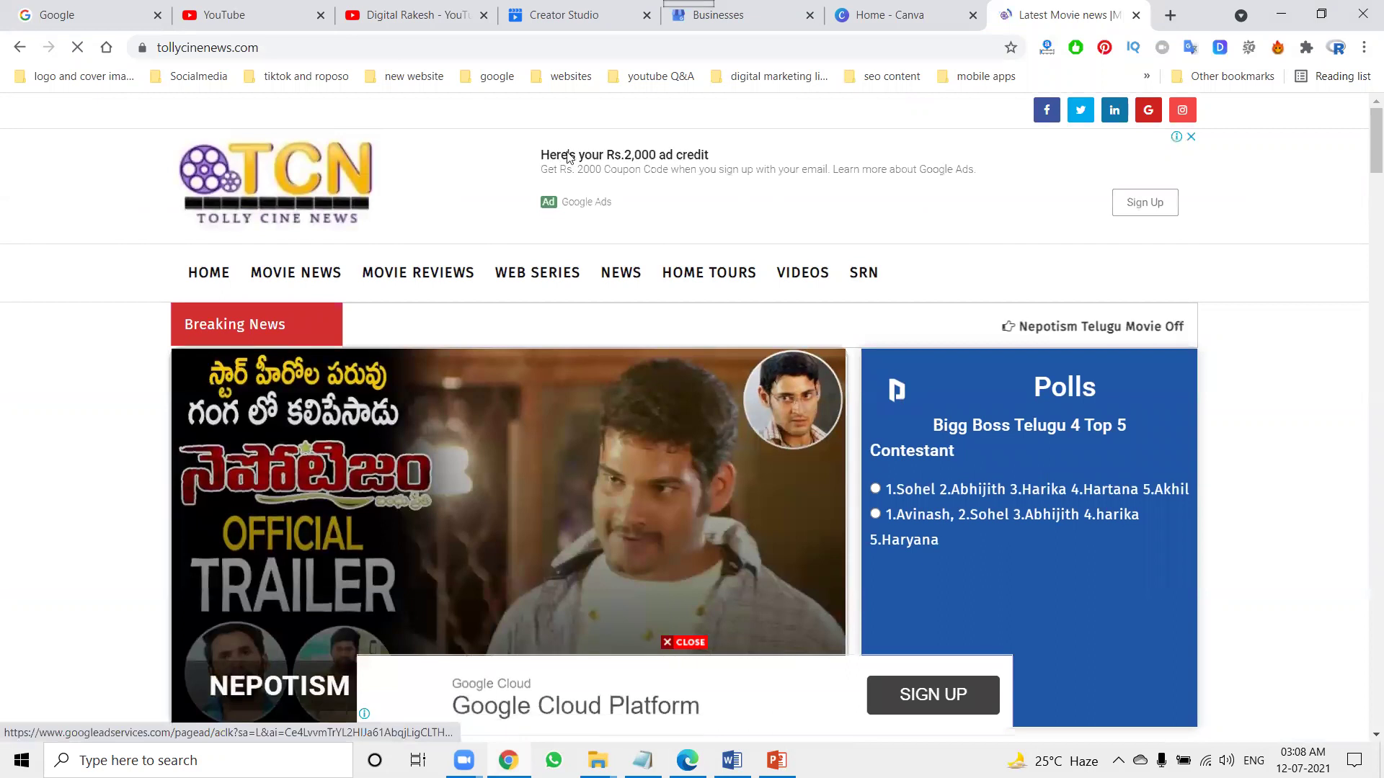
scroll(799, 287, down, 10)
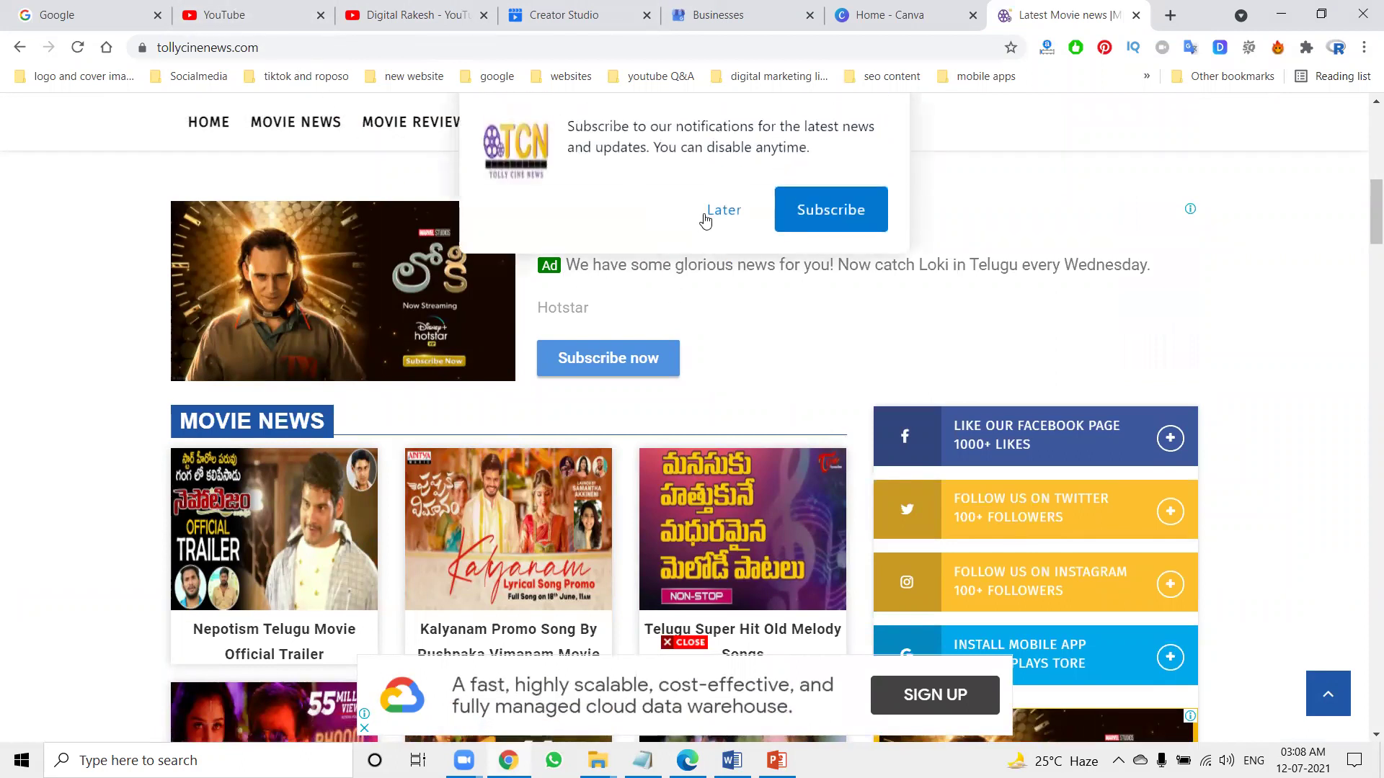
click(707, 217)
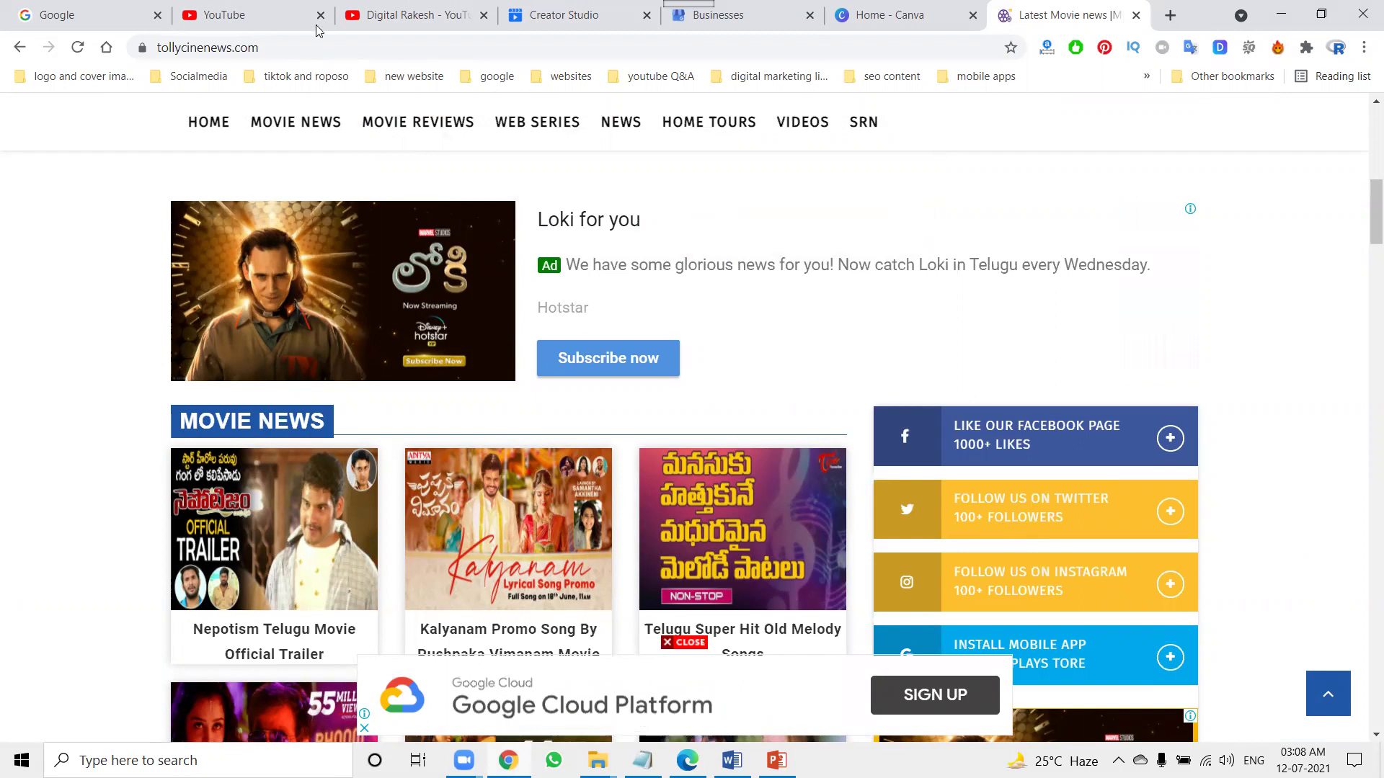
click(279, 8)
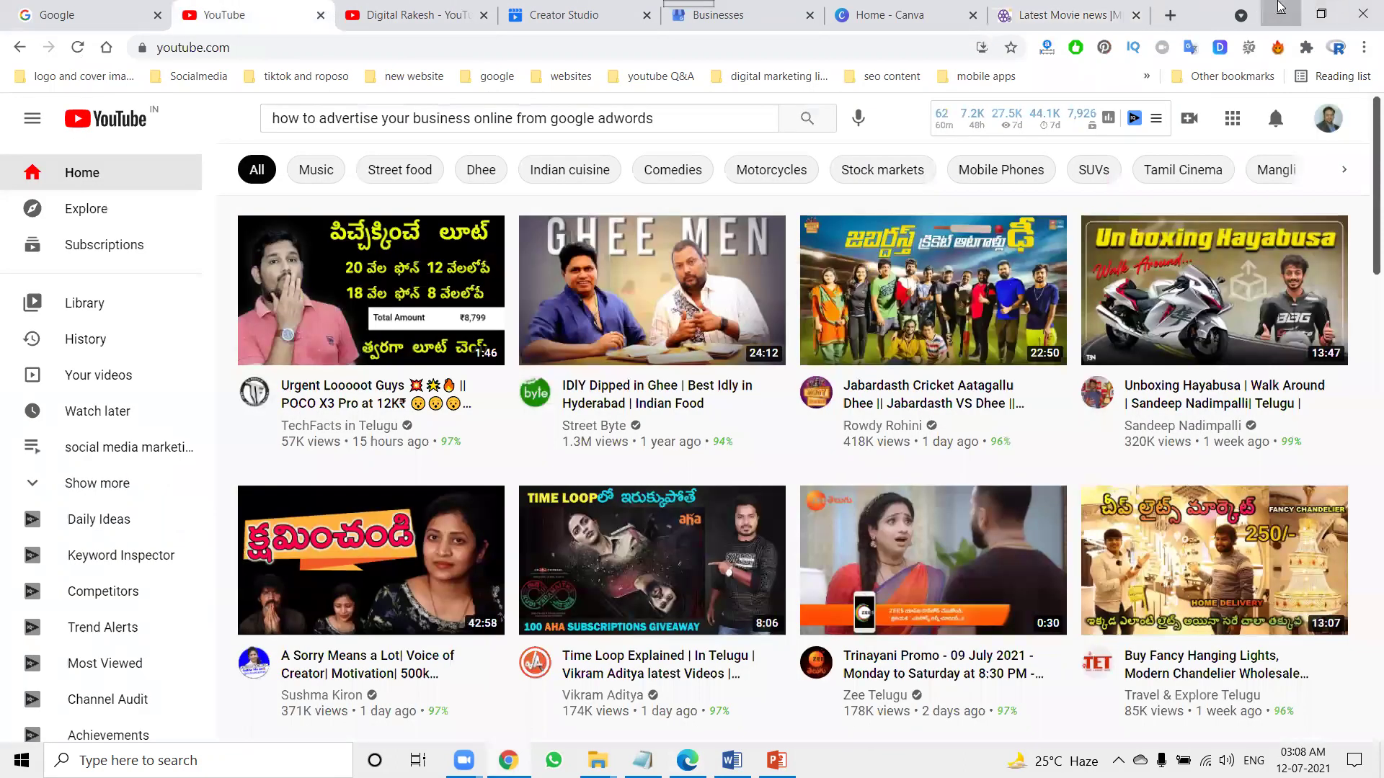
click(1281, 13)
Step: Set the campaign's locations to a custom location and target the state of Telangana, India
scroll(441, 445, down, 5)
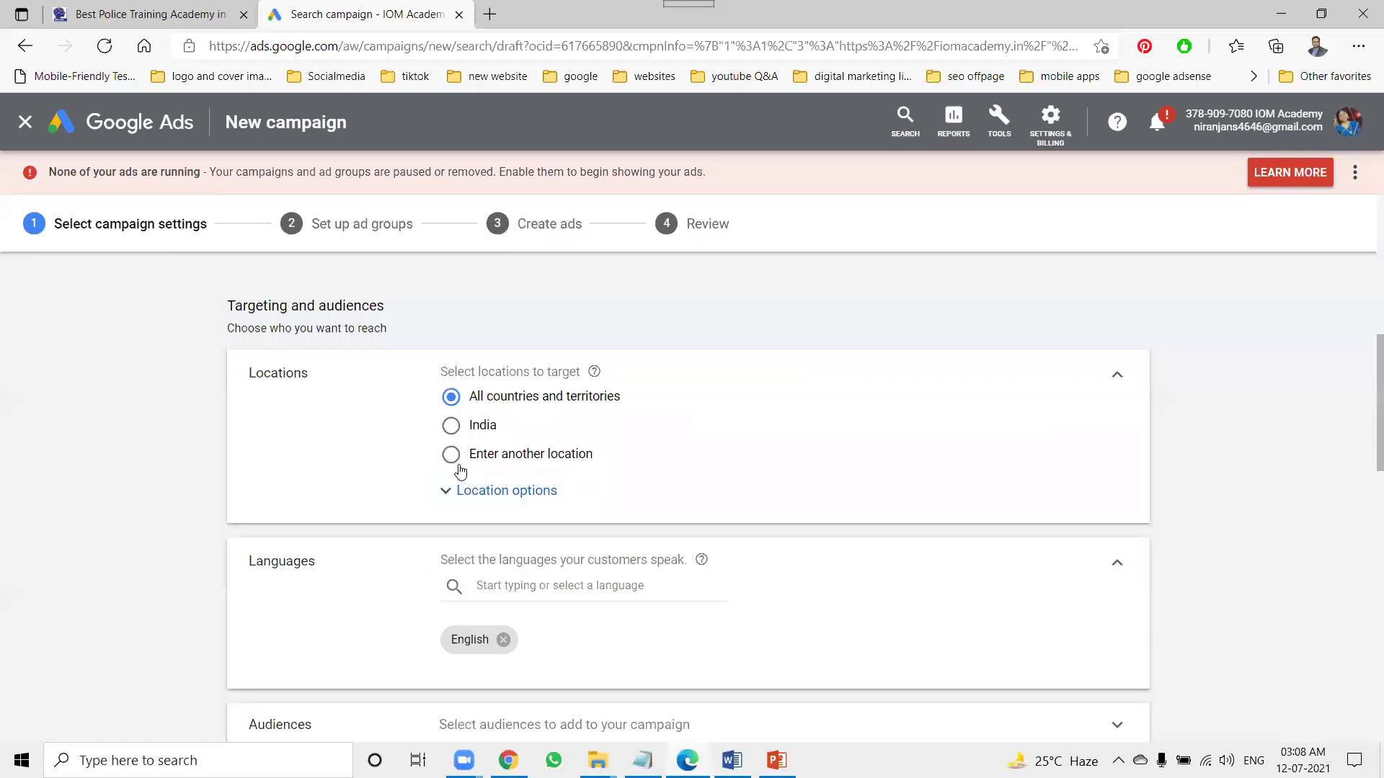
click(451, 455)
click(513, 497)
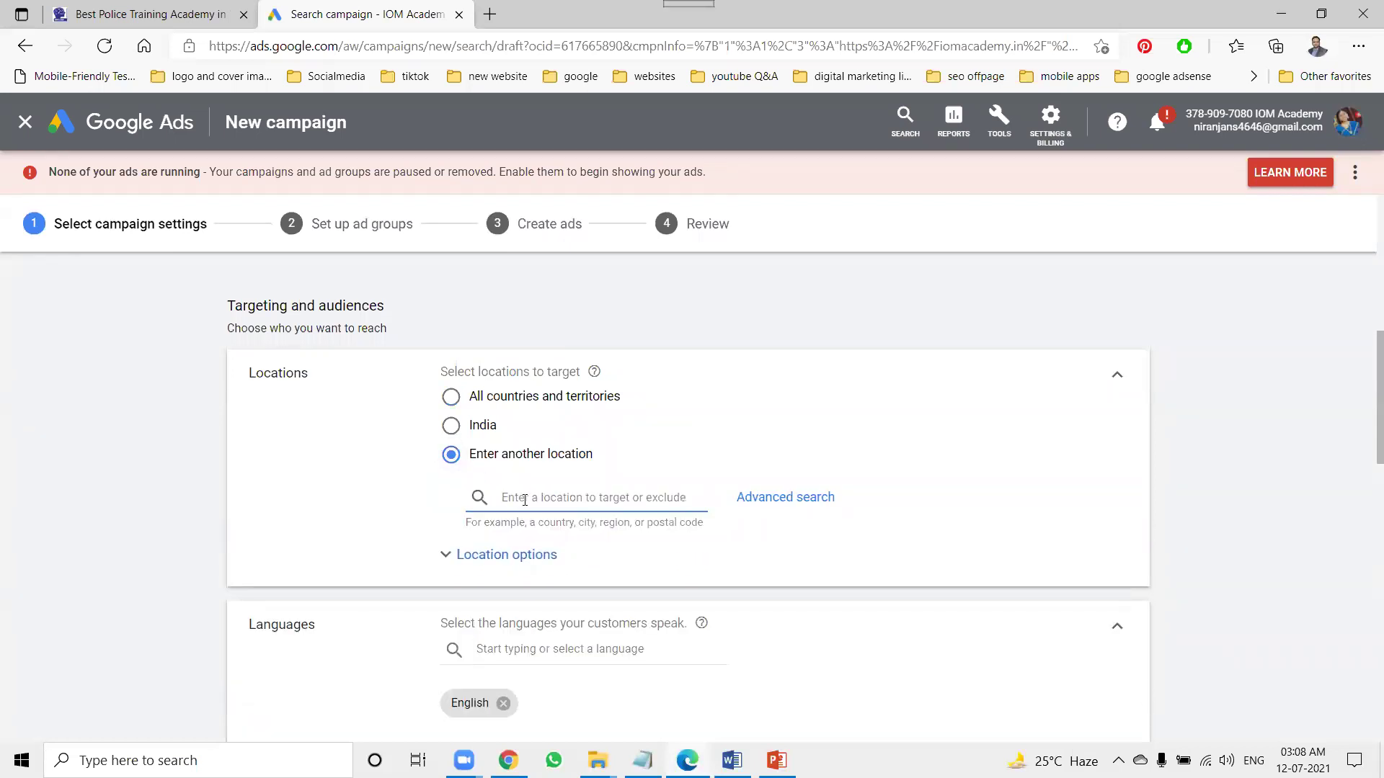
text(telangan)
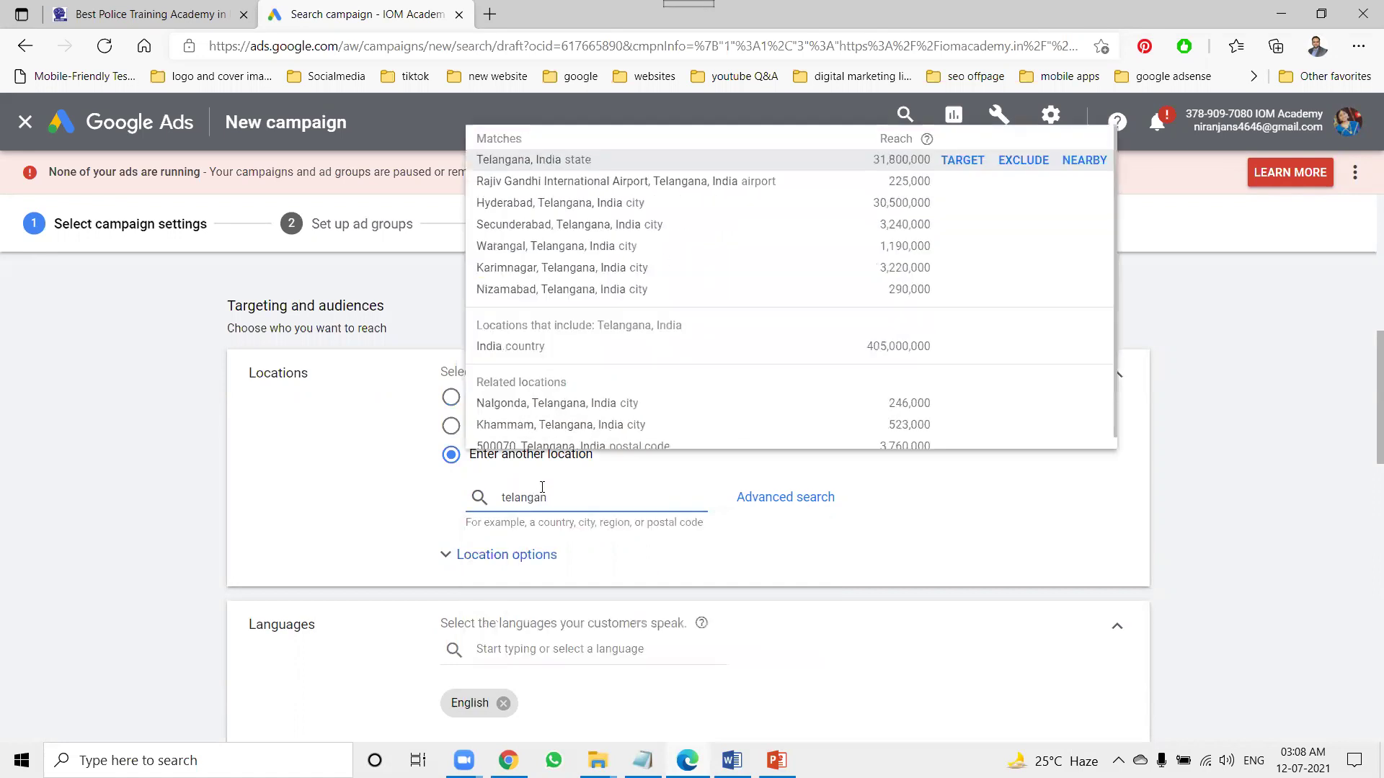
key(Tab)
key(Return)
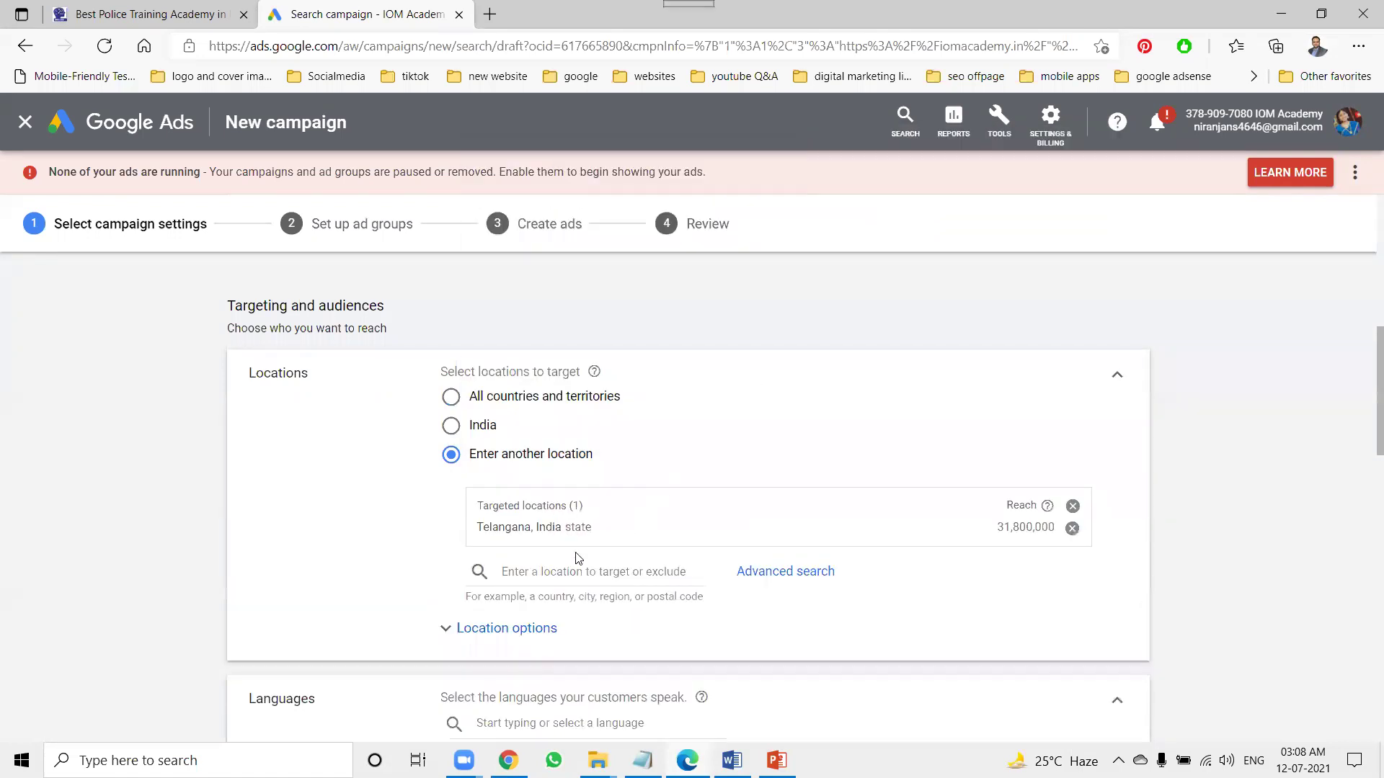
Step: Add the state of Andhra Pradesh, India, to the campaign's targeted locations
click(540, 570)
text(andhra)
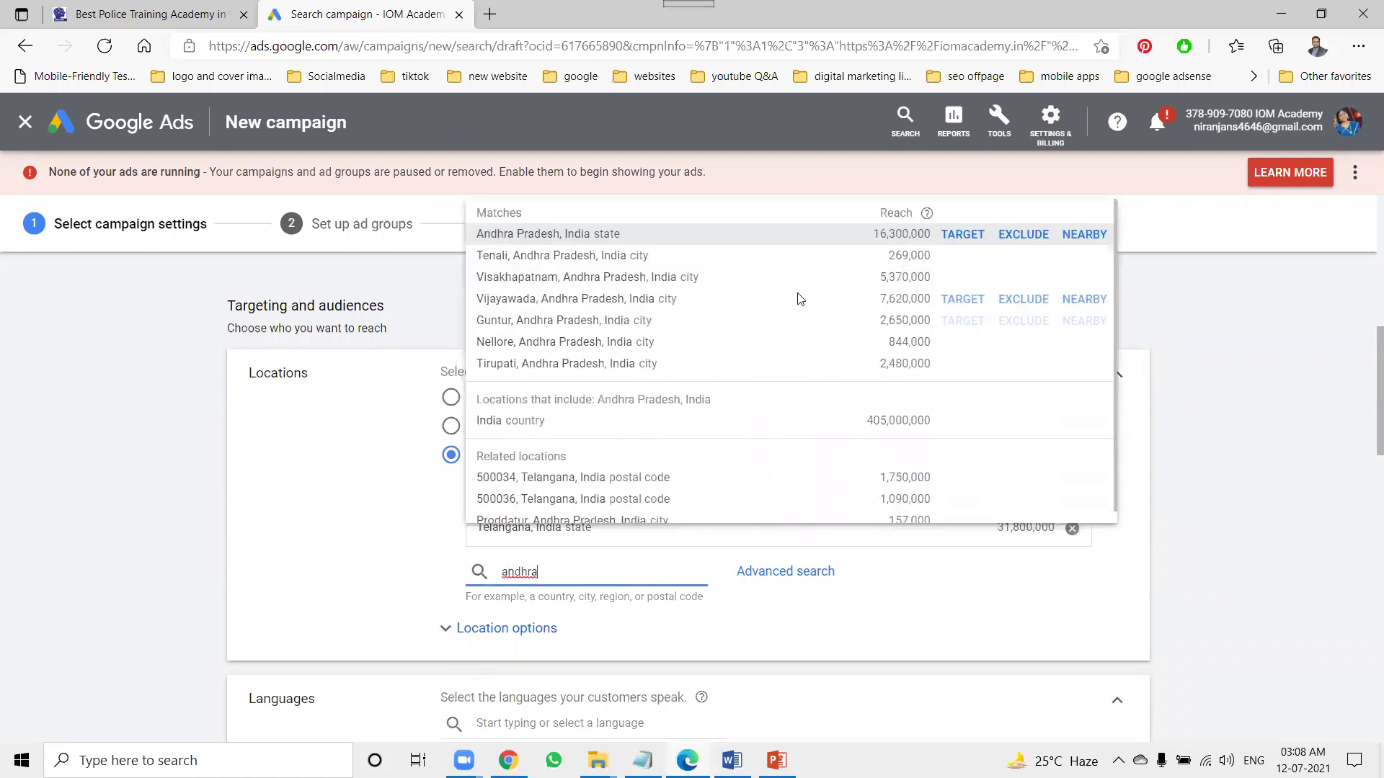
click(949, 238)
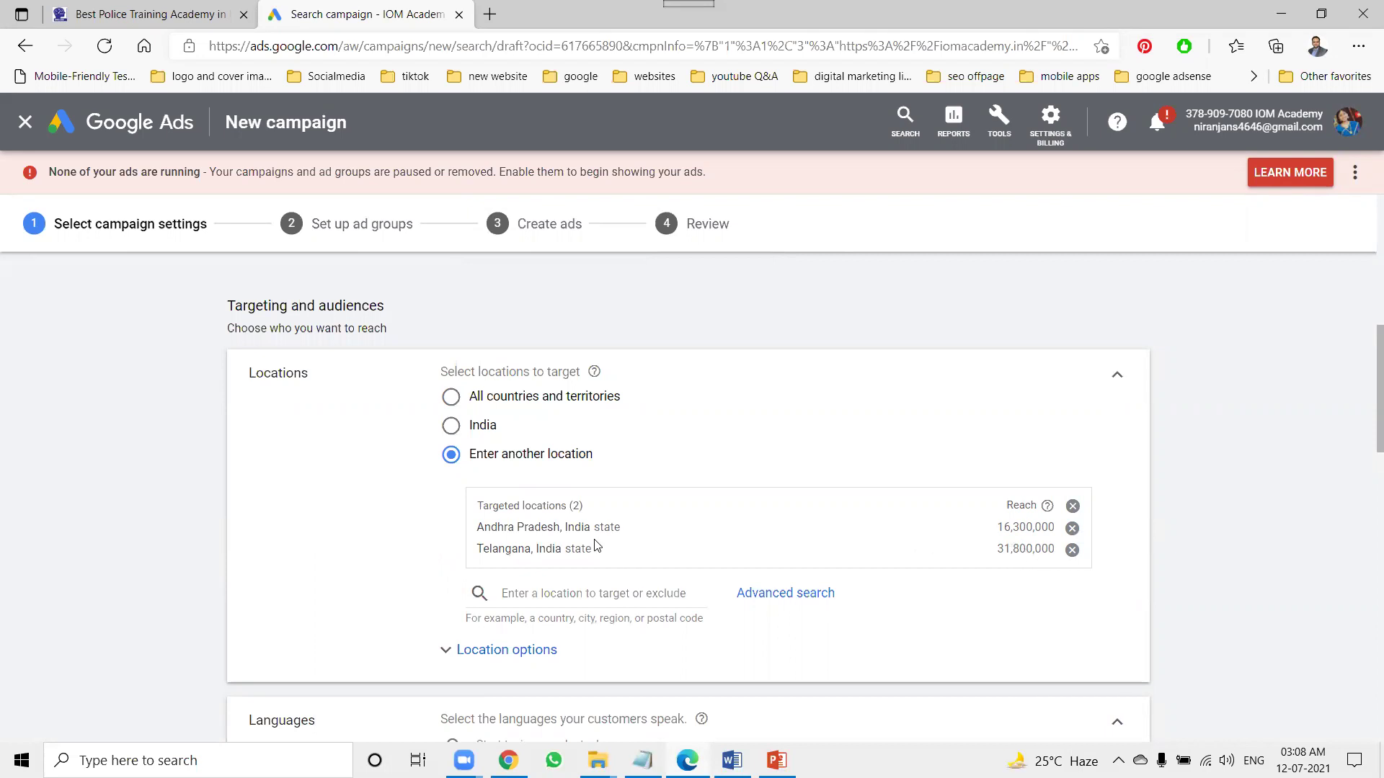
Step: Set the campaign's languages to All languages
scroll(254, 530, down, 4)
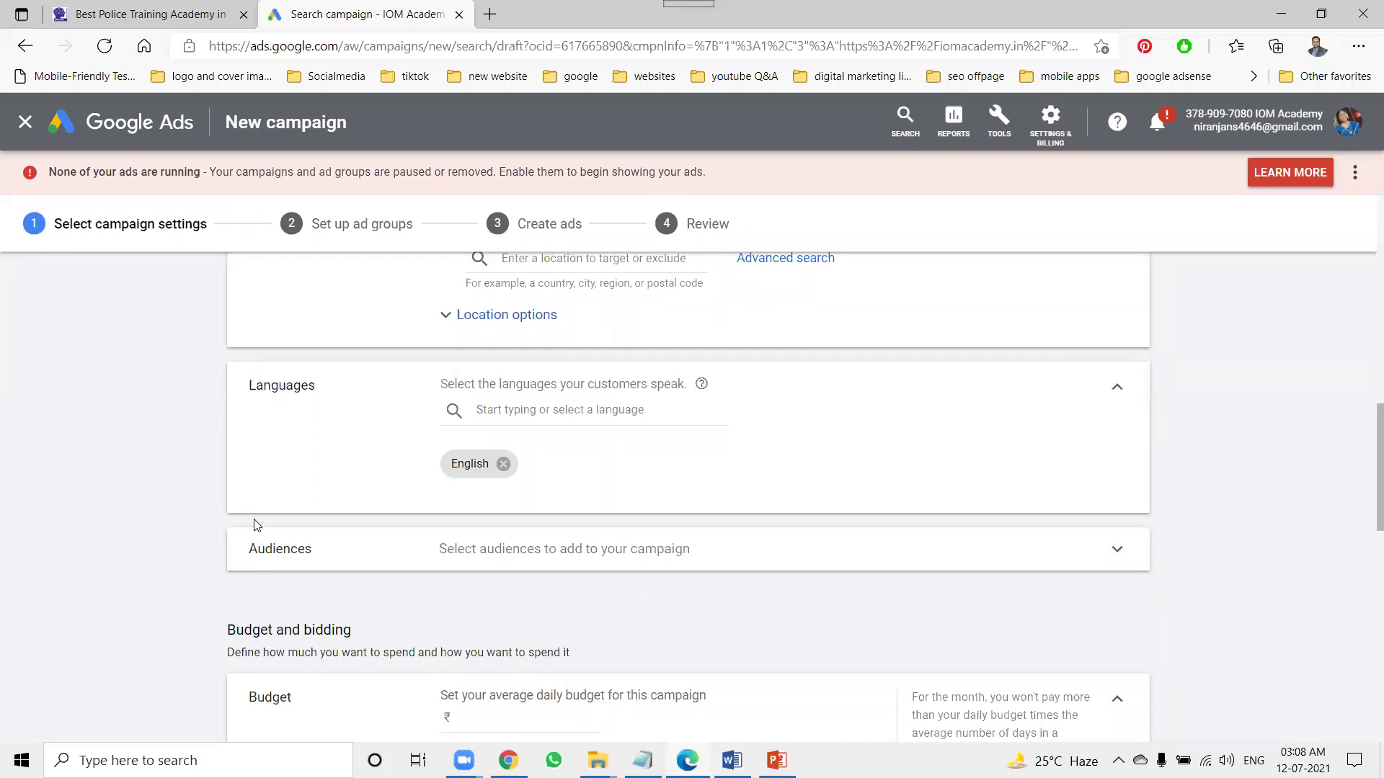
click(509, 409)
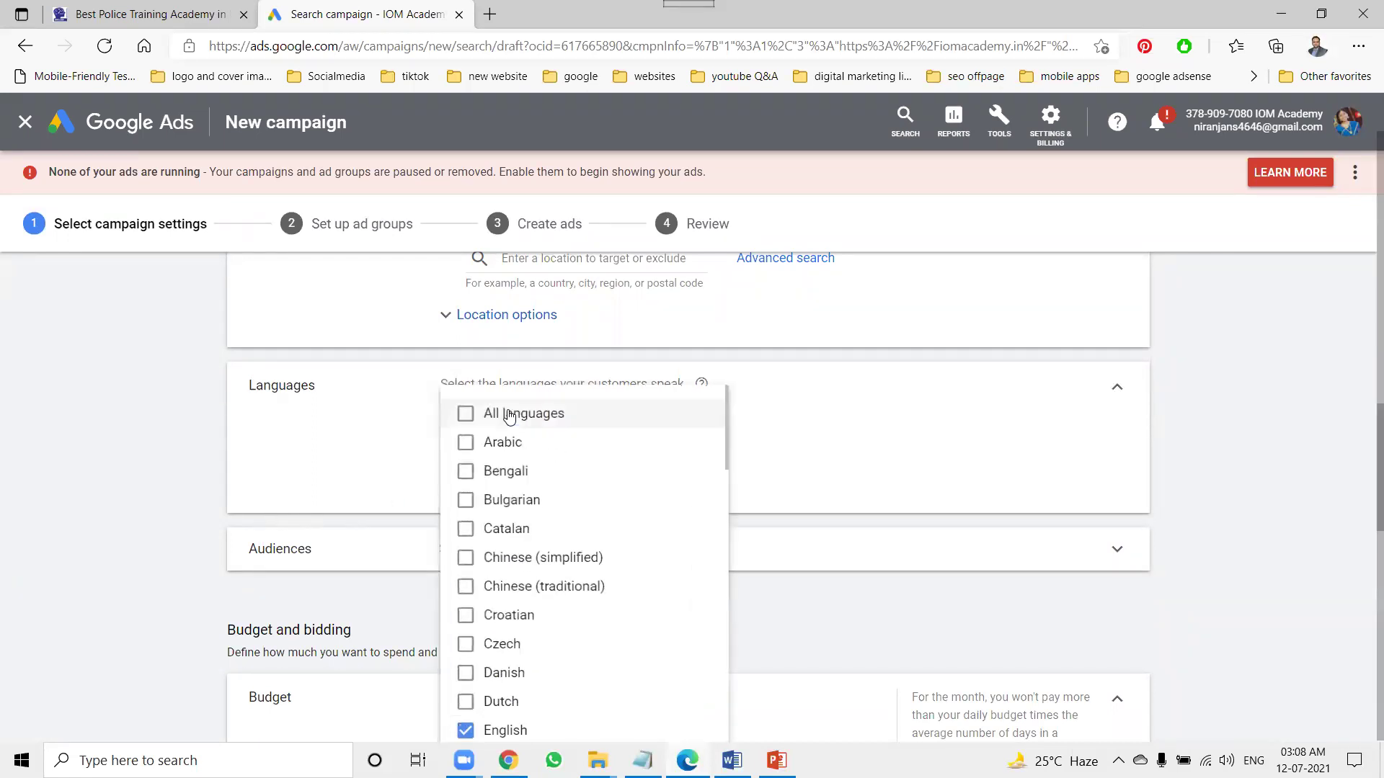
click(505, 415)
click(100, 435)
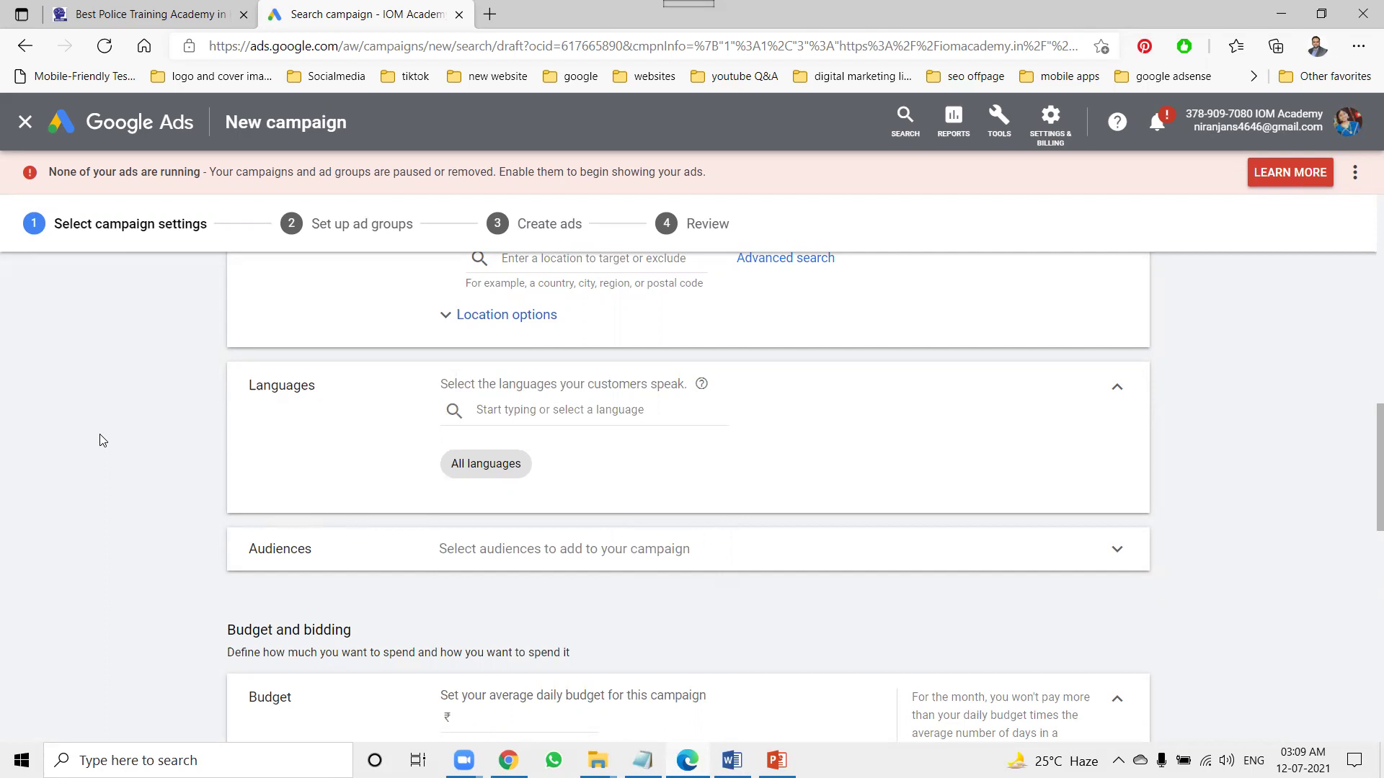
Step: Try to narrow the campaign's languages to English by searching for "eng" and toggling the English entry
click(489, 408)
text(eng)
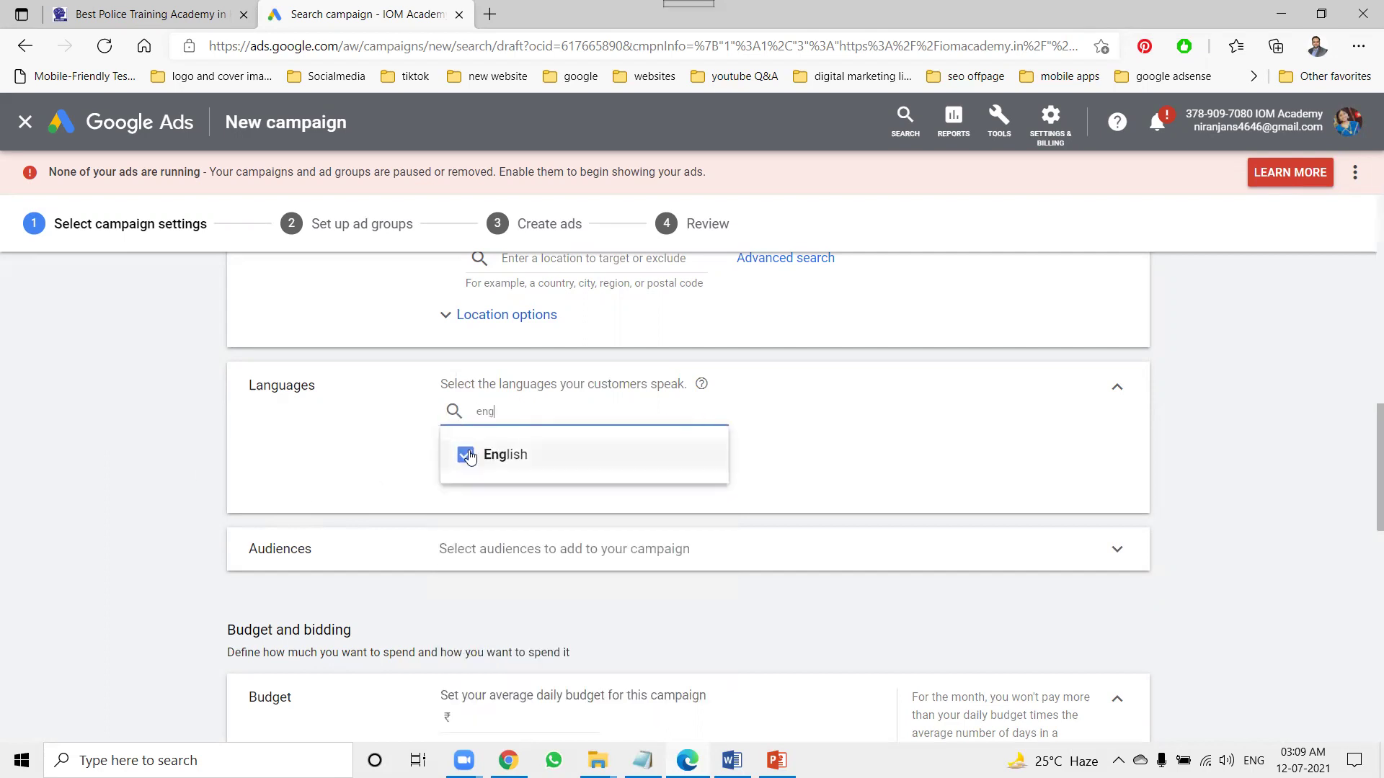
click(466, 457)
click(468, 459)
click(378, 440)
click(481, 412)
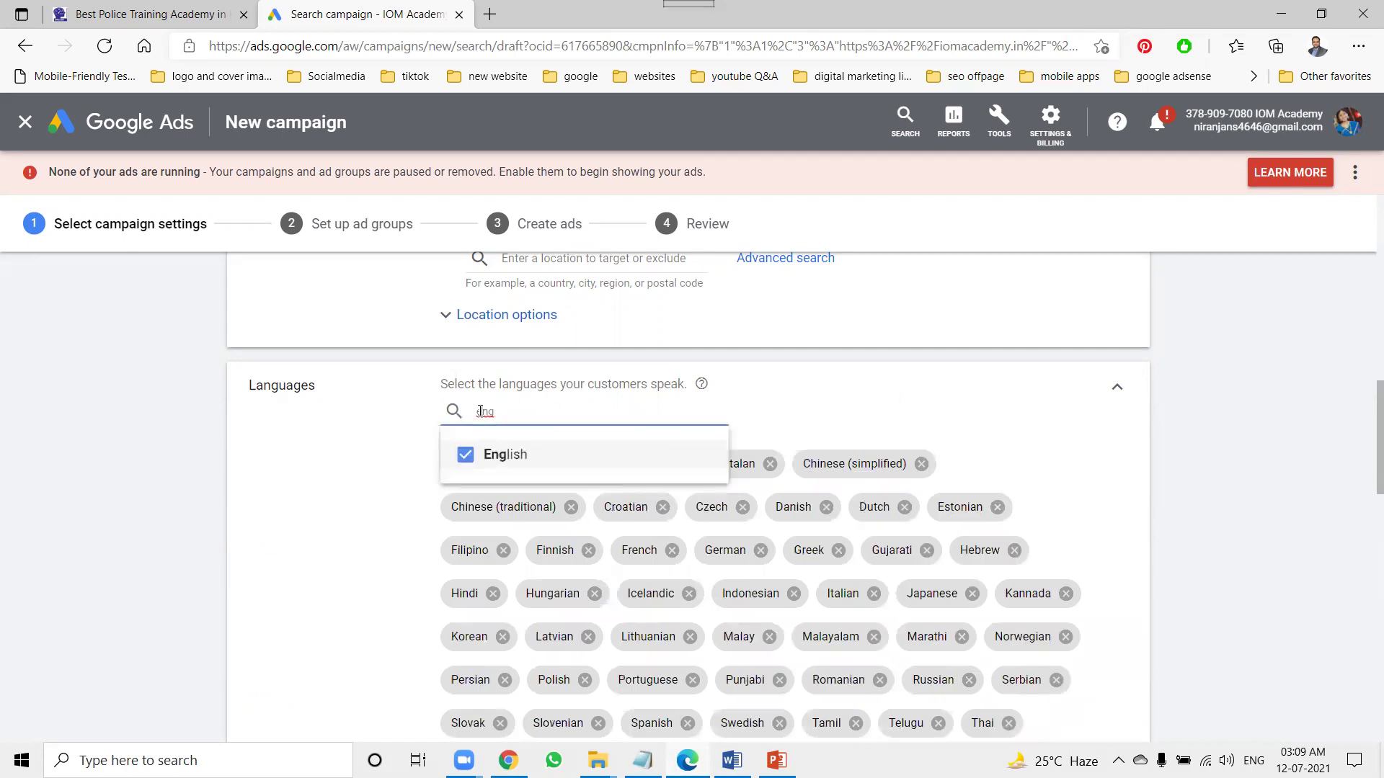
click(369, 470)
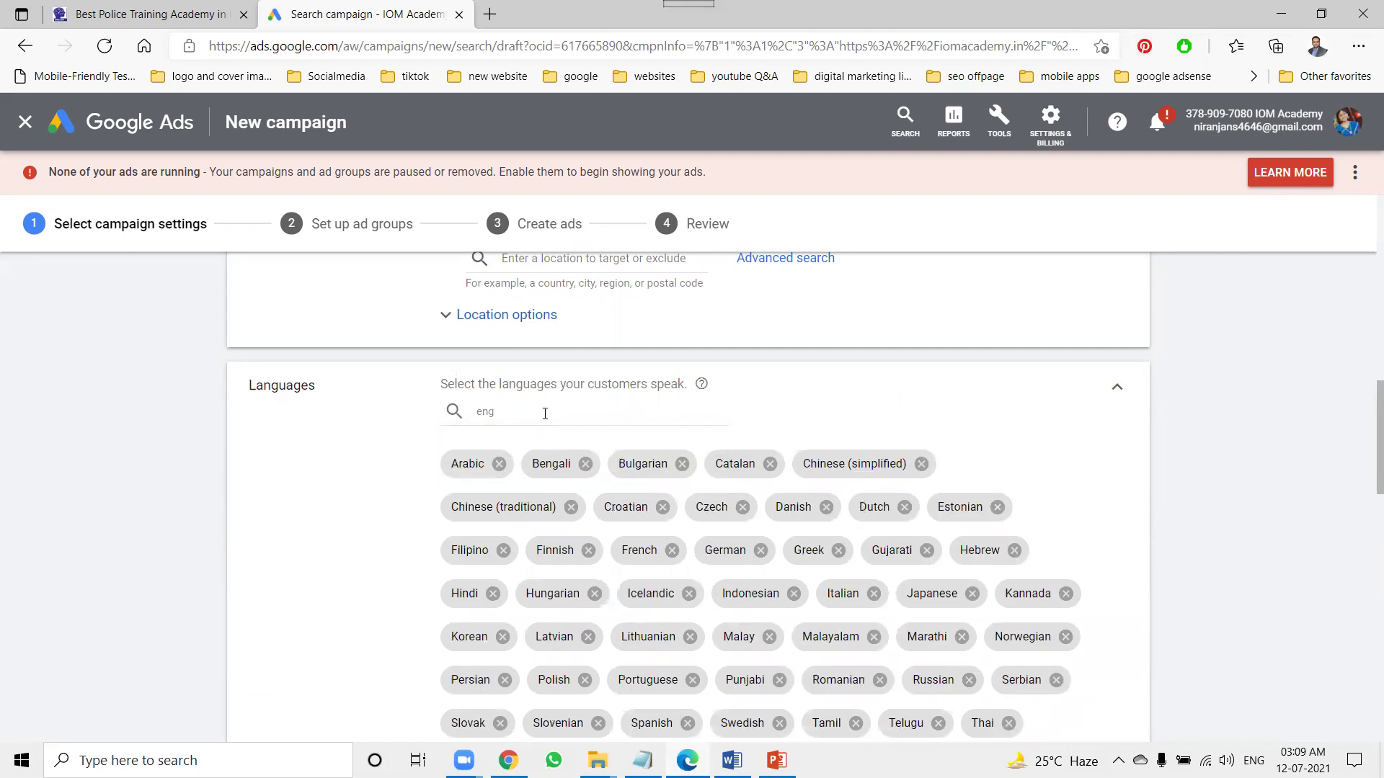
click(512, 415)
click(515, 454)
click(341, 459)
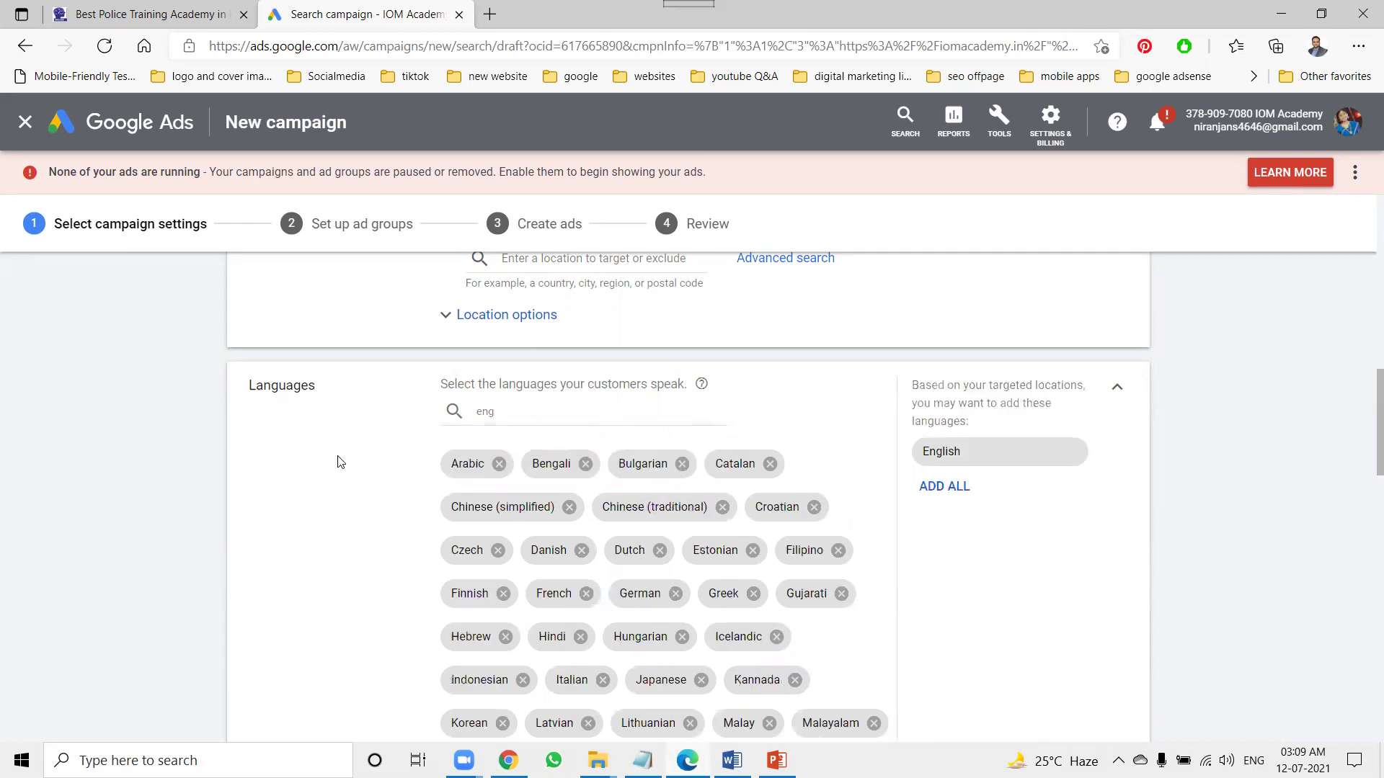
Step: Clear the language search, deselect all languages and select only English for the campaign
click(514, 426)
key(BackSpace)
key(BackSpace)
key(BackSpace)
click(466, 454)
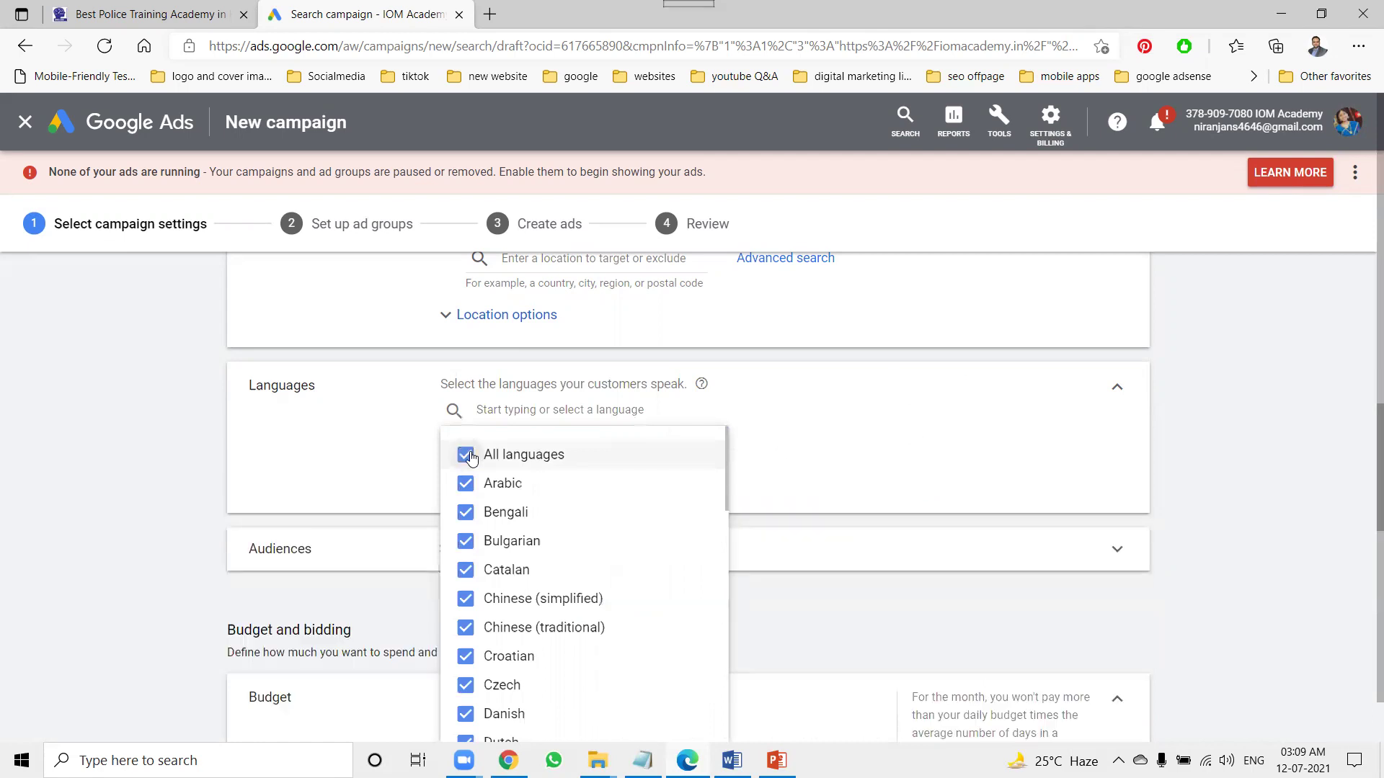
click(465, 454)
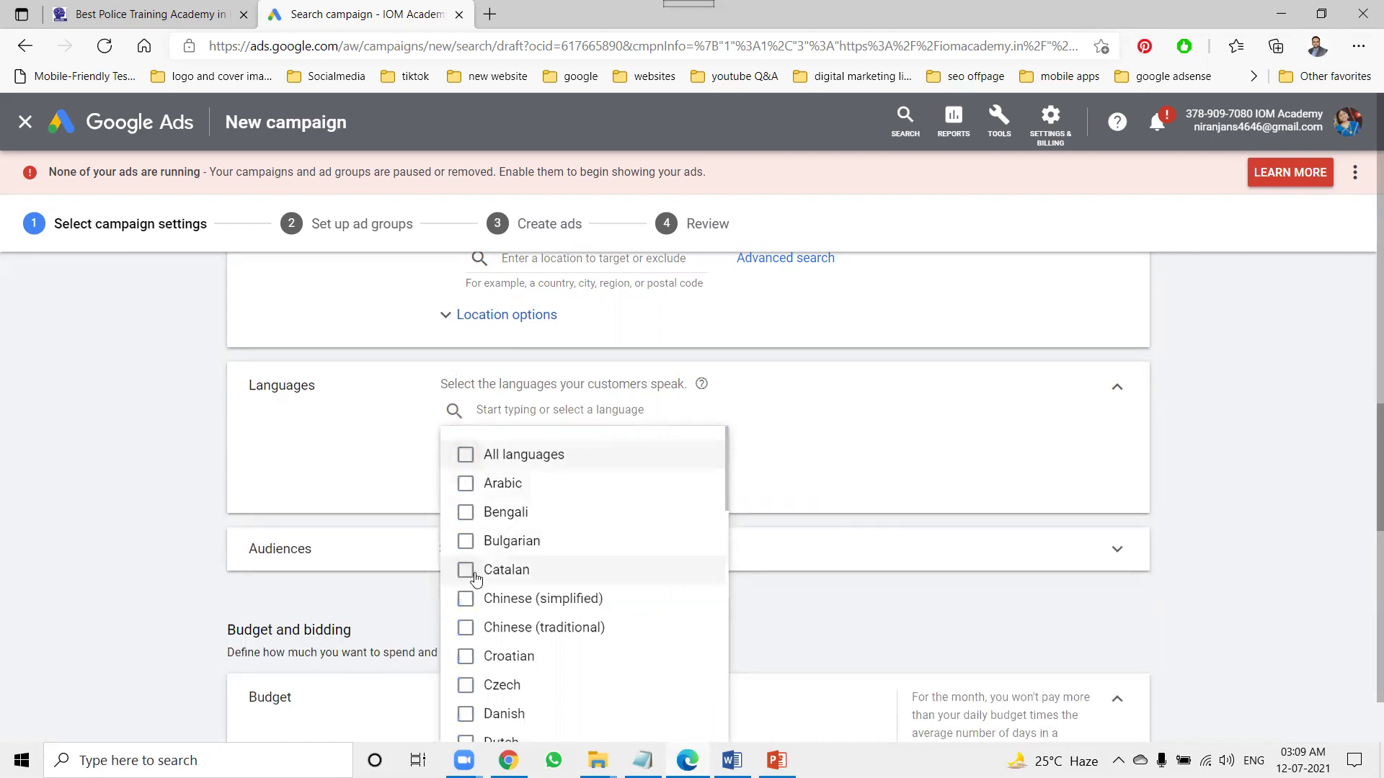
scroll(472, 570, down, 2)
scroll(476, 585, down, 2)
click(466, 609)
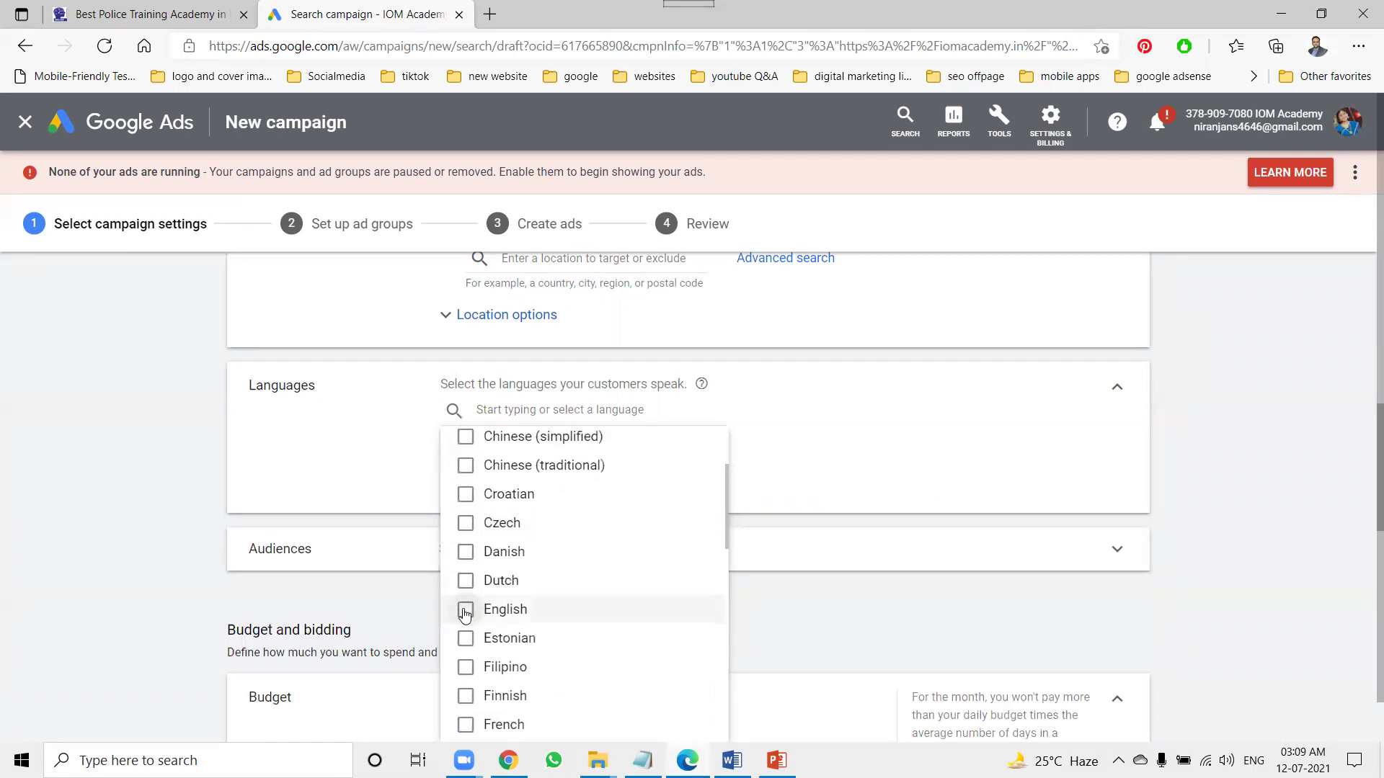
click(311, 493)
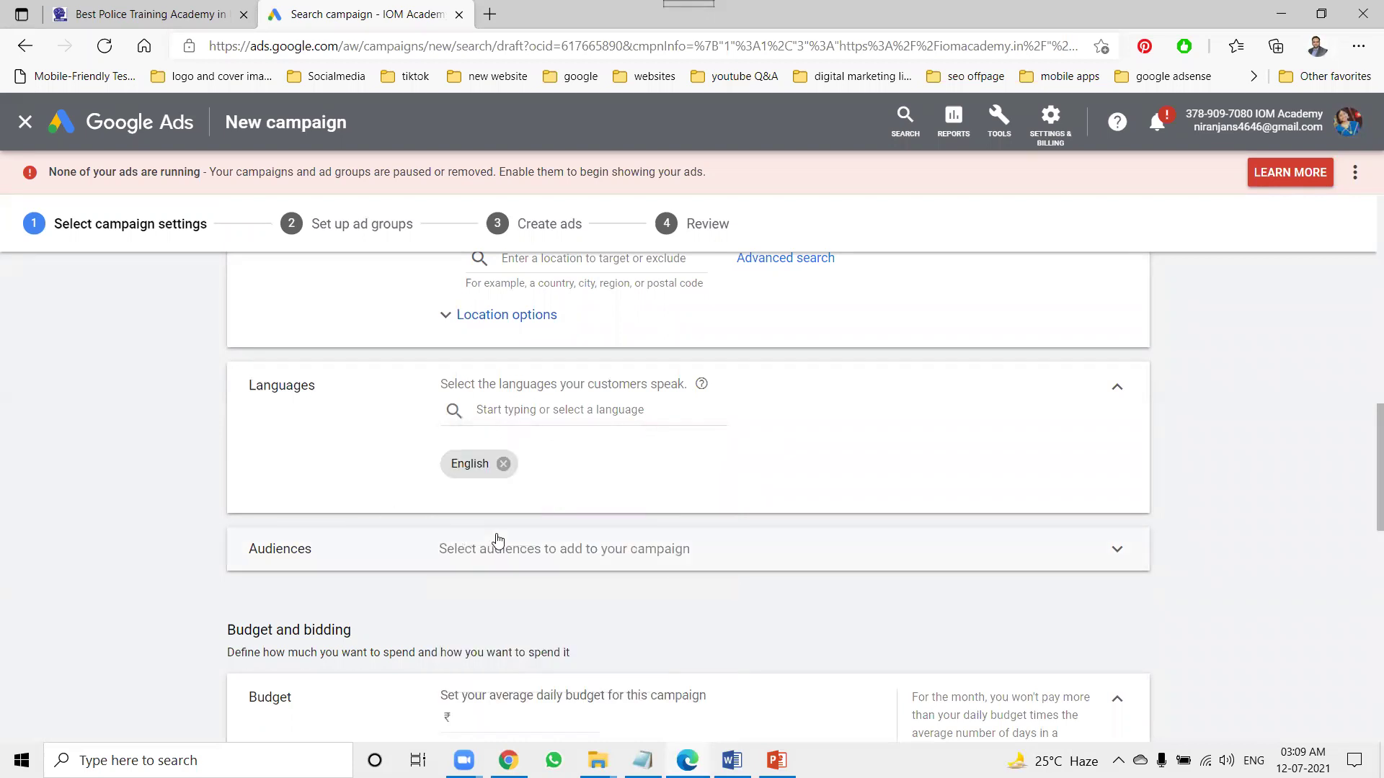
Step: Search the language list for "tel" and clear the search without adding a language
click(506, 411)
text(tel)
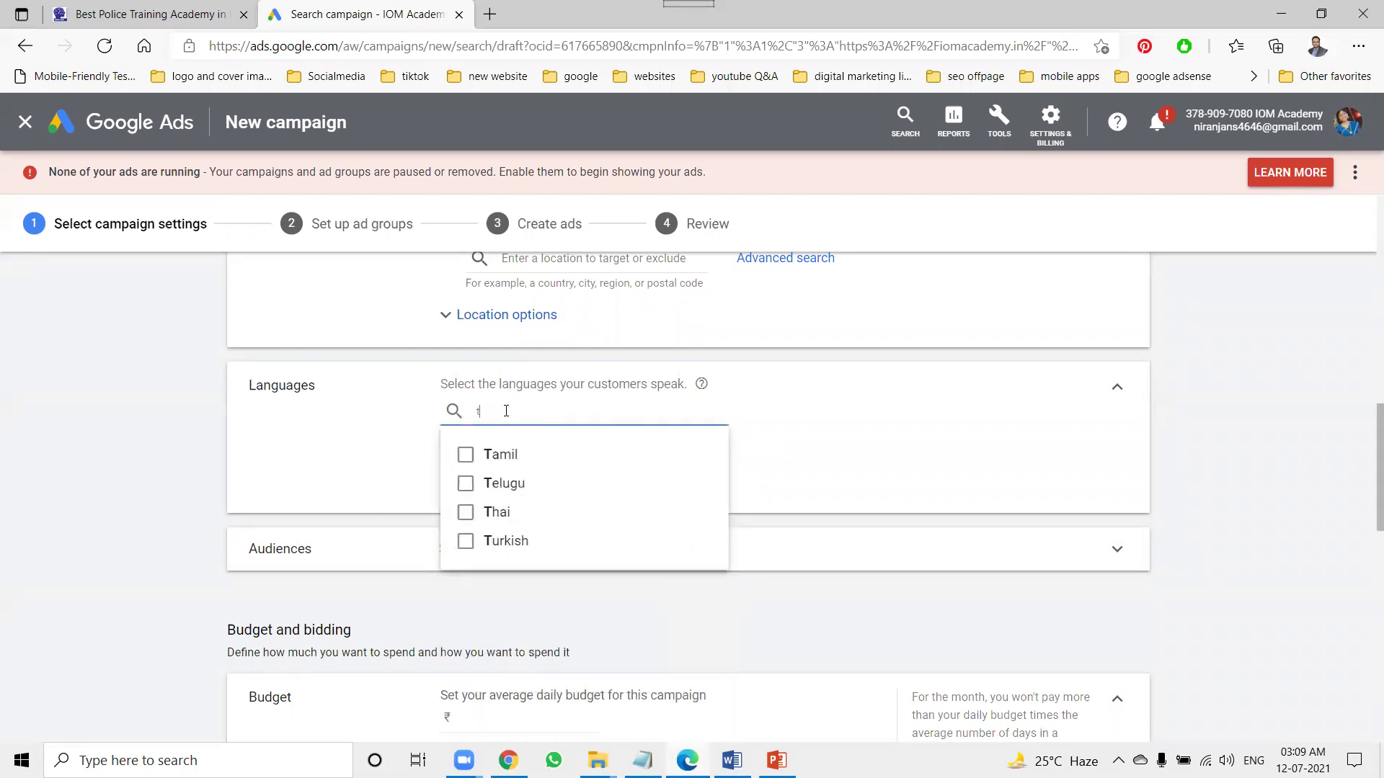
click(373, 410)
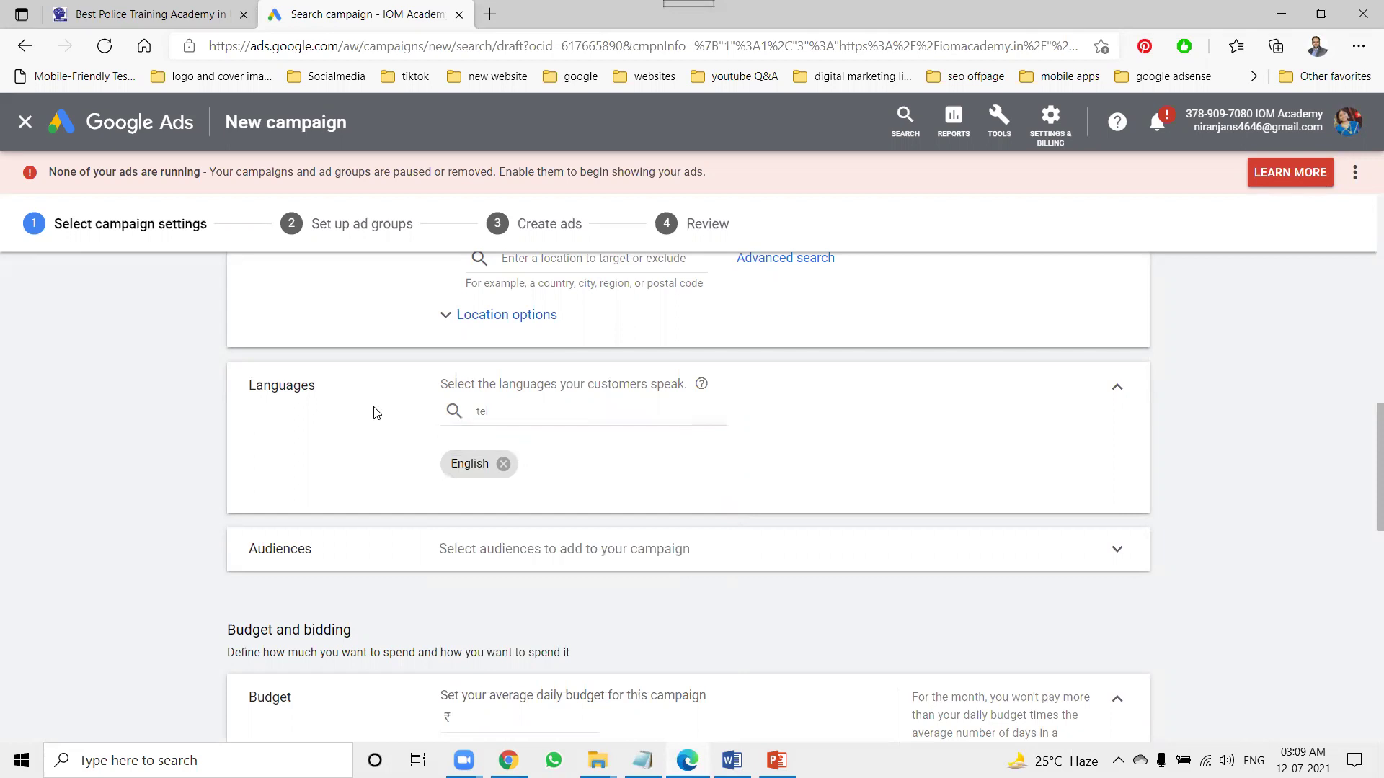
click(507, 418)
key(BackSpace)
key(BackSpace)
key(BackSpace)
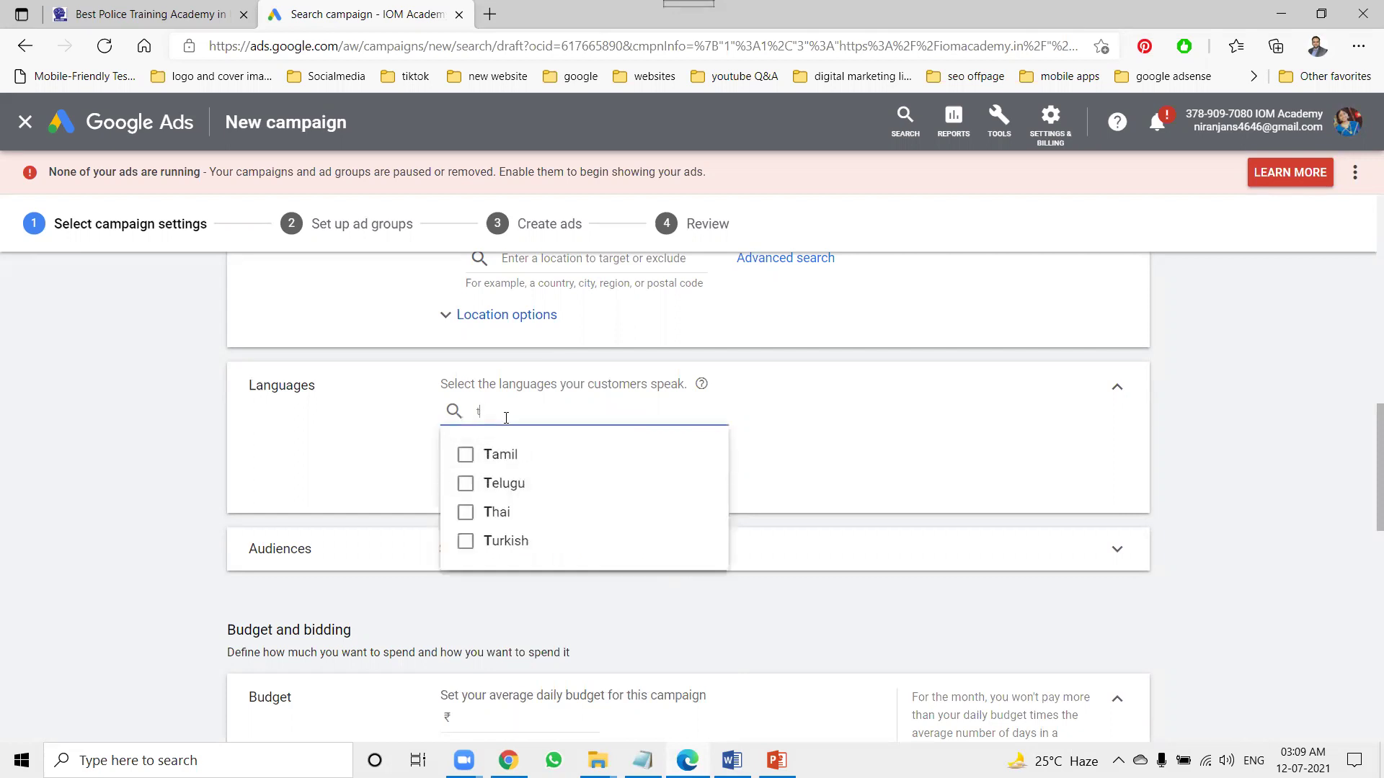
click(301, 473)
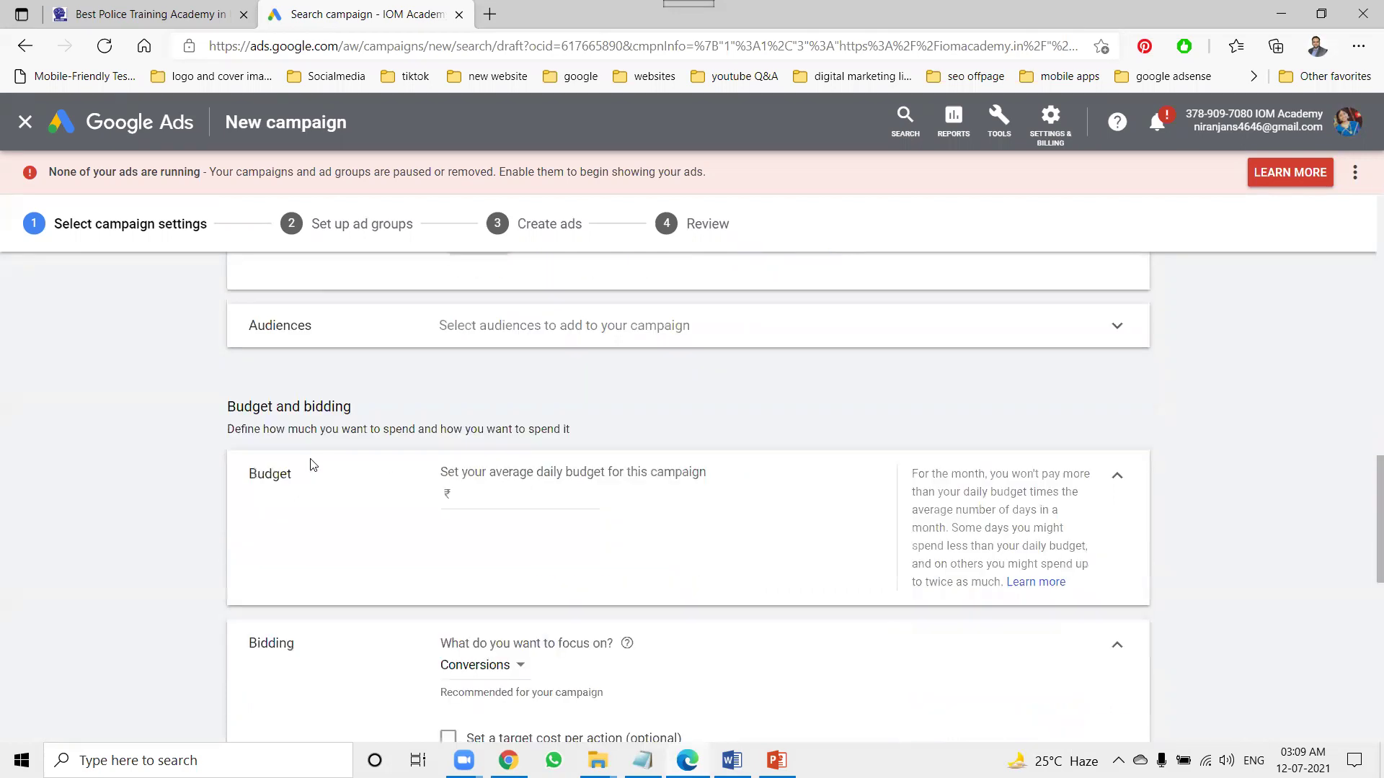
Step: Glance at the audience options, leave them empty and set the campaign's average daily budget to ₹1,500
click(561, 320)
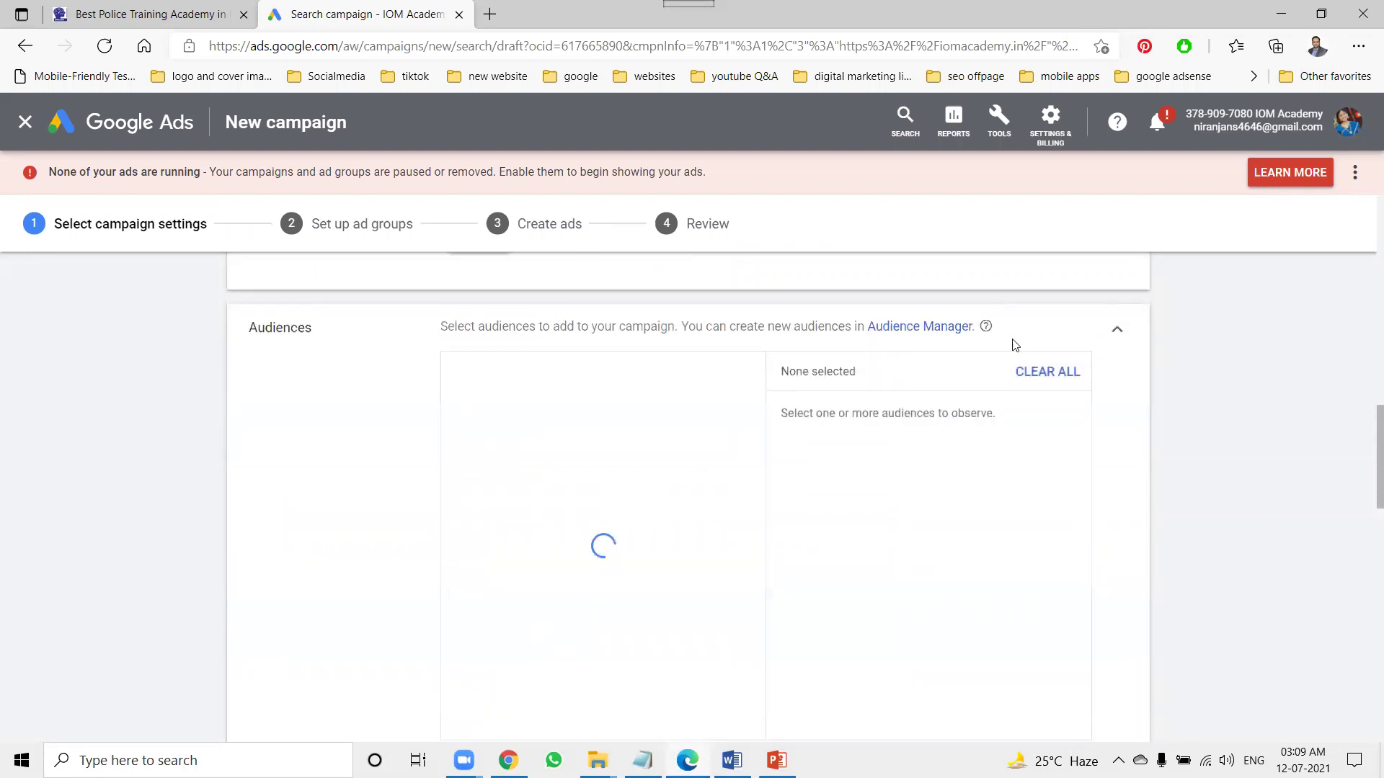
click(1126, 329)
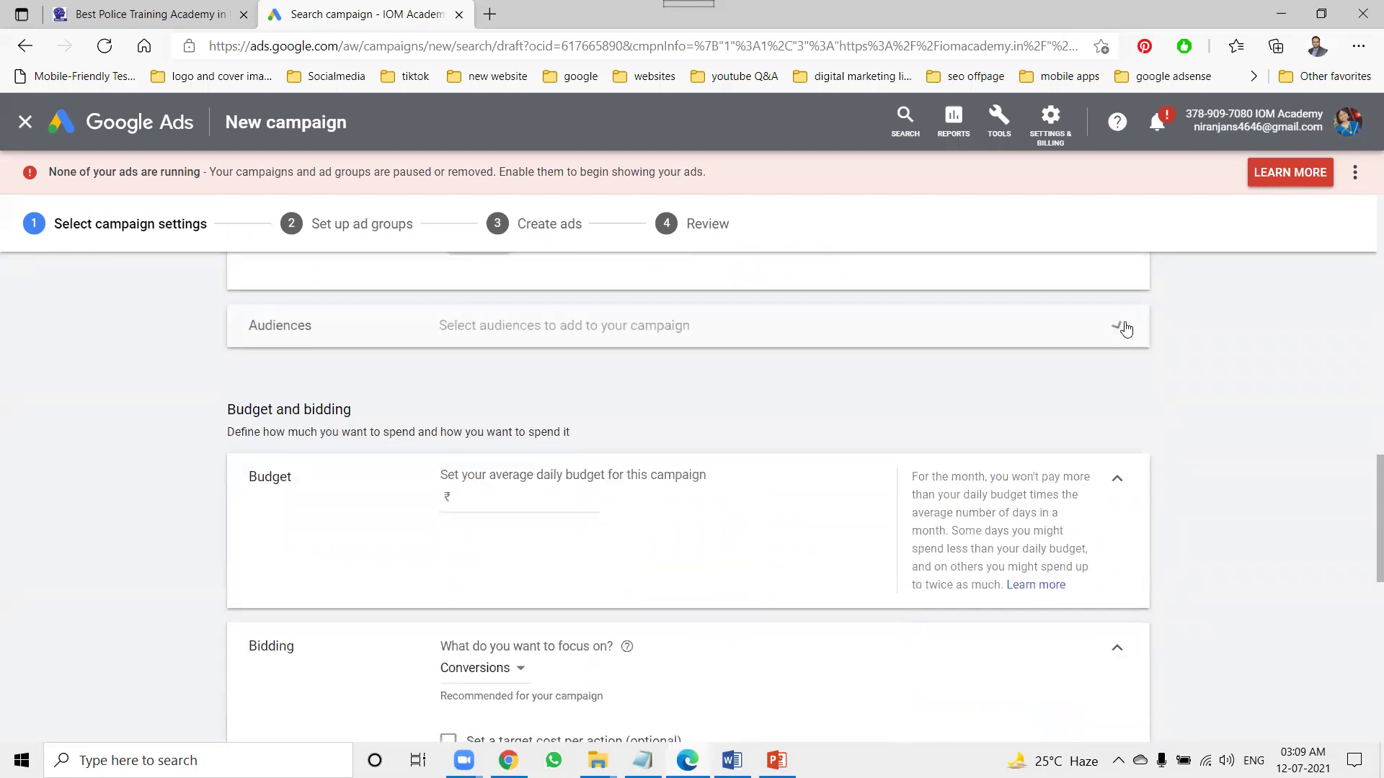
click(476, 494)
text(1500)
click(1107, 416)
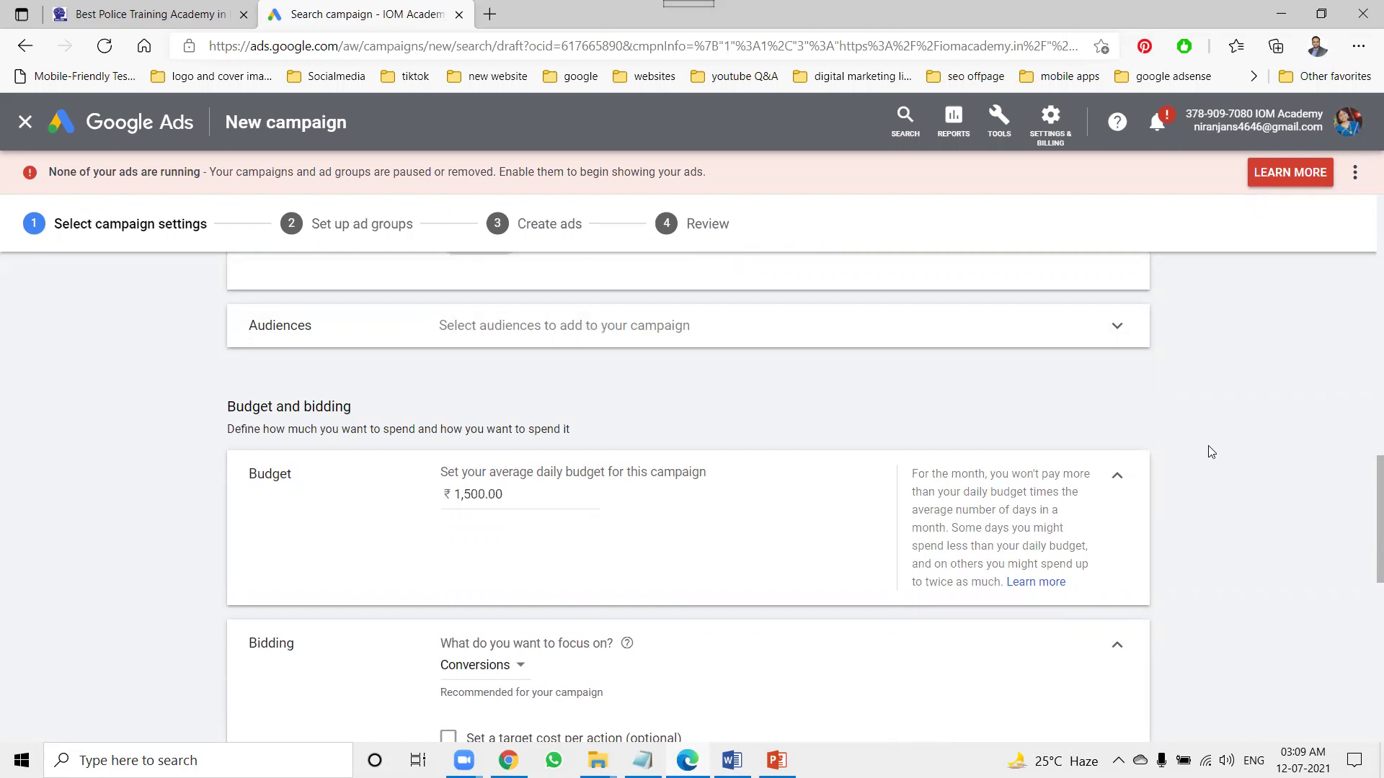
Step: Try enabling a target cost per action in the bidding settings and turn it off again
scroll(1210, 451, down, 2)
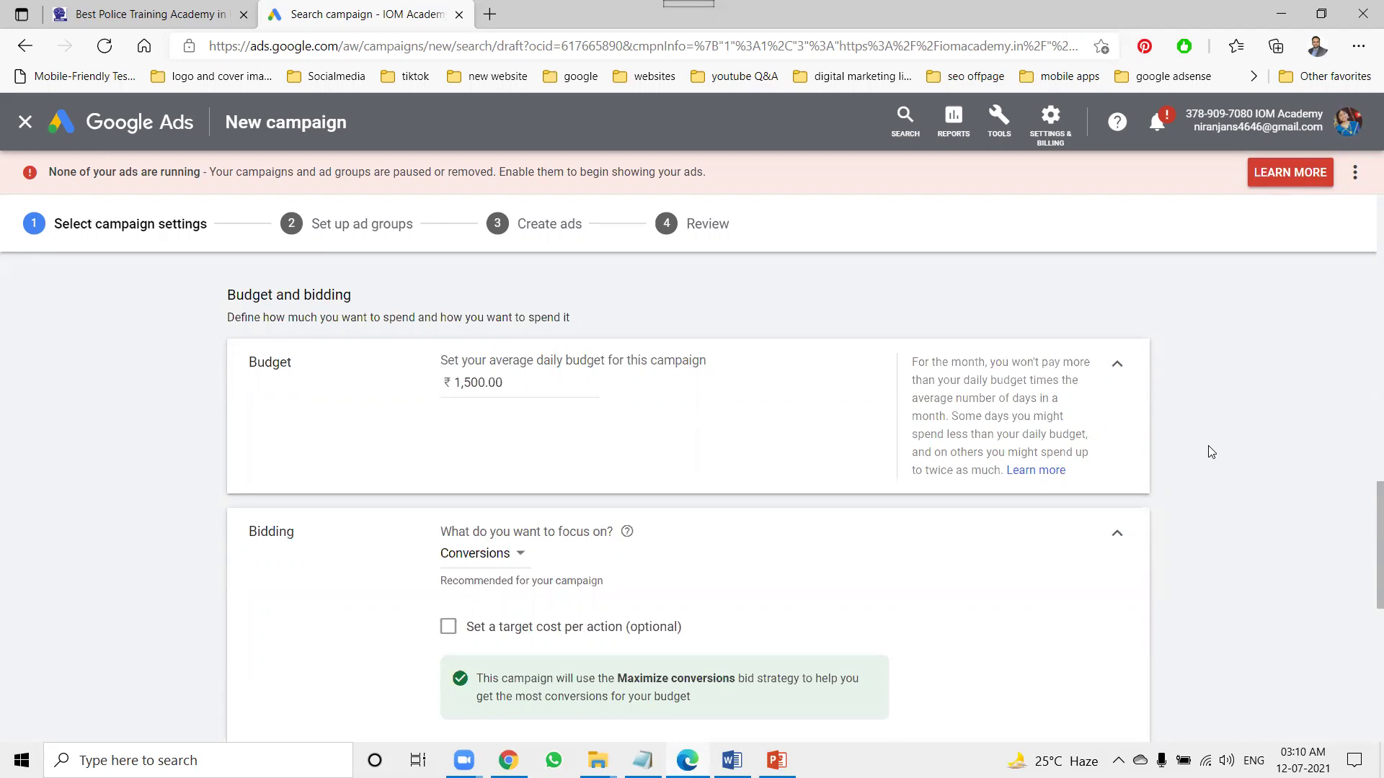
scroll(1211, 451, down, 3)
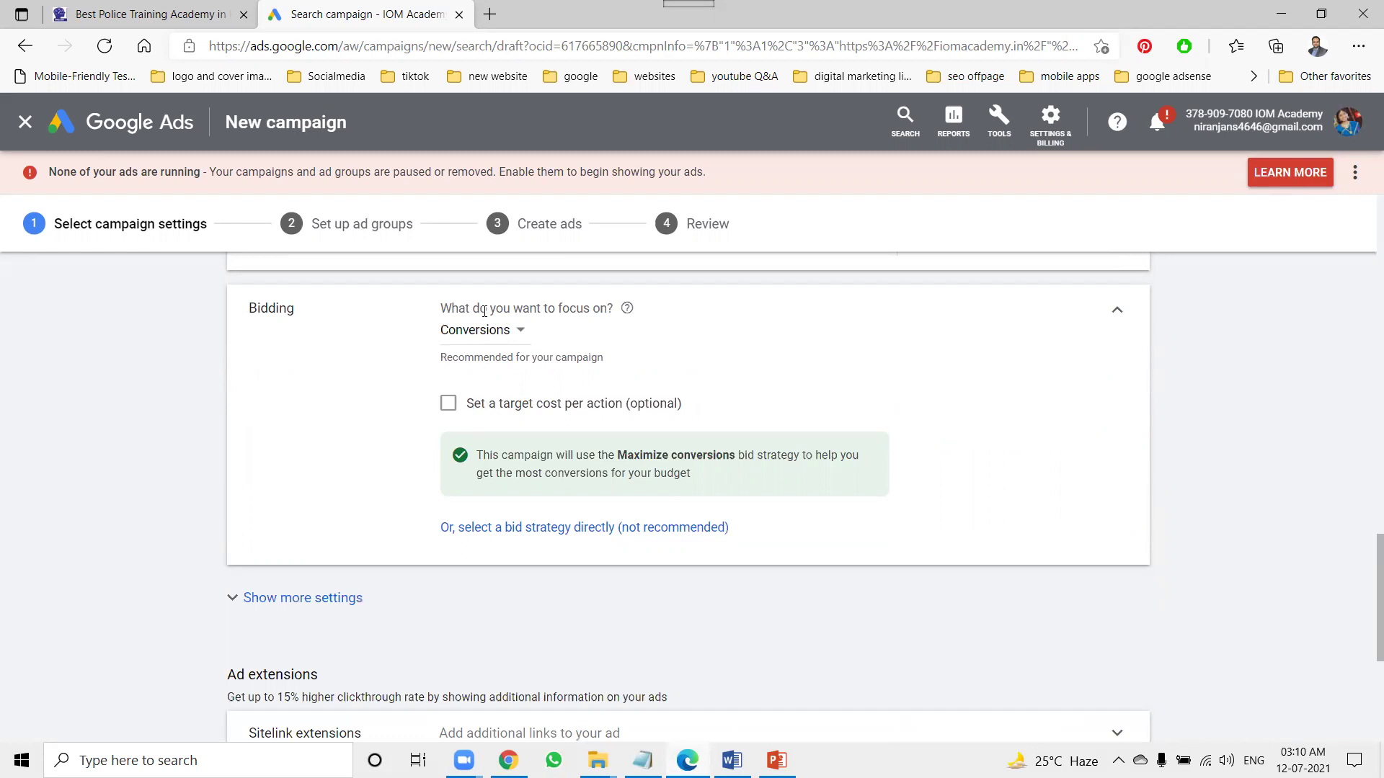
click(448, 403)
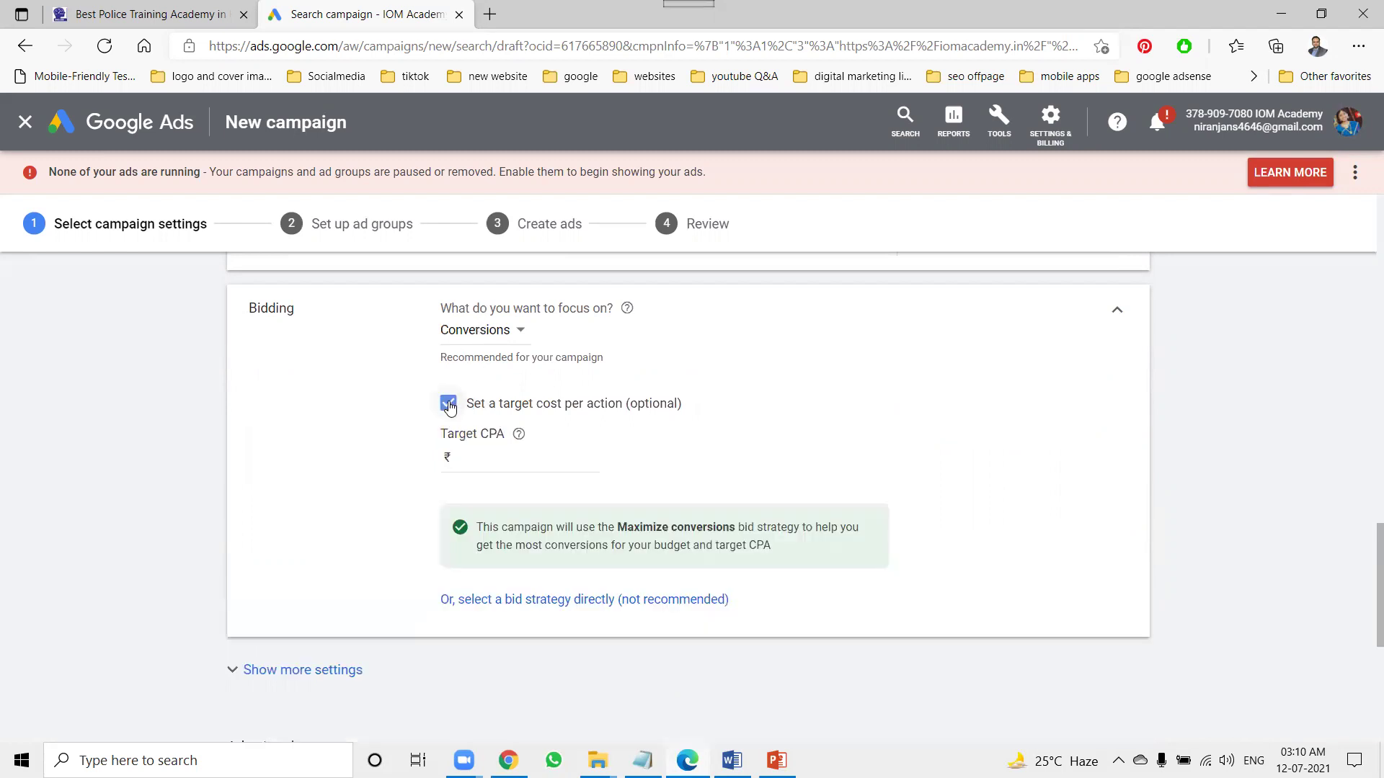
click(524, 463)
click(451, 406)
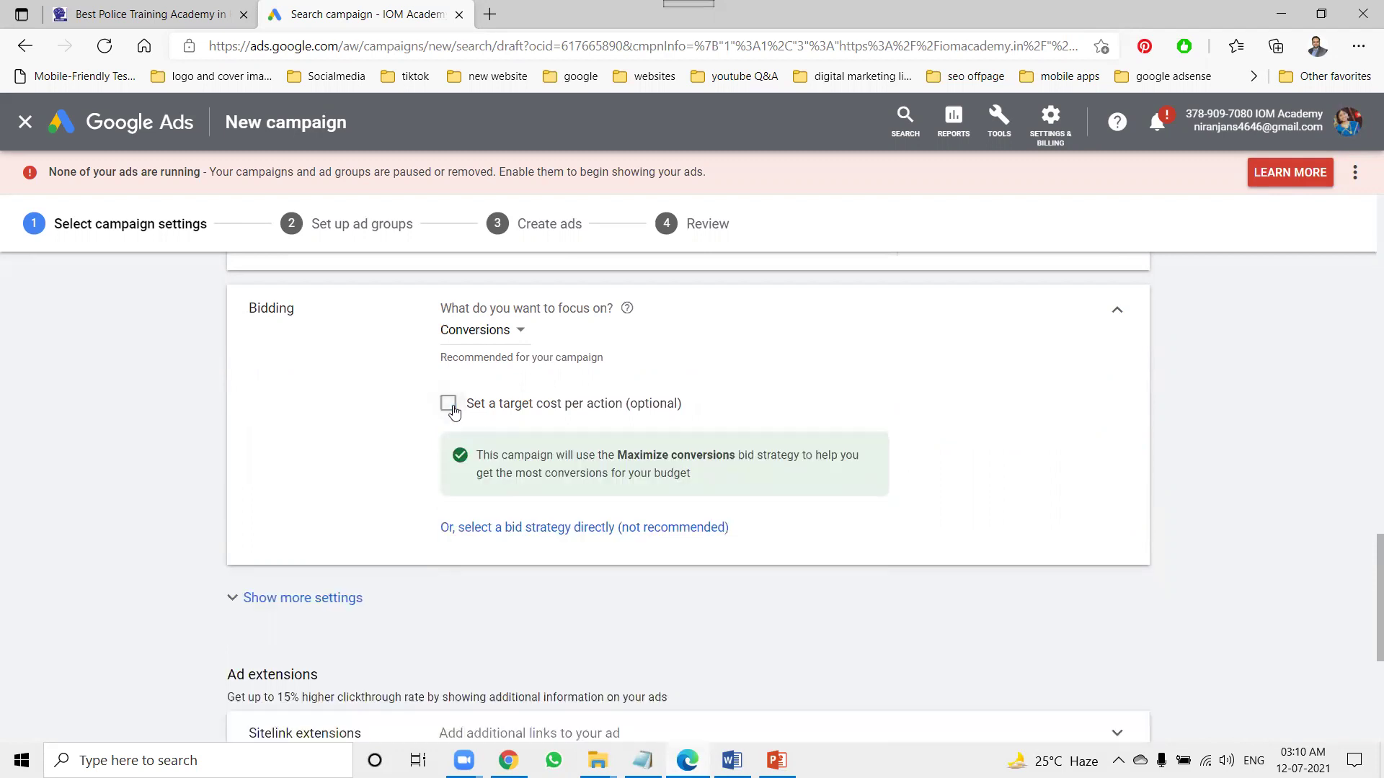
Step: Examine the available ad extension types, including the additional ones such as structured snippet and lead form
scroll(318, 440, down, 5)
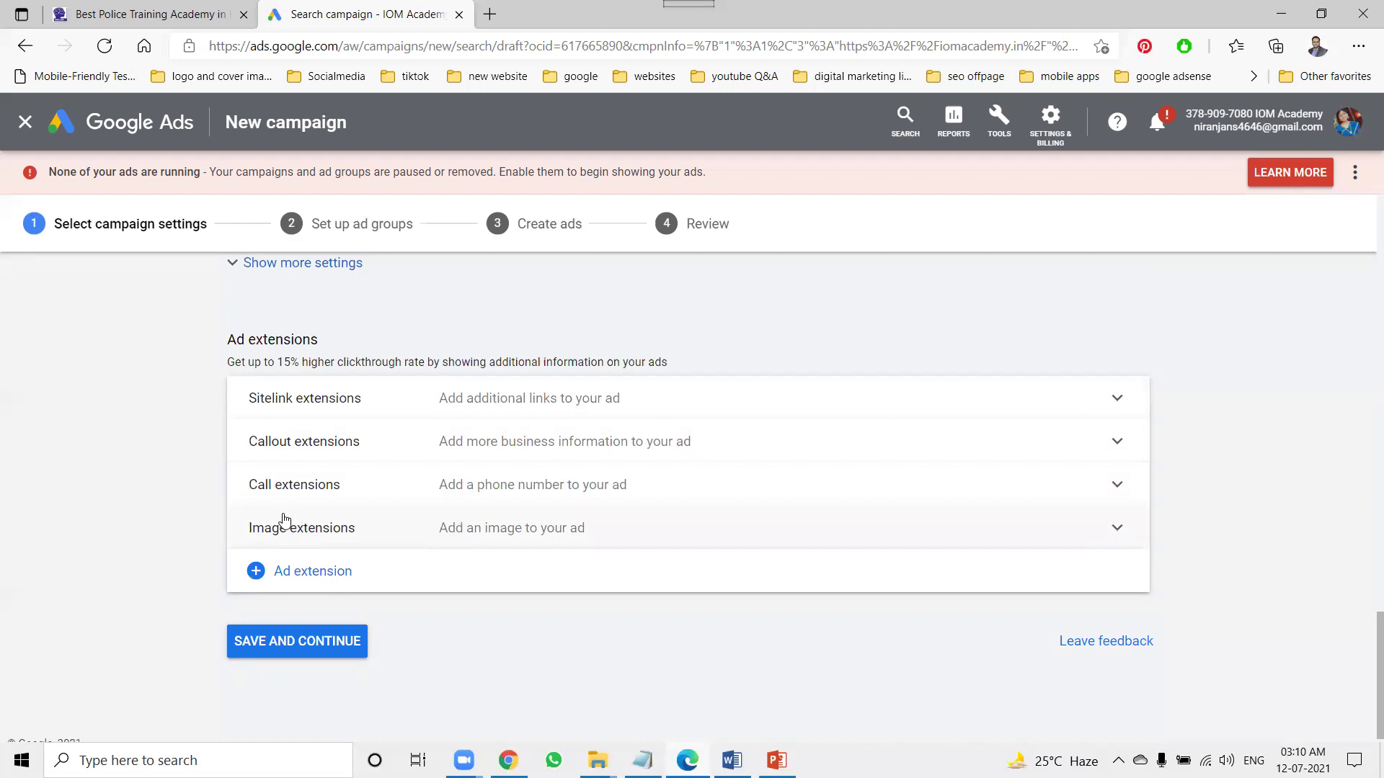
click(299, 573)
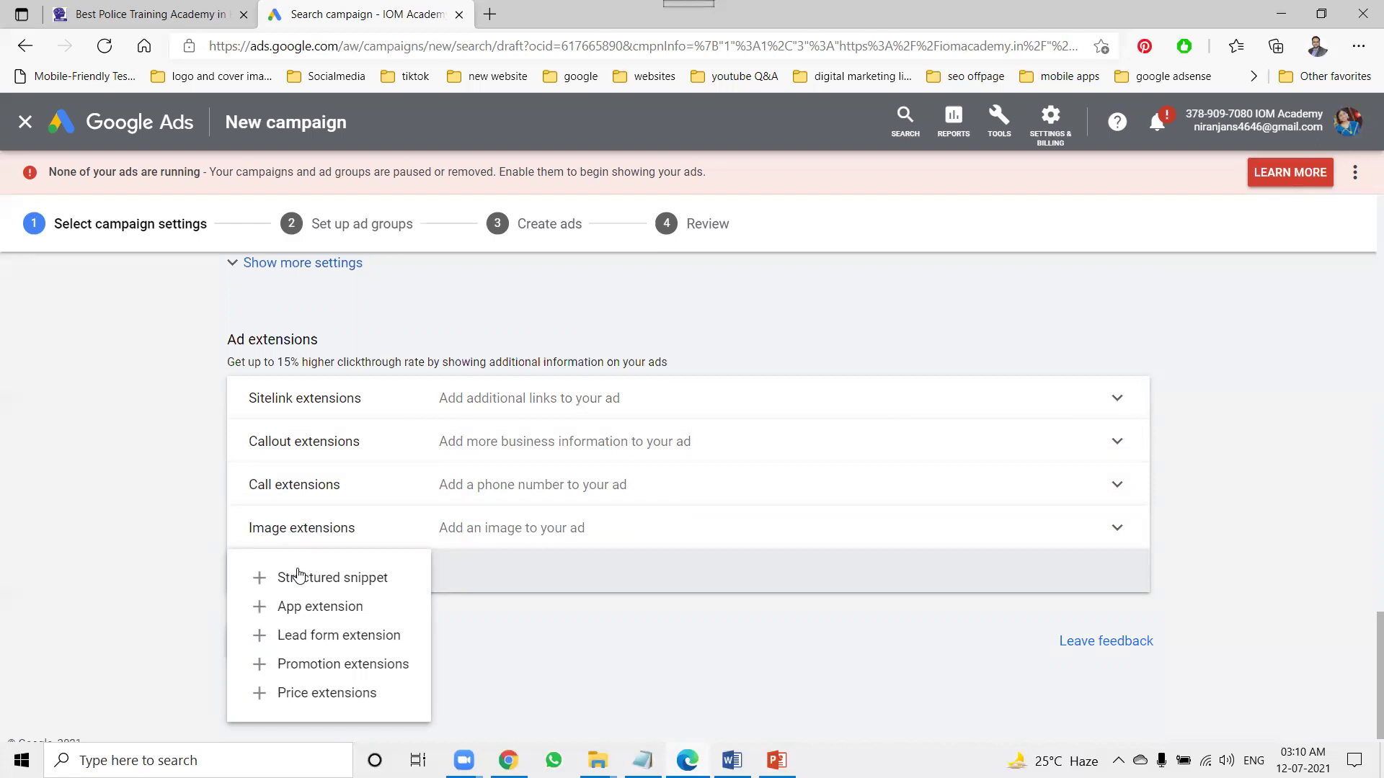
click(167, 532)
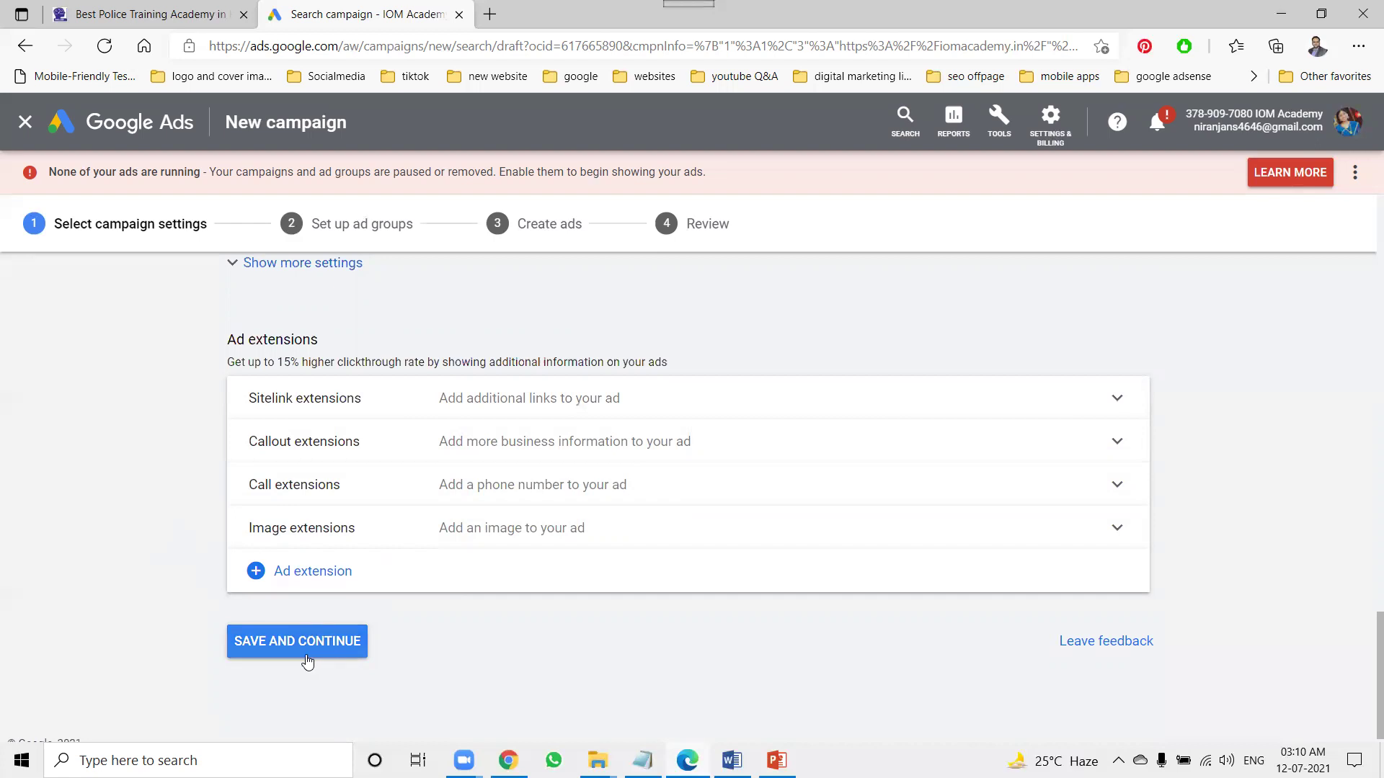
Step: Search Bing for "digital marketing usa" in a new browser tab and examine the text ads in the results
click(489, 14)
text(digit)
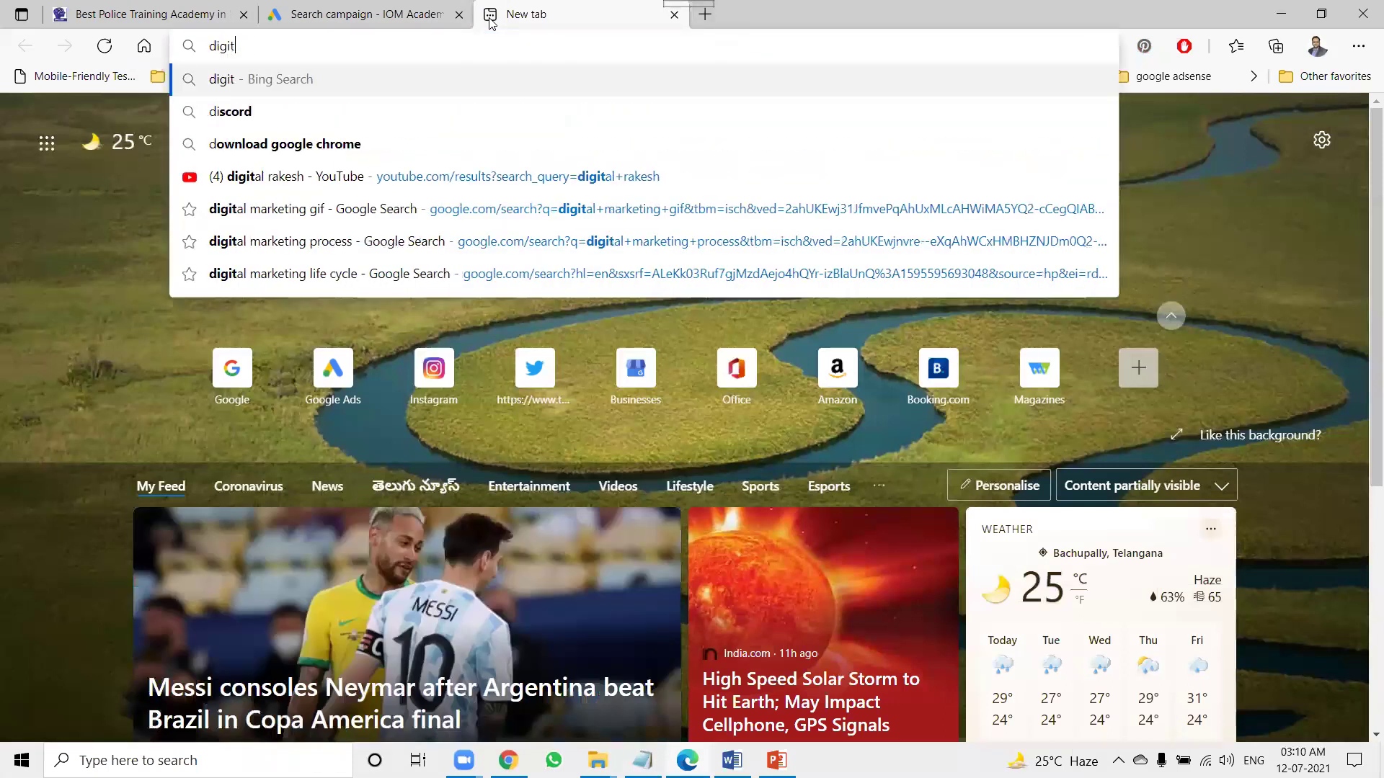
text(al market)
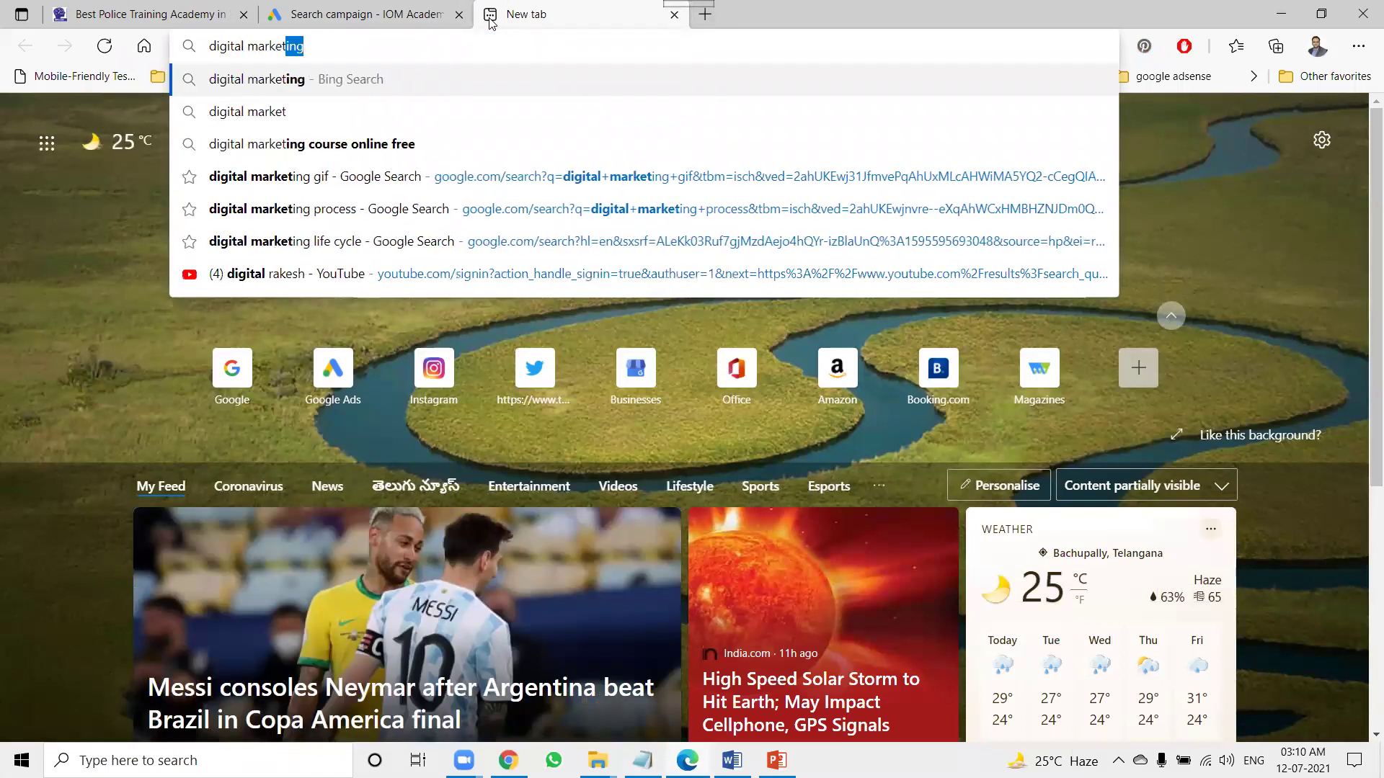
text(ing usa)
key(Return)
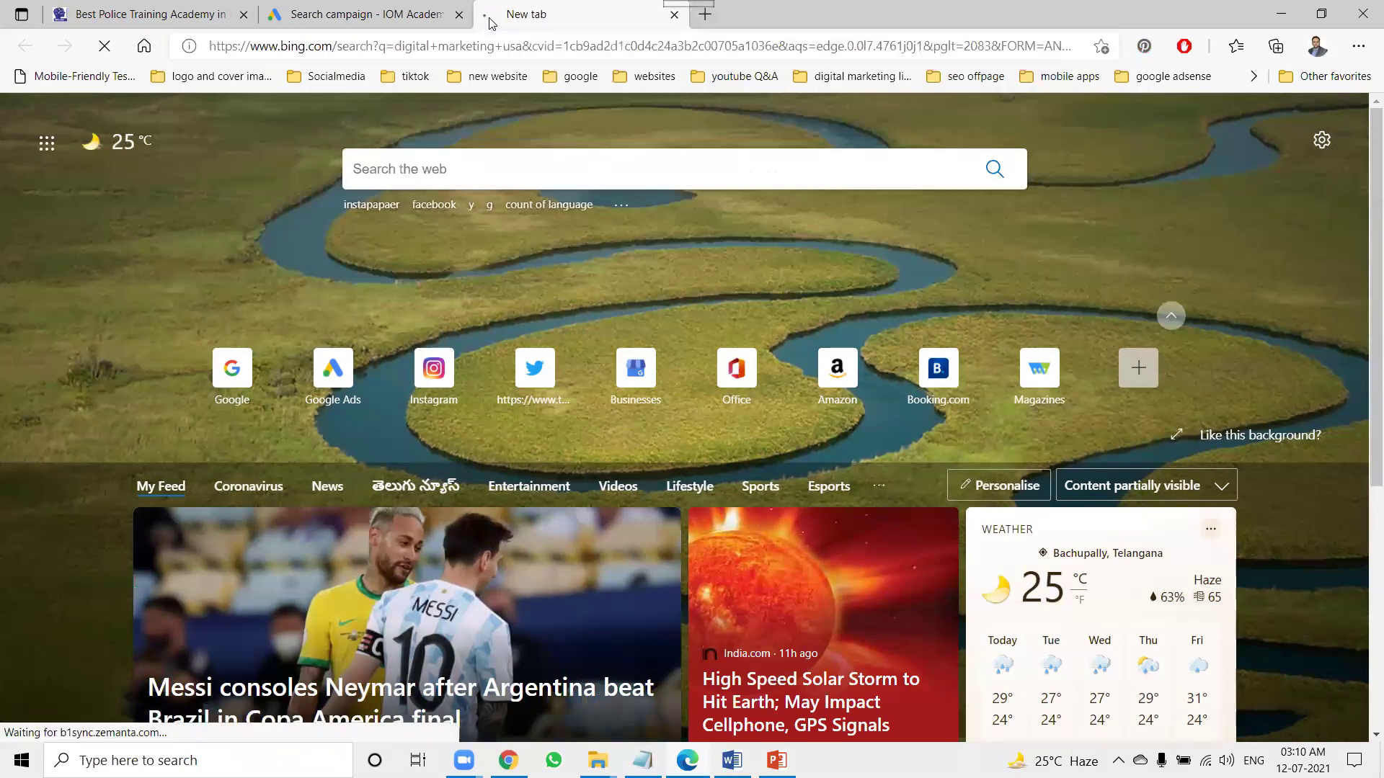
scroll(113, 339, down, 5)
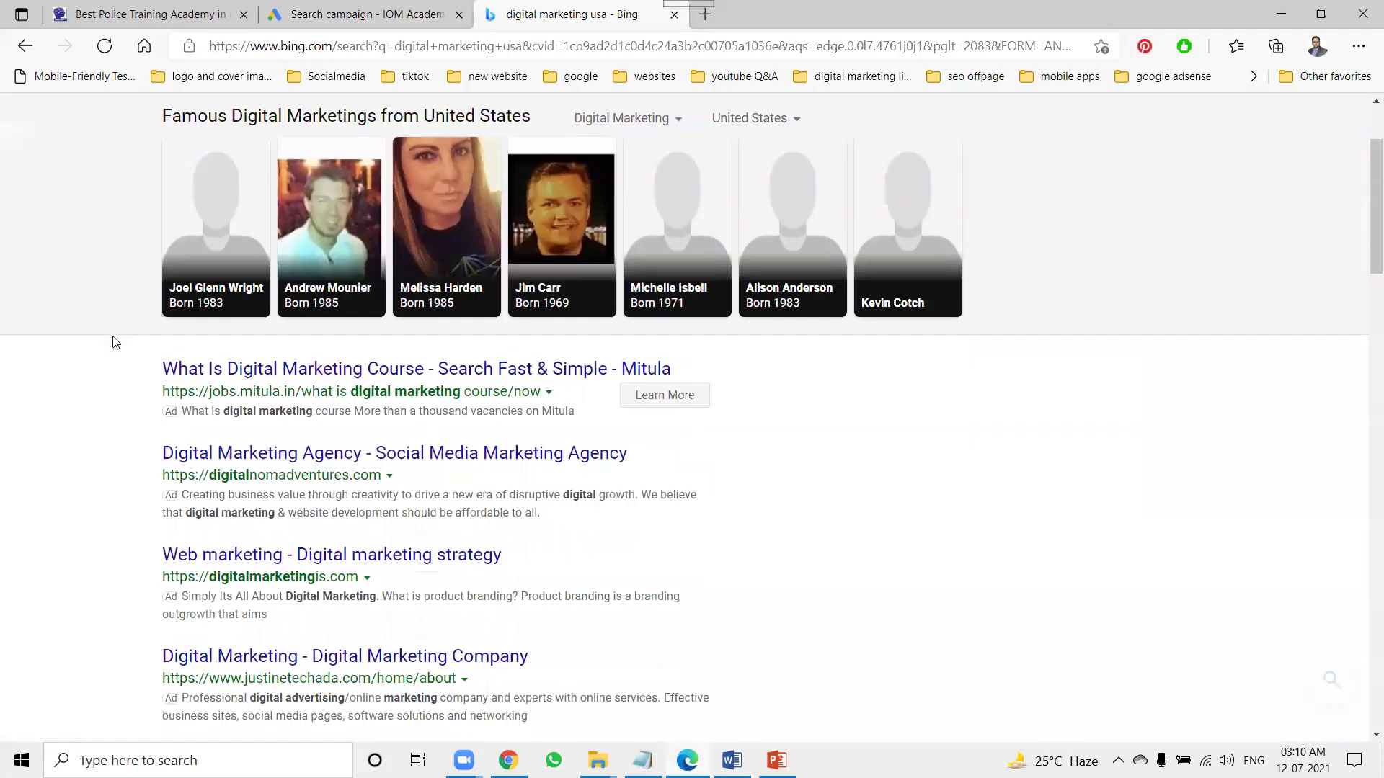
Step: Search Google for "digital marketing training usa" and look through the text ads at the start of the results
click(349, 46)
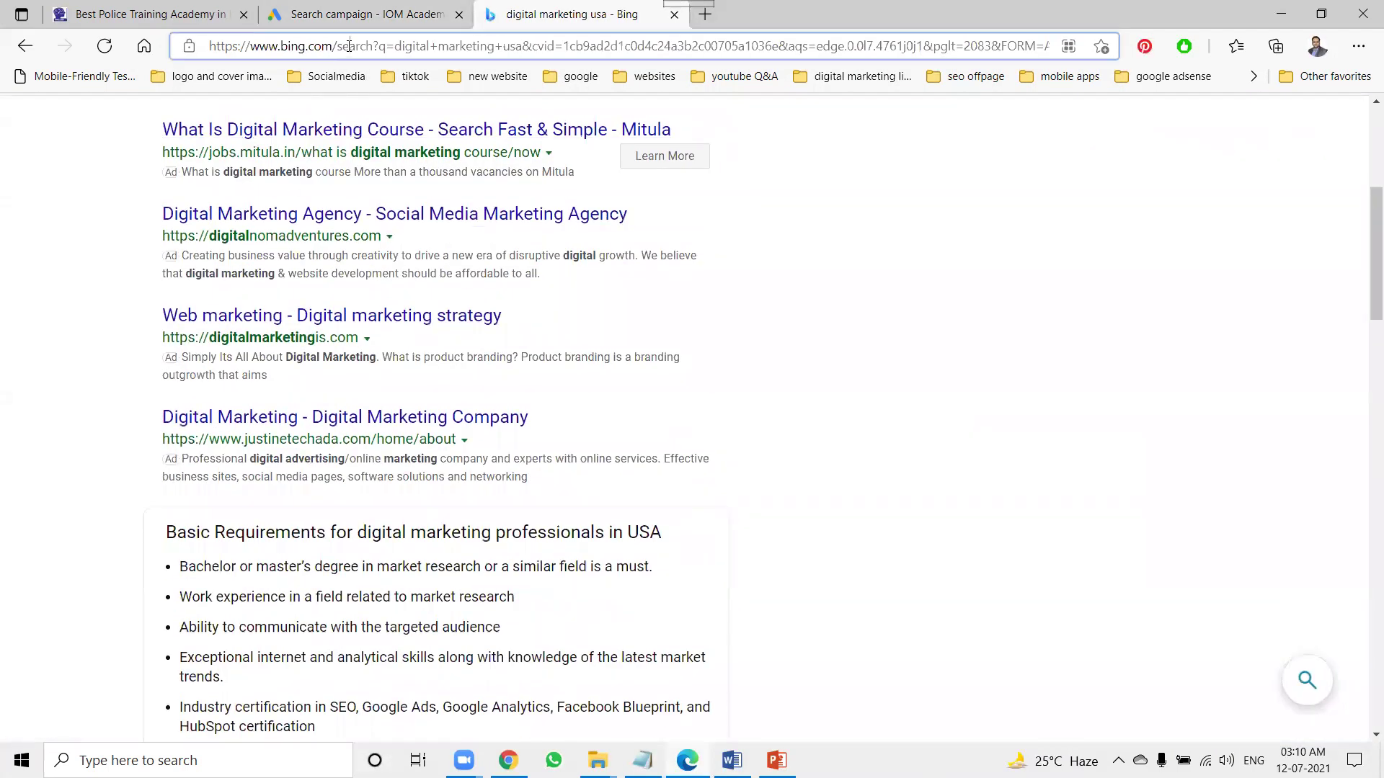
text(google.com)
key(Return)
text(digital )
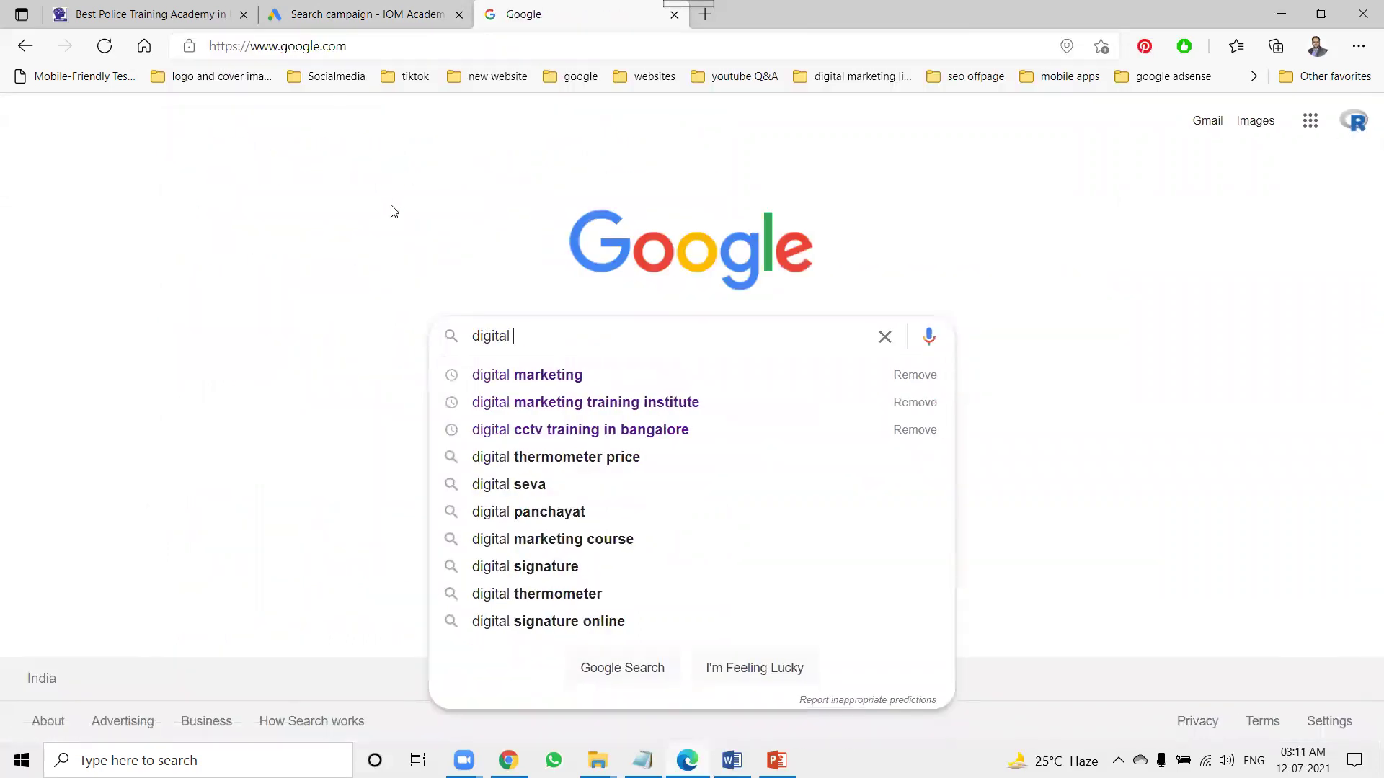
text(marketing t)
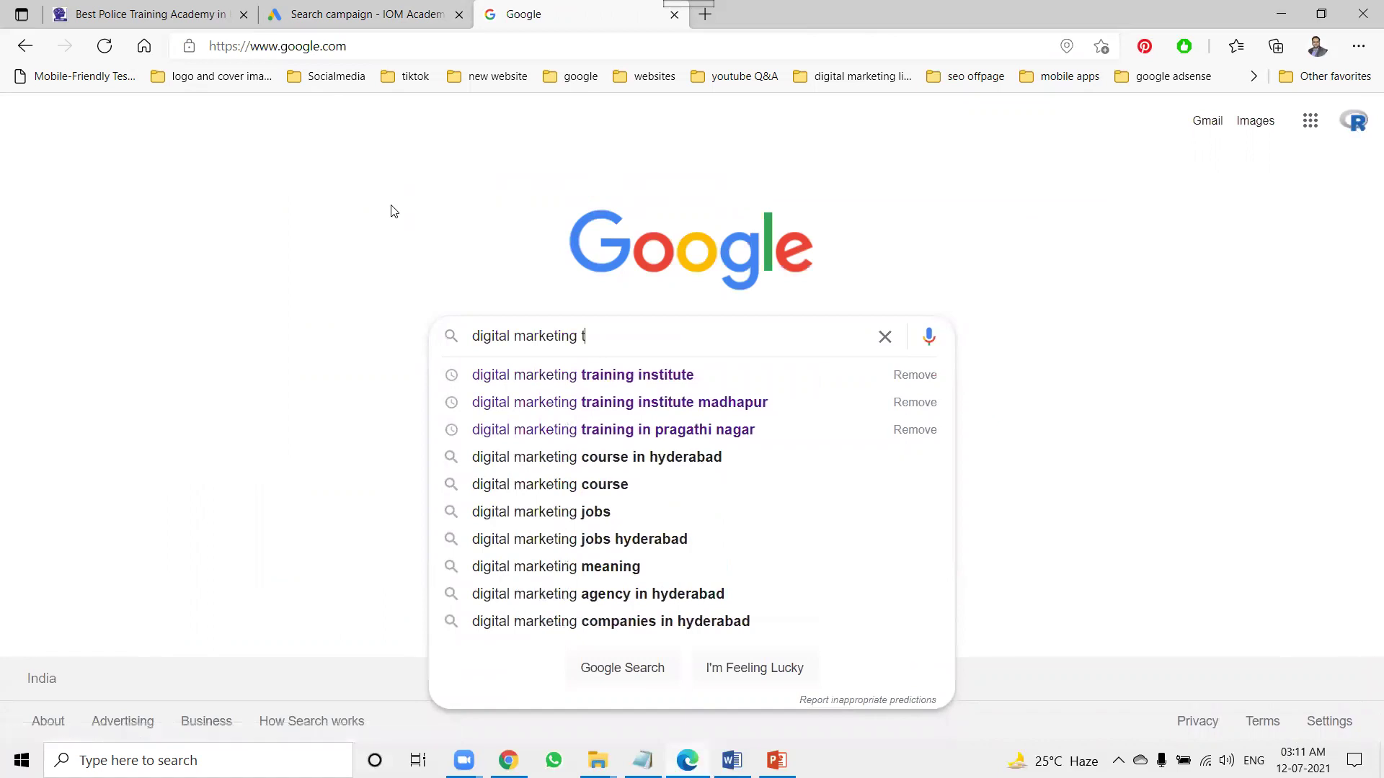
text(raining usa)
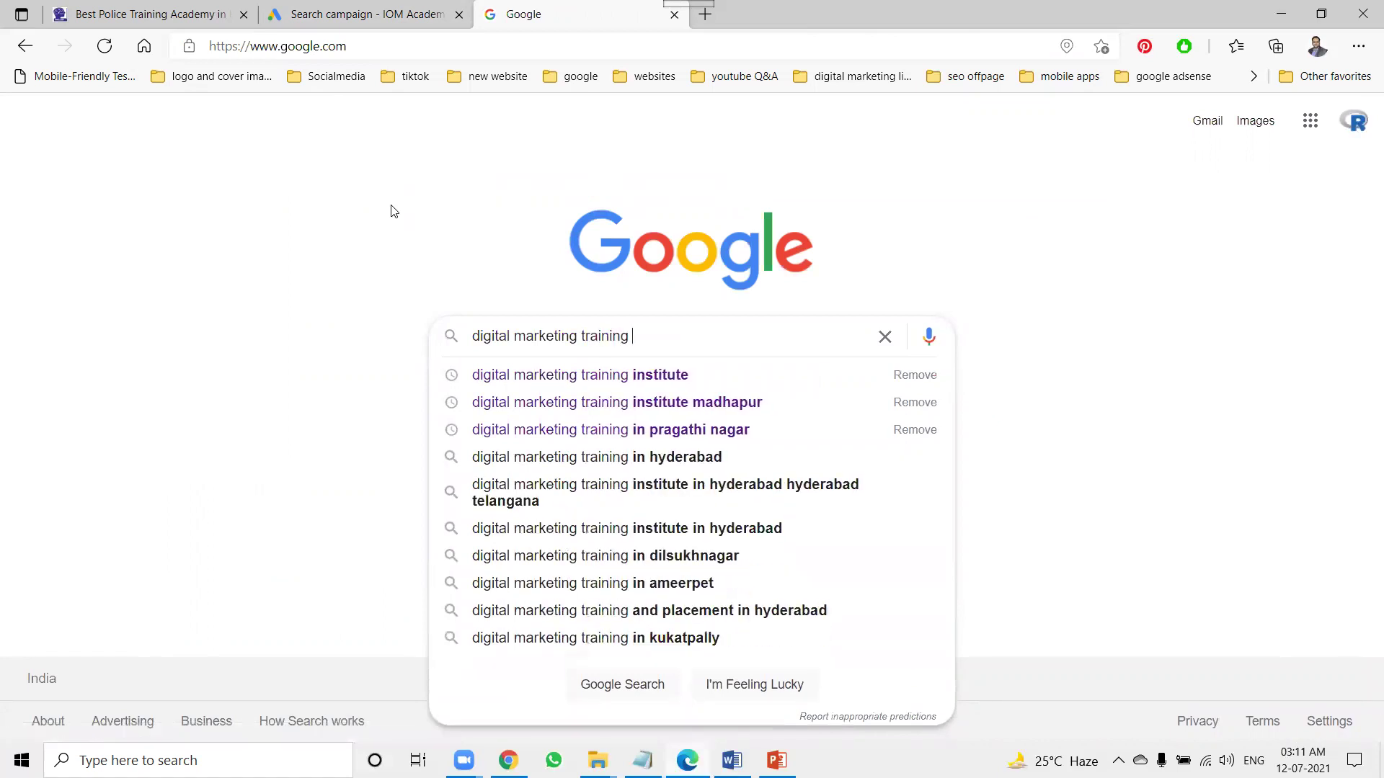
key(Return)
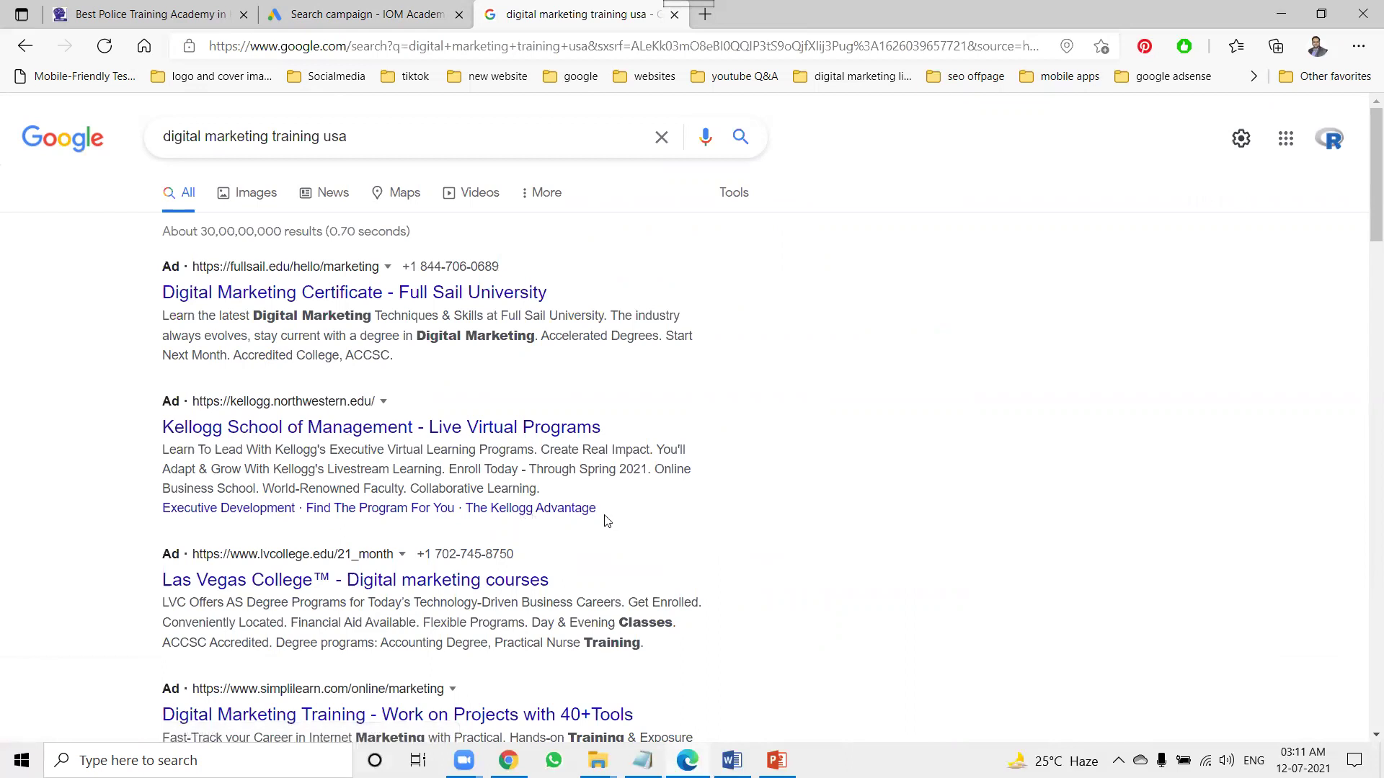
scroll(605, 521, down, 7)
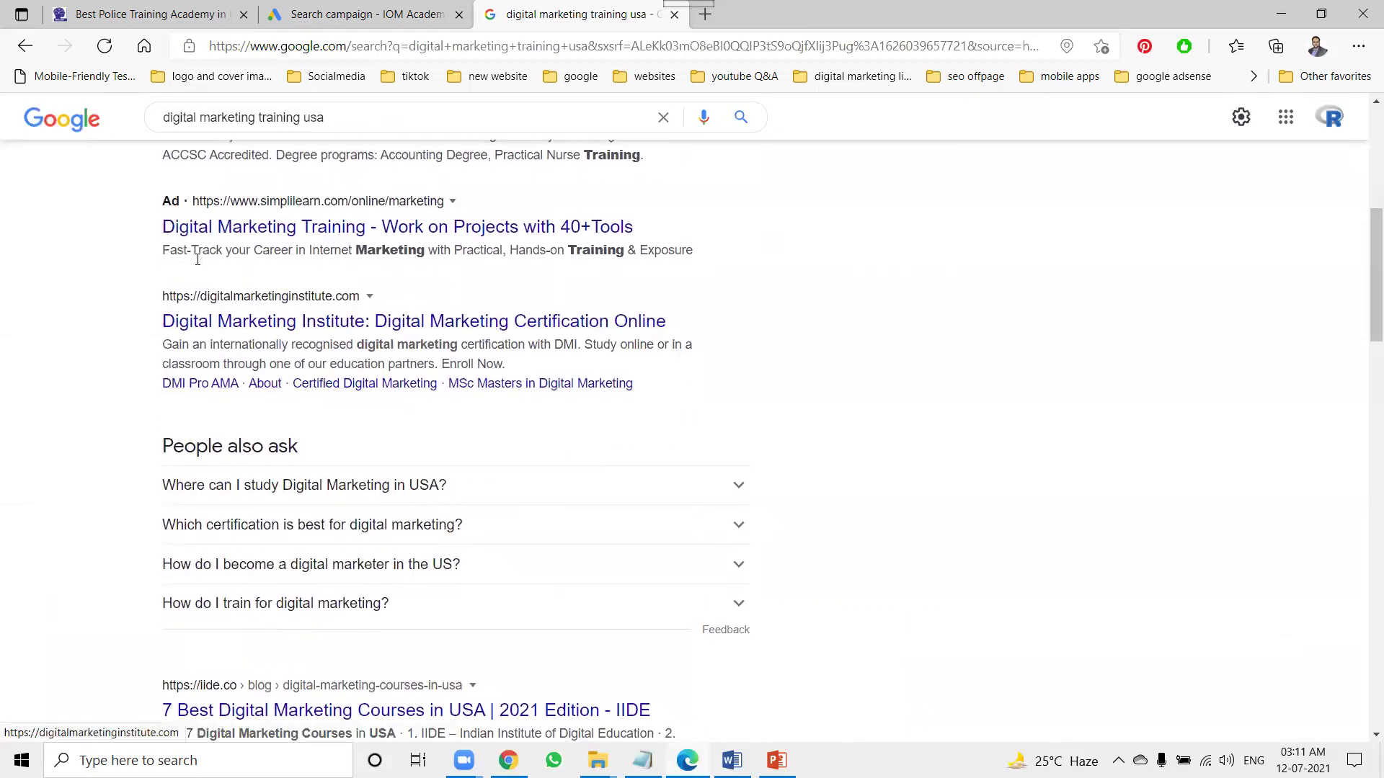
Step: Examine the remaining ads at the end of the search results, focusing on the phone number and sitelinks of the online bootcamp ad
click(338, 14)
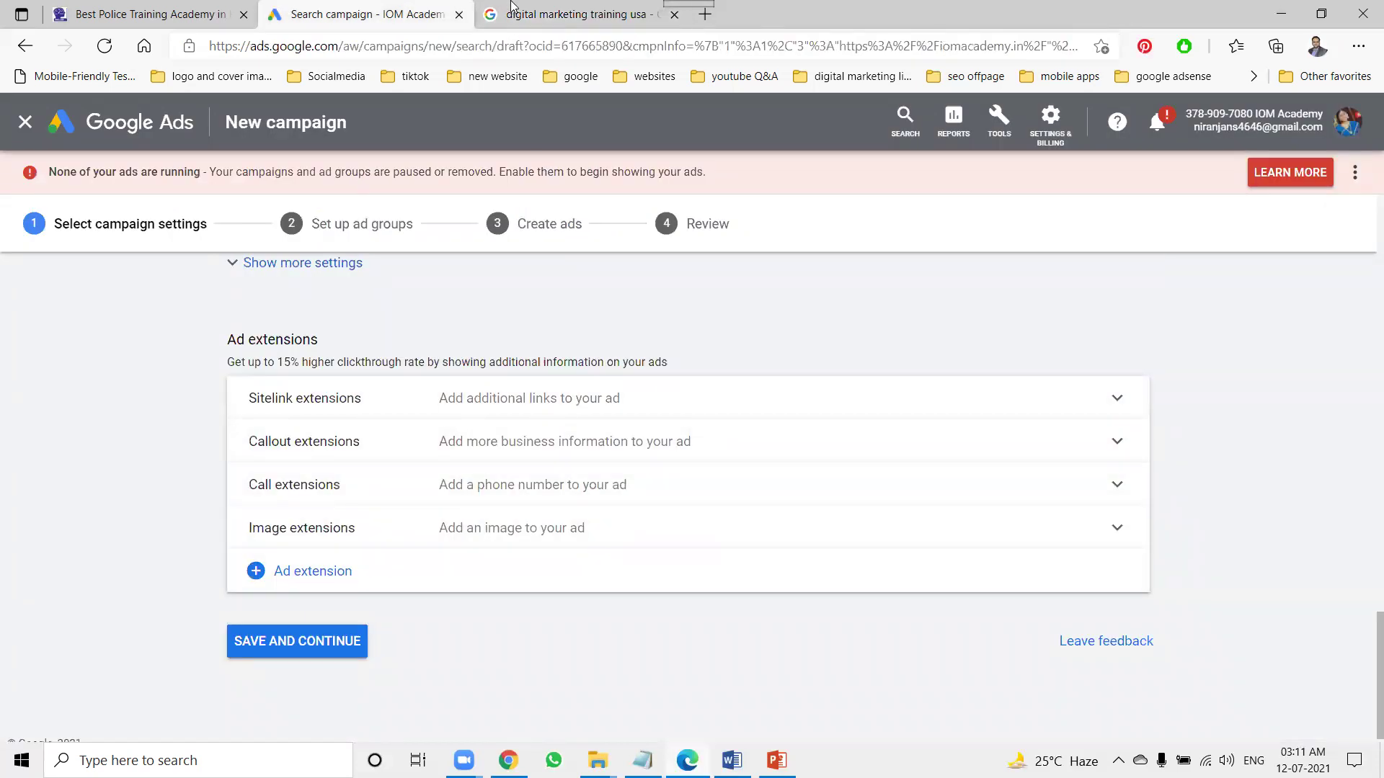
click(577, 14)
scroll(368, 418, down, 15)
scroll(371, 433, up, 4)
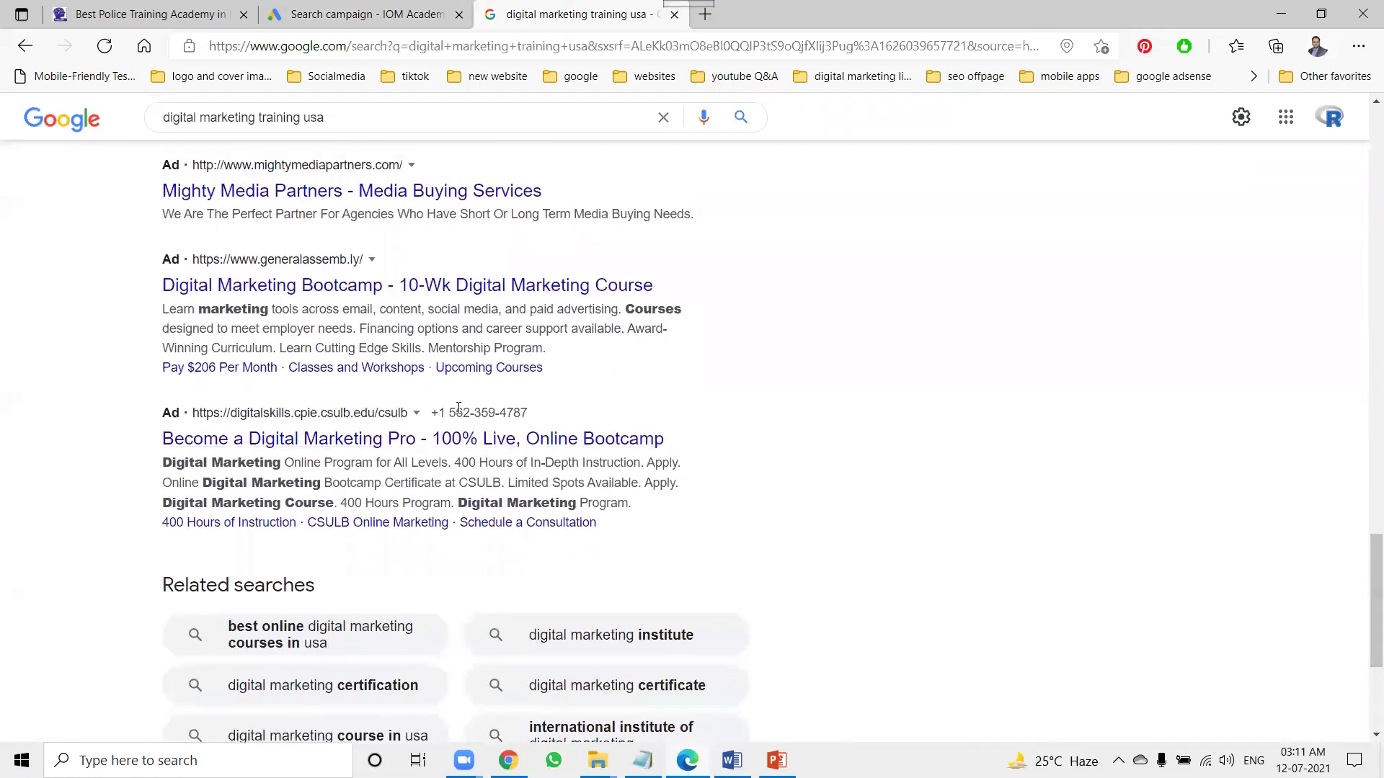
drag(438, 410, 543, 418)
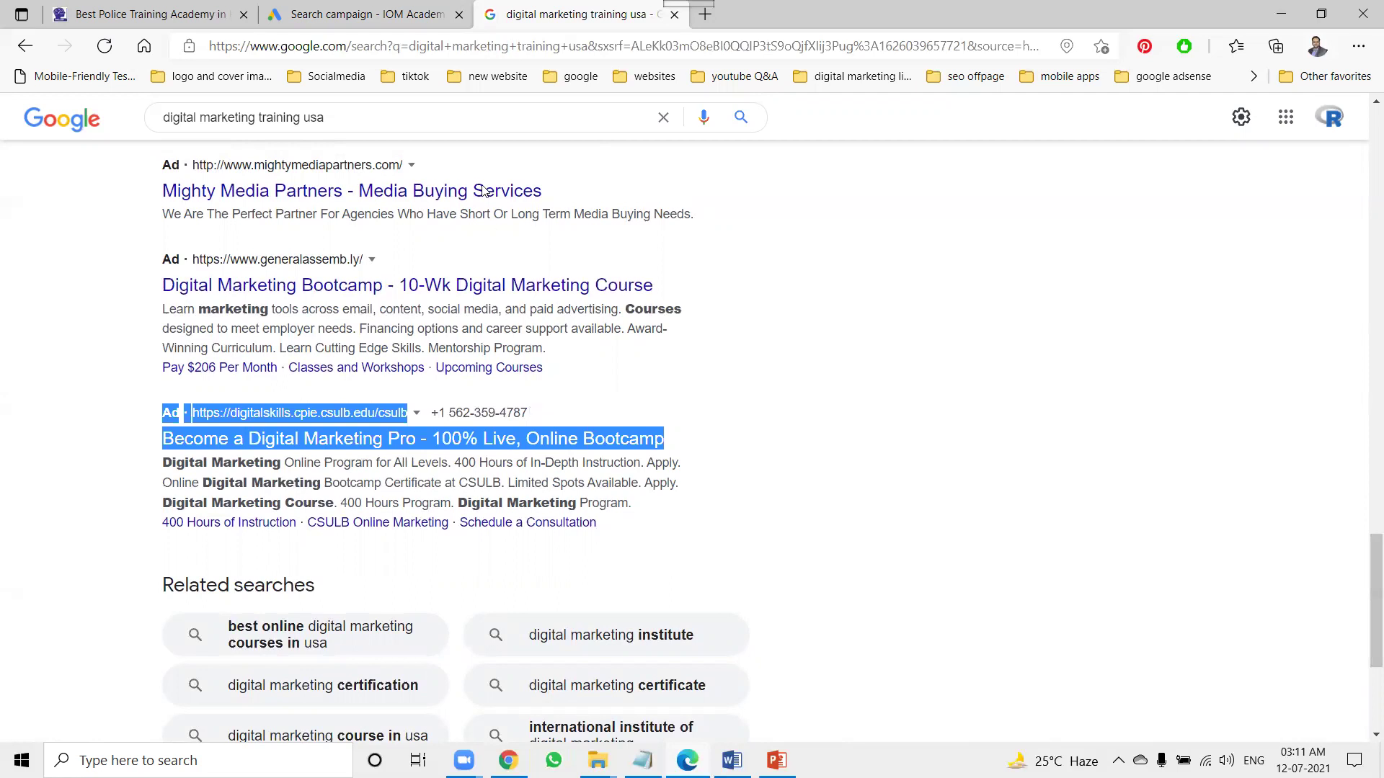
Step: Return to the Google Ads campaign draft and save the campaign settings to continue to ad group setup
key(ctrl+shift+Tab)
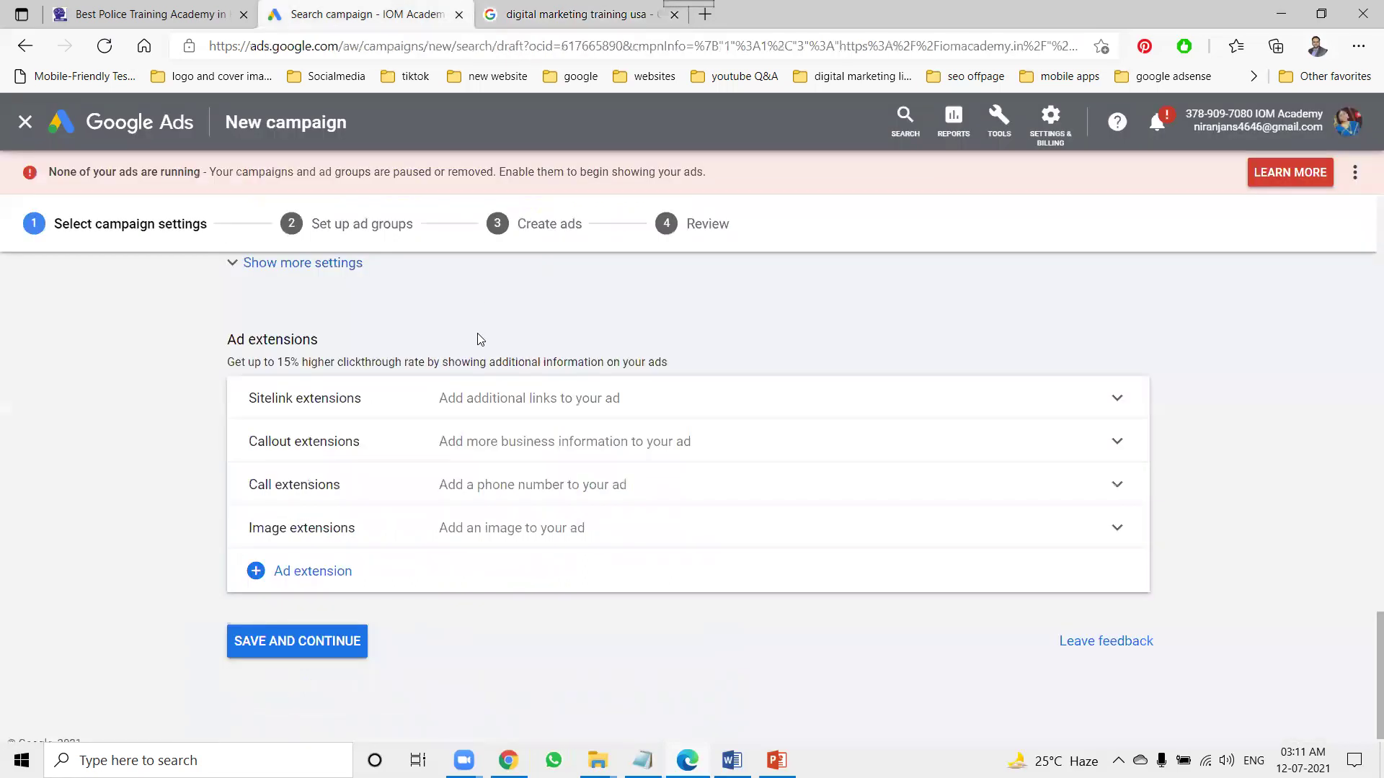
click(296, 647)
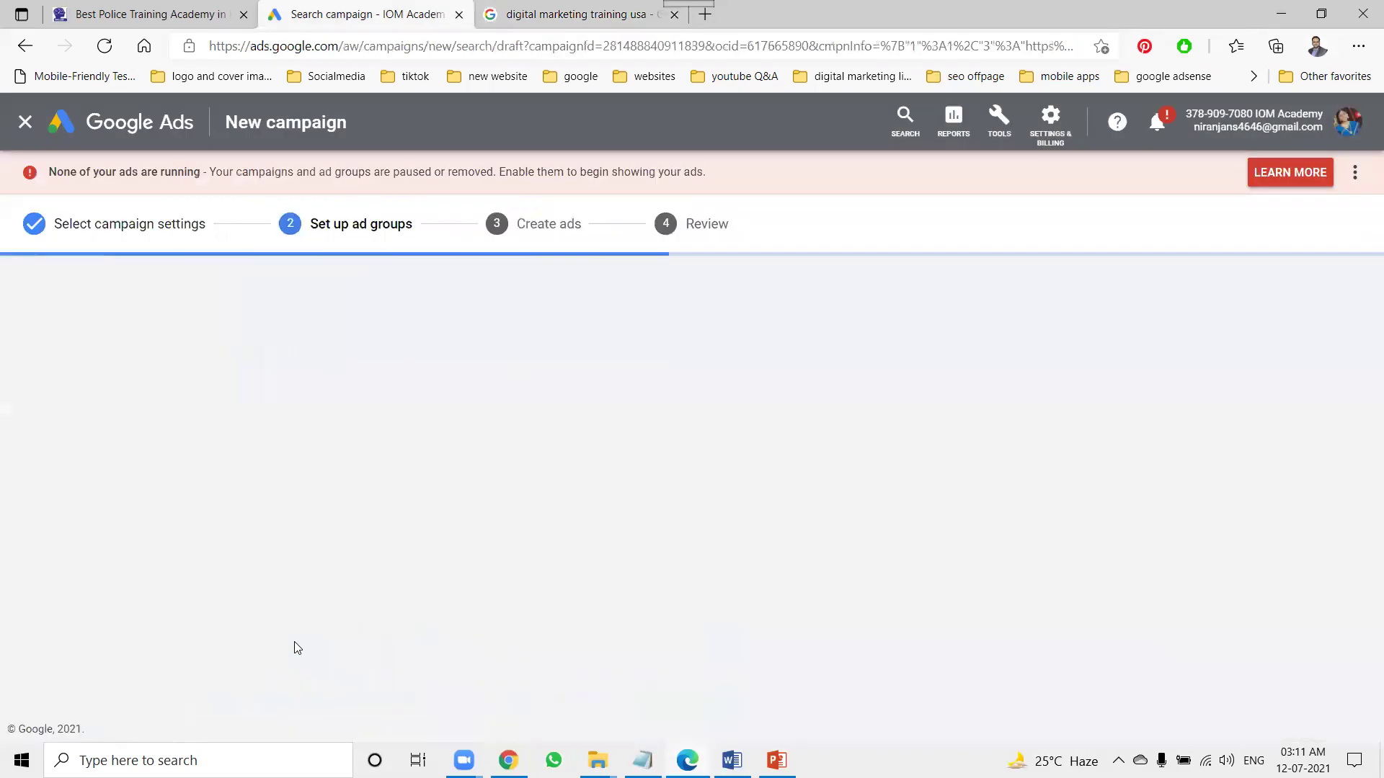
Step: Switch to the PowerPoint course notes and review the "Example of campaign" and "Campaign Structure" slides on ad groups
click(777, 760)
scroll(153, 380, up, 4)
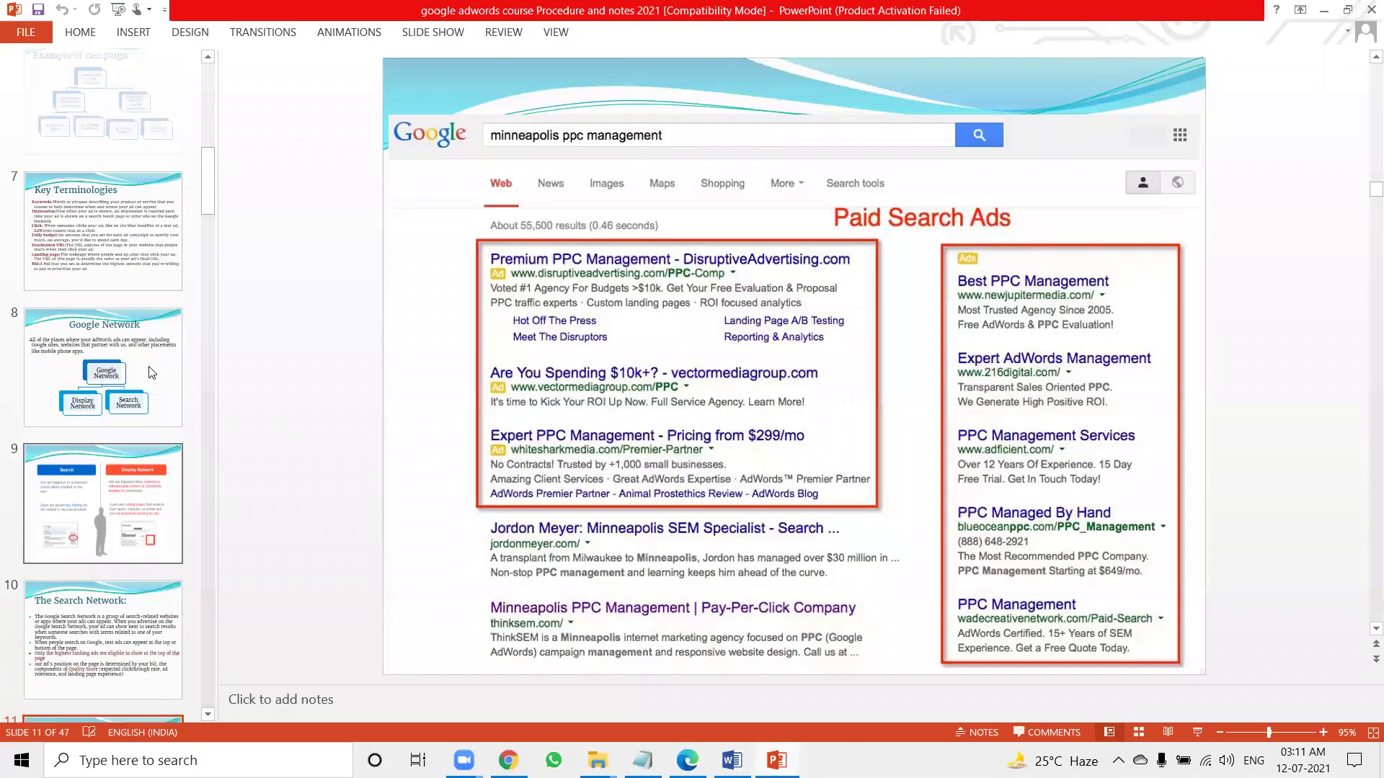
click(133, 274)
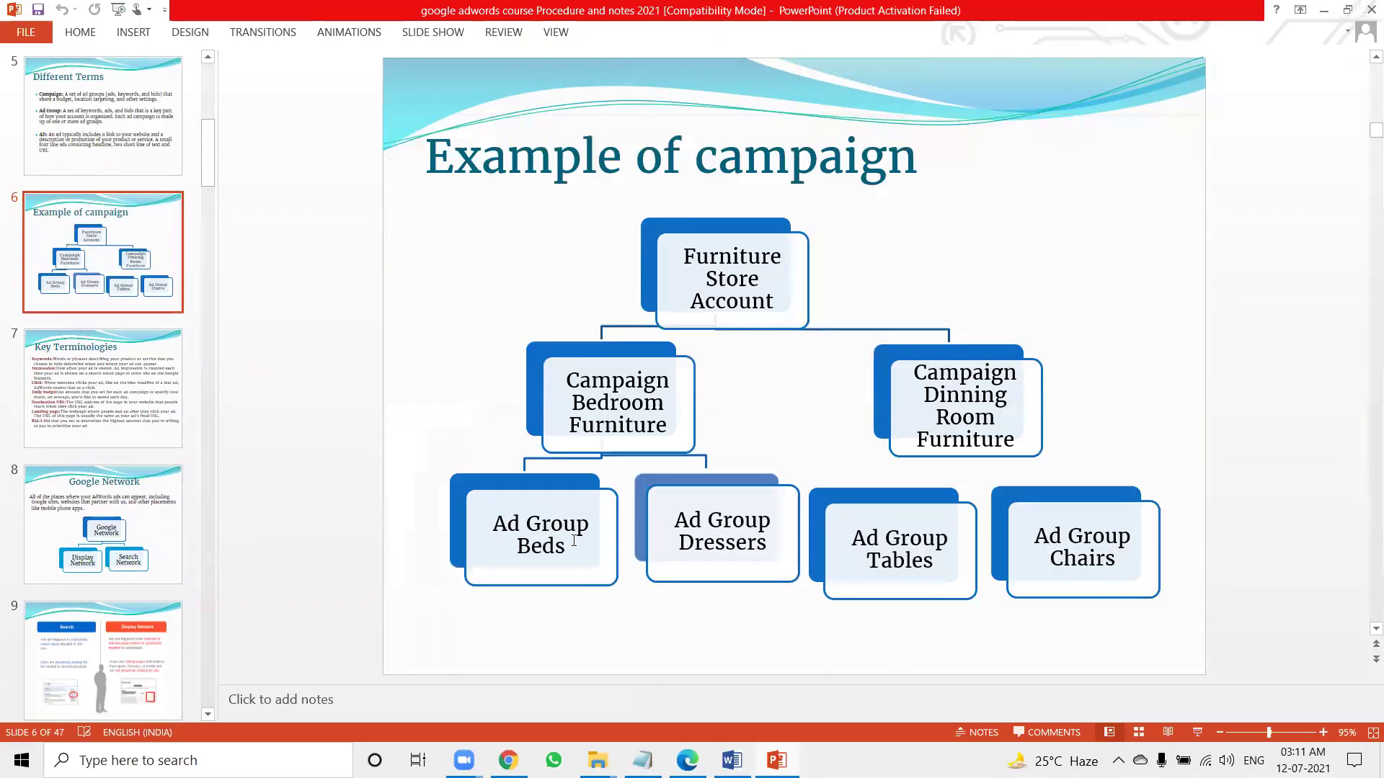
scroll(351, 394, up, 2)
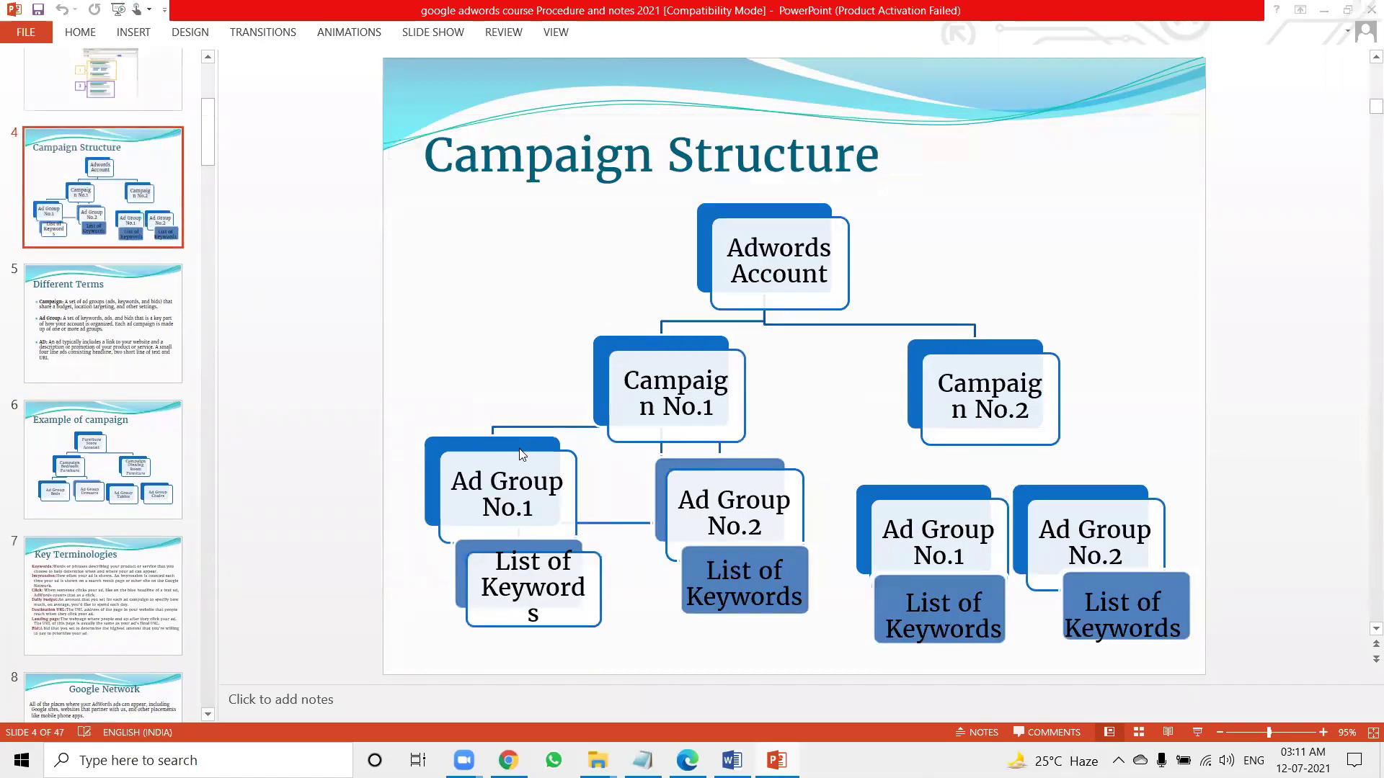
Step: Return to the ad group setup and read through the suggested keywords, glancing at the Word keywords document
key(alt+Tab)
scroll(406, 521, down, 10)
scroll(405, 521, up, 2)
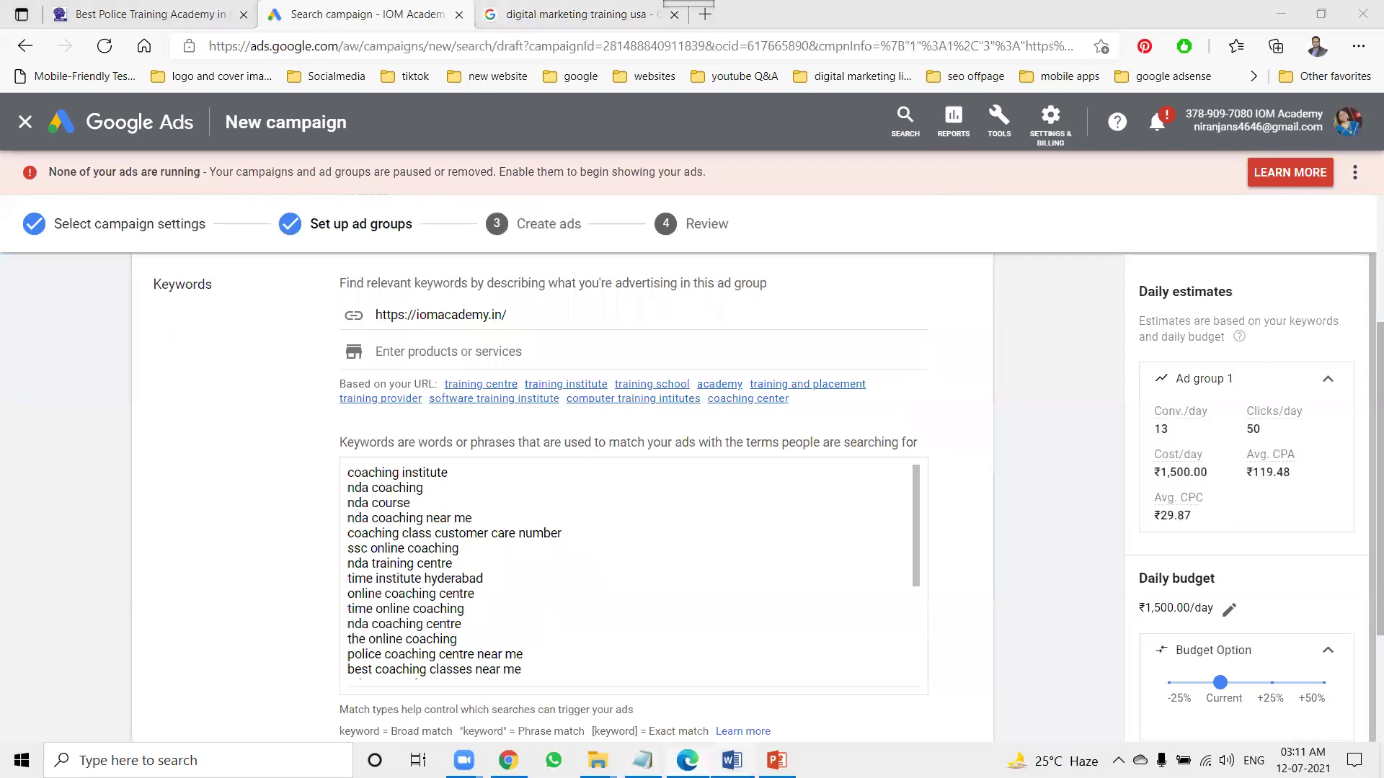
key(alt+Tab)
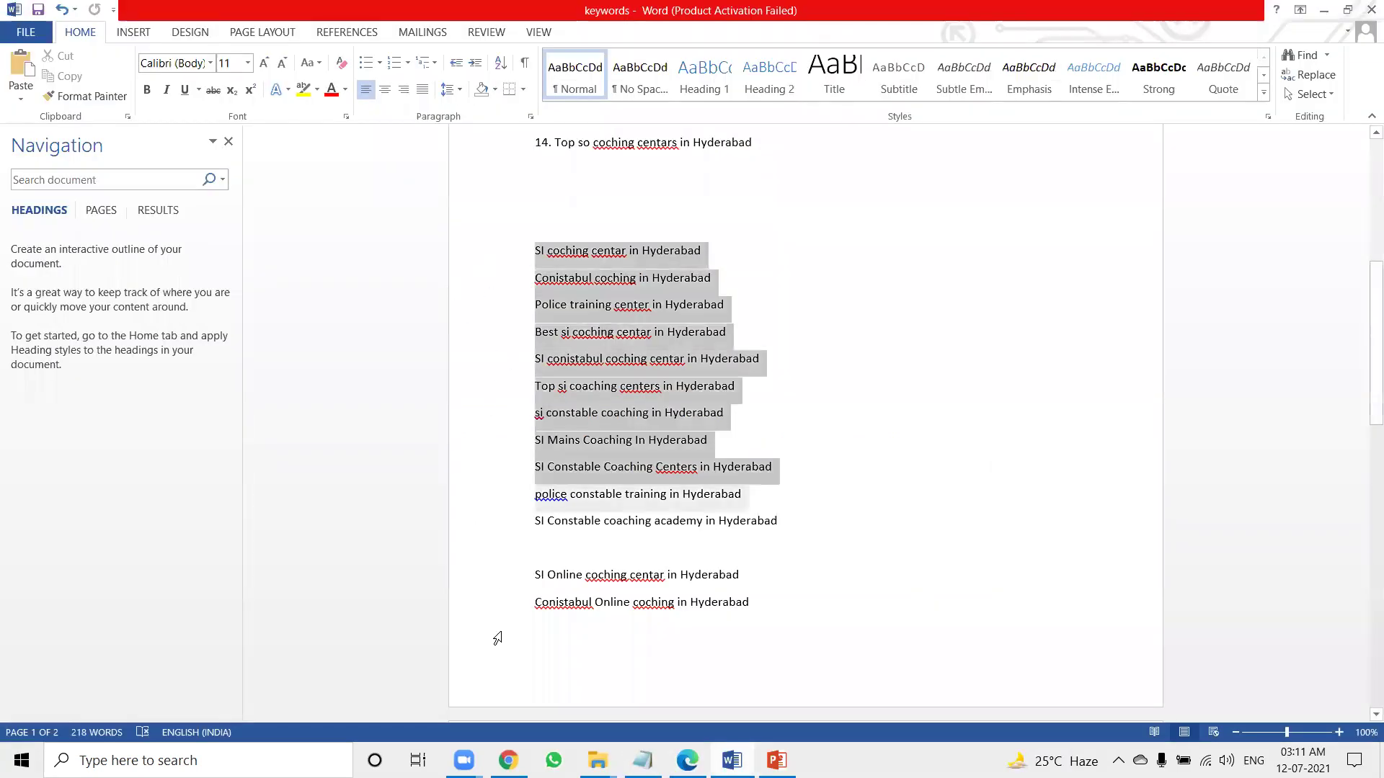
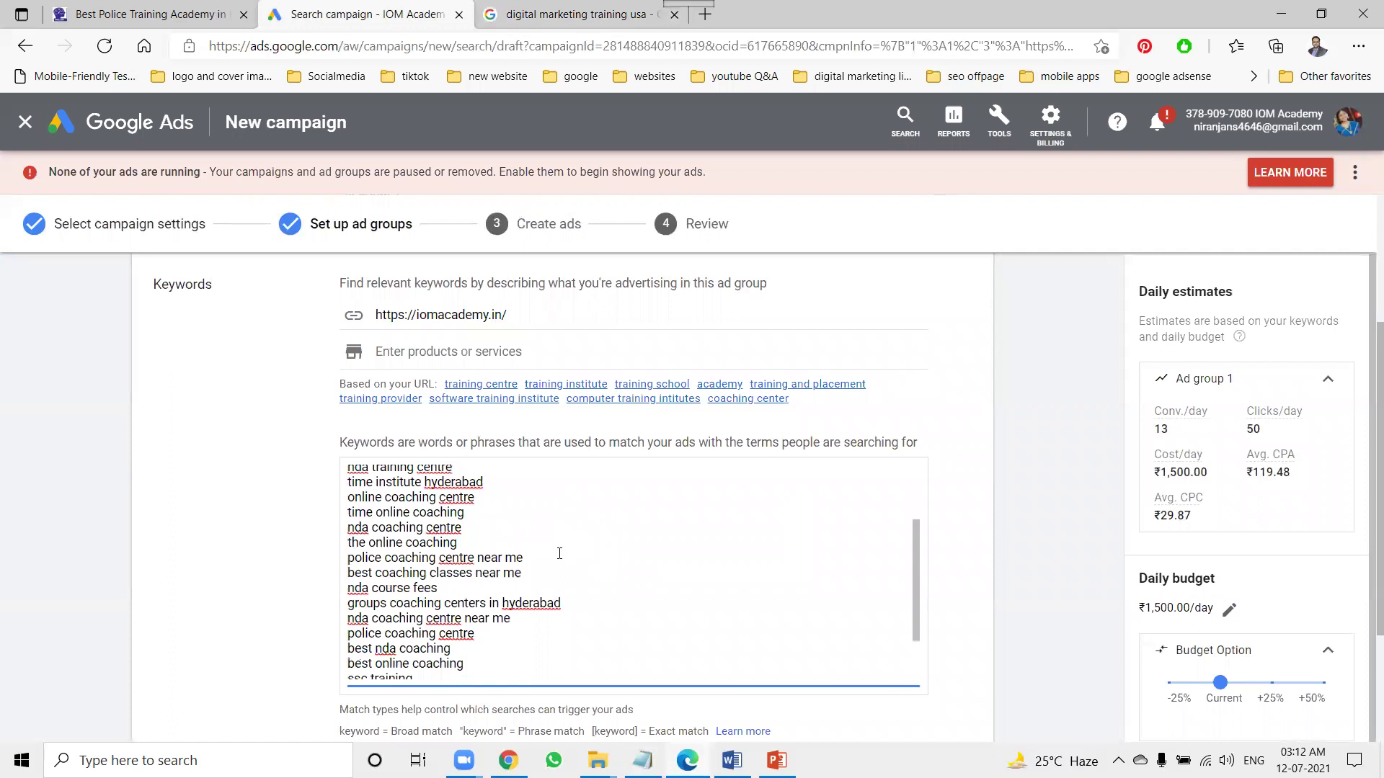
scroll(559, 553, down, 1)
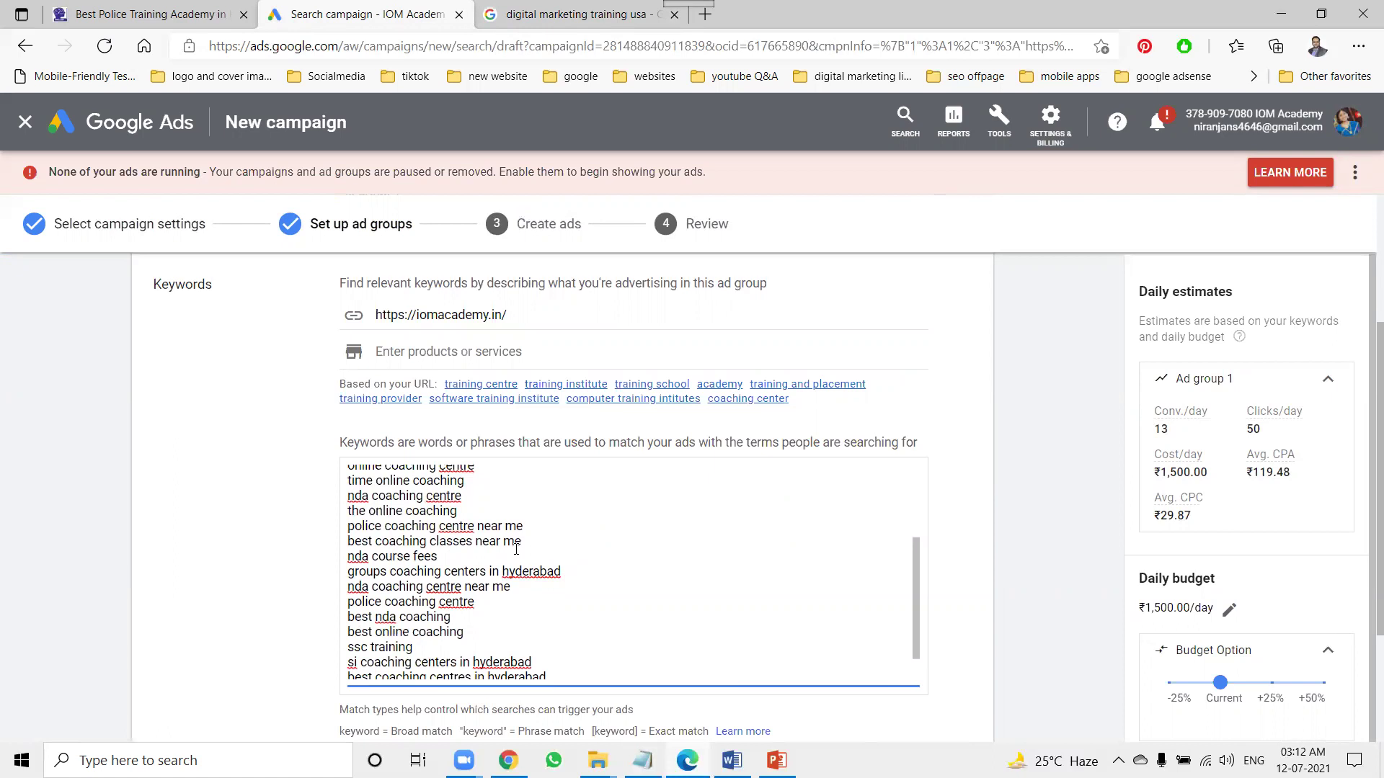
scroll(517, 549, down, 1)
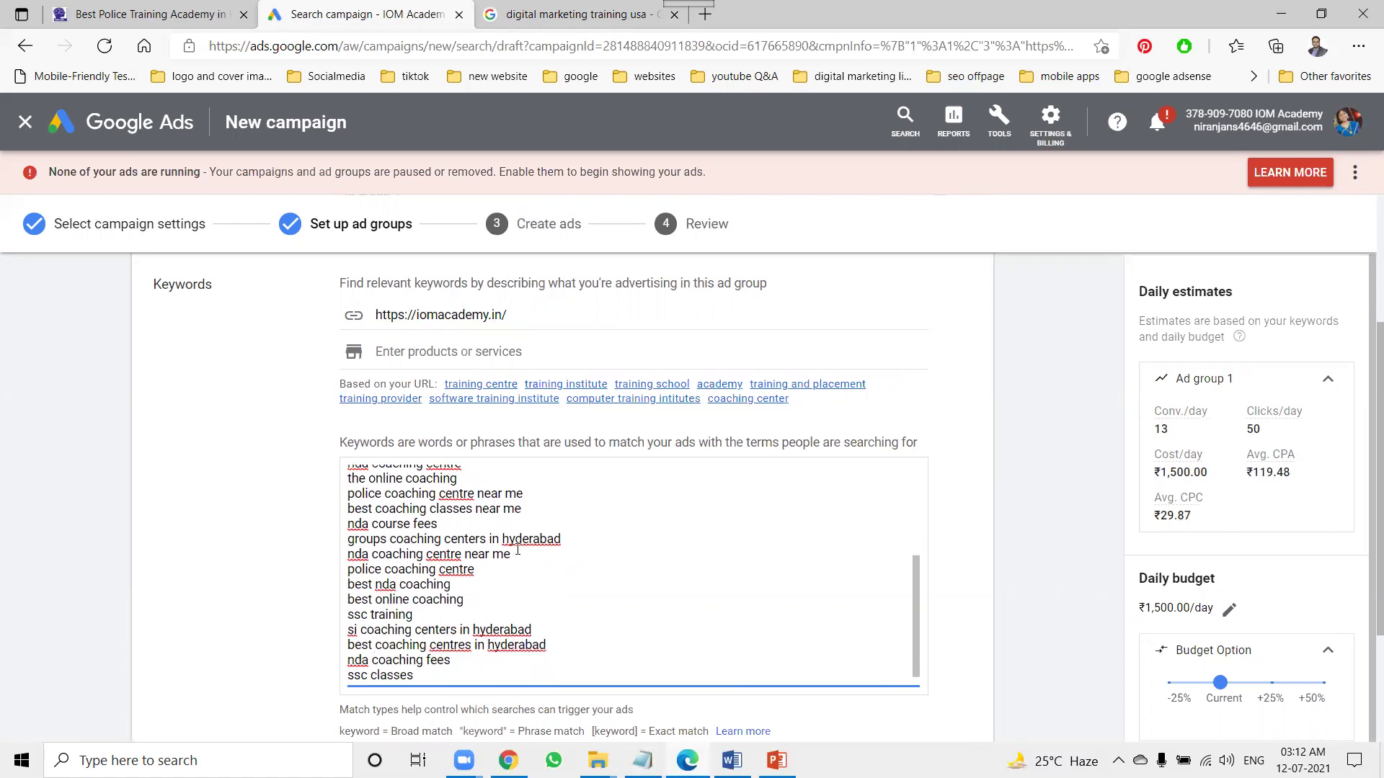
Step: Copy the suggested keywords "police coaching centre near me" and "best coaching classes near me" into the Word document above "SI coching centar in Hyderabad"
drag(522, 510, 335, 499)
key(ctrl+c)
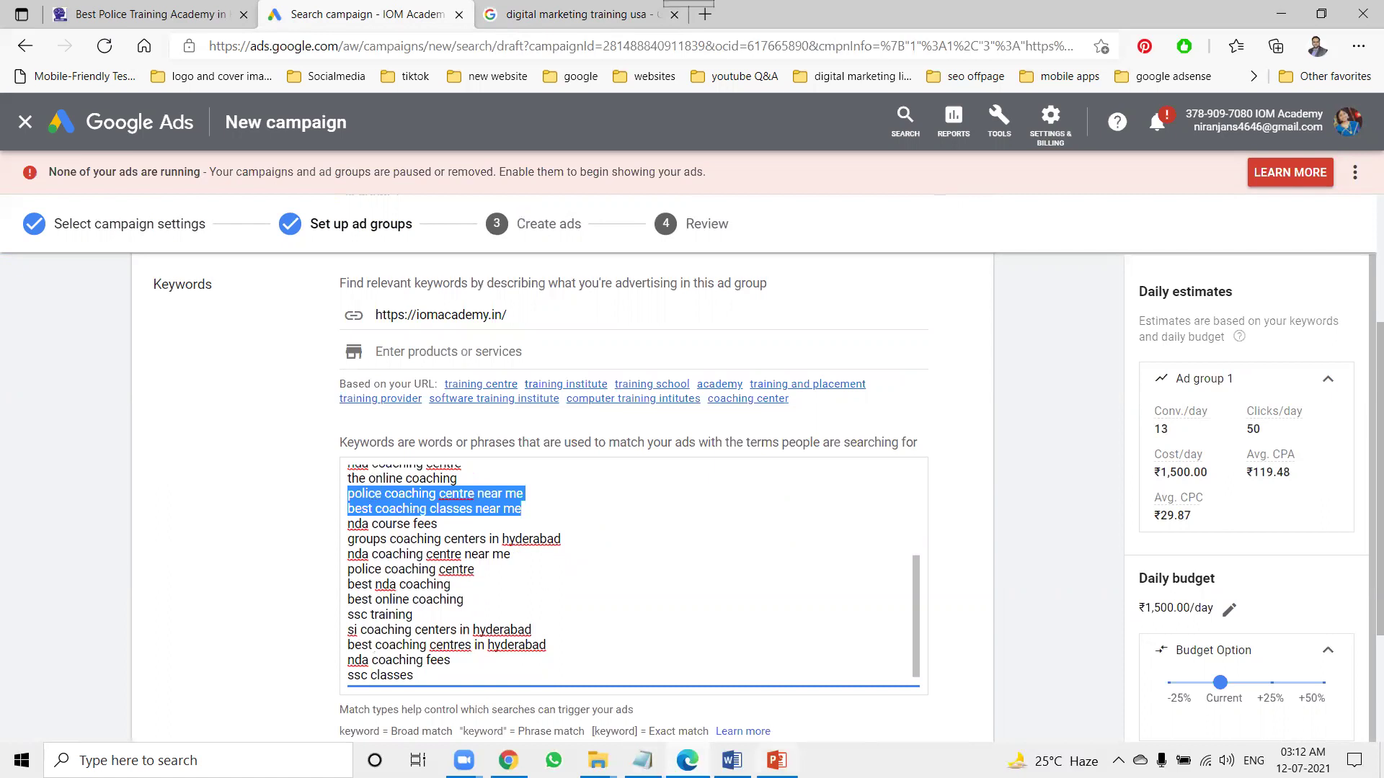
key(alt+Tab)
scroll(596, 472, up, 6)
scroll(596, 472, up, 3)
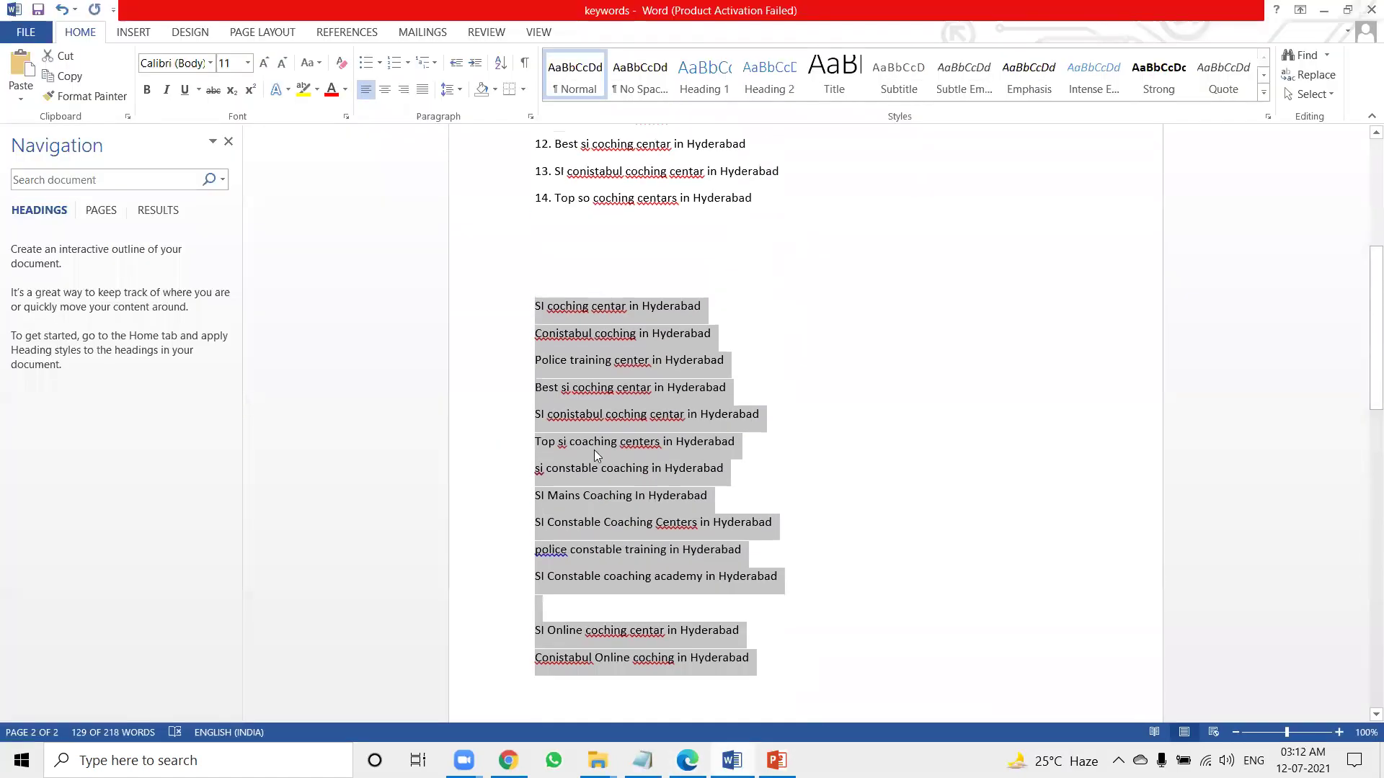
click(549, 297)
key(ctrl+v)
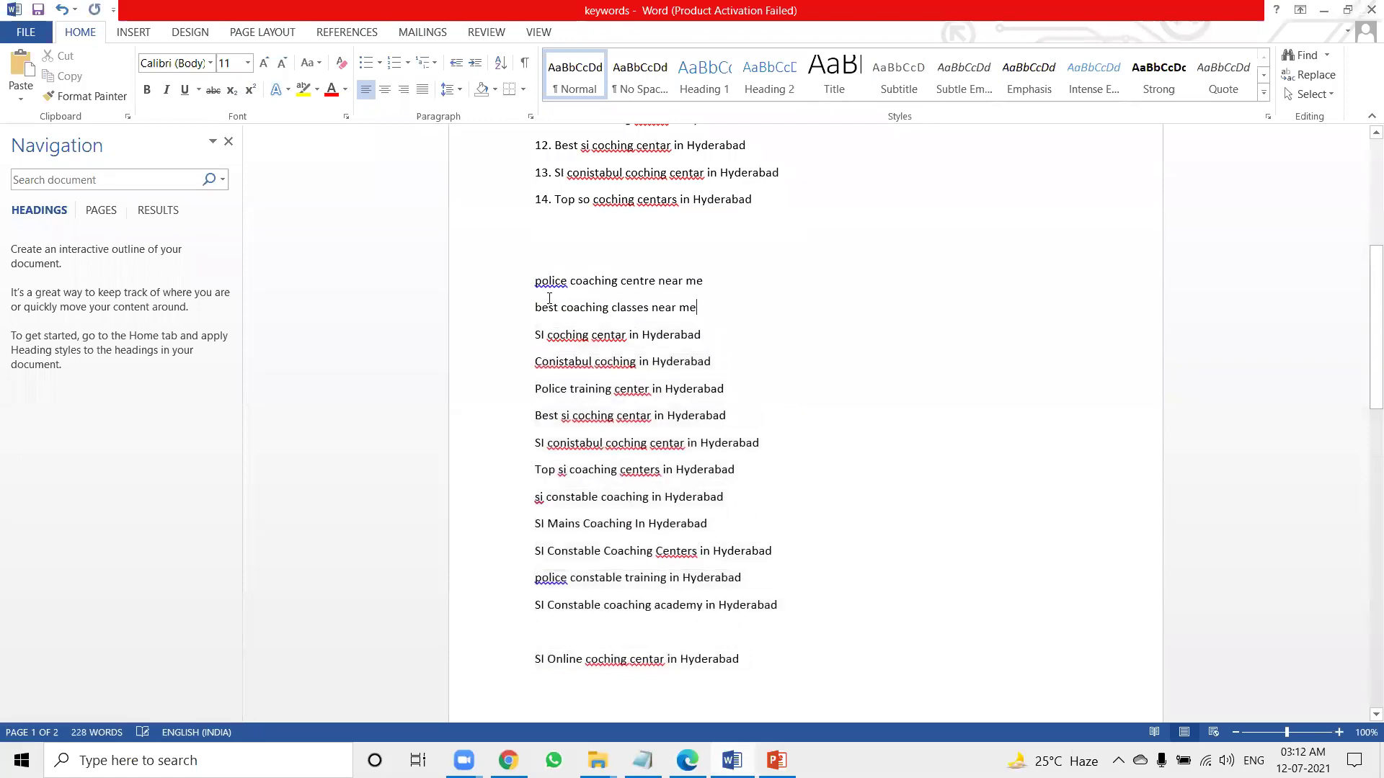
Step: Copy the ad group's complete suggested keyword list from Google Ads to the end of the Word keywords document
key(alt+Tab)
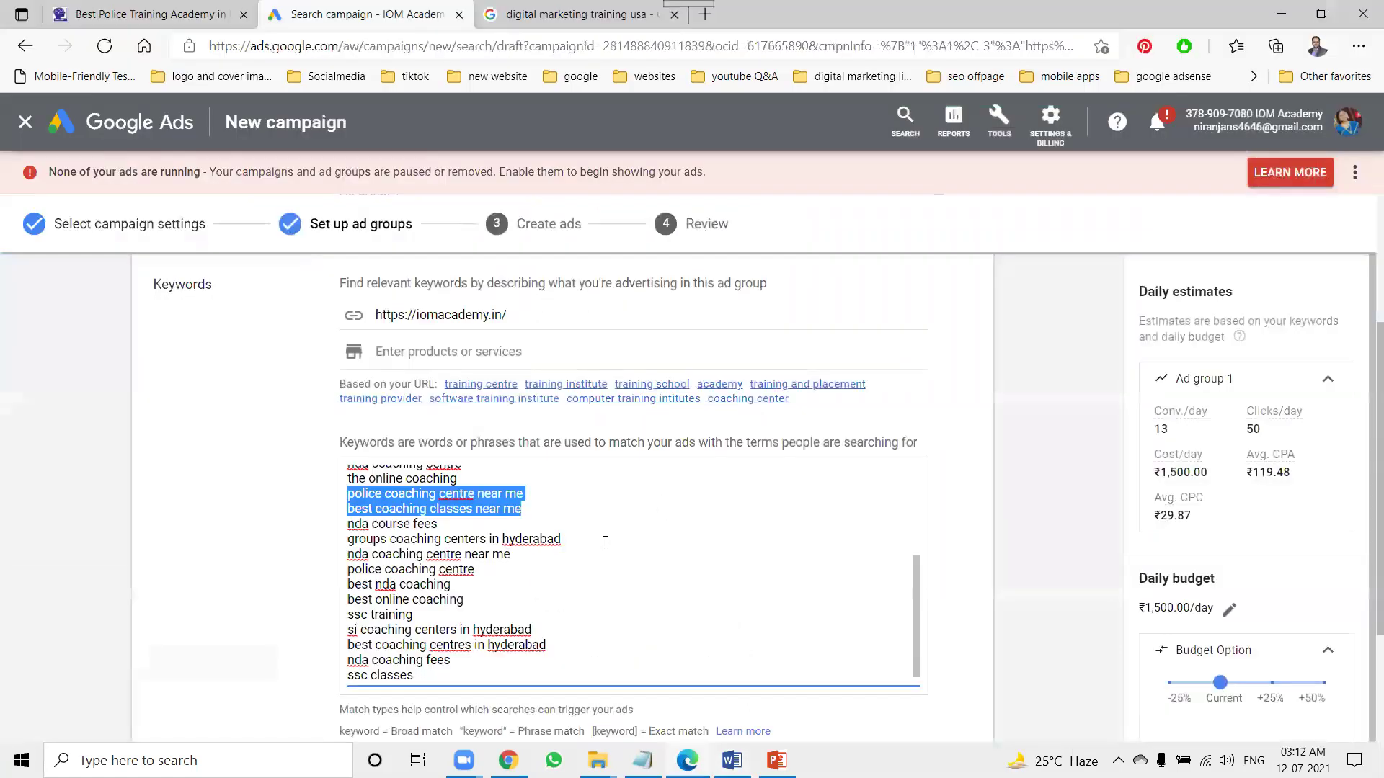
key(ctrl+End)
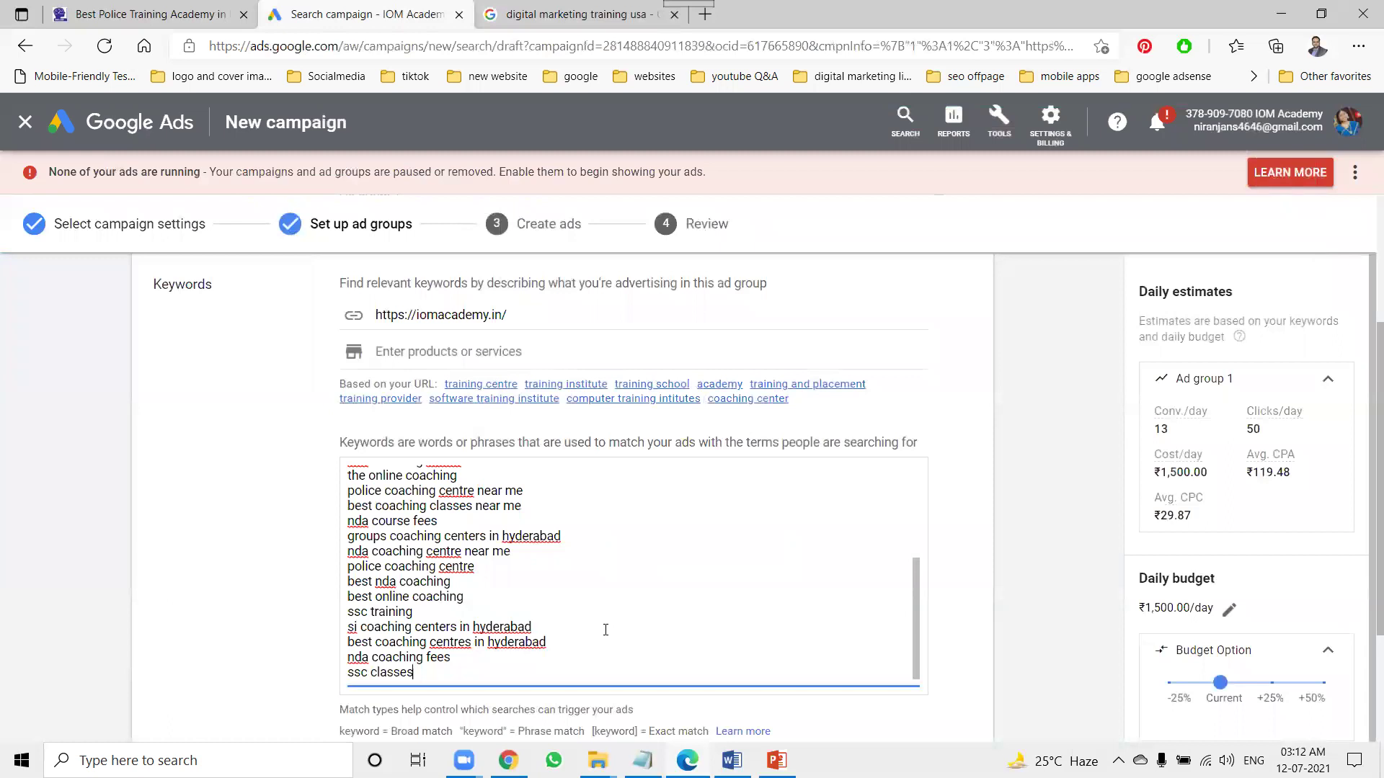
key(Return)
key(Return)
key(Return)
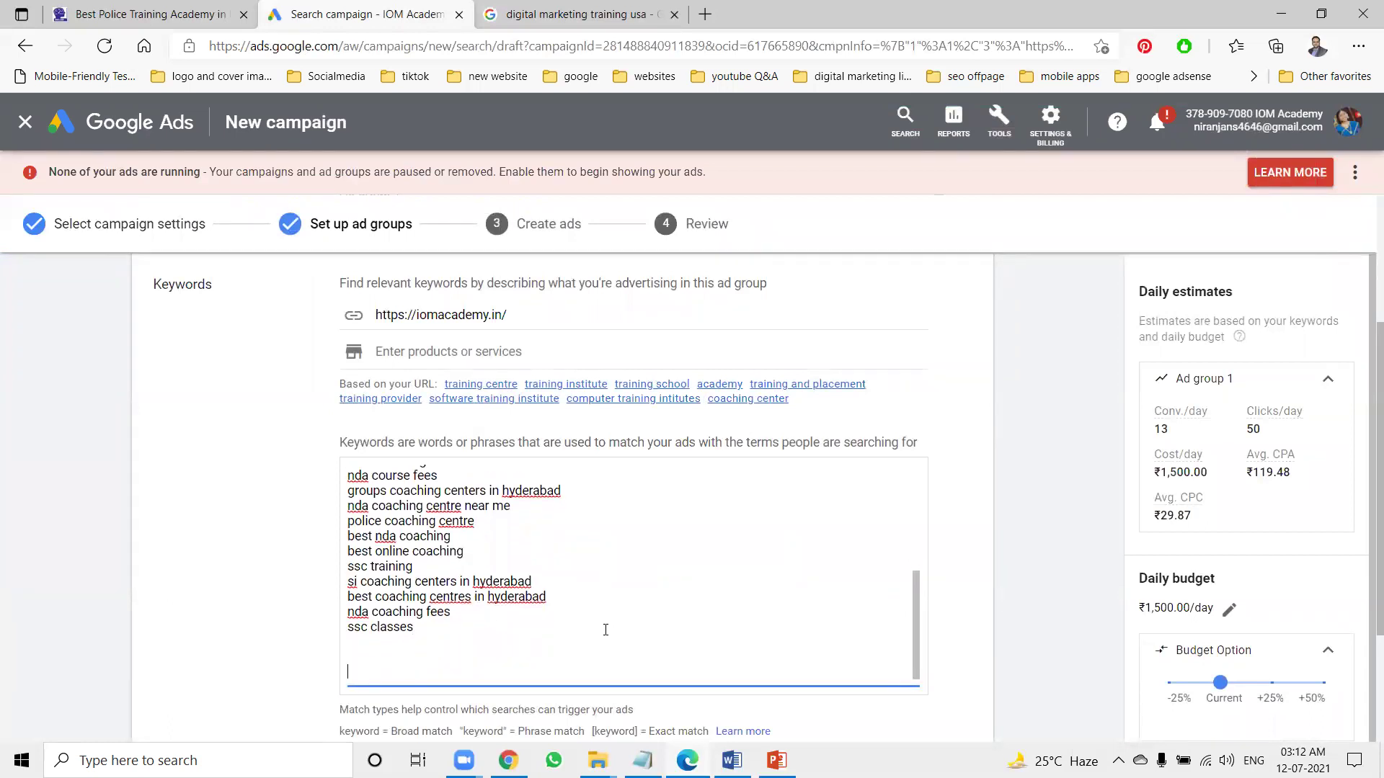
key(ctrl+a)
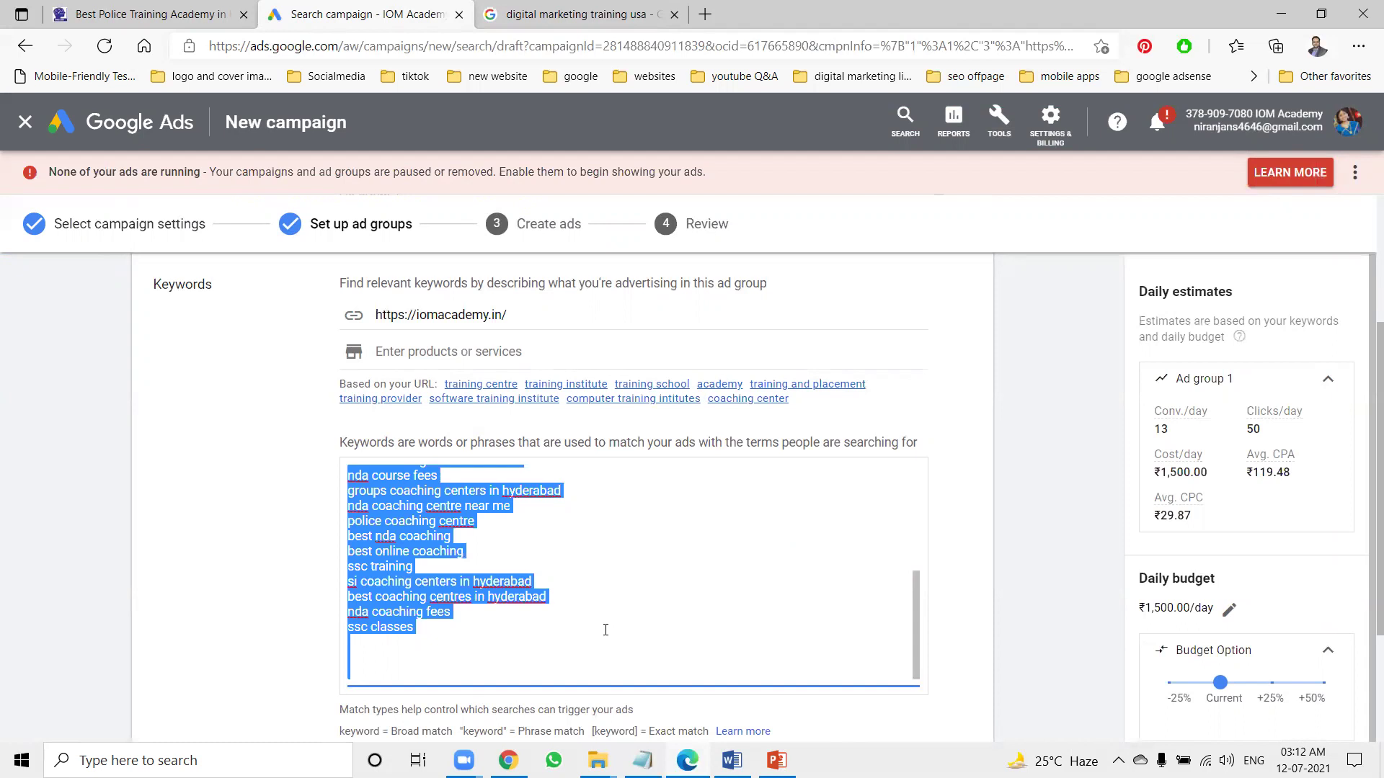
key(alt+Tab)
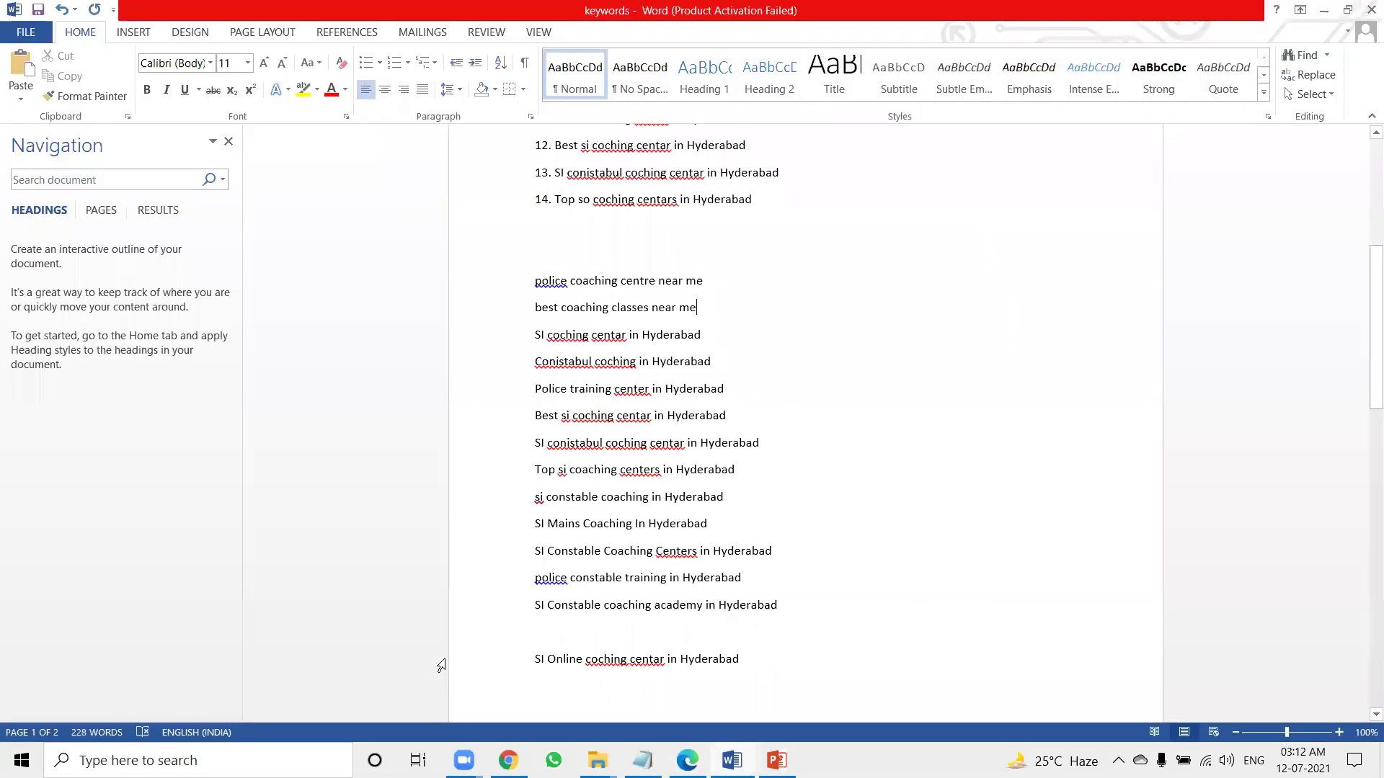
key(alt+Tab)
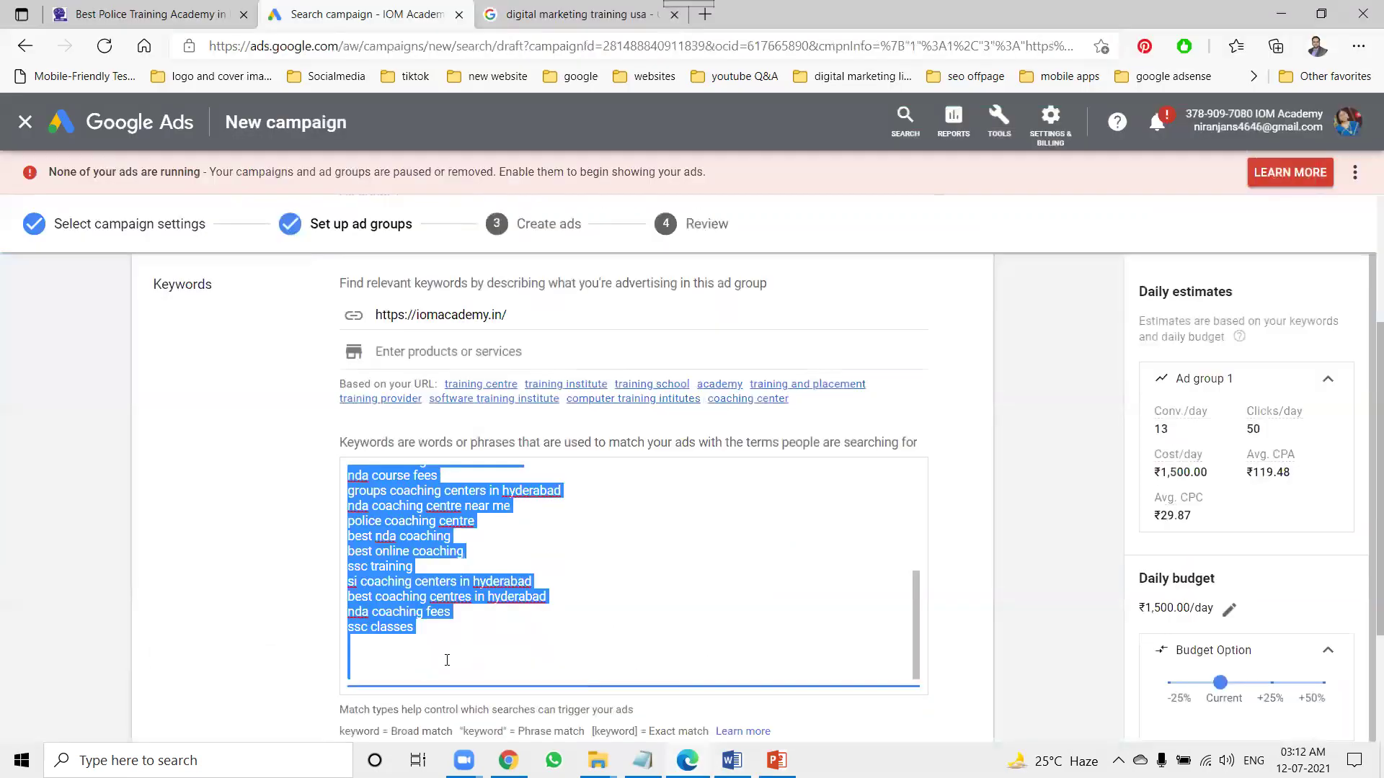
key(alt+Tab)
scroll(494, 652, down, 7)
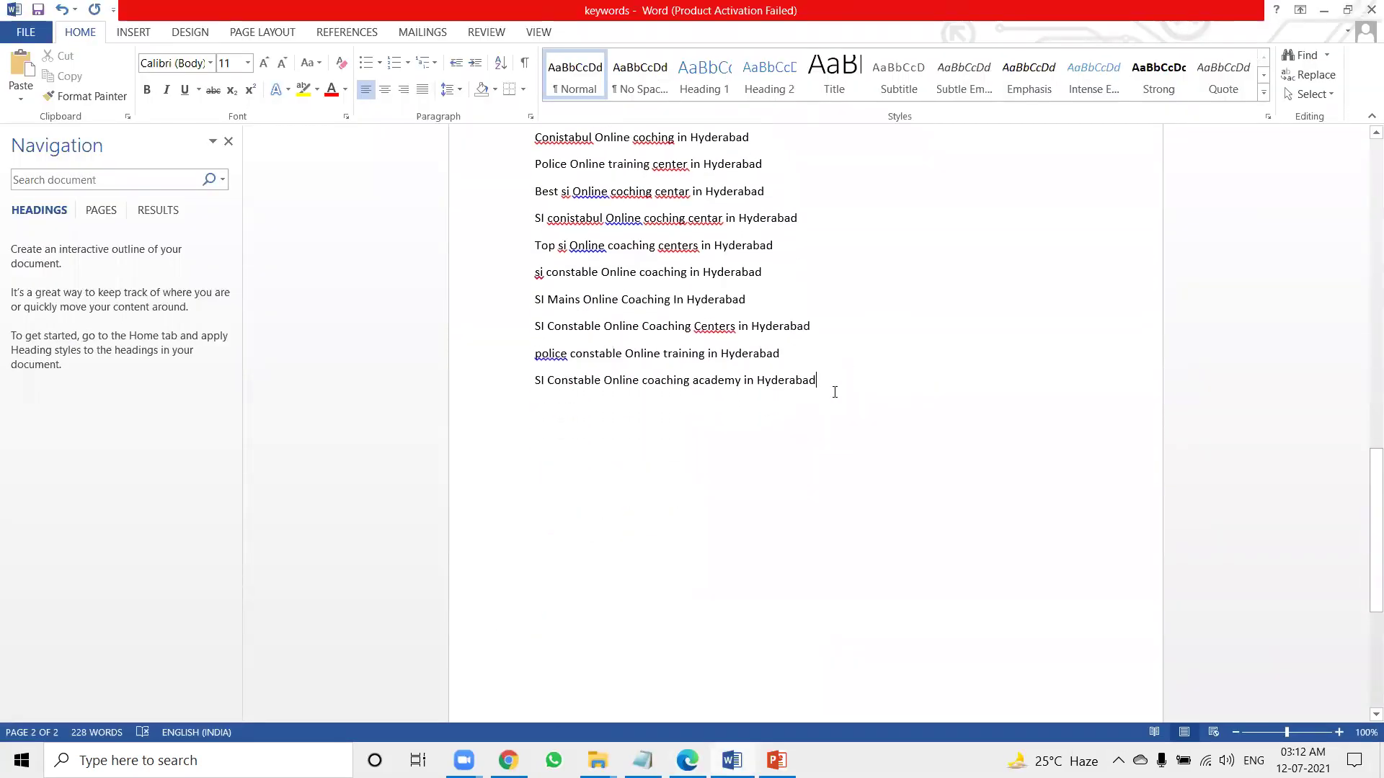
key(ctrl+End)
text(coaching institute nda coaching nda course nda coaching near me coaching class customer care number ssc online coaching nda training centre time institute hyderabad online coaching centre time online coaching nda coaching centre the online coaching police coaching centre near me best coaching classes near me nda course fees groups coaching centers in hyderabad nda coaching centre near me police coaching centre best nda coaching best online coaching ssc training si coaching centers in hyderabad best coaching centres in hyderabad nda coaching fees ssc classes)
Step: Replace the ad group's keywords with the SI, constable and police coaching list from Word, and review the match type notes
scroll(851, 381, up, 8)
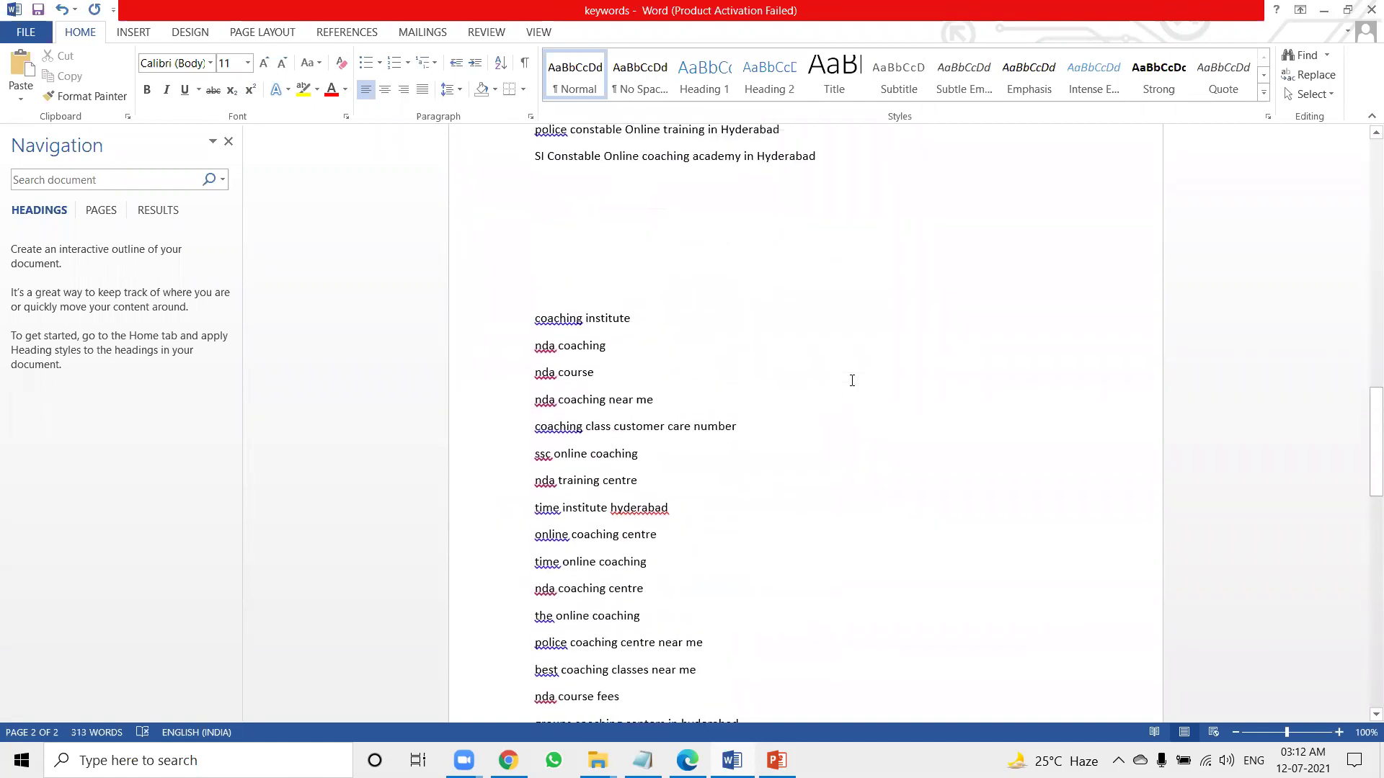
scroll(852, 380, up, 3)
drag(821, 375, 490, 524)
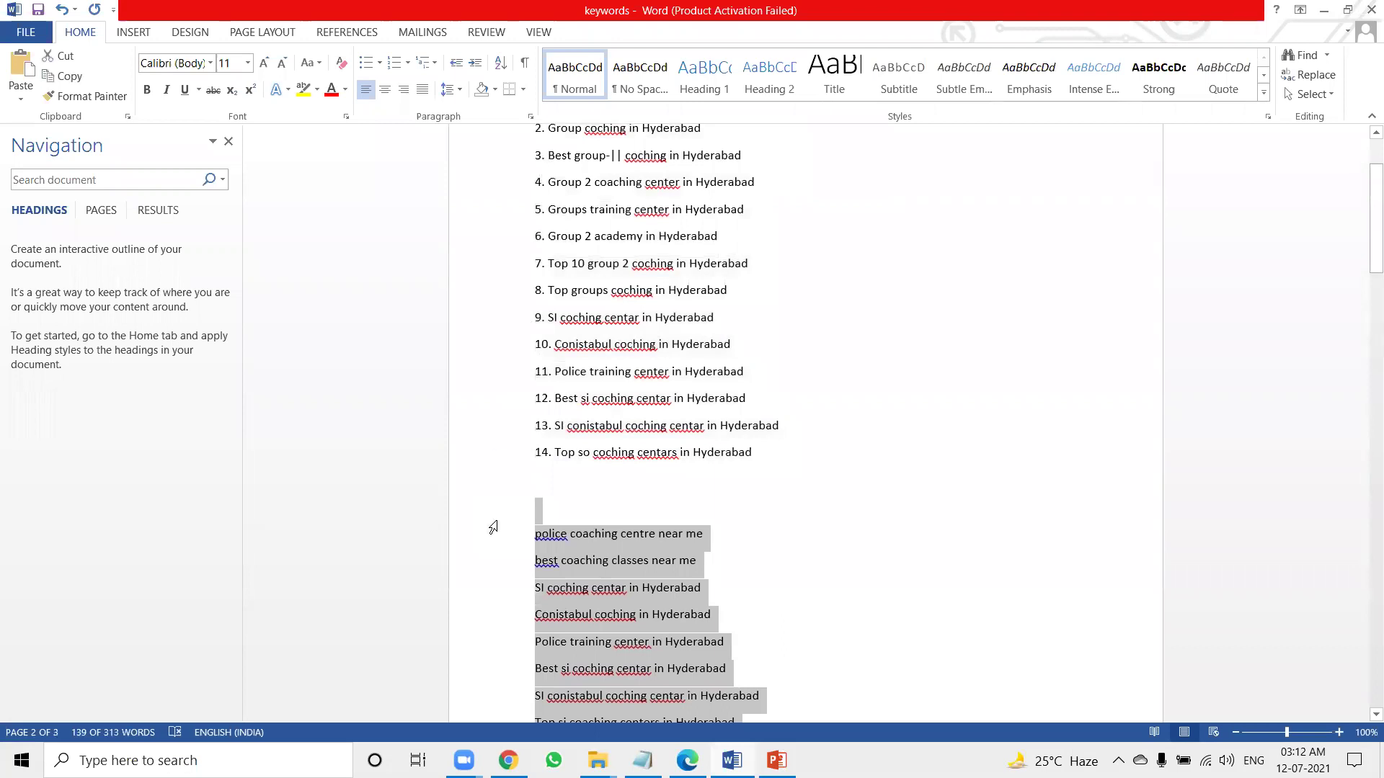
key(alt+Tab)
key(ctrl+v)
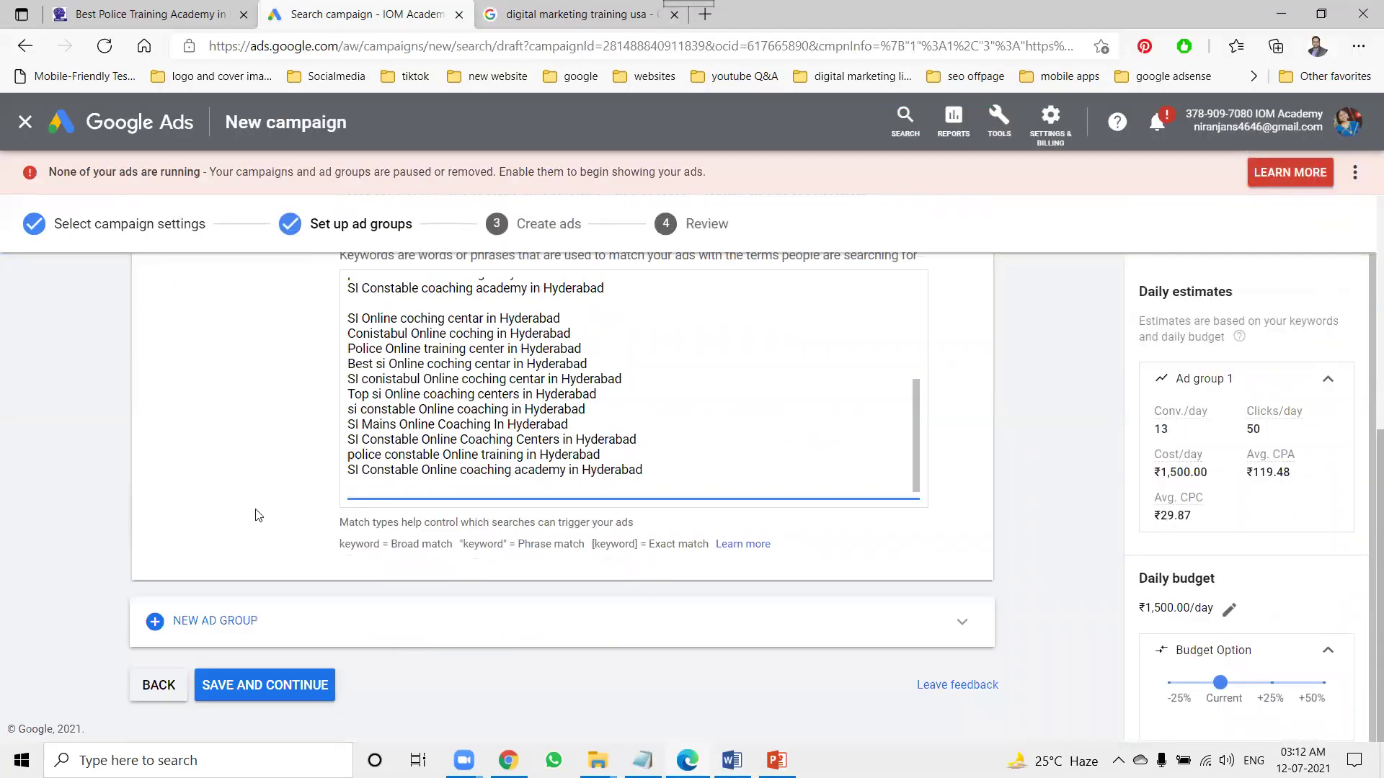
scroll(260, 516, down, 3)
drag(390, 545, 662, 548)
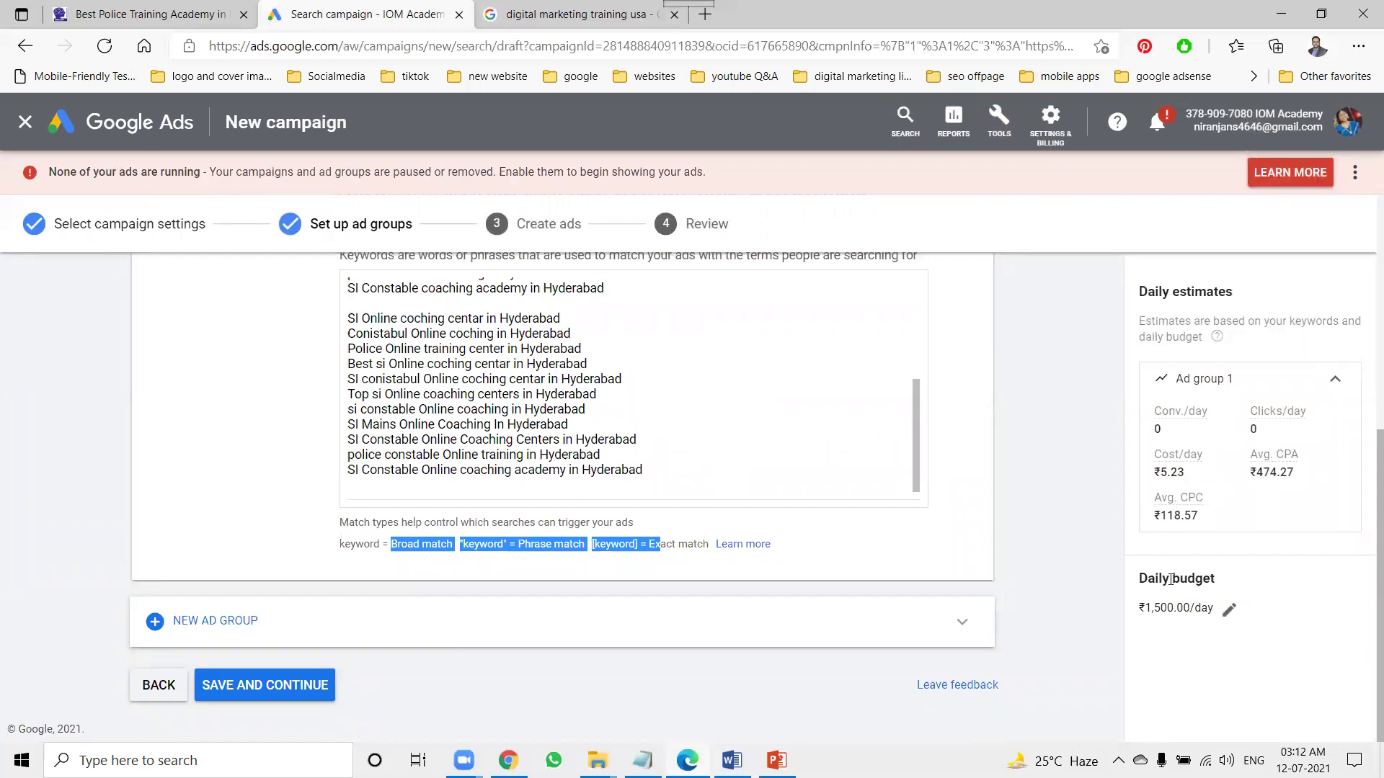
Step: Set the campaign's daily budget to ₹2,500 beside the daily estimates and save it
click(1226, 611)
double_click(1223, 604)
text(2500)
click(1294, 675)
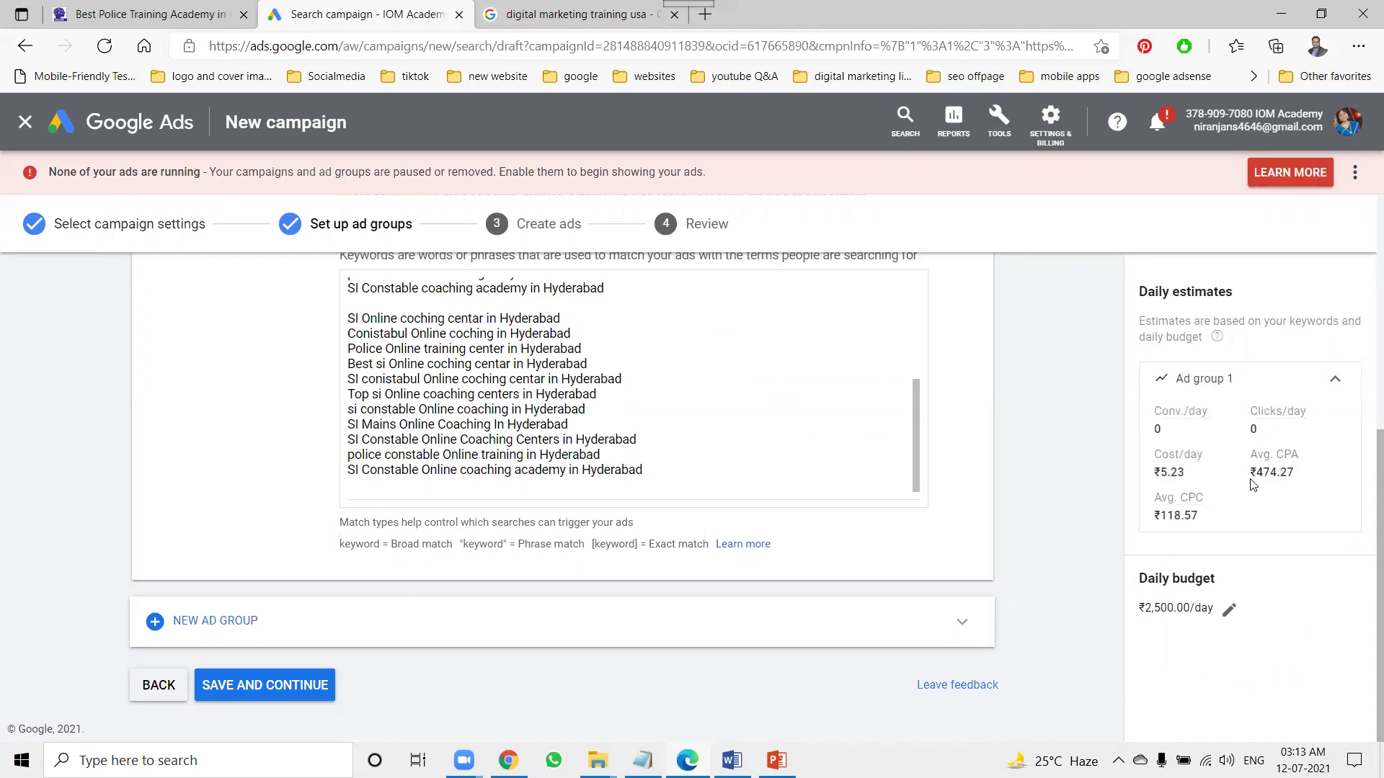
Step: Set the campaign's daily budget to ₹500 and save it
click(1229, 609)
double_click(1231, 595)
double_click(1228, 596)
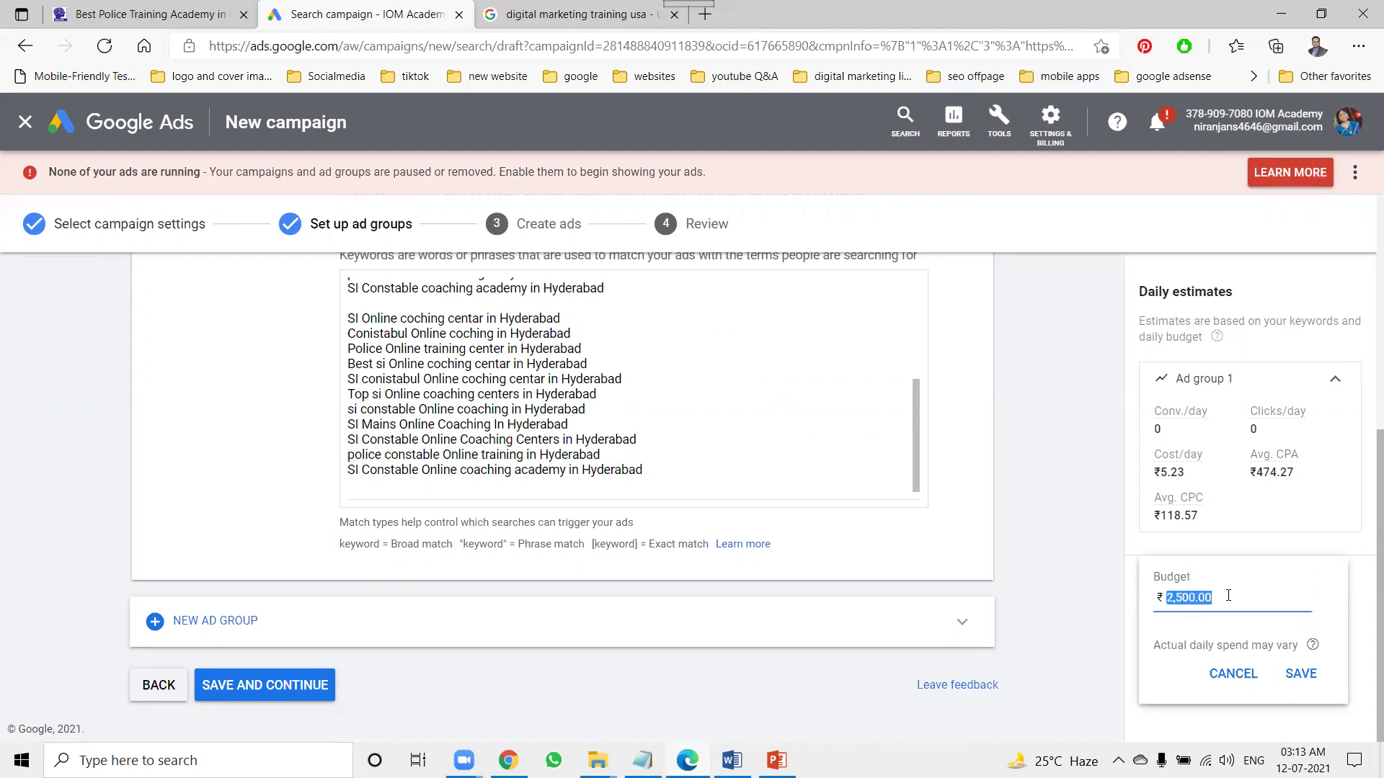
text(500)
click(1290, 676)
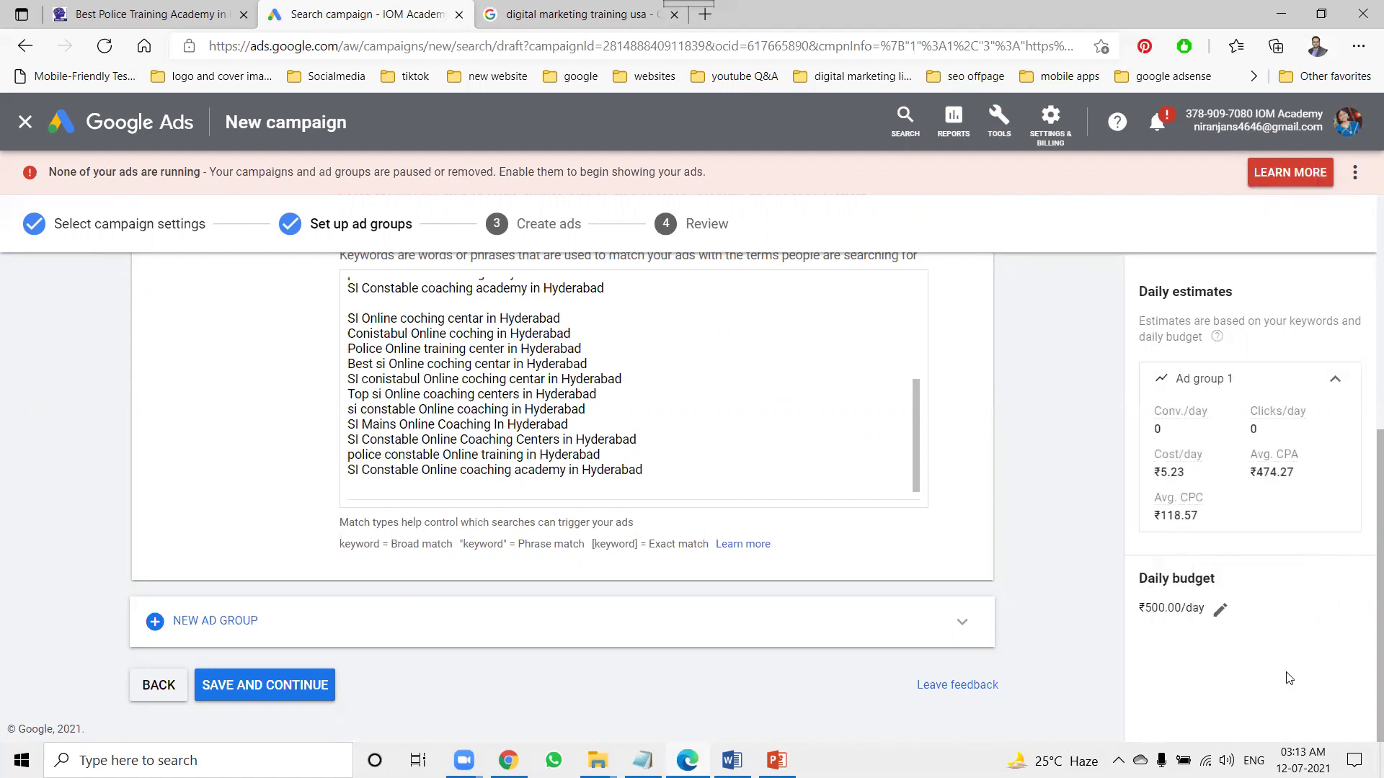
Step: Set the daily budget to ₹3,000 instead, save it, and read the explanation of the clicks per day estimate
click(1219, 609)
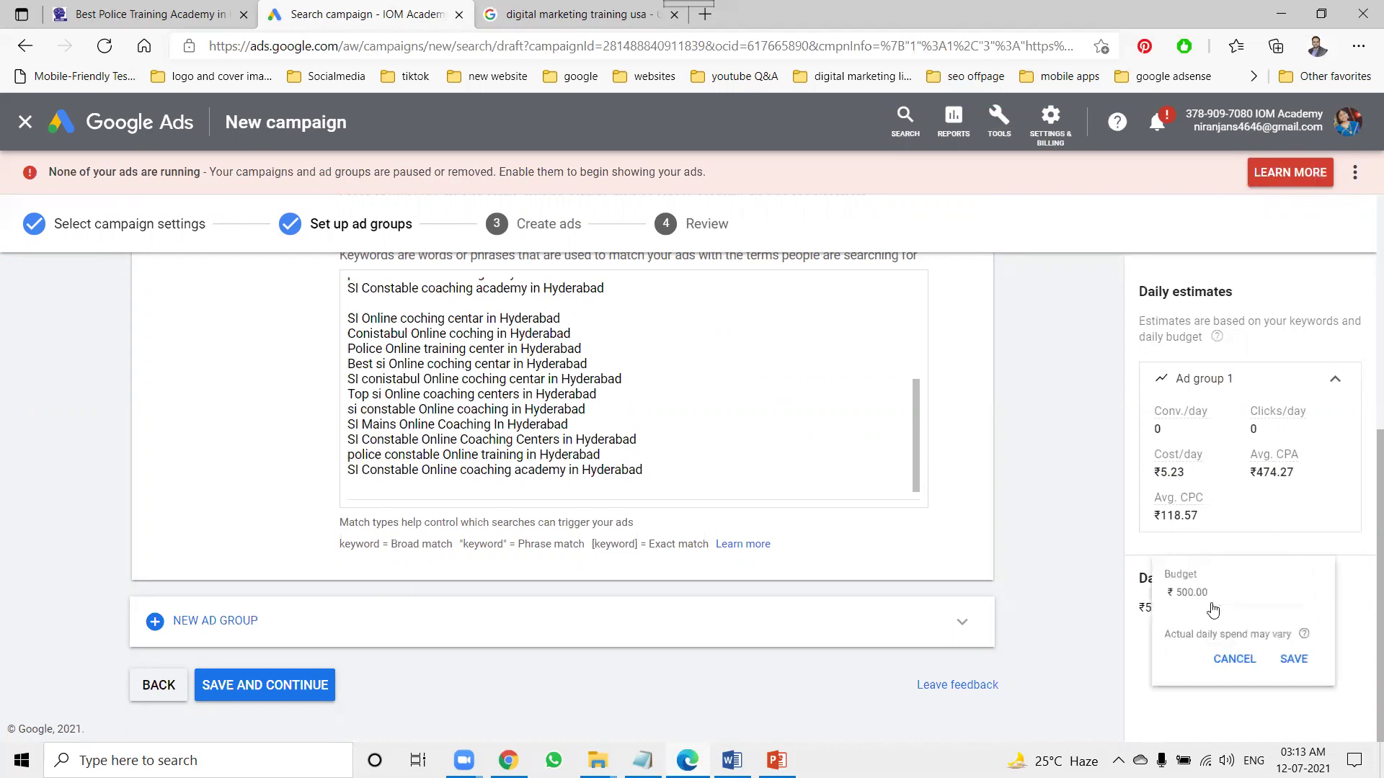
double_click(1212, 602)
text(5000)
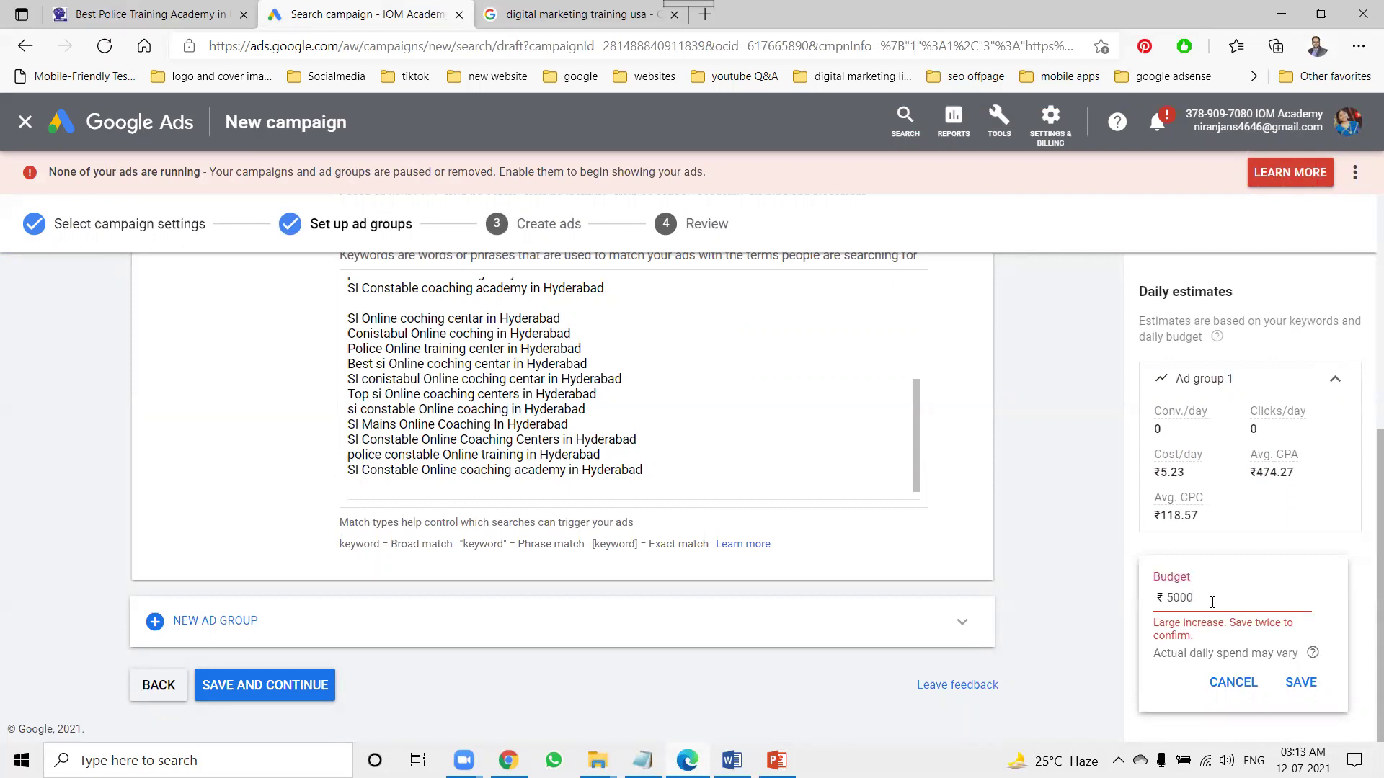
key(BackSpace)
key(BackSpace)
key(BackSpace)
key(BackSpace)
text(3000)
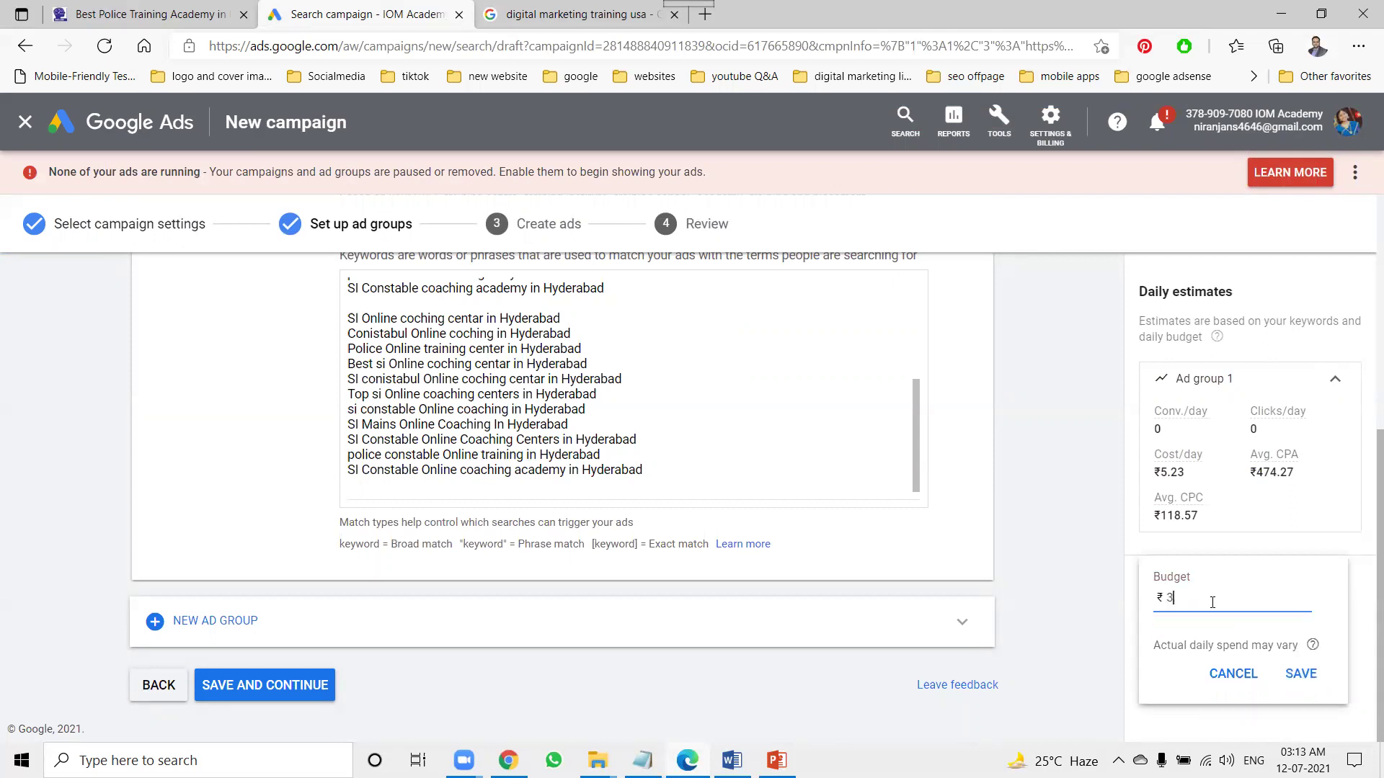
click(1301, 672)
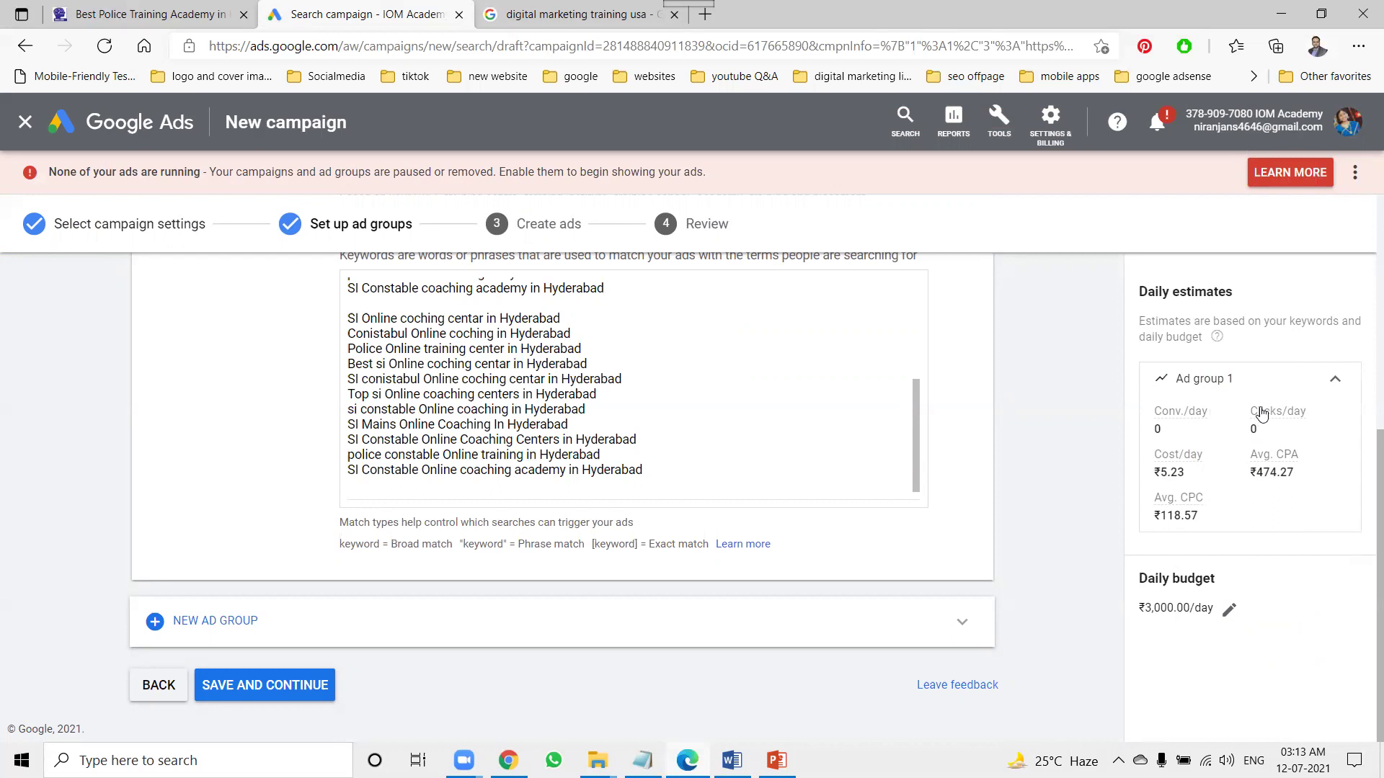
mouse_move(1262, 413)
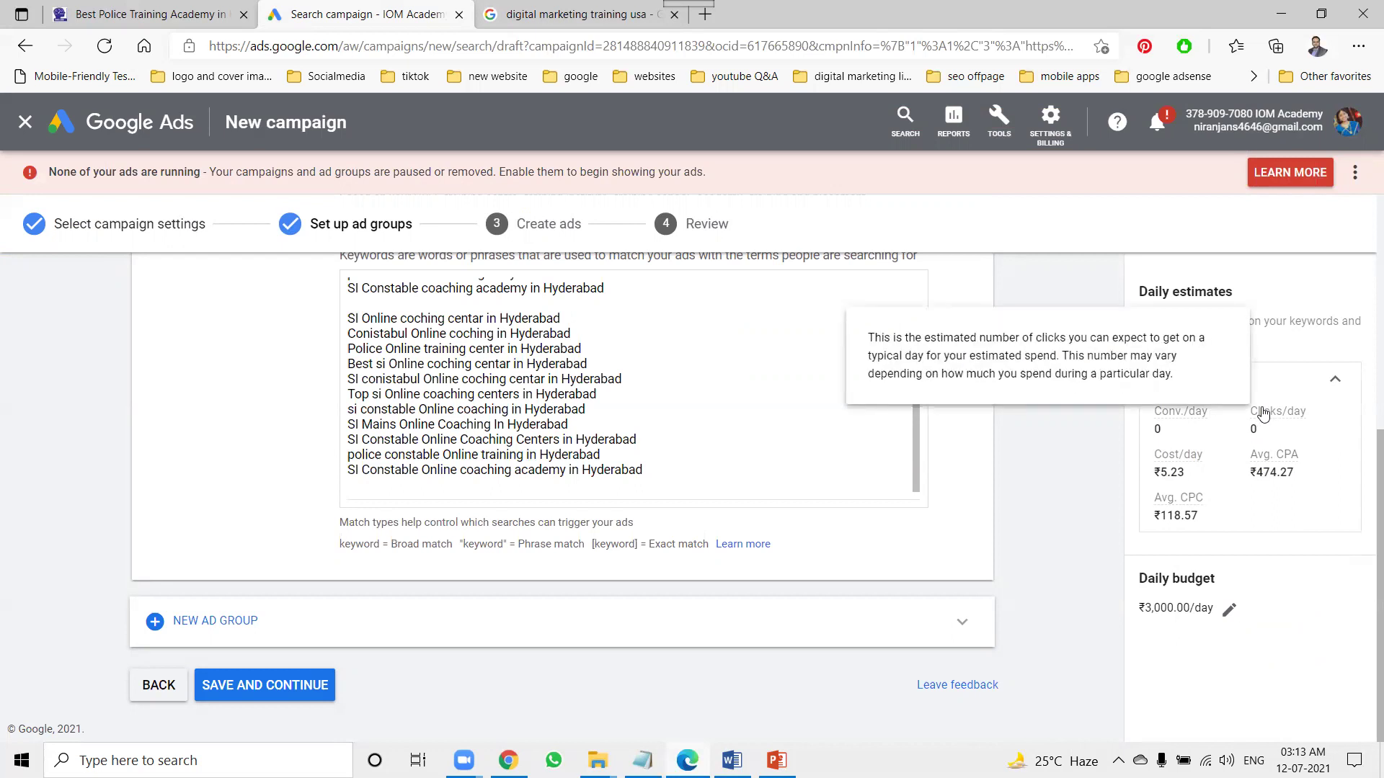
Step: Set the campaign's daily budget back to ₹500 and save it
click(1229, 610)
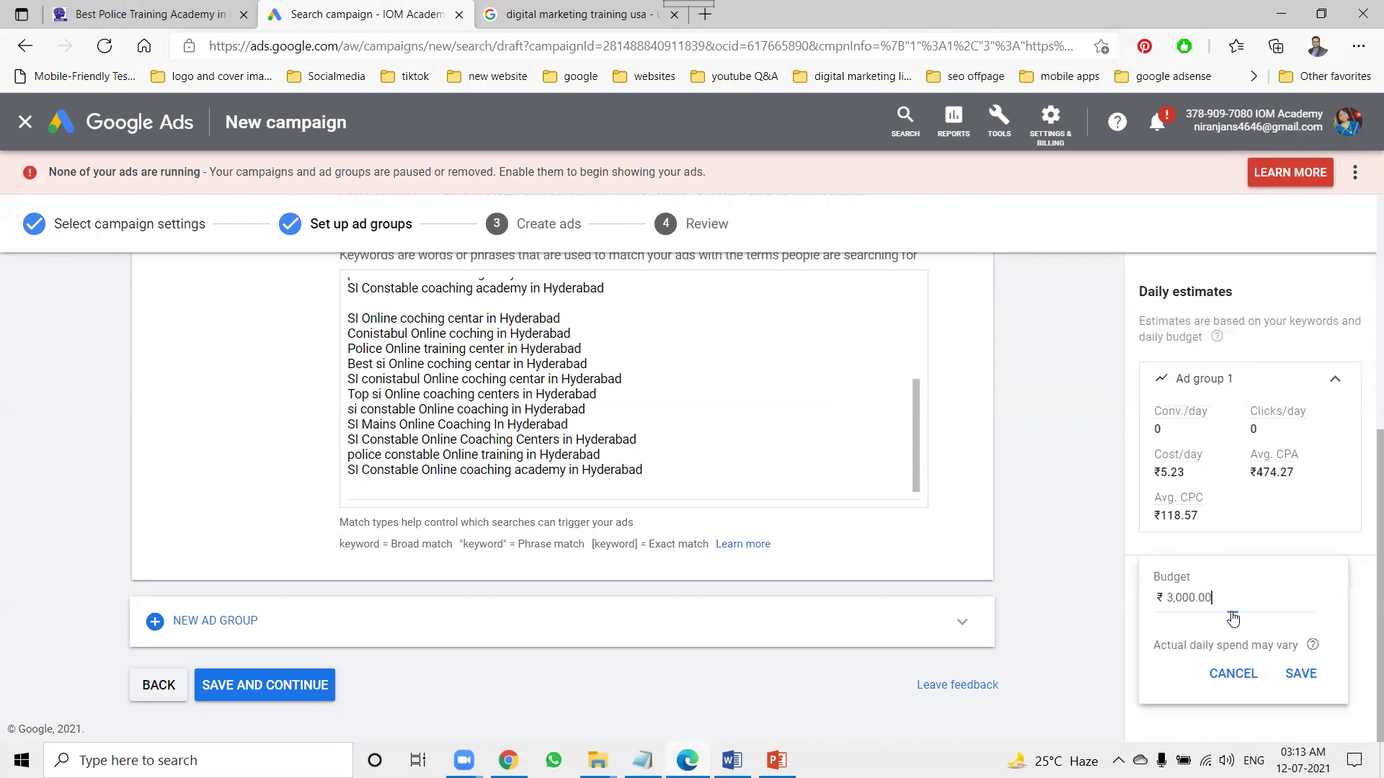
double_click(1220, 598)
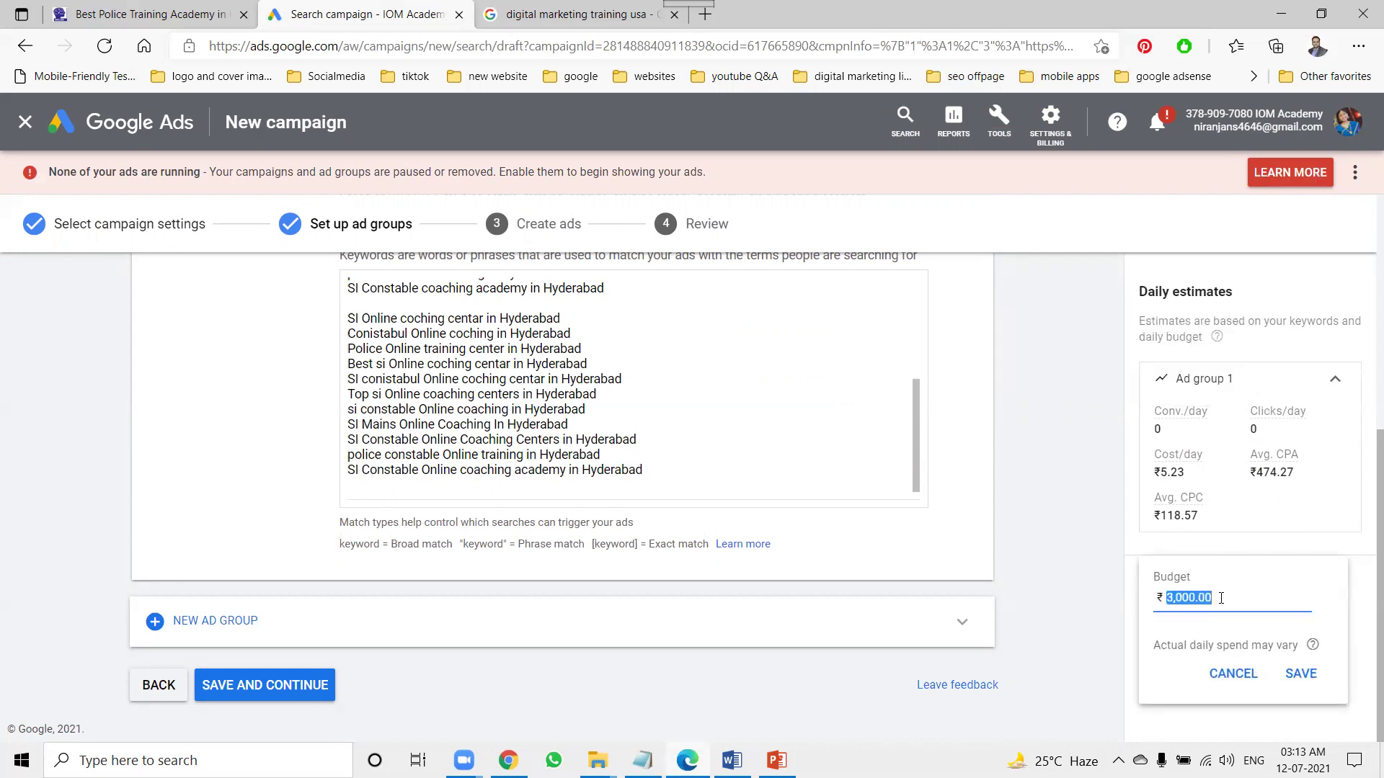
text(500)
click(1288, 673)
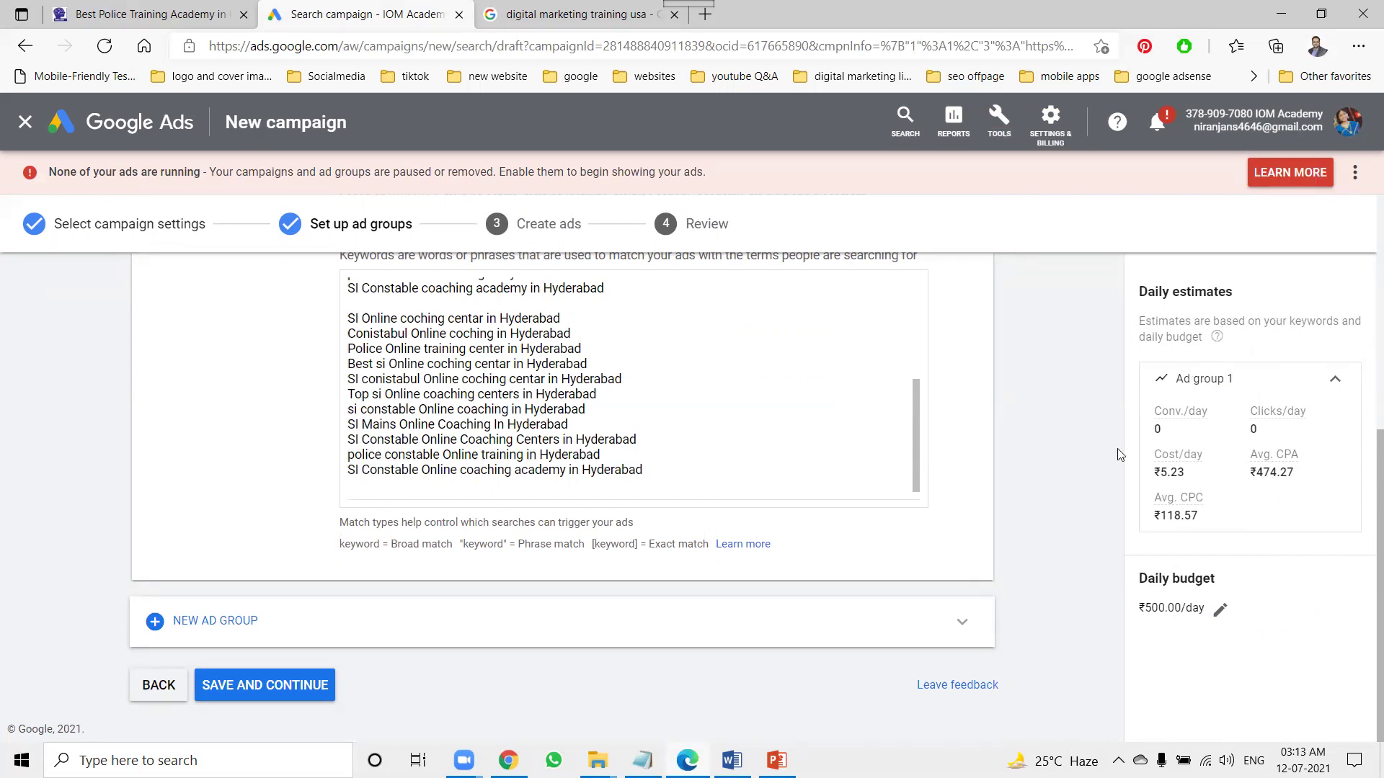
Step: View the Campaign Structure slide in PowerPoint, return to Google Ads, and save the ad group setup to continue to ad creation
click(240, 678)
key(alt+Tab)
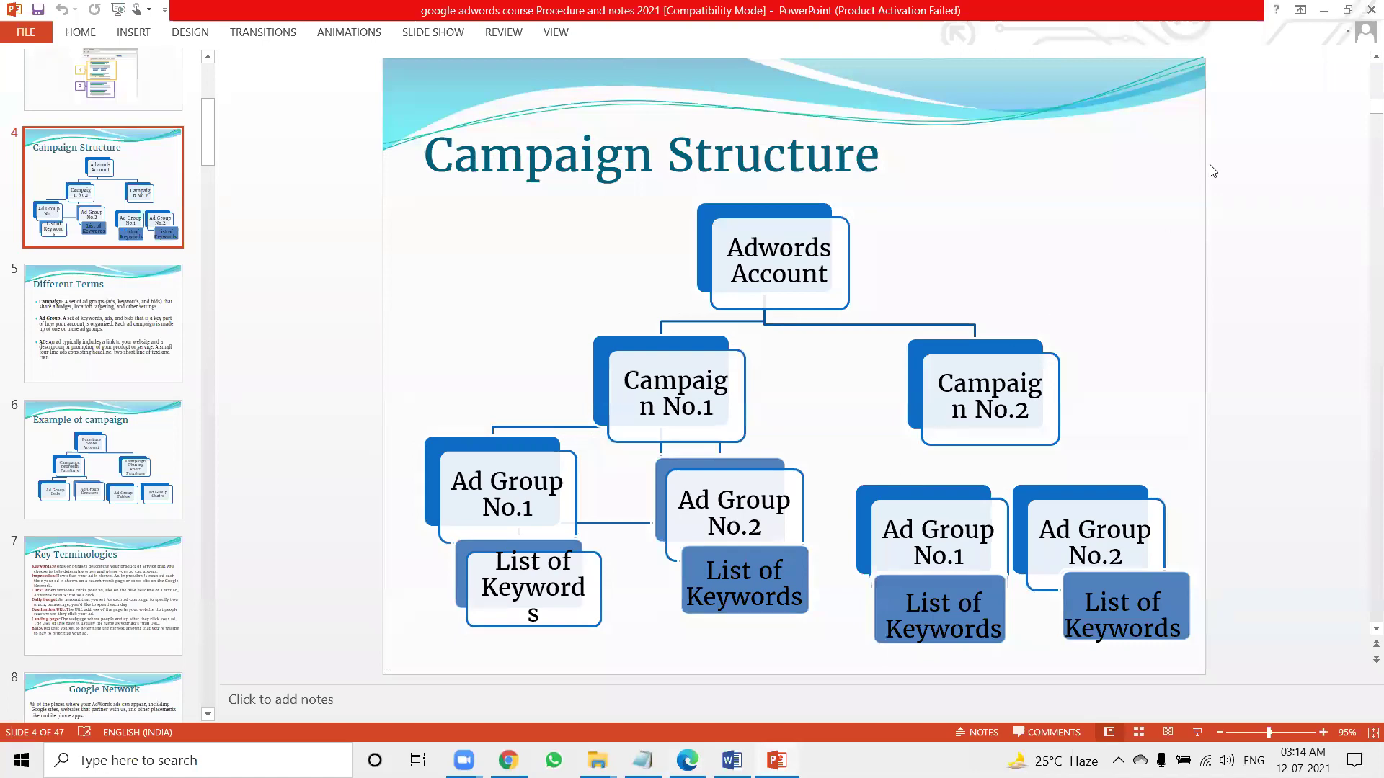
click(1324, 10)
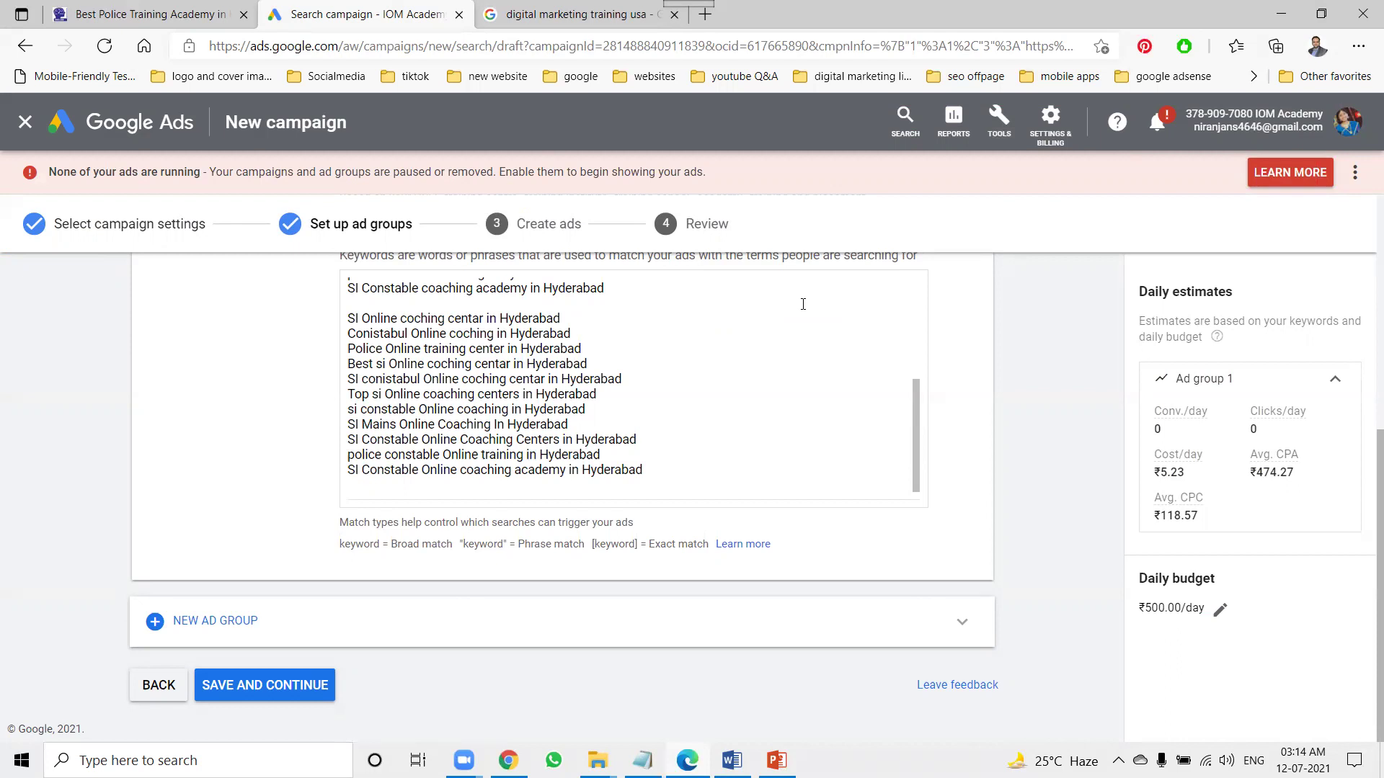
click(264, 685)
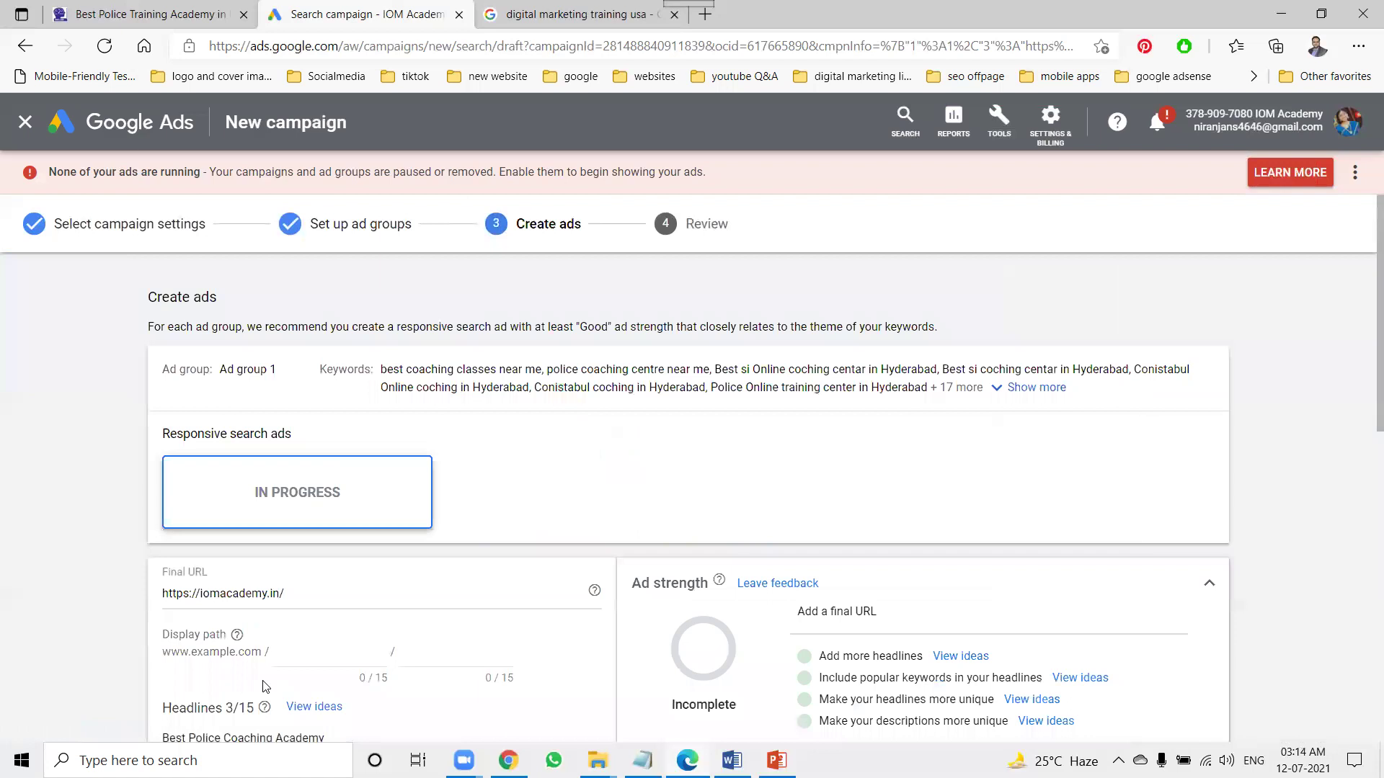
Step: Add "police coaching centre near me" from the Word keywords document as the fourth description of the responsive search ad
scroll(229, 517, down, 3)
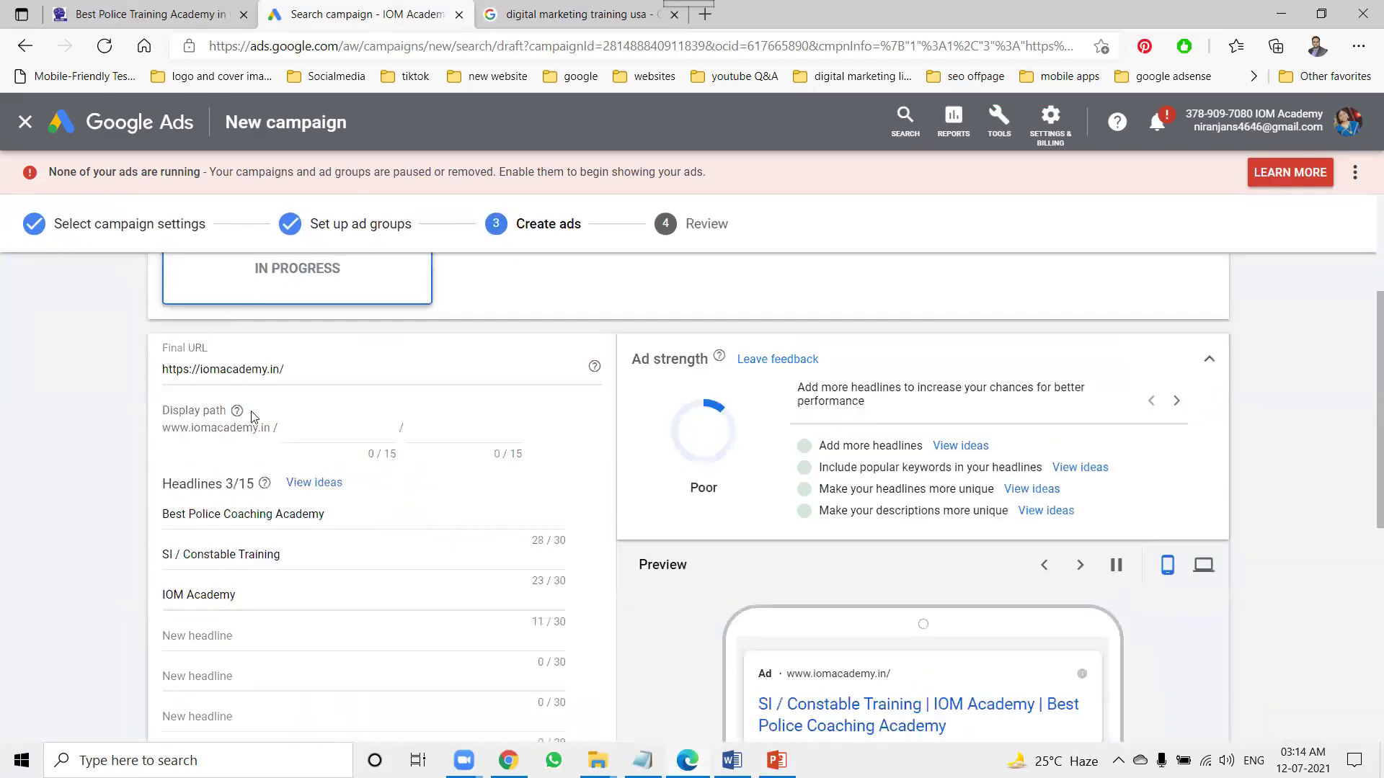
scroll(121, 481, down, 2)
scroll(121, 481, down, 2)
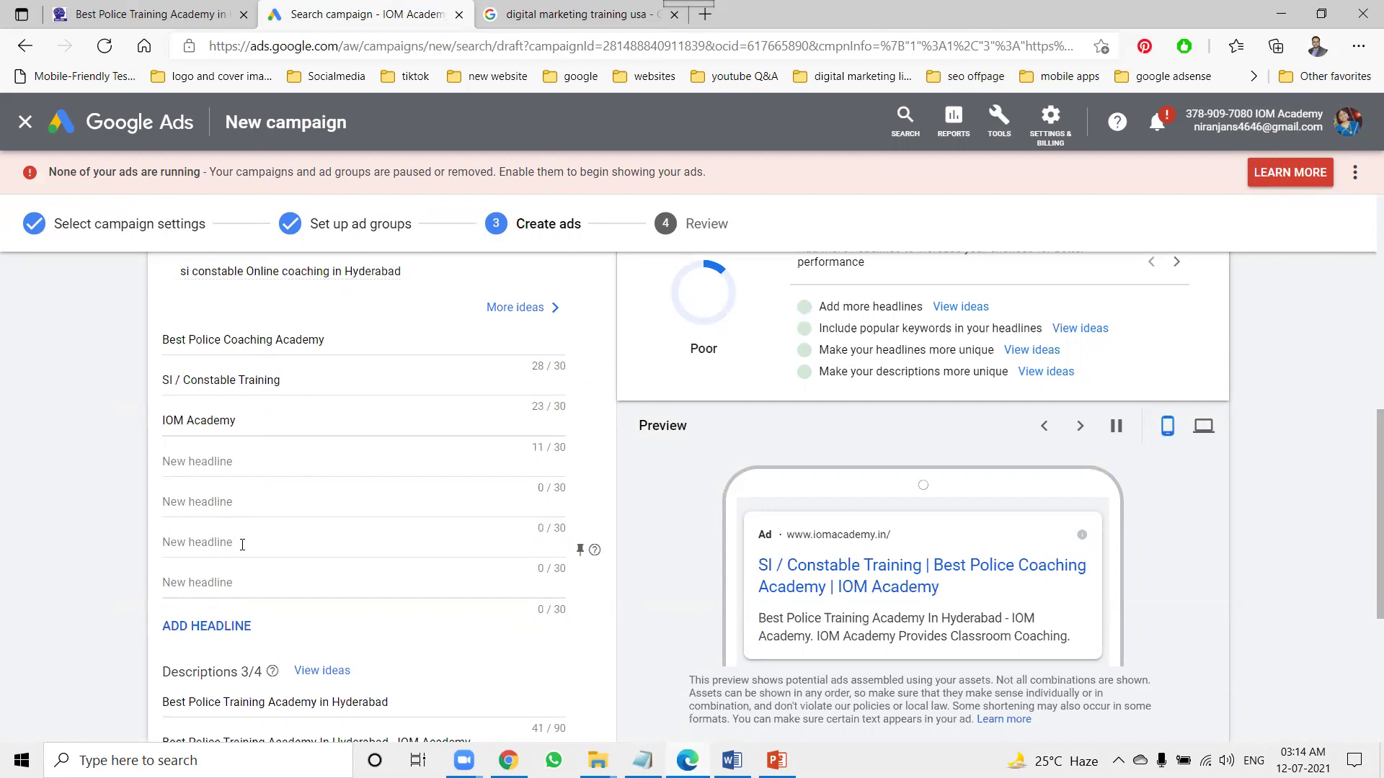
scroll(276, 559, down, 3)
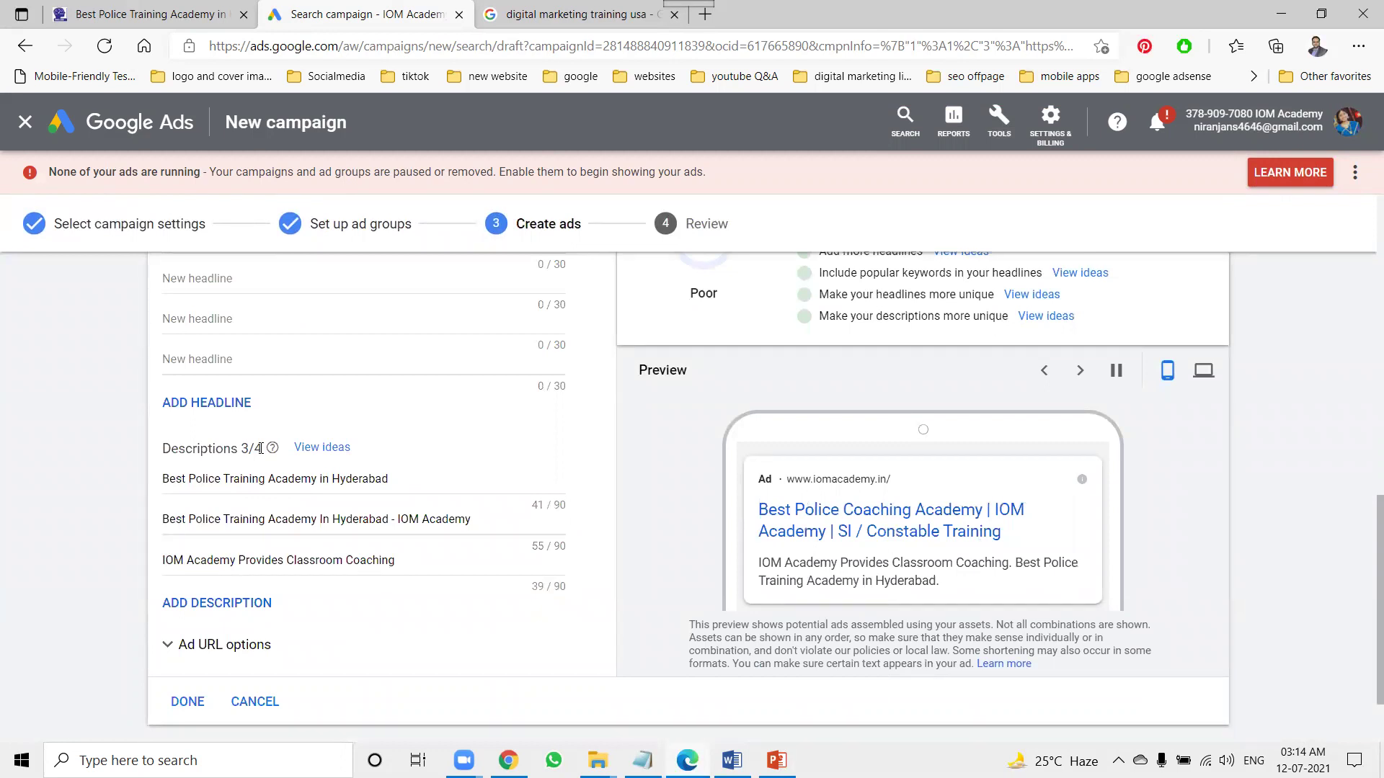
click(252, 603)
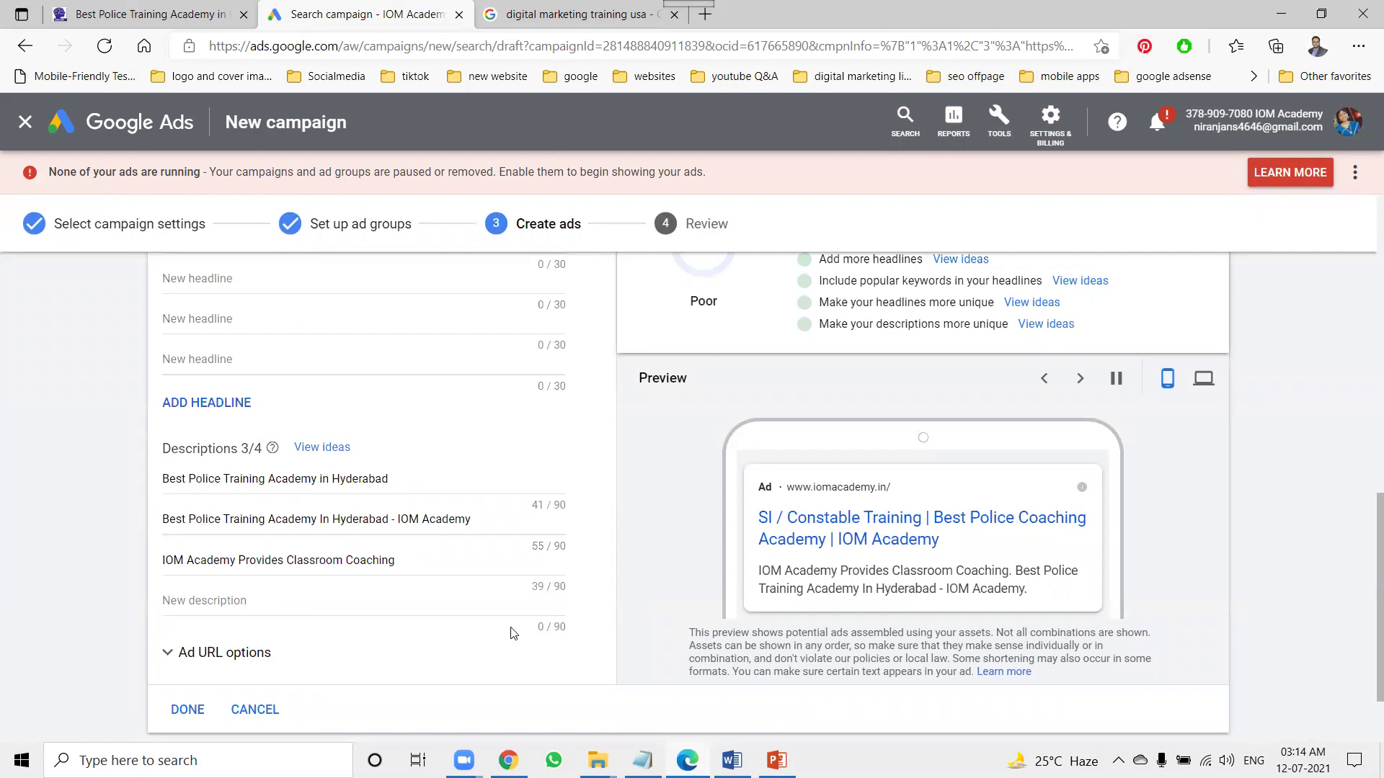
click(732, 760)
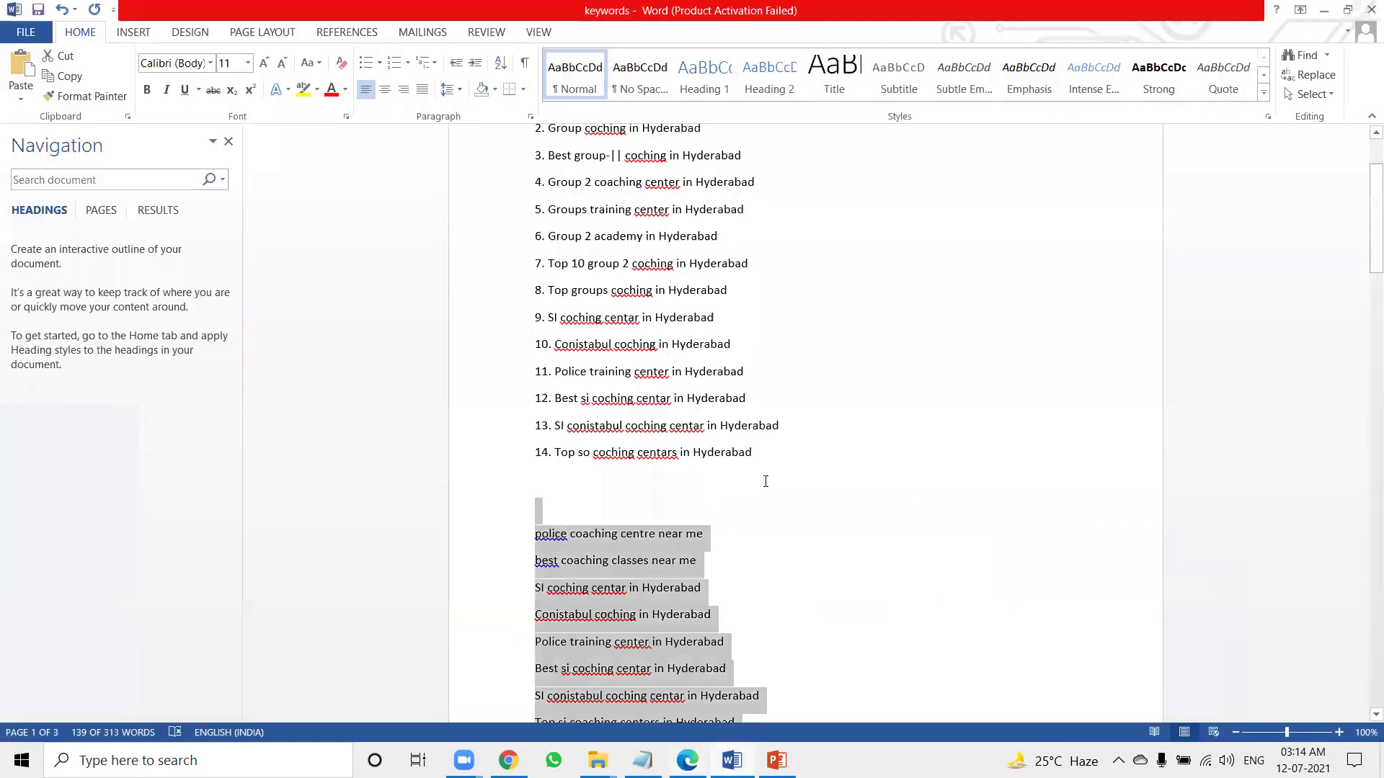
scroll(765, 481, down, 3)
click(766, 485)
click(472, 414)
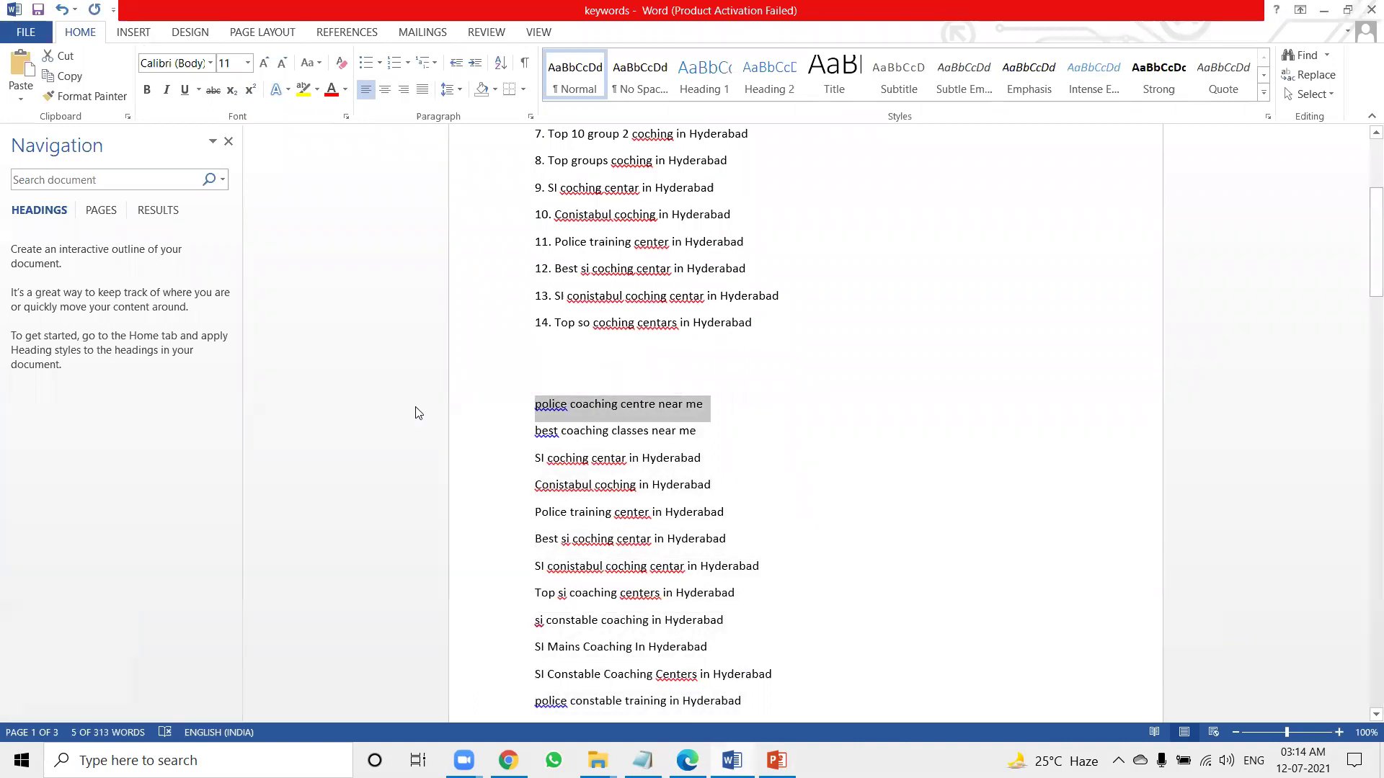
key(ctrl+c)
key(alt+Tab)
click(271, 600)
key(ctrl+v)
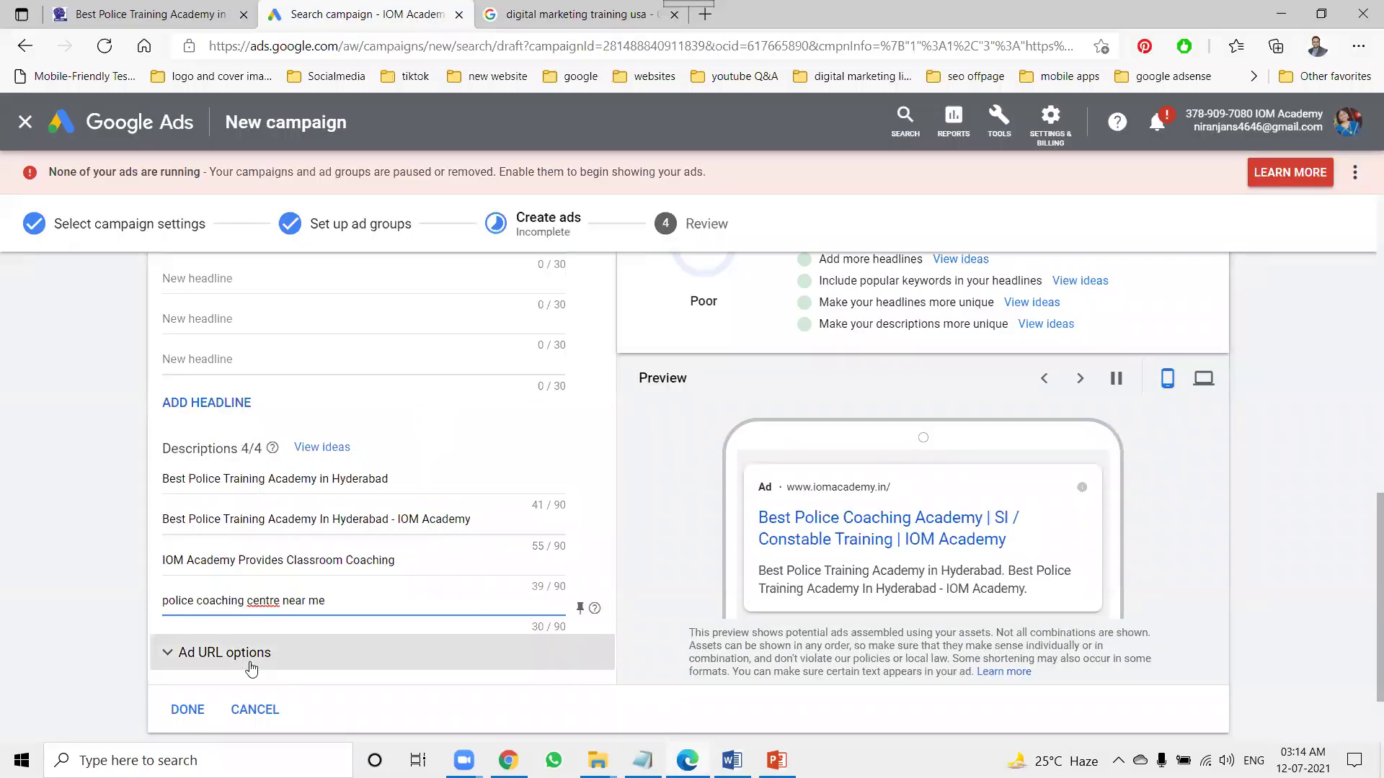
Step: Add "police coaching centre near me" as the ad's fourth headline, below "IOM Academy"
scroll(379, 489, up, 3)
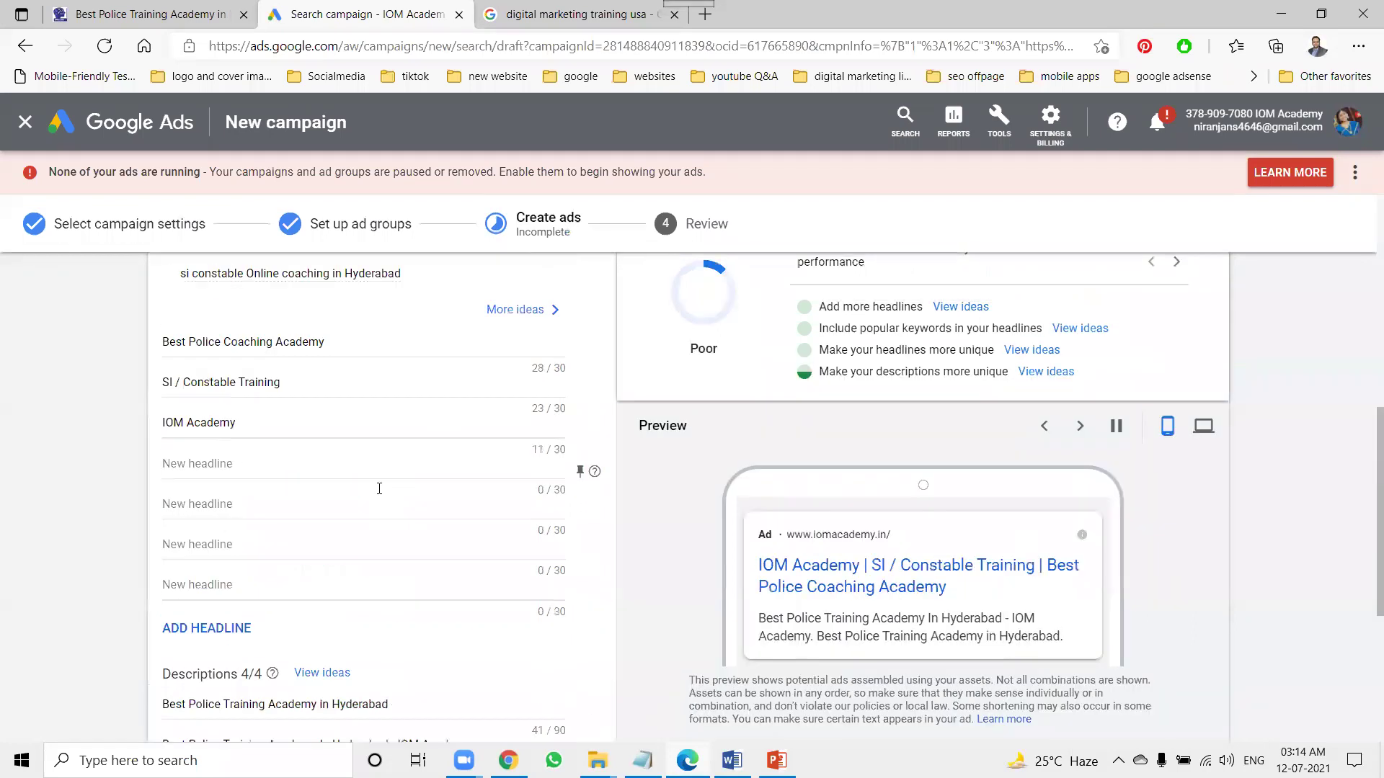
scroll(379, 489, up, 2)
click(205, 570)
key(ctrl+v)
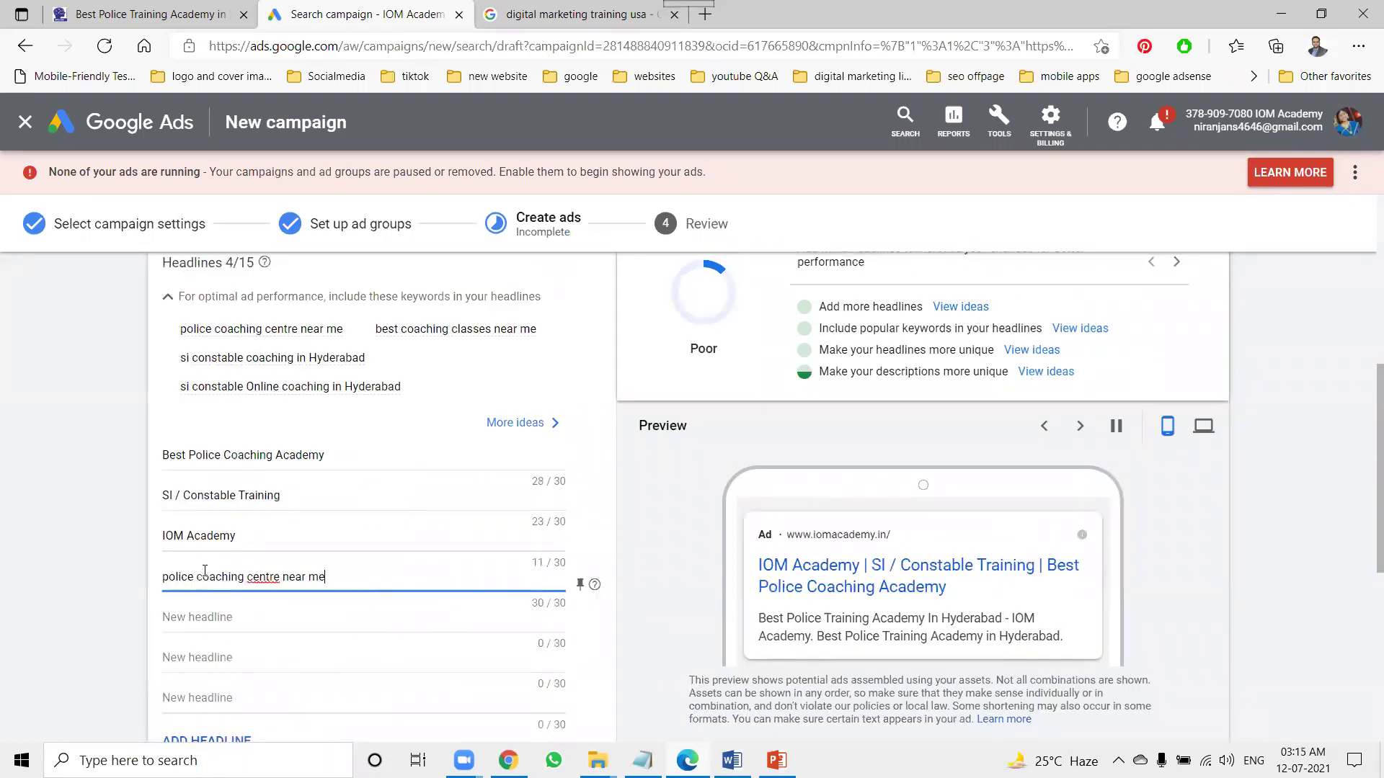
Step: Copy "Best si coching centar in Hyderabad" from the Word keywords document into the ad's fifth headline
key(alt+Tab)
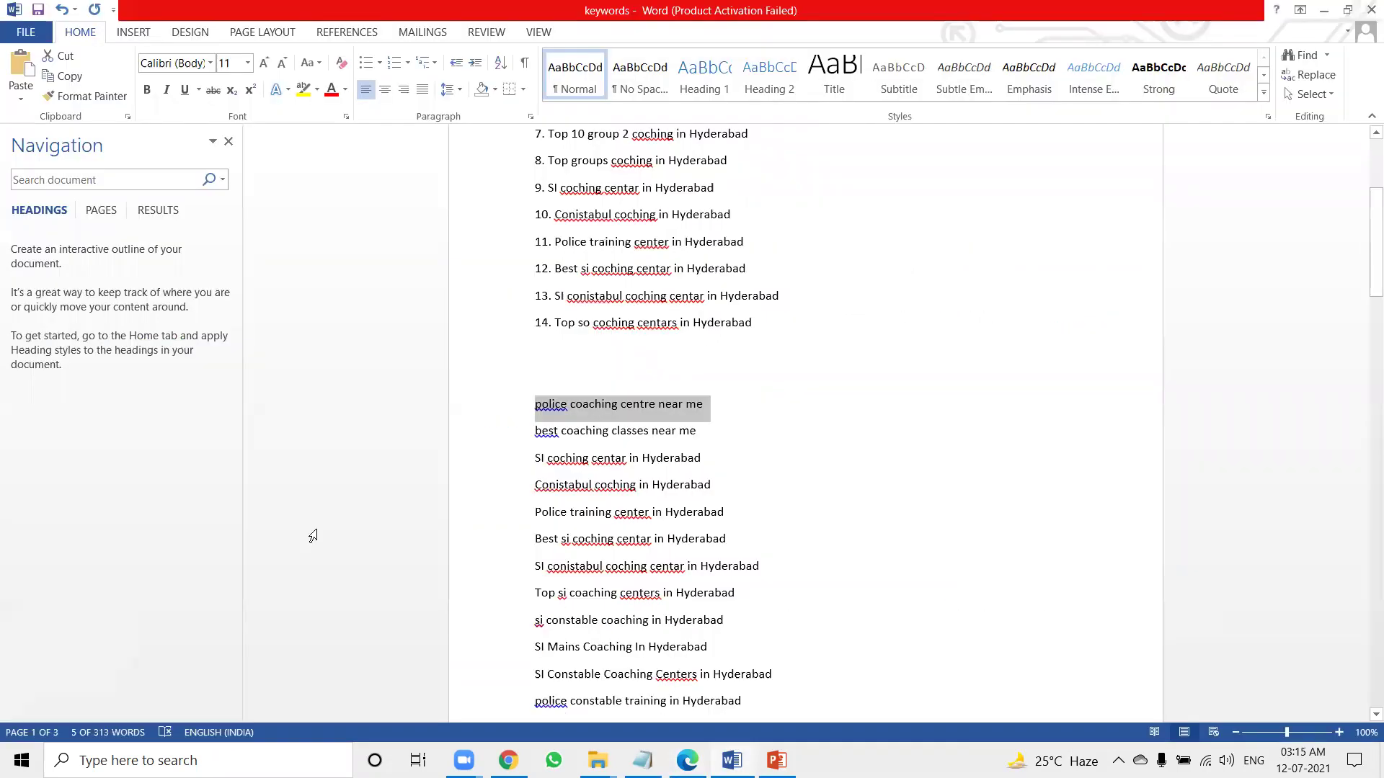
scroll(309, 535, down, 1)
click(510, 467)
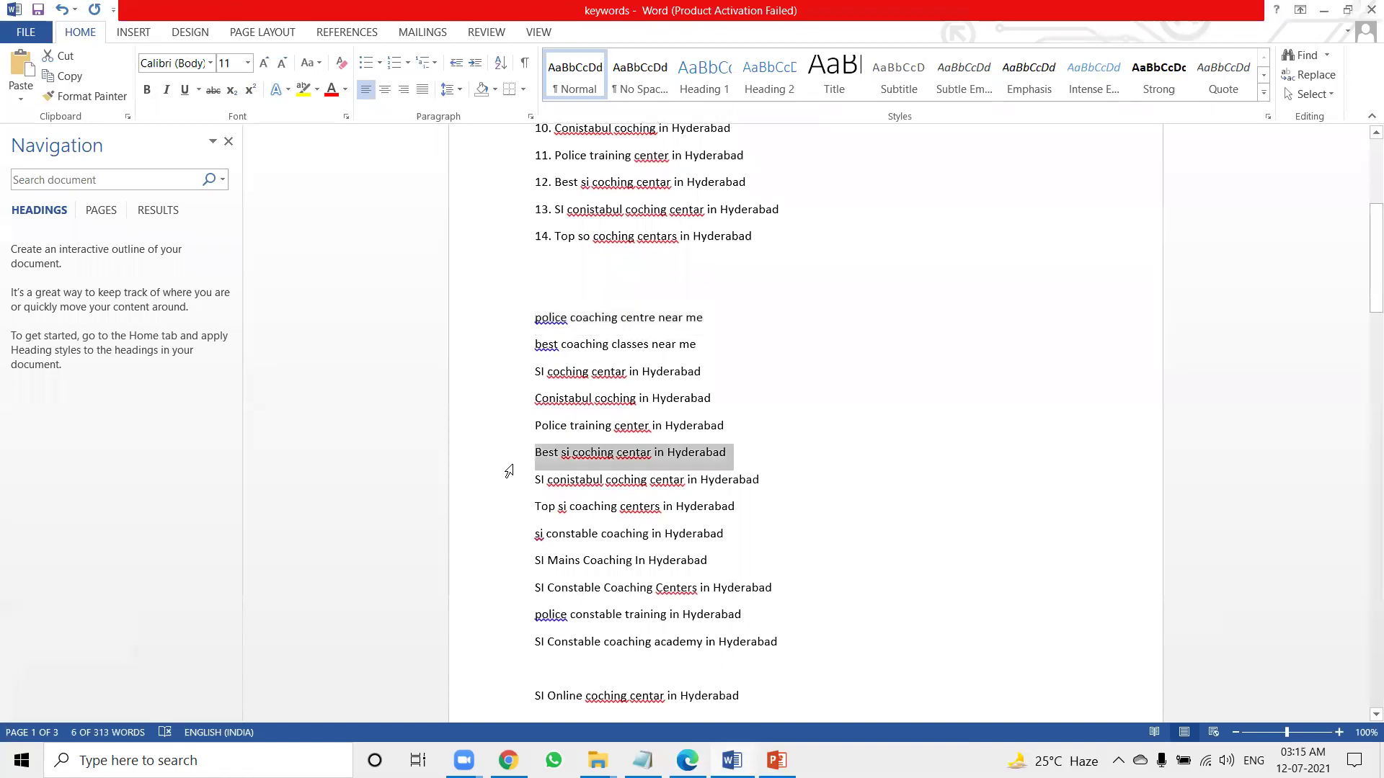
key(ctrl+c)
key(alt+Tab)
click(294, 618)
key(ctrl+v)
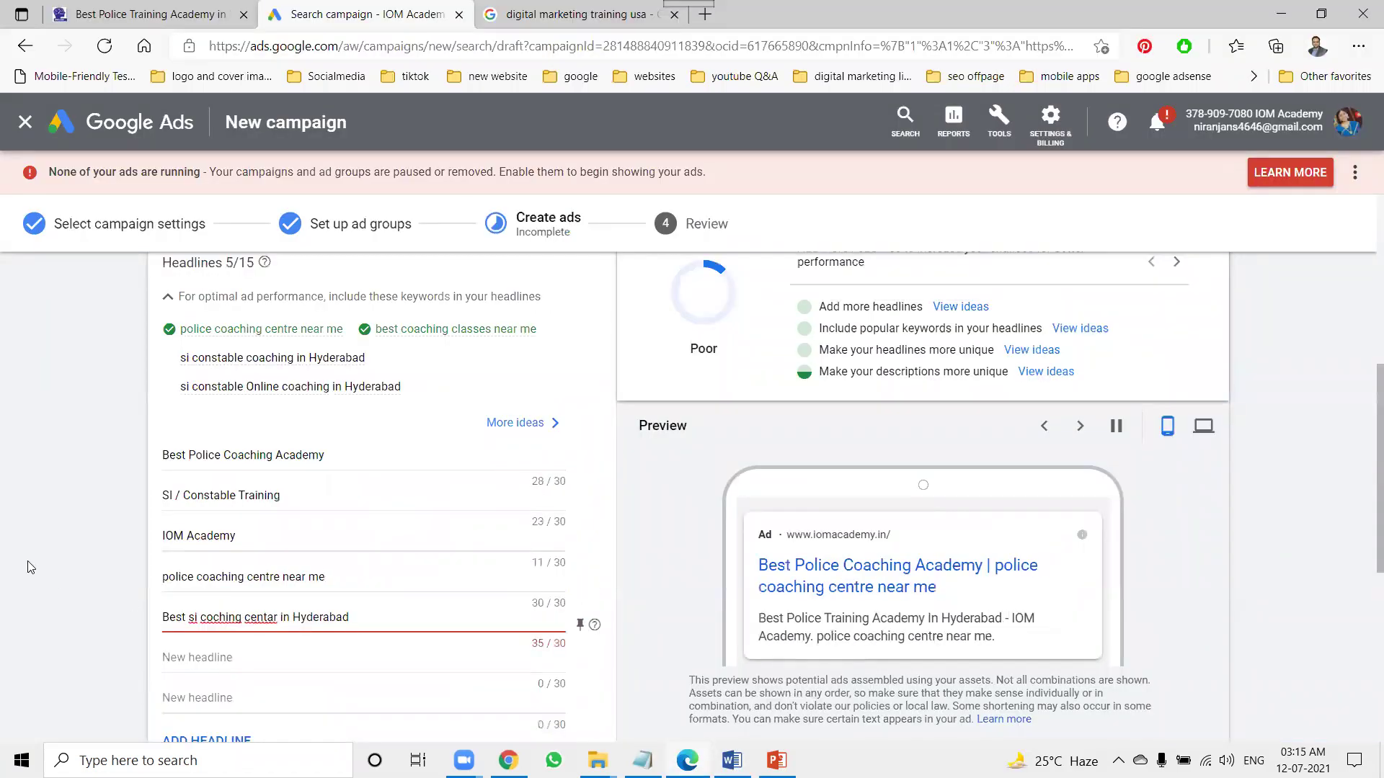
Step: Shorten the fifth headline to "Best si coching centar" to fit the 30-character limit
scroll(30, 568, down, 1)
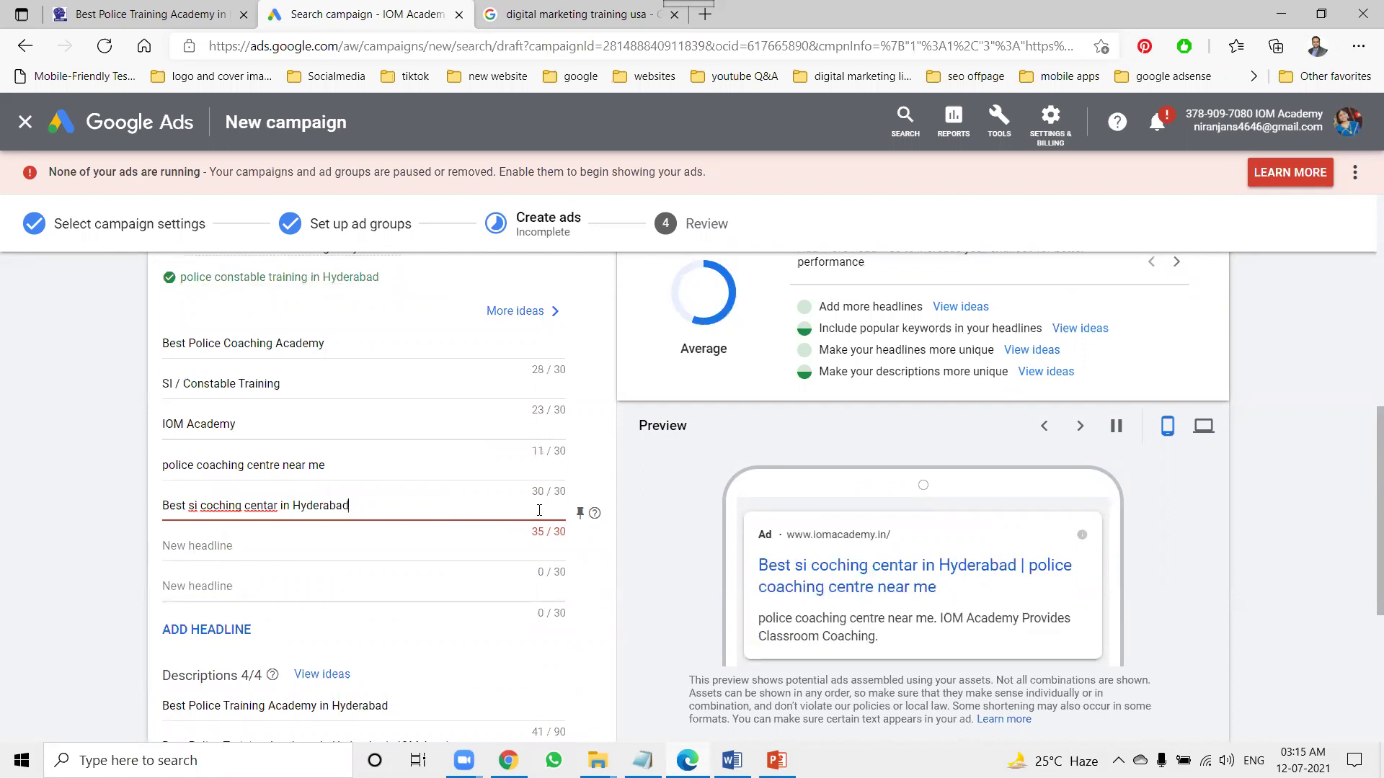
key(BackSpace)
key(BackSpace)
key(BackSpace)
key(BackSpace)
key(BackSpace)
key(BackSpace)
key(BackSpace)
key(BackSpace)
key(BackSpace)
key(BackSpace)
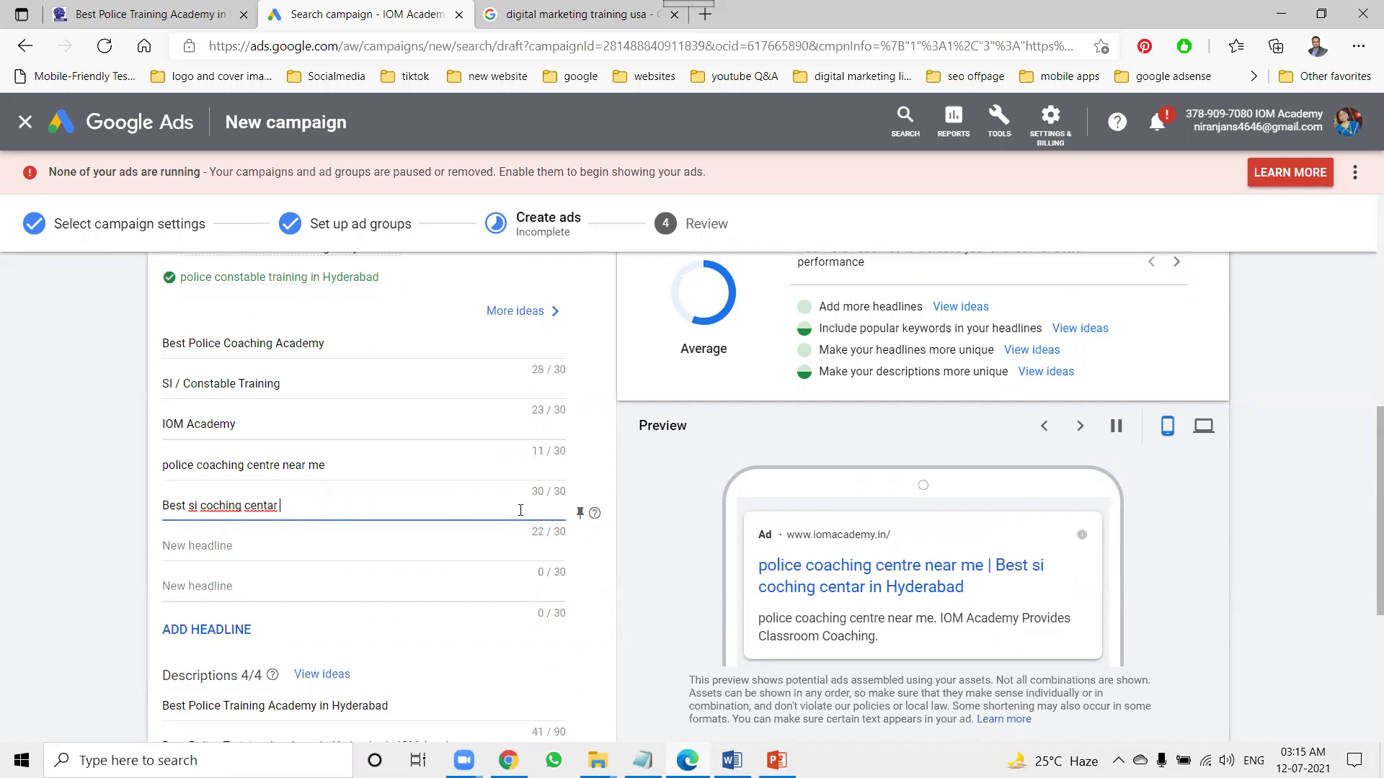
click(59, 489)
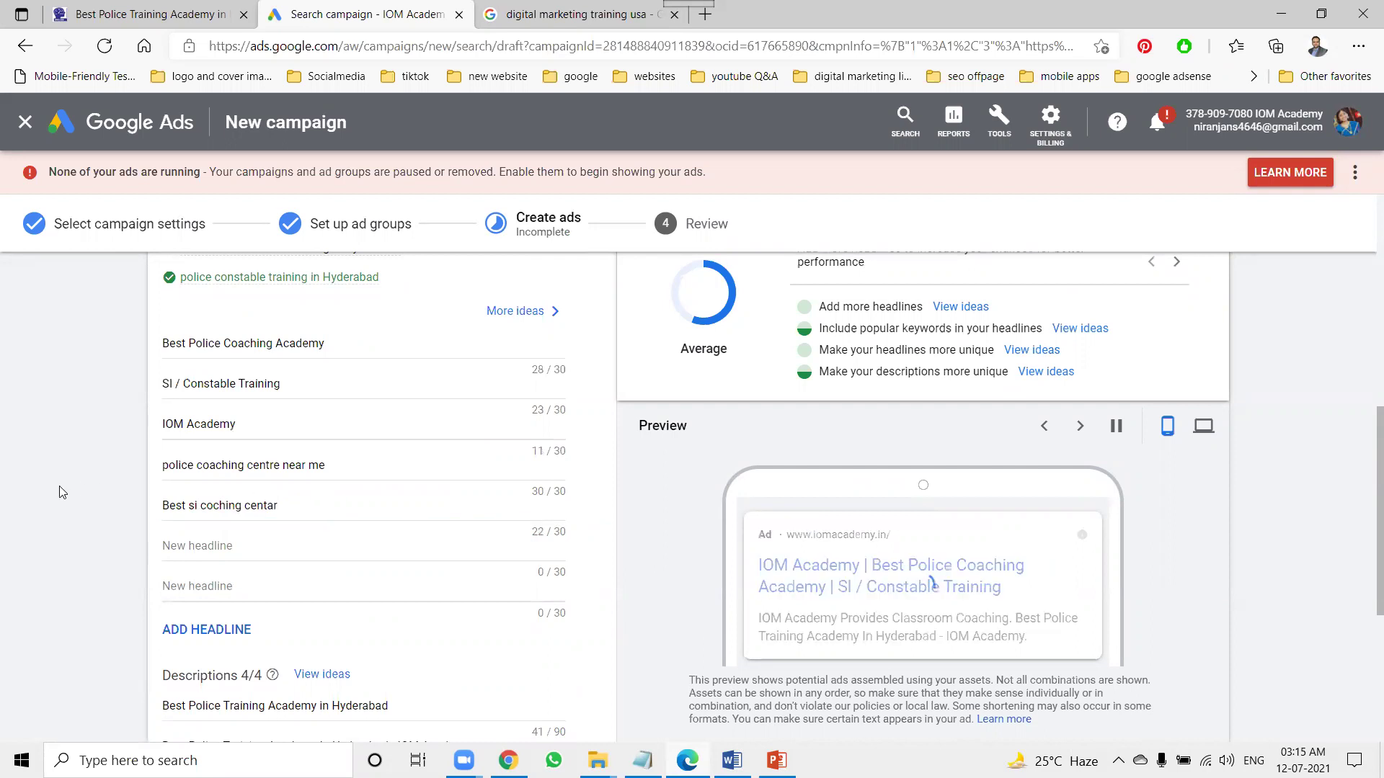
Step: Finish the responsive search ad and publish the campaign after reviewing its summary
scroll(99, 484, down, 5)
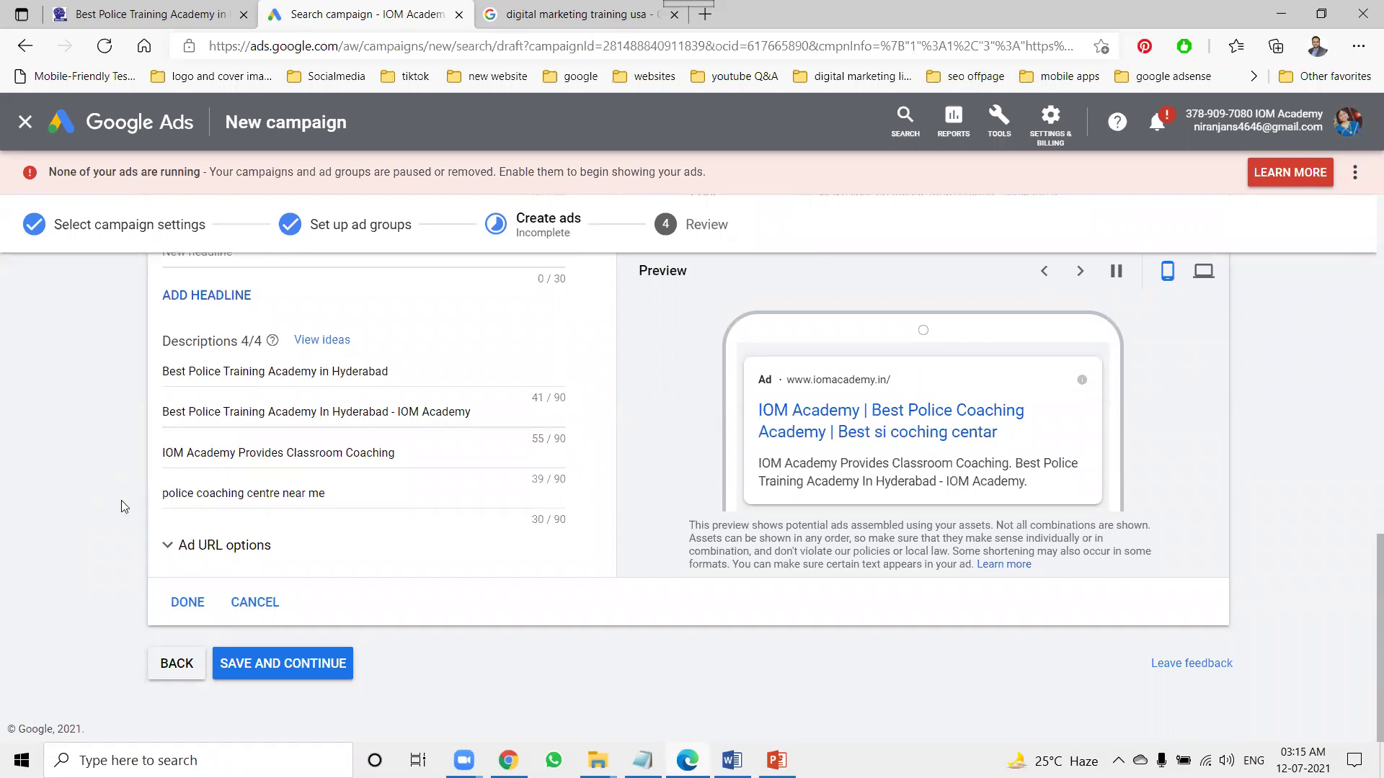
click(180, 602)
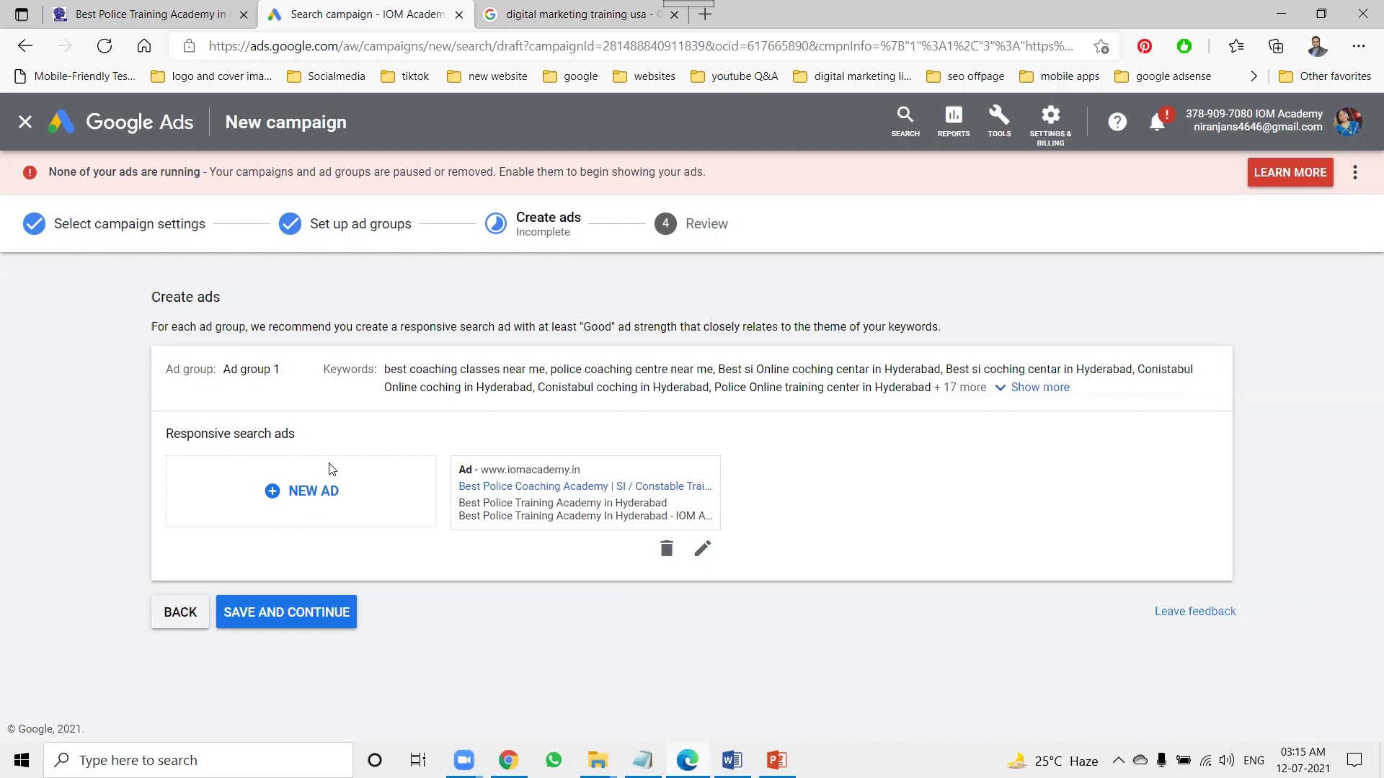
click(254, 607)
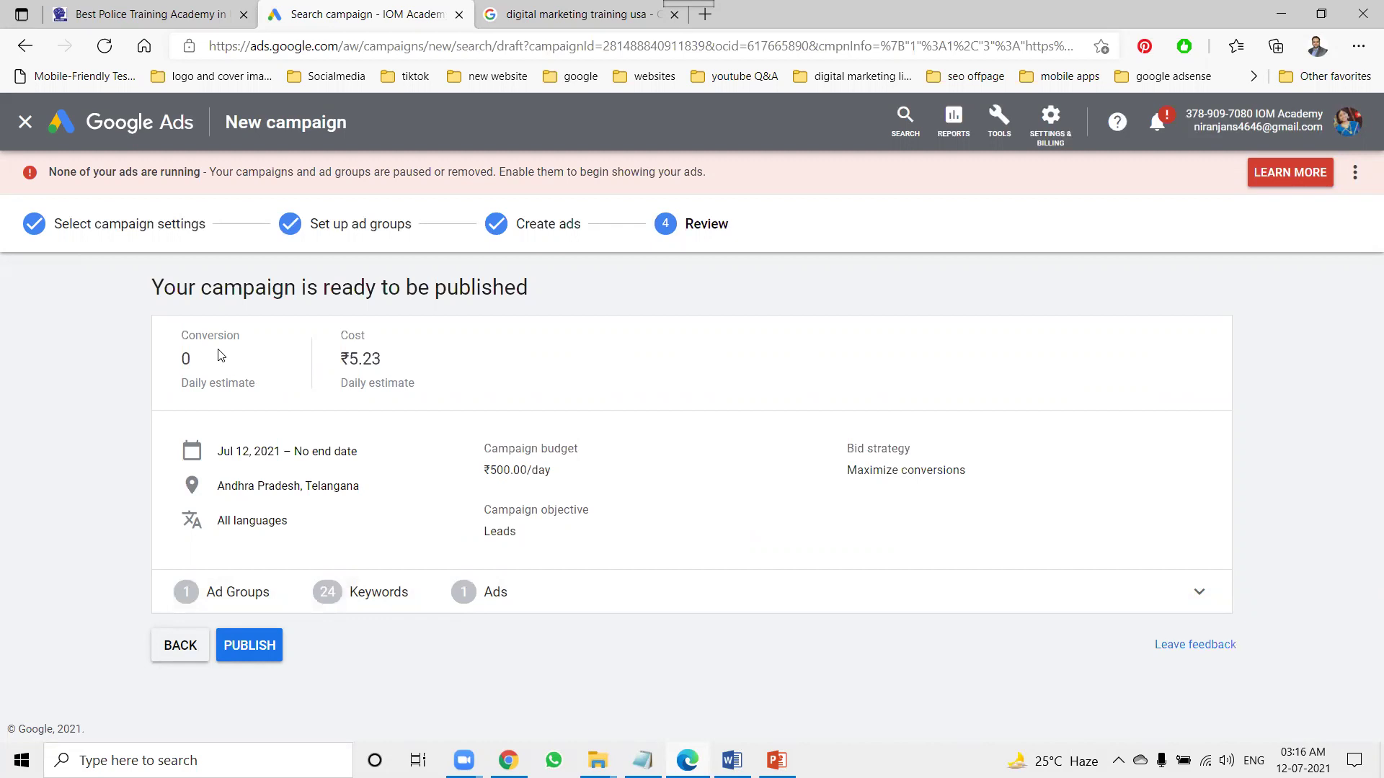
click(248, 662)
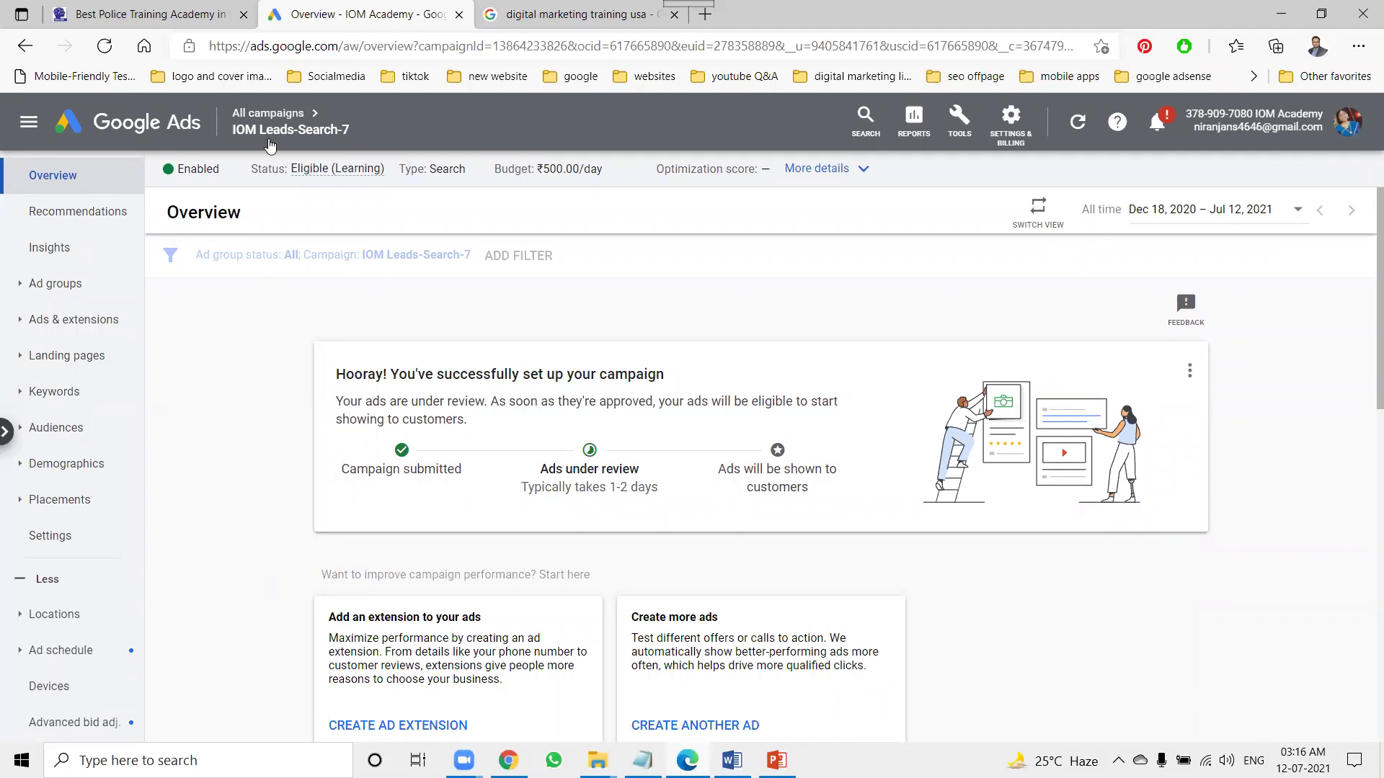
Step: Open the list of all campaigns and look through the new campaign's row and the account totals
click(266, 113)
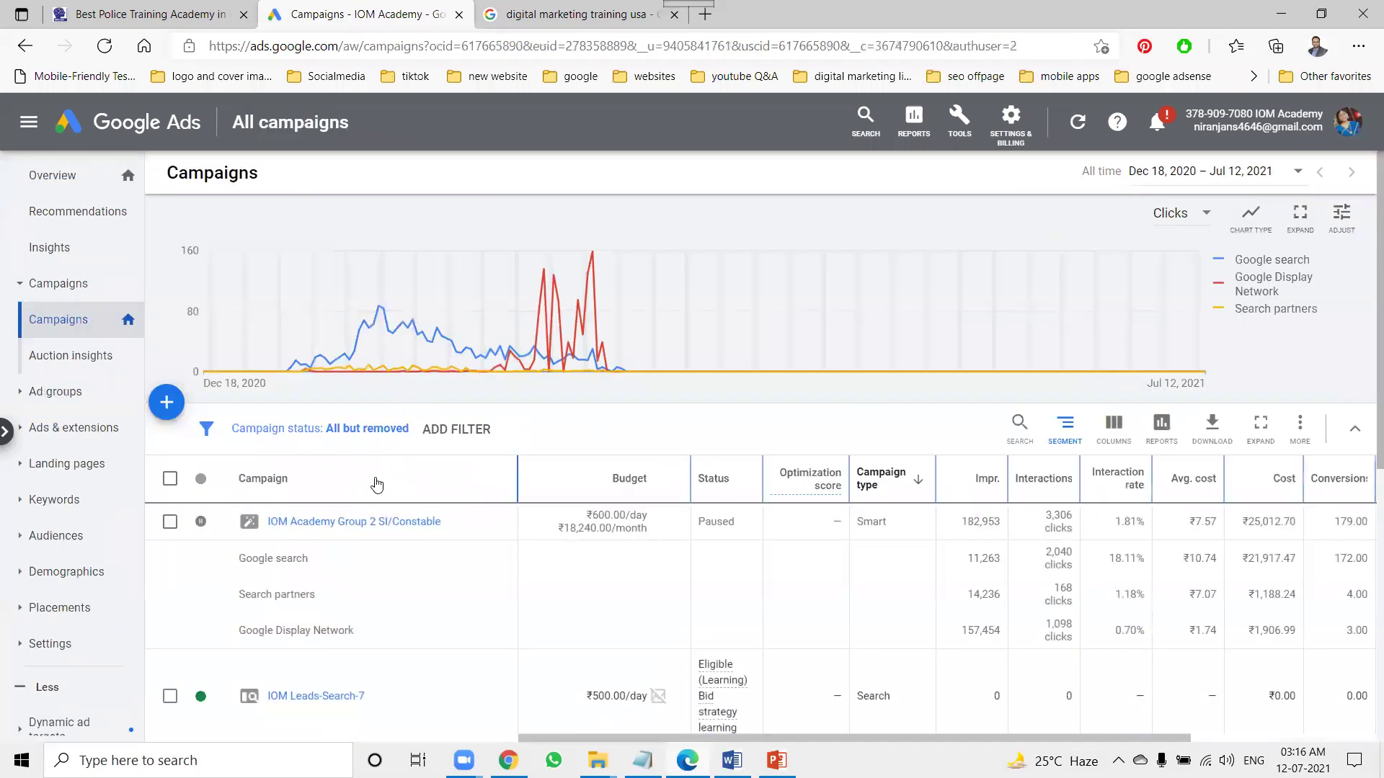
scroll(368, 510, down, 3)
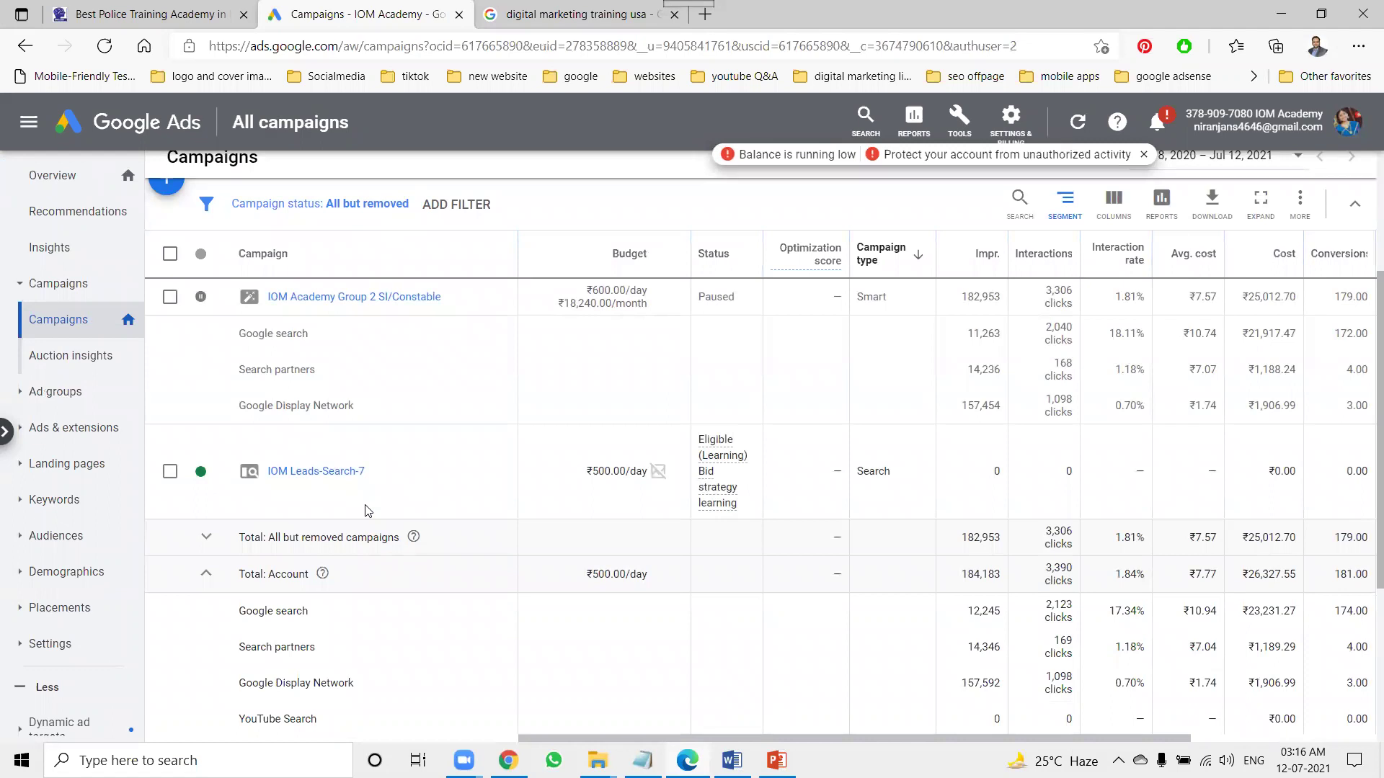
scroll(367, 511, down, 4)
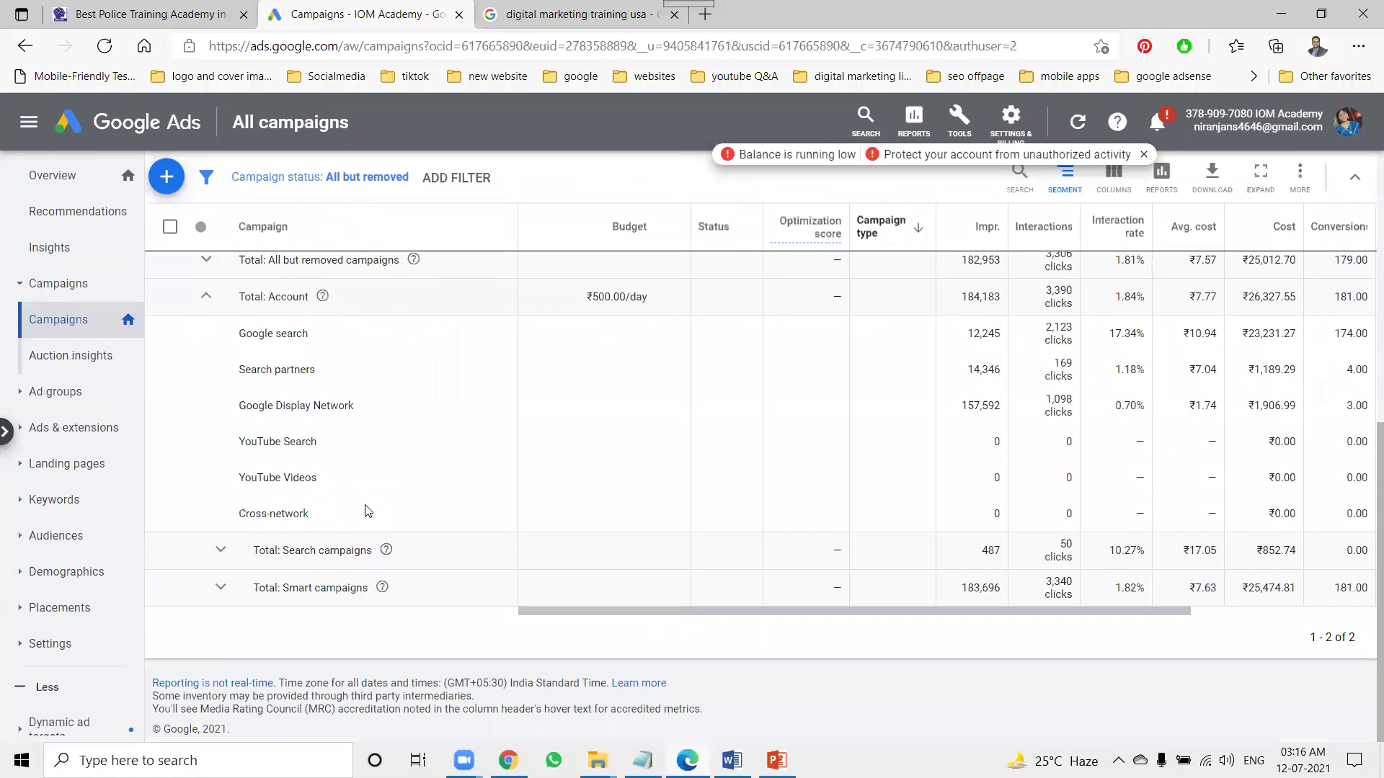
Step: Open Ad group 1 of the IOM Leads-Search-7 campaign and download its search keywords report as .pdf
scroll(368, 510, up, 5)
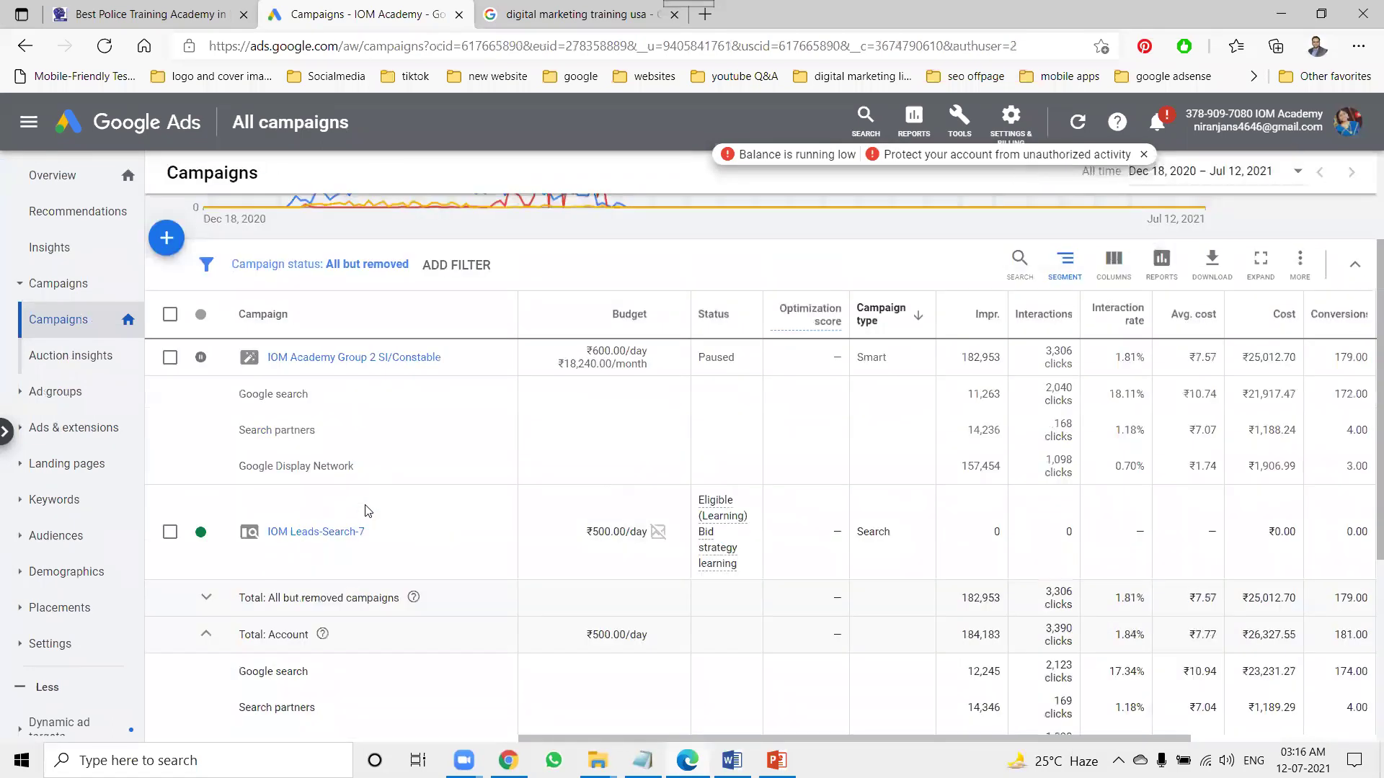
click(335, 534)
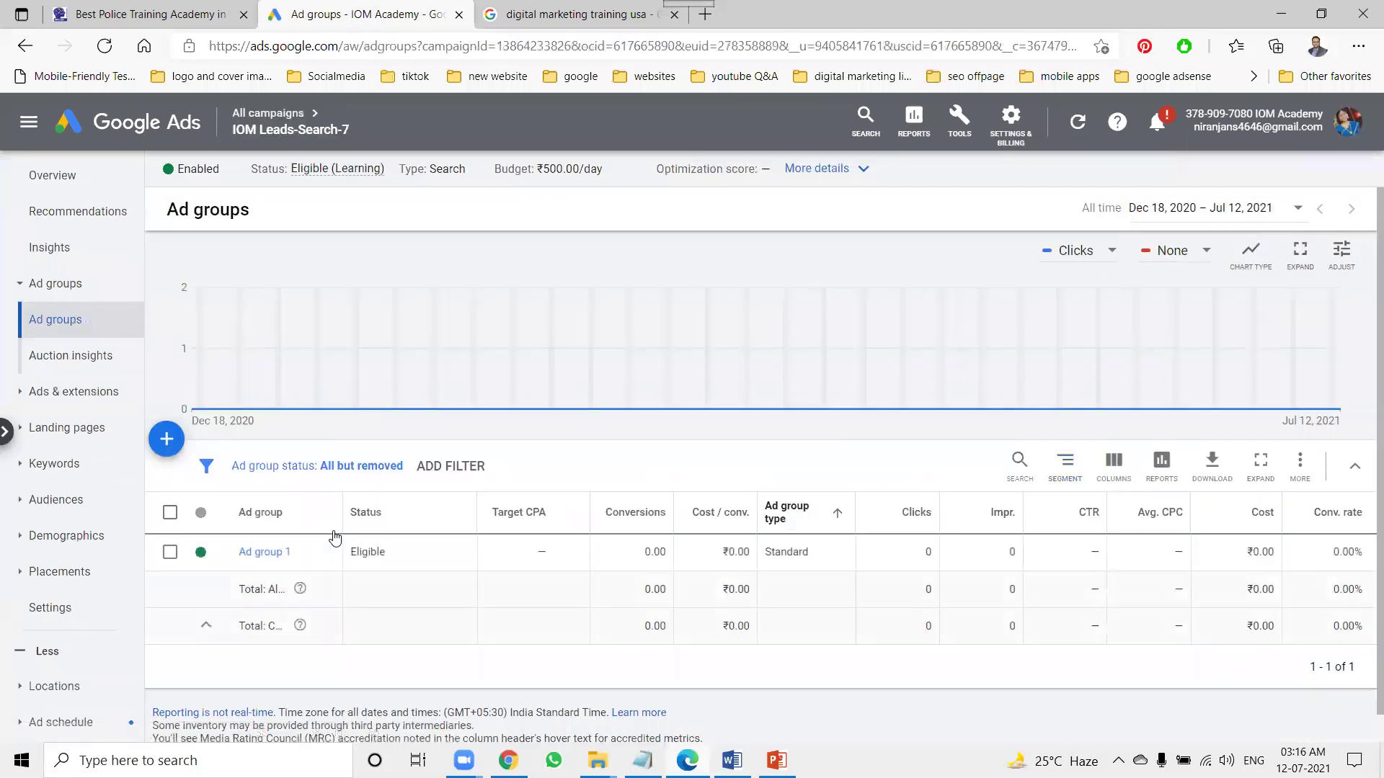
click(272, 552)
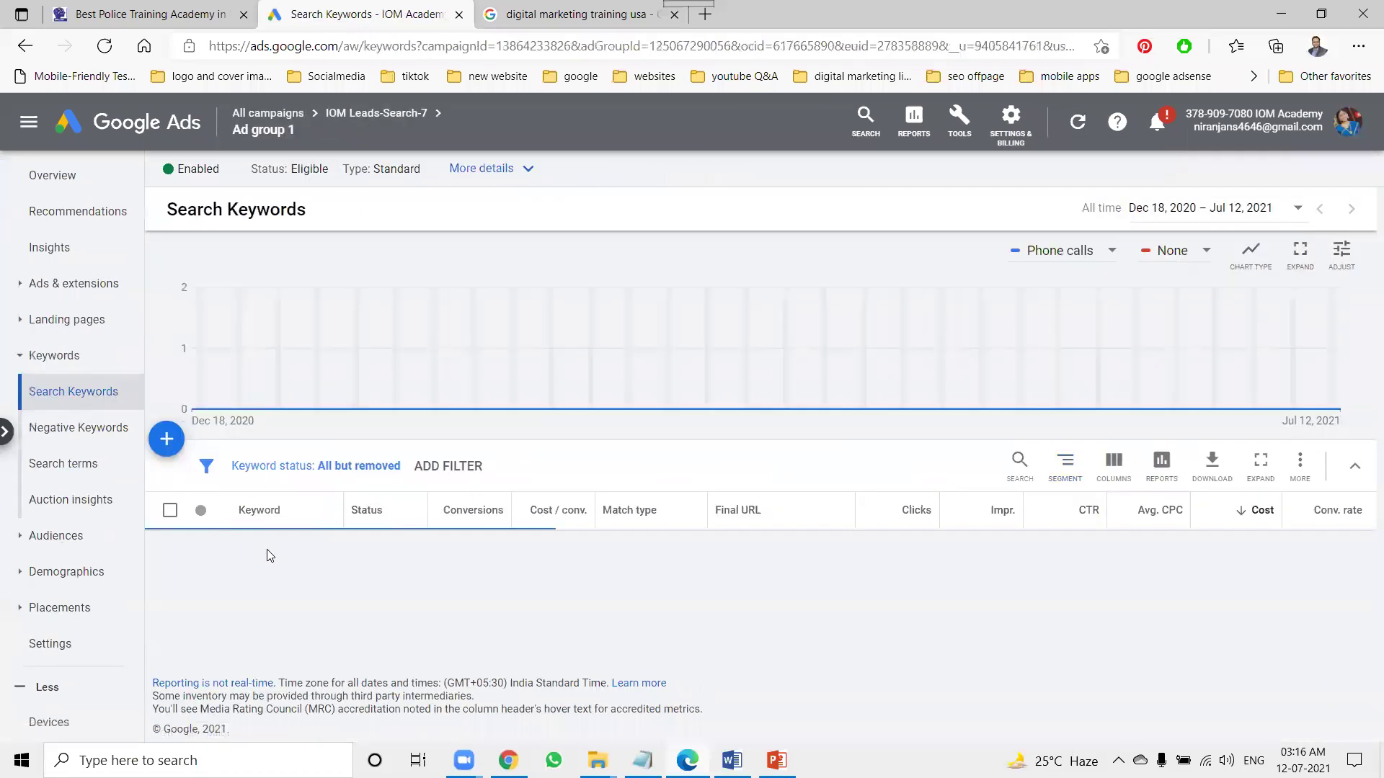
scroll(208, 549, down, 5)
scroll(208, 549, down, 2)
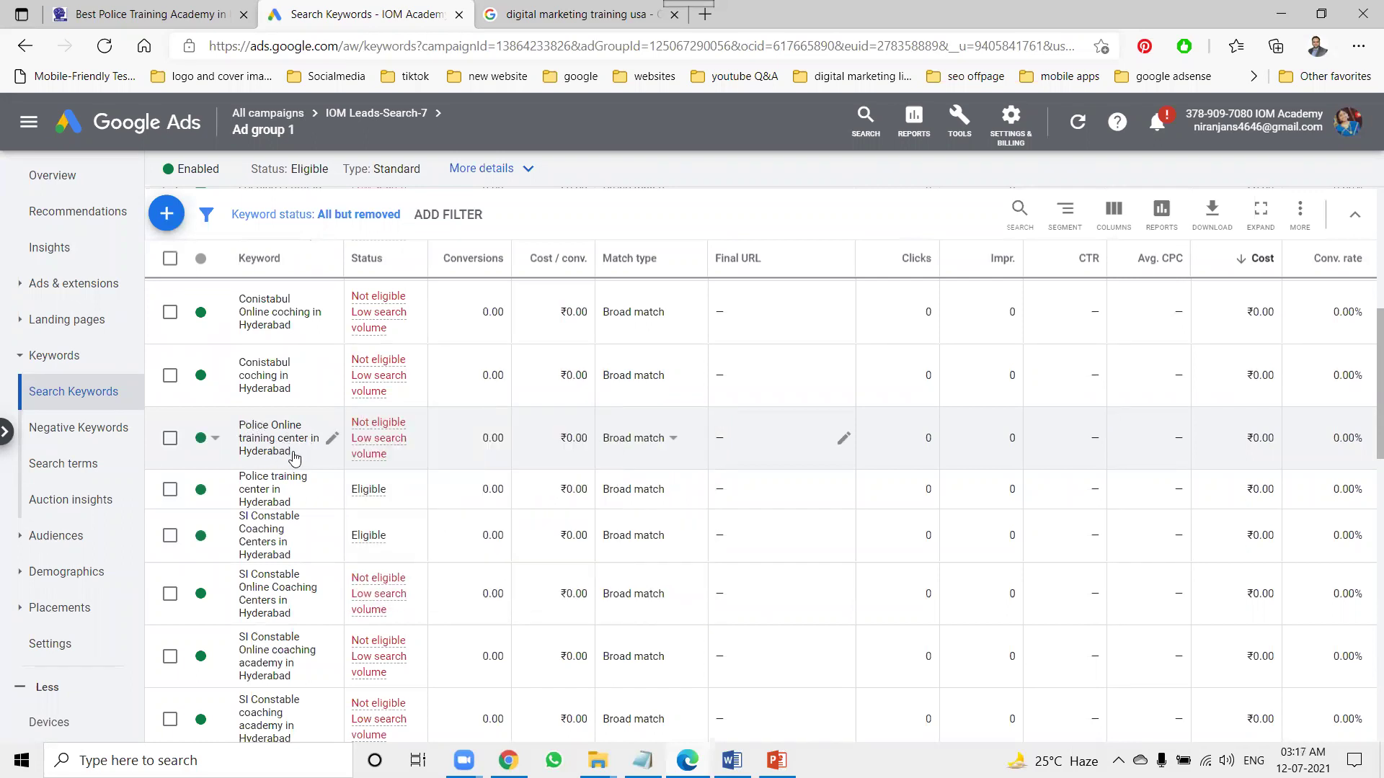
click(1211, 211)
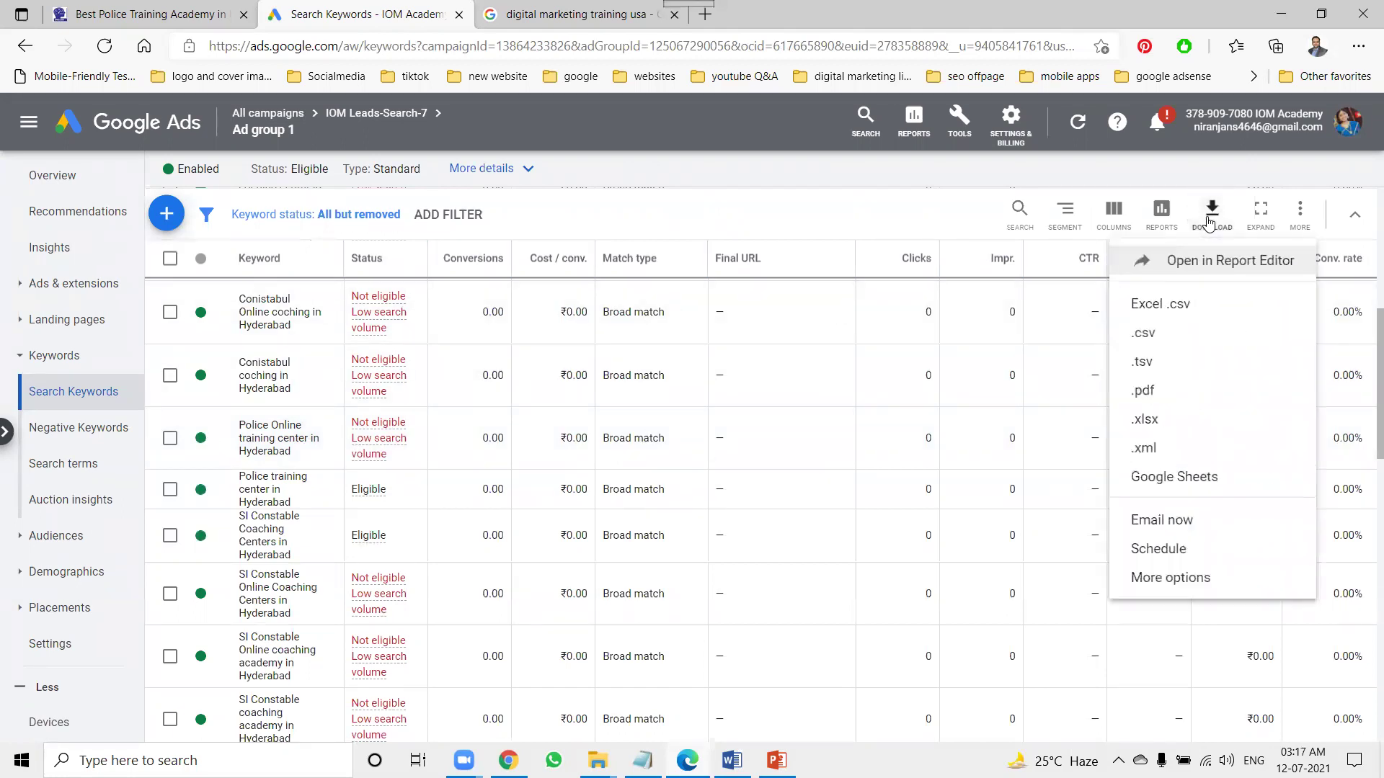
click(1152, 400)
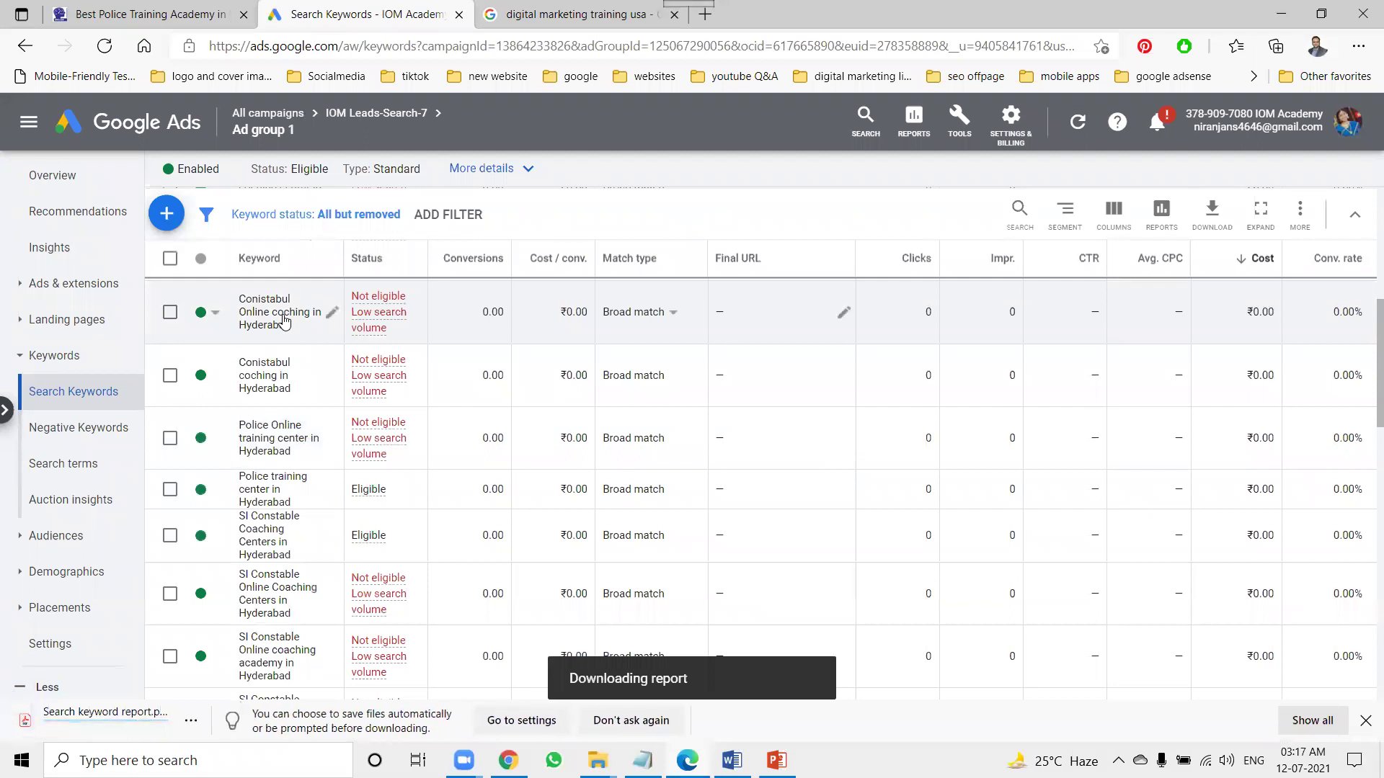
Step: Change the keyword "Conistabul Online coching in Hyderabad" to "Conistable Online coching in Hyderabad" with Exact match and save it
click(333, 313)
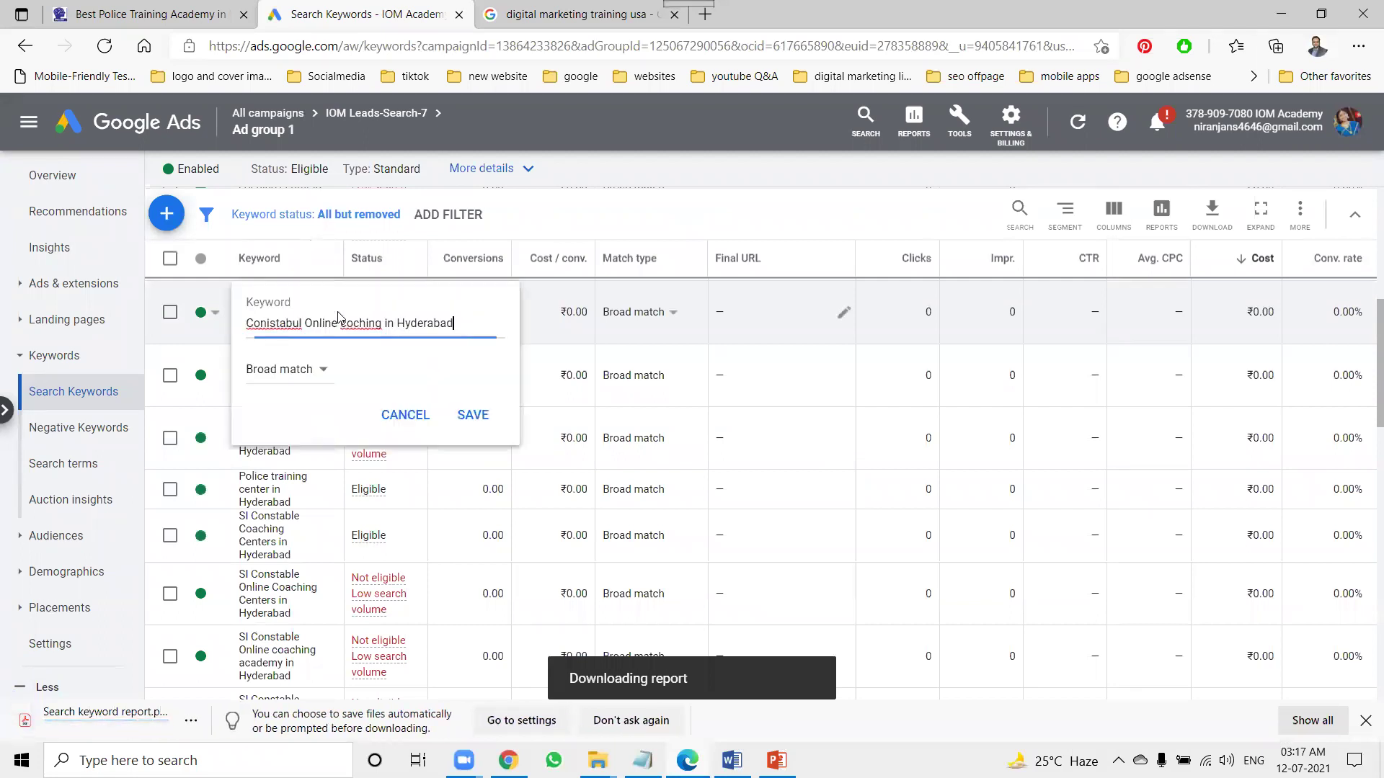
click(317, 372)
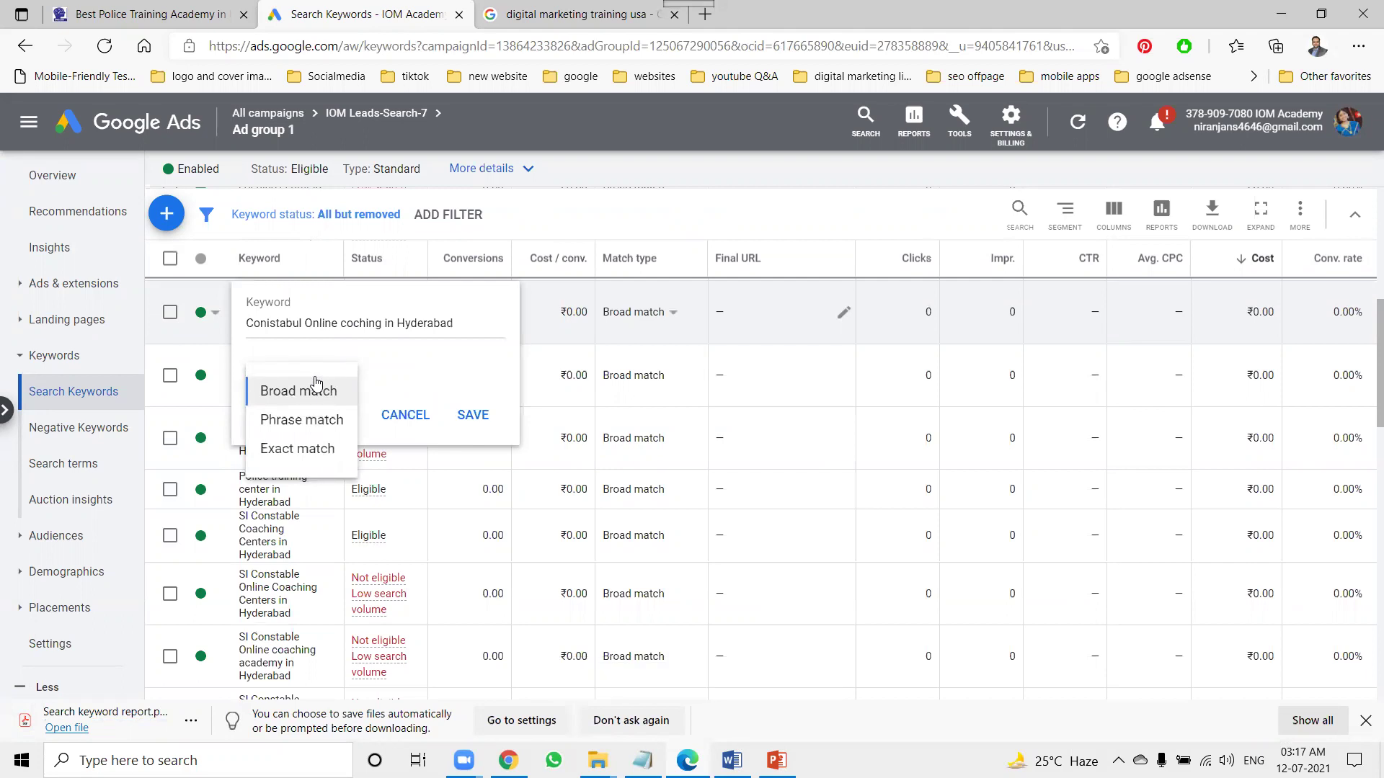
click(300, 323)
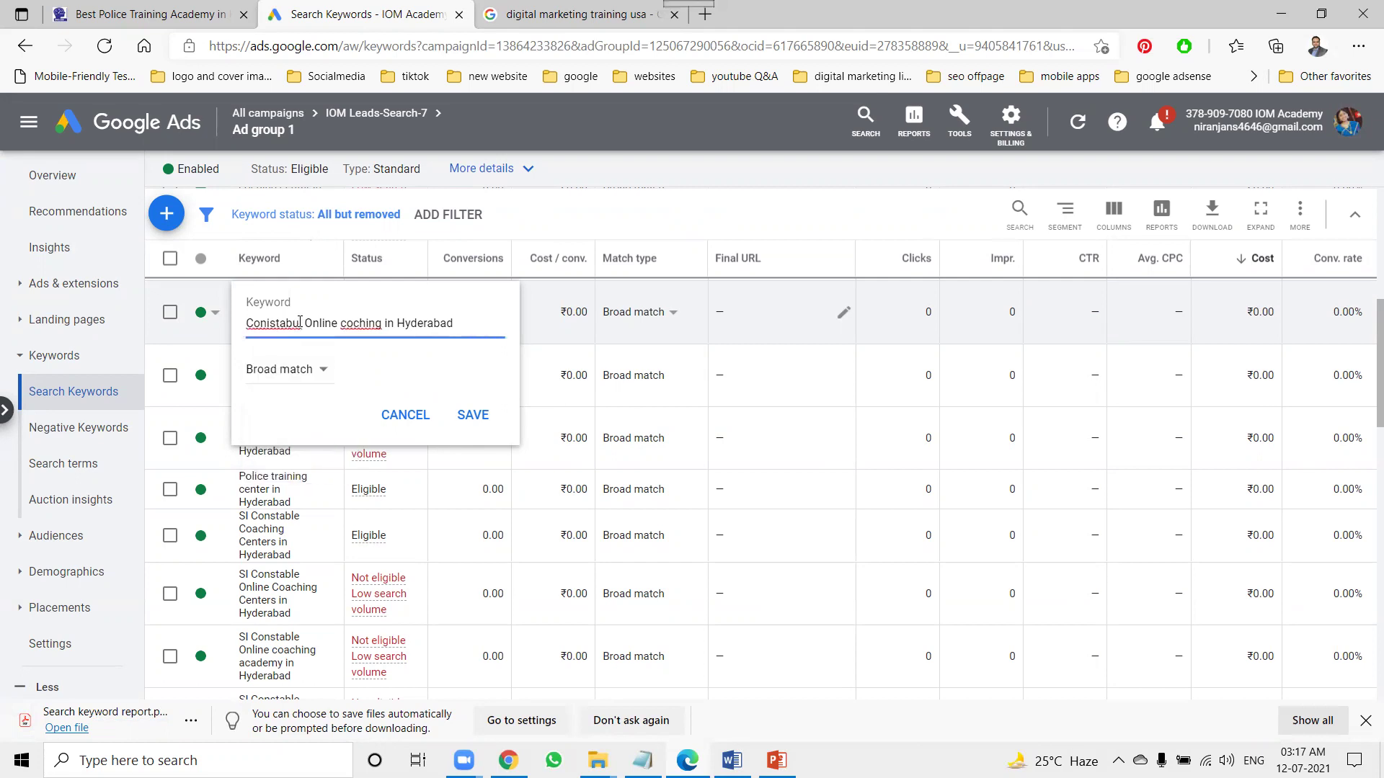
double_click(300, 323)
text(Constable)
click(292, 369)
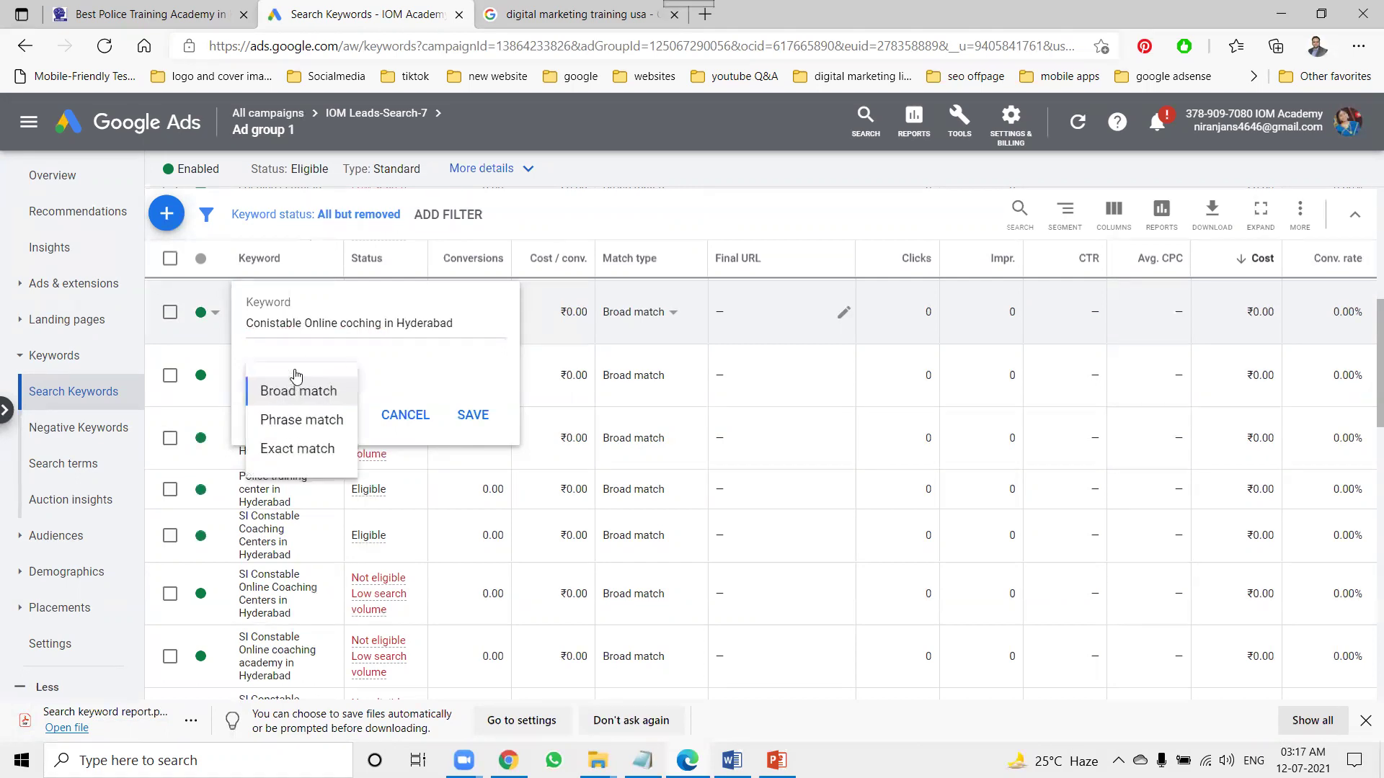
click(279, 448)
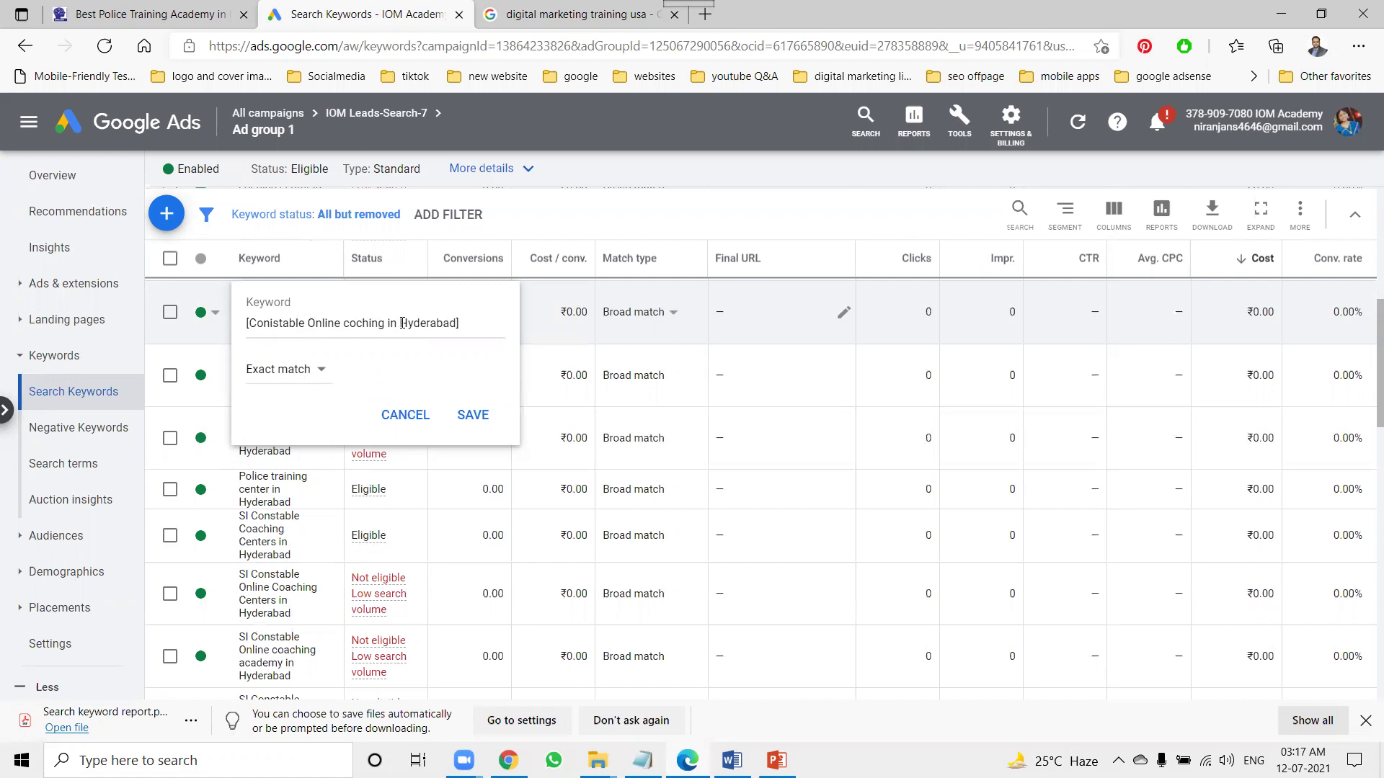
click(477, 414)
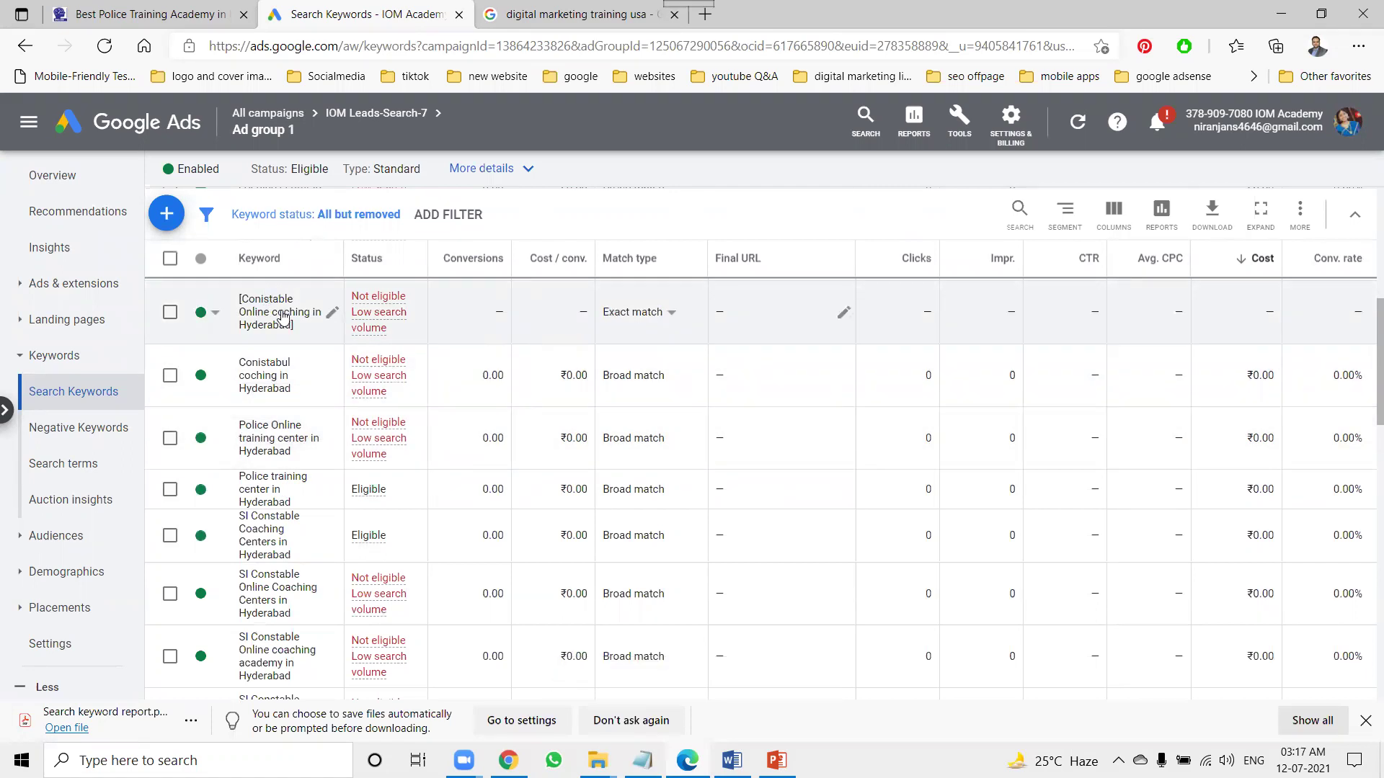
Step: Remove the opening bracket from the edited Conistable keyword, reapply Exact match and save it as "[Conistable Online coching in Hyderabad]]"
click(329, 313)
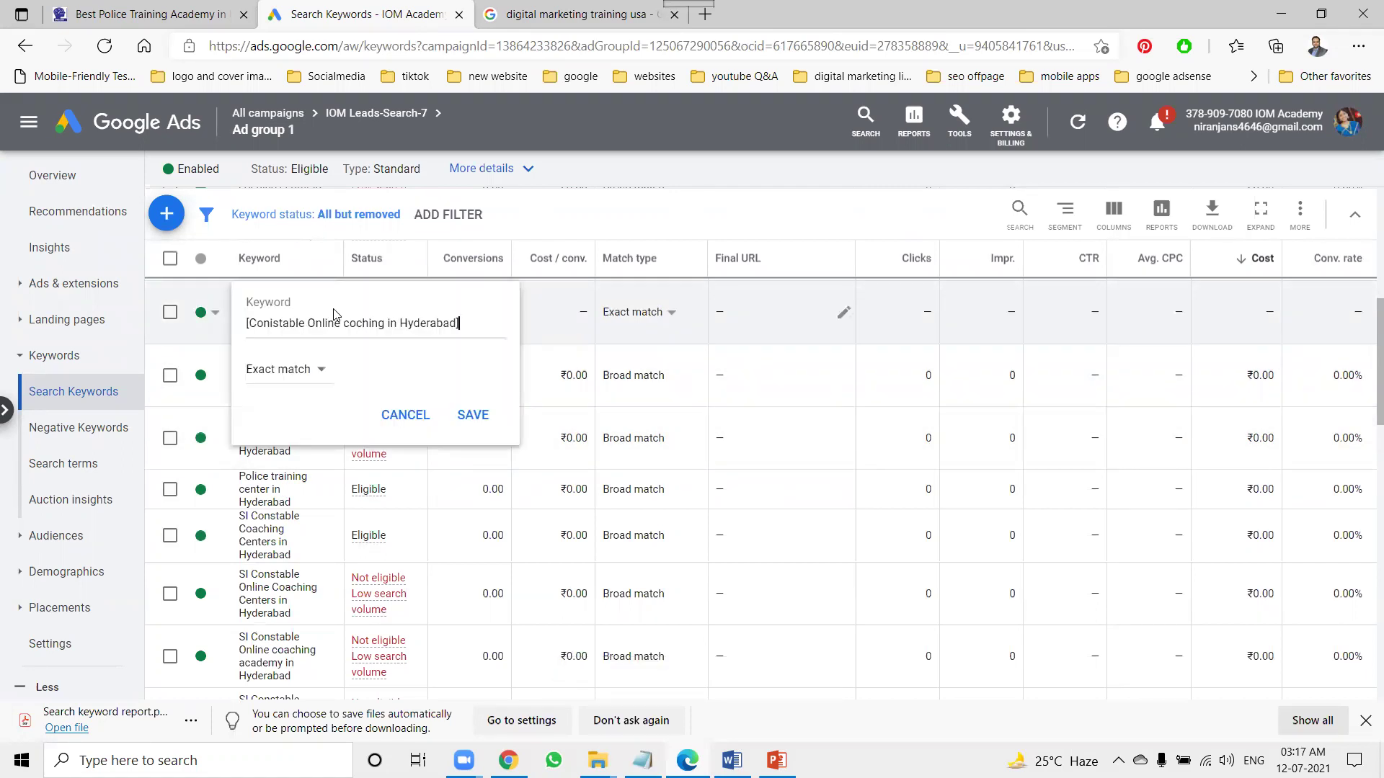
click(252, 324)
key(BackSpace)
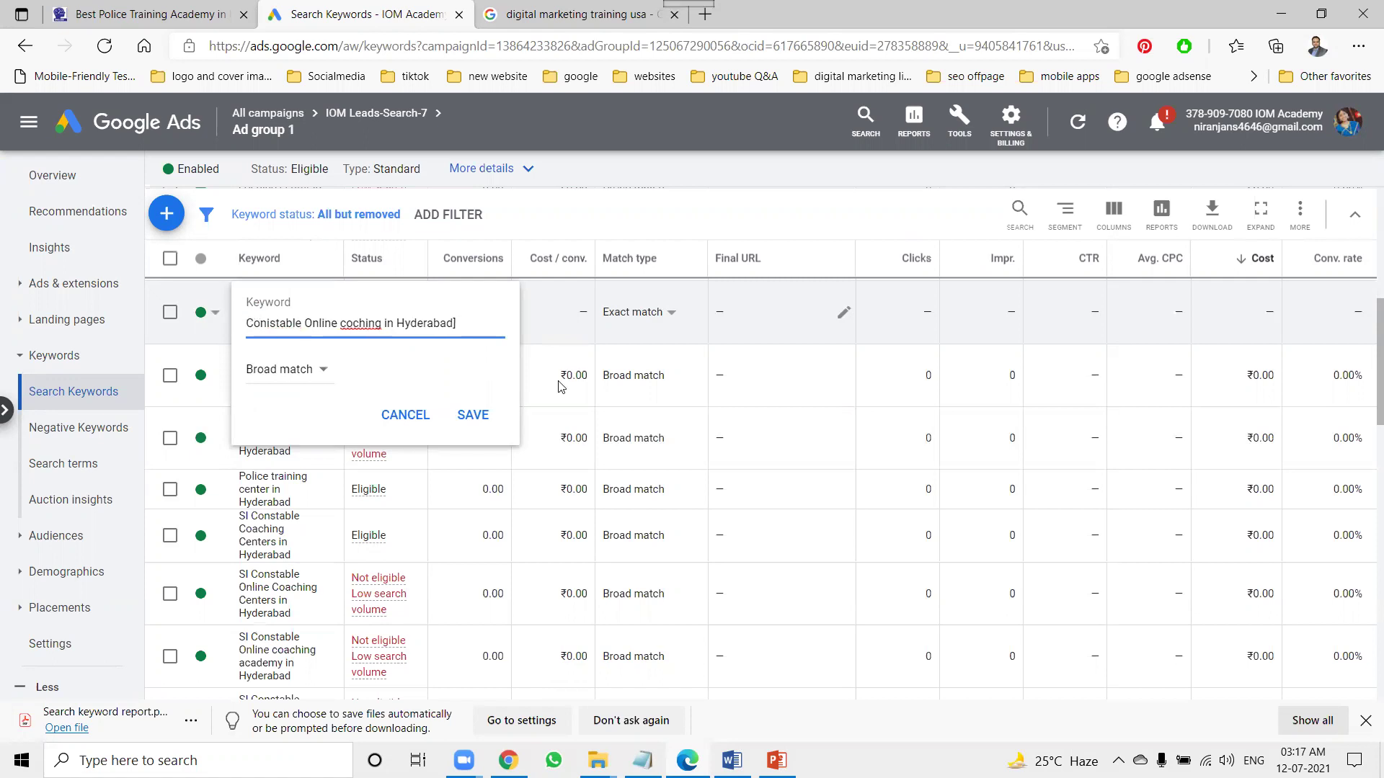
click(467, 322)
click(288, 384)
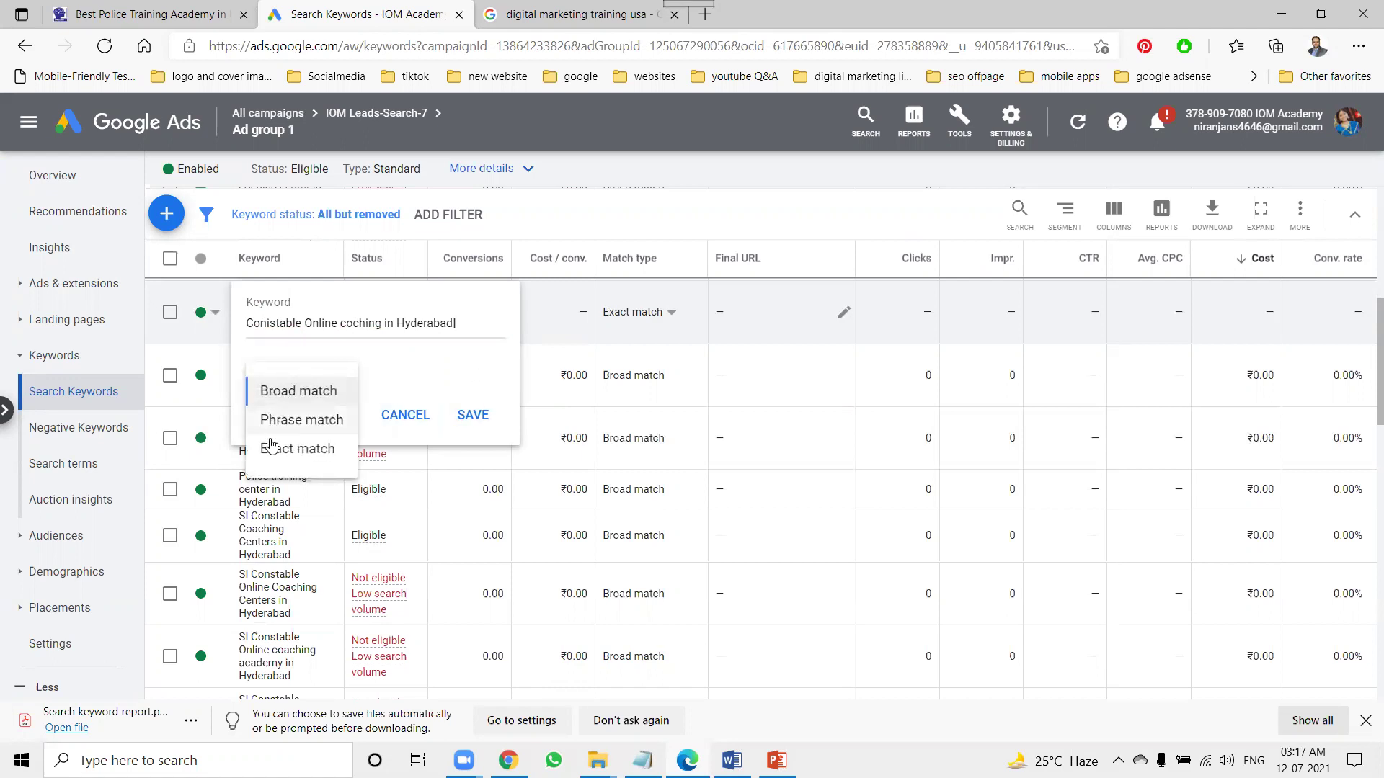
click(273, 448)
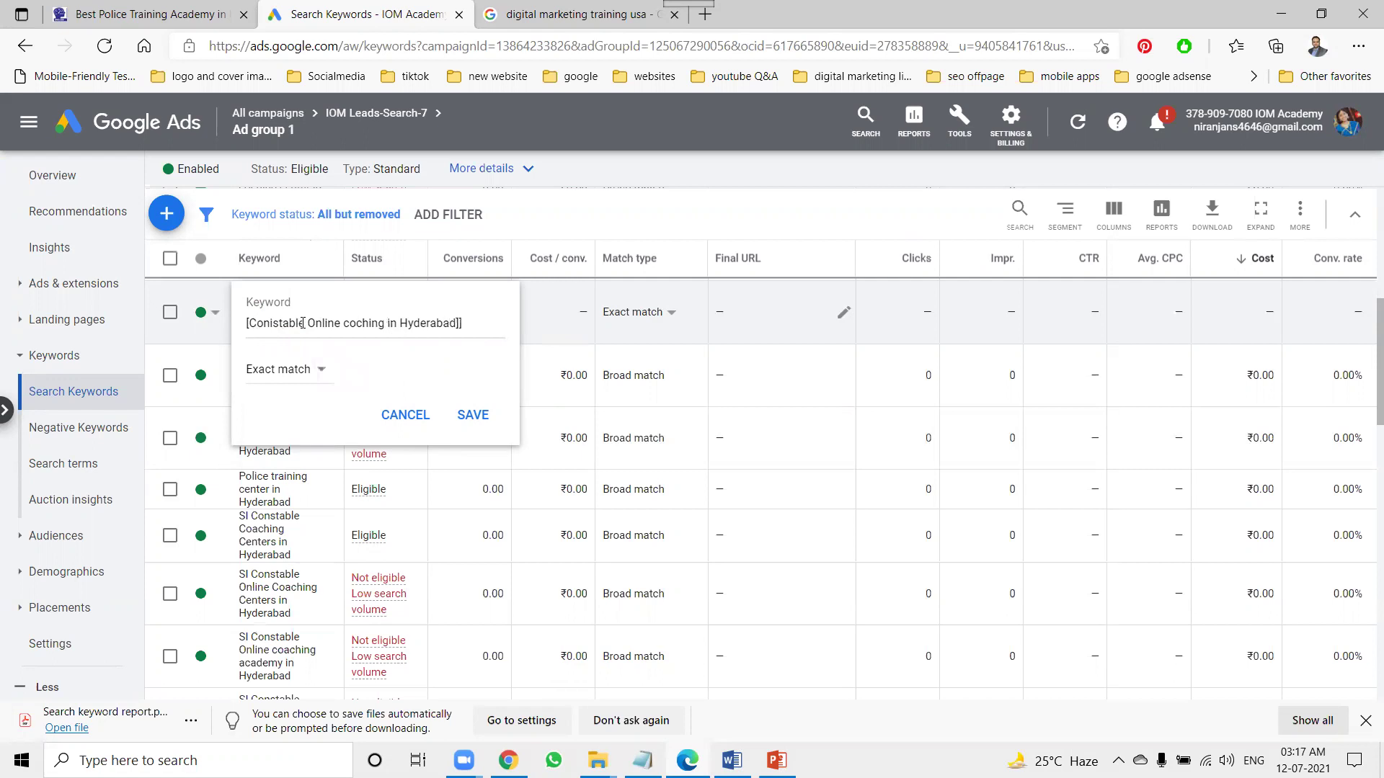
click(482, 422)
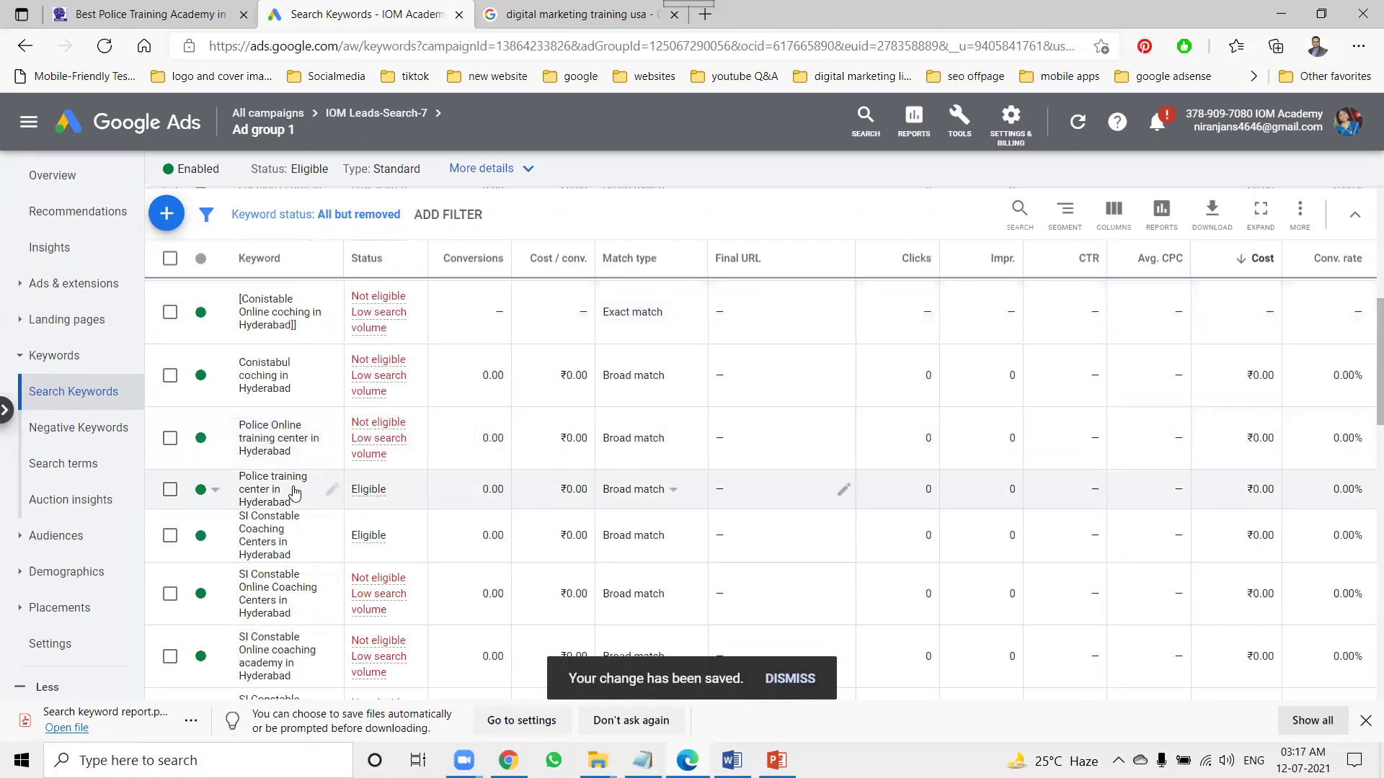
Step: Set the keyword "Police training center in Hyderabad" to Phrase match and save the change
click(331, 489)
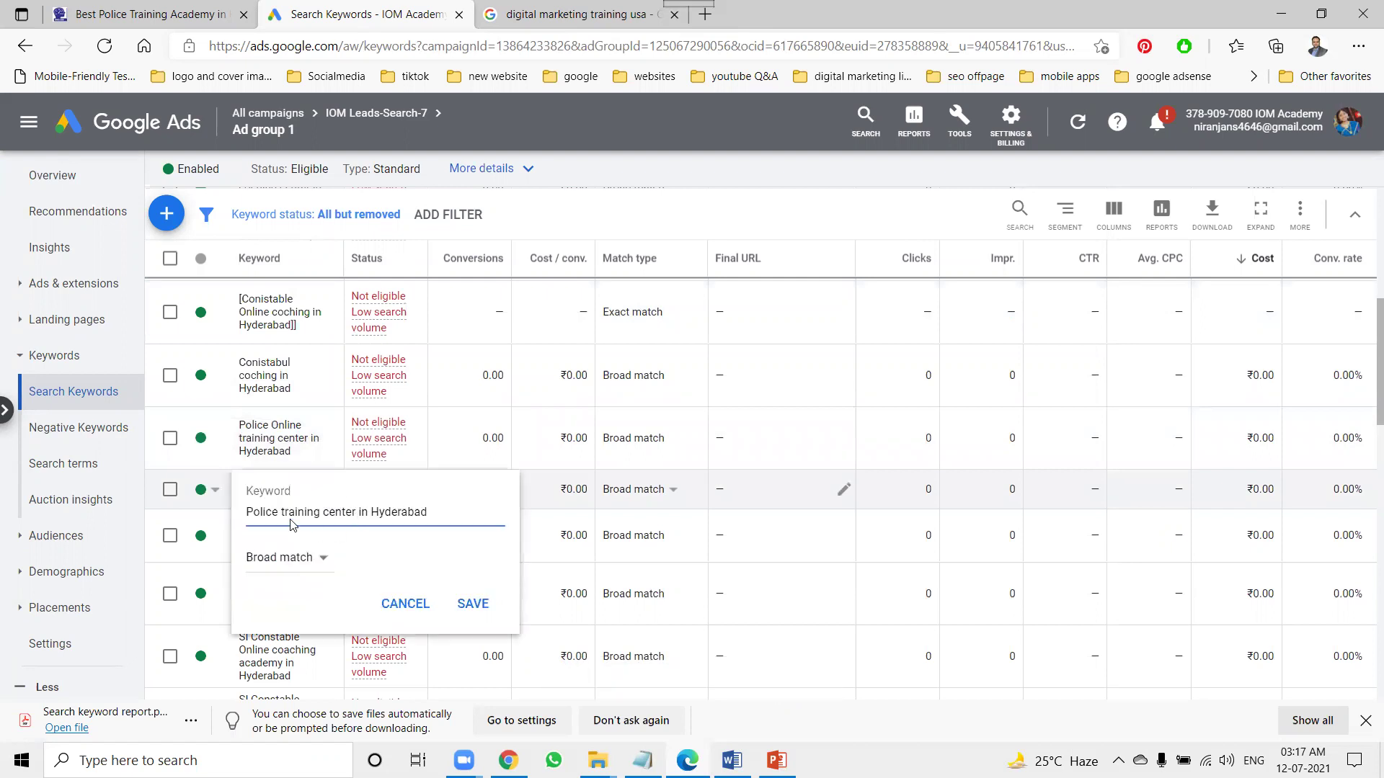
click(323, 558)
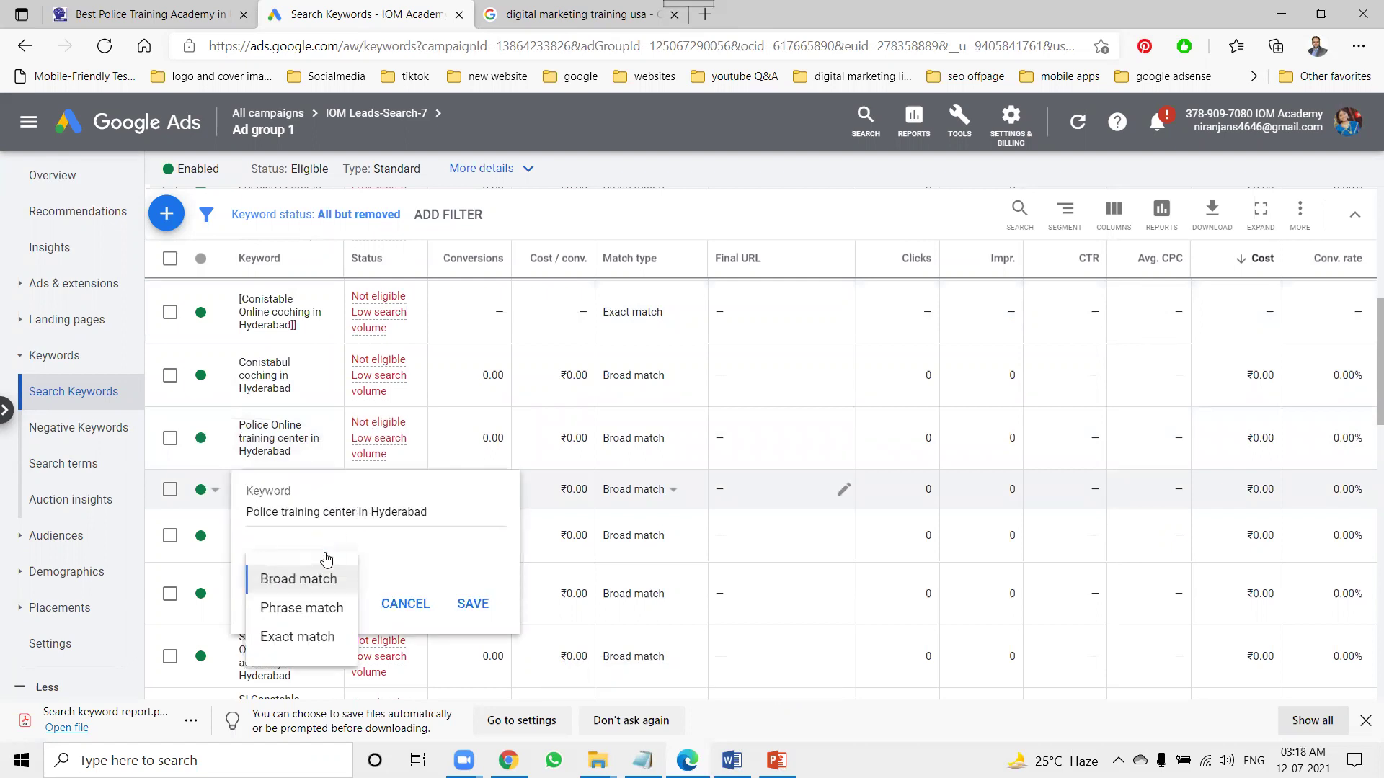
click(292, 611)
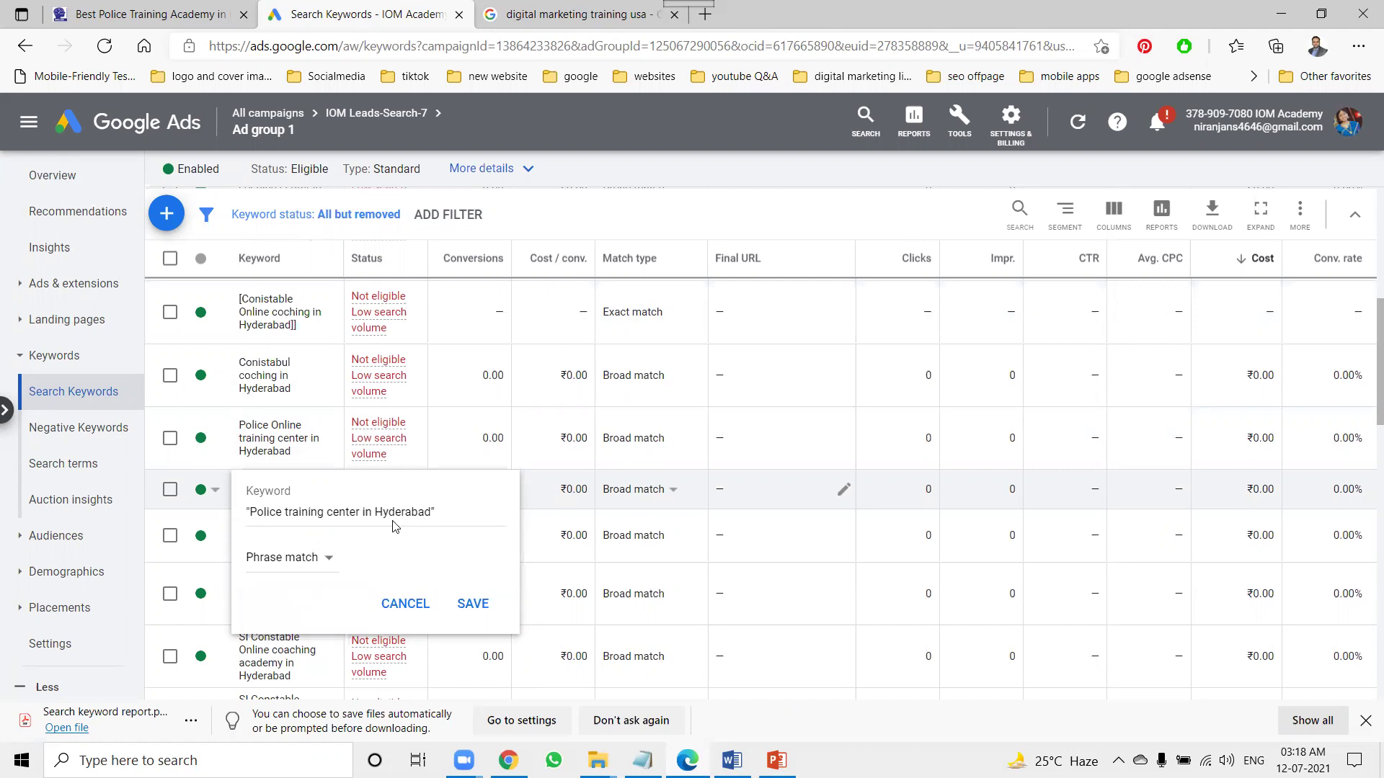
key(ctrl+plus)
key(ctrl+plus)
key(ctrl+plus)
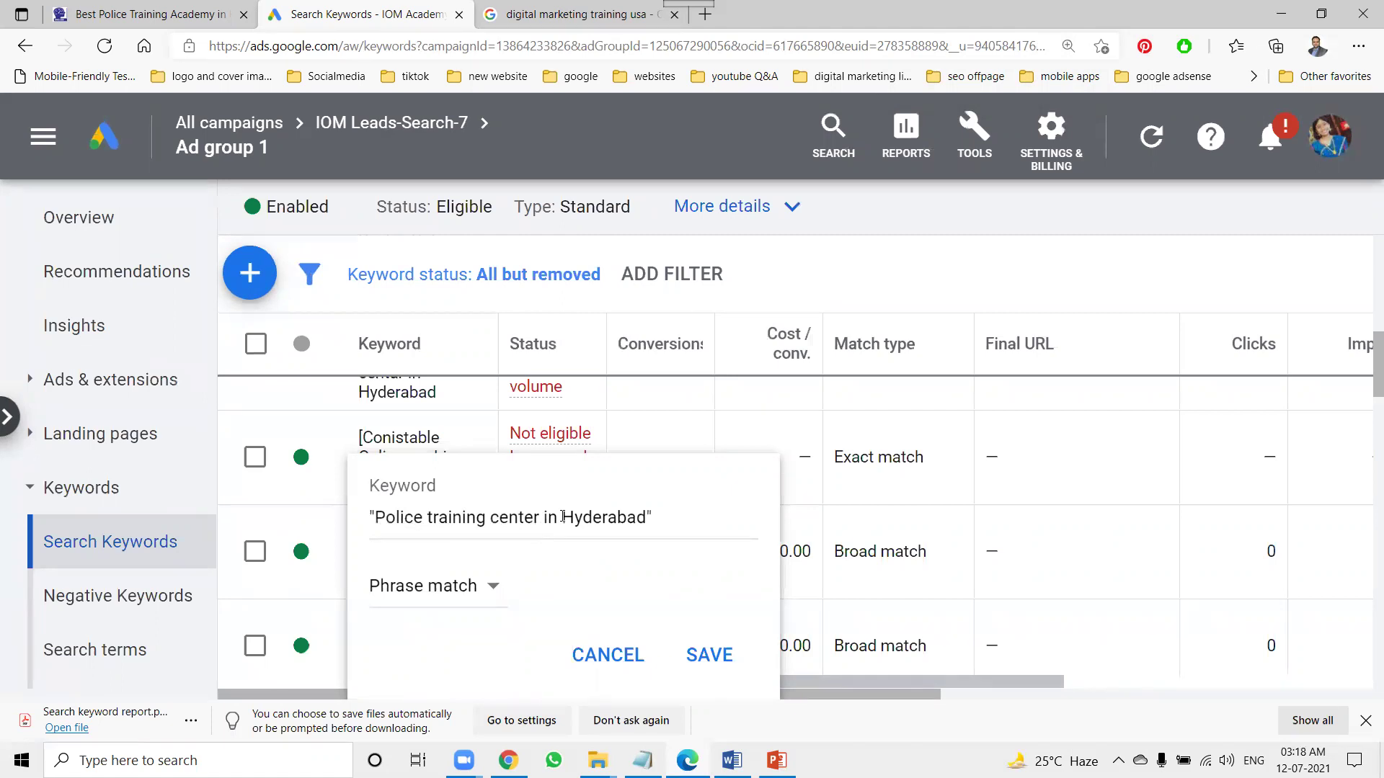
click(732, 638)
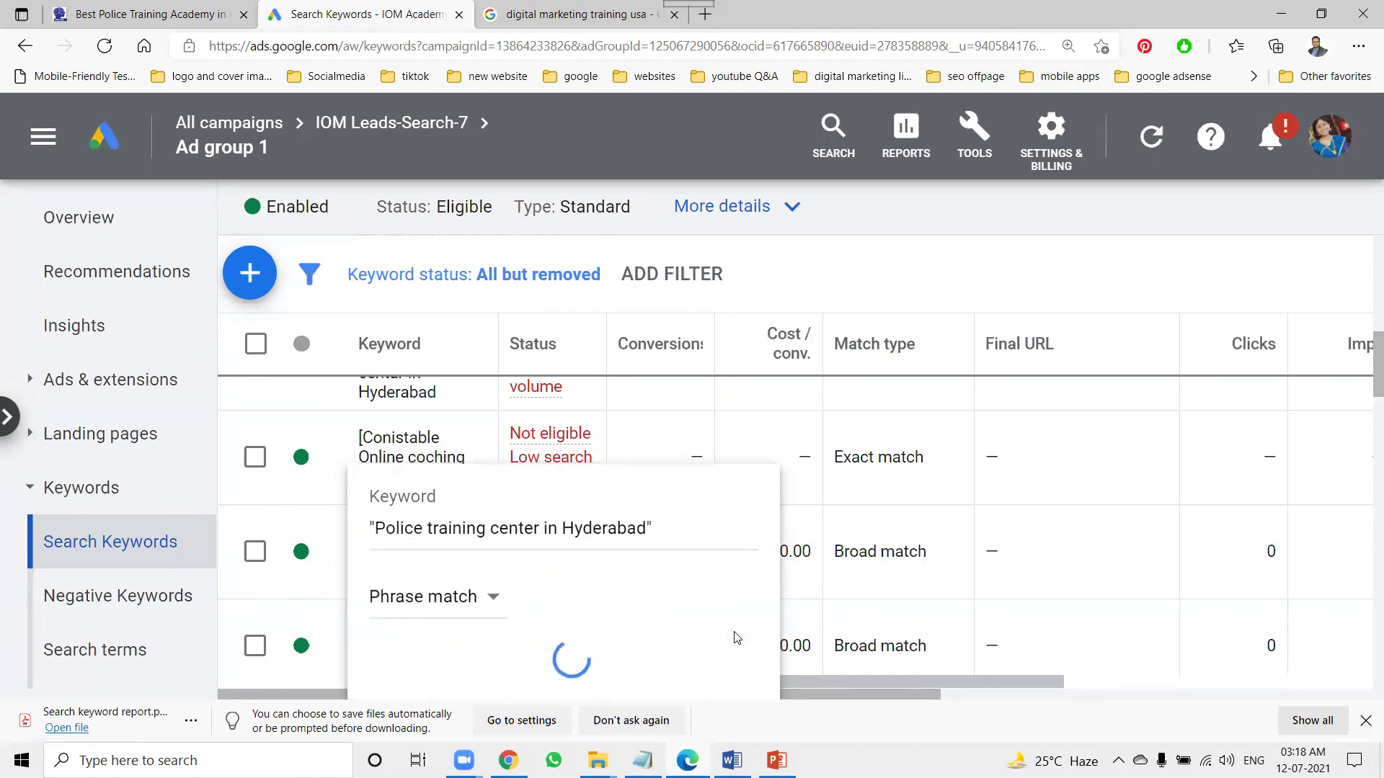
mouse_move(513, 454)
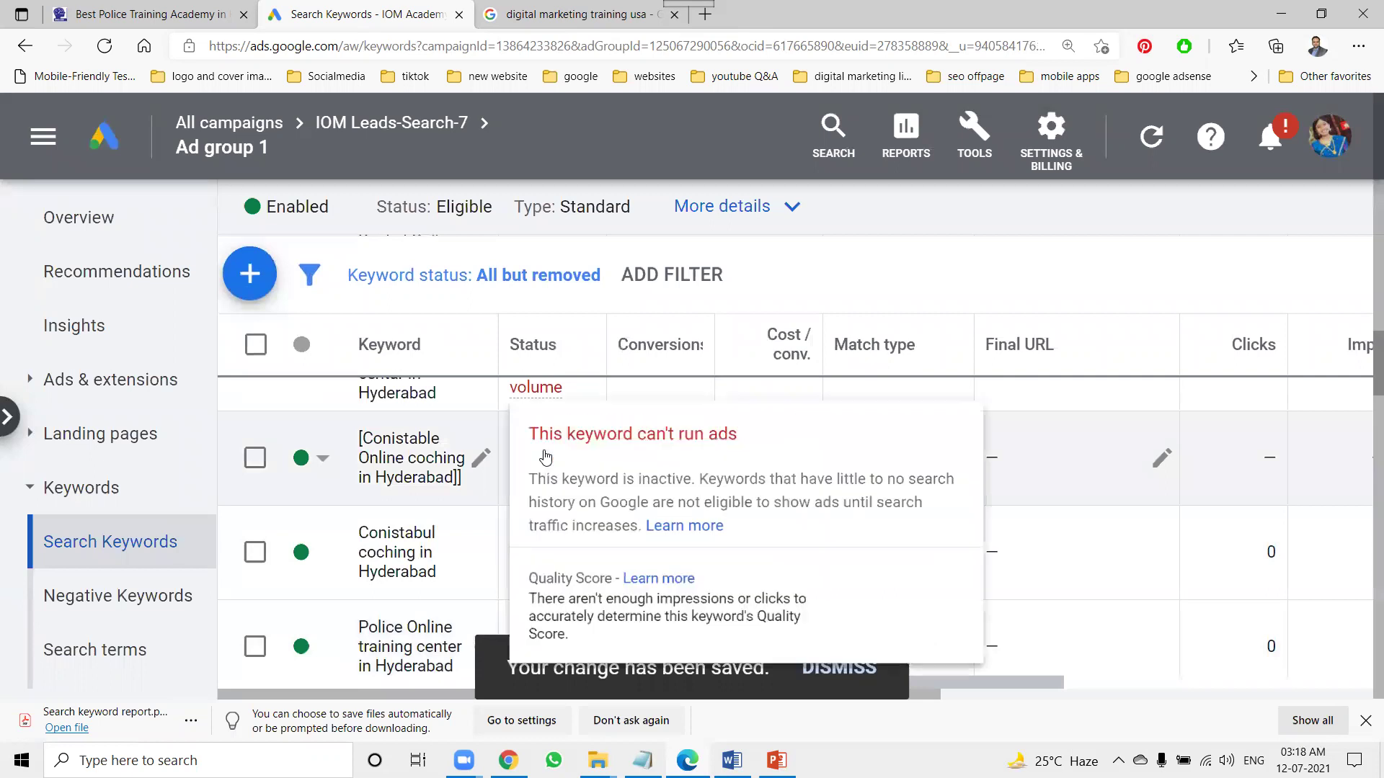
key(ctrl+0)
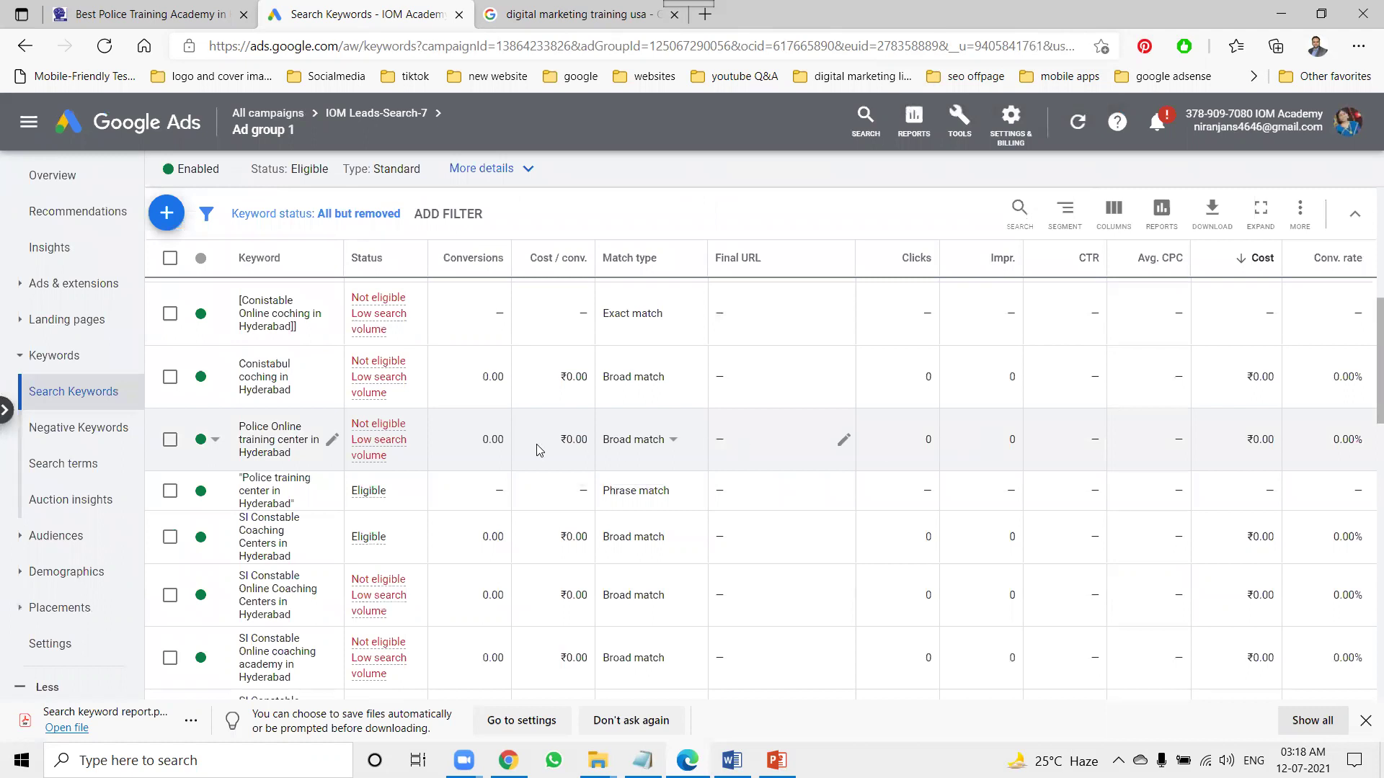
Step: Look through the ad group's remaining keywords and match types, and review the campaign rows in the list of all campaigns
scroll(395, 507, down, 10)
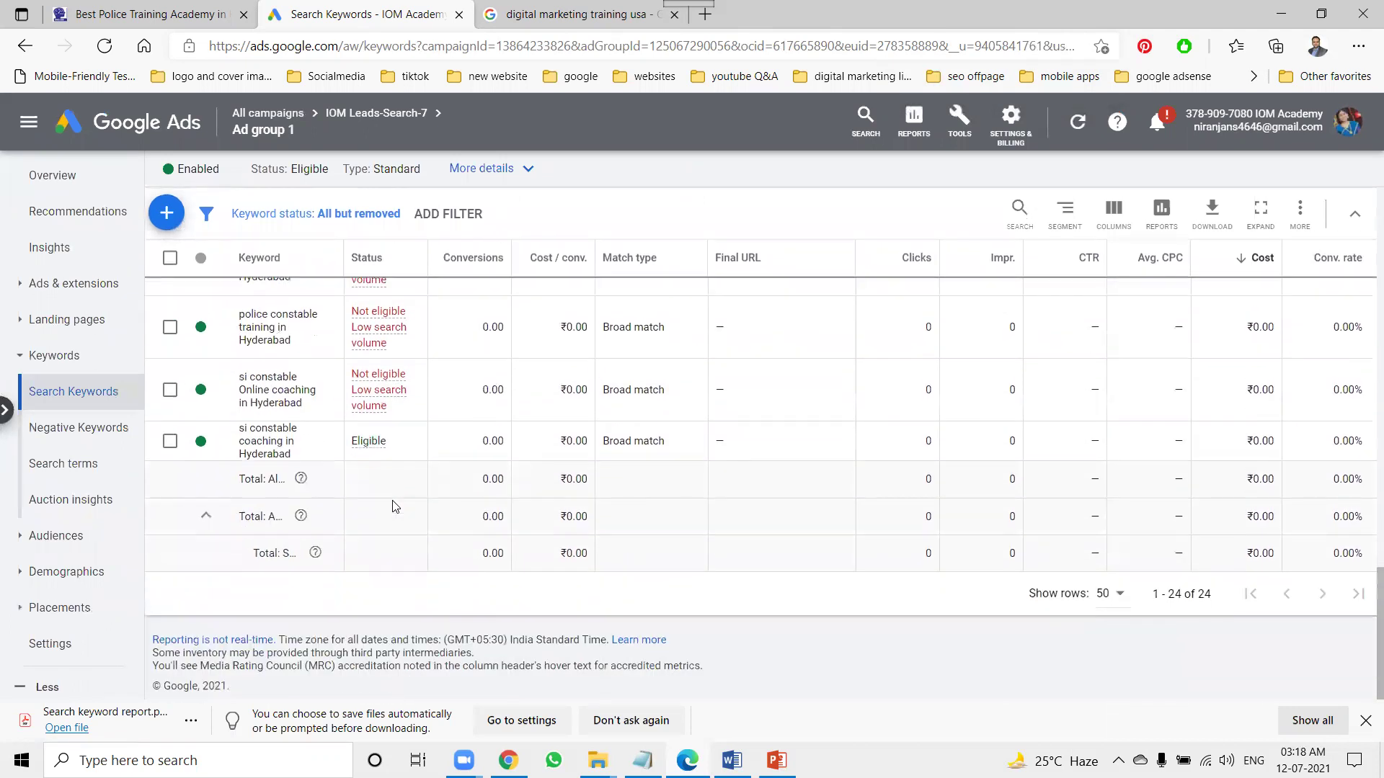
scroll(395, 506, up, 2)
mouse_move(393, 506)
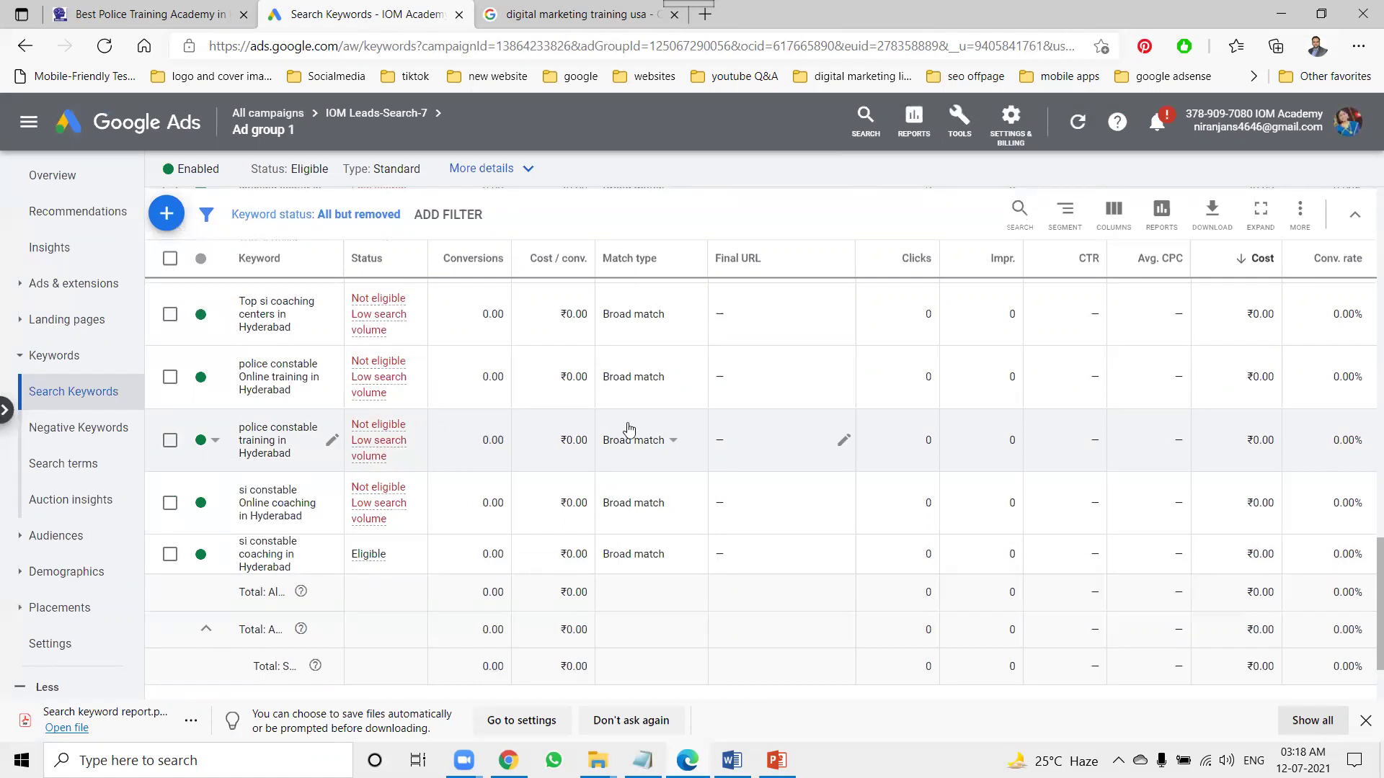
scroll(764, 440, up, 10)
scroll(764, 440, up, 3)
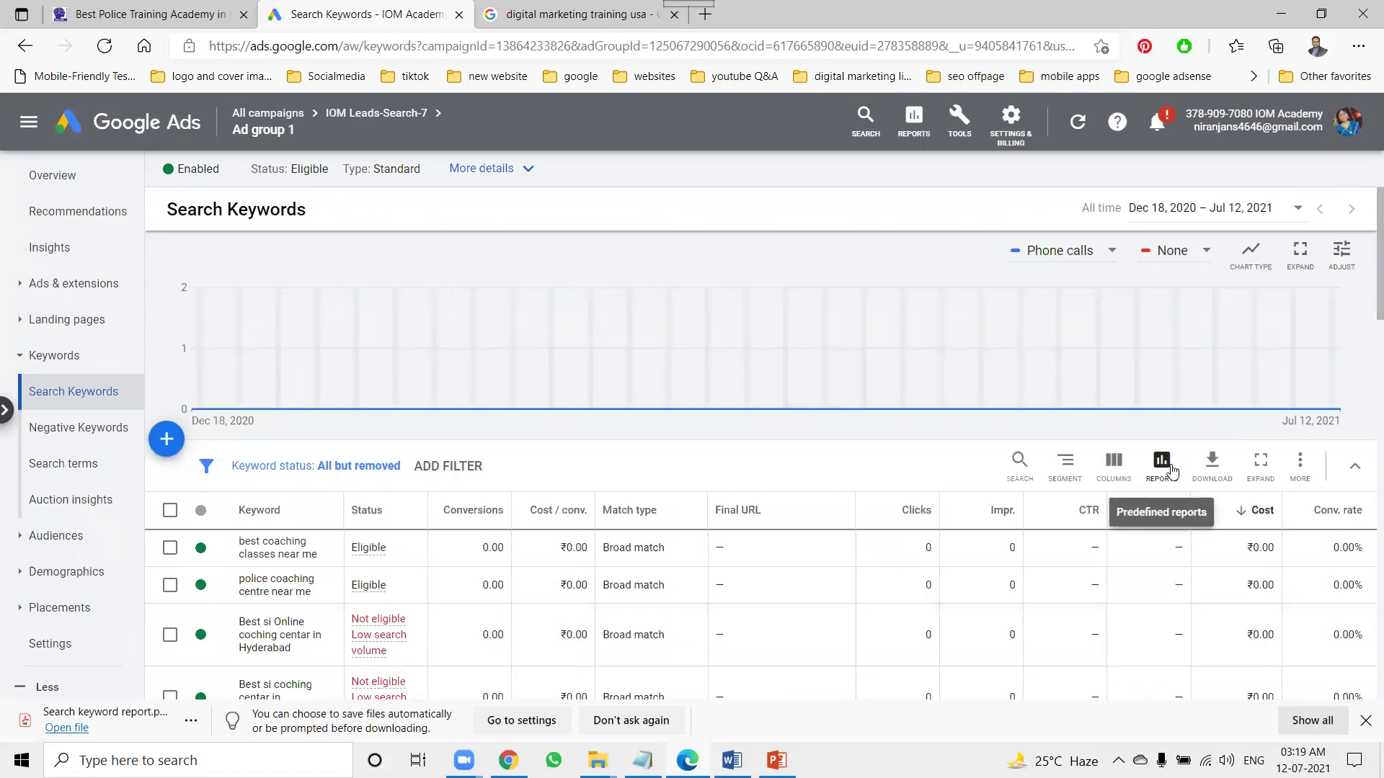
click(283, 118)
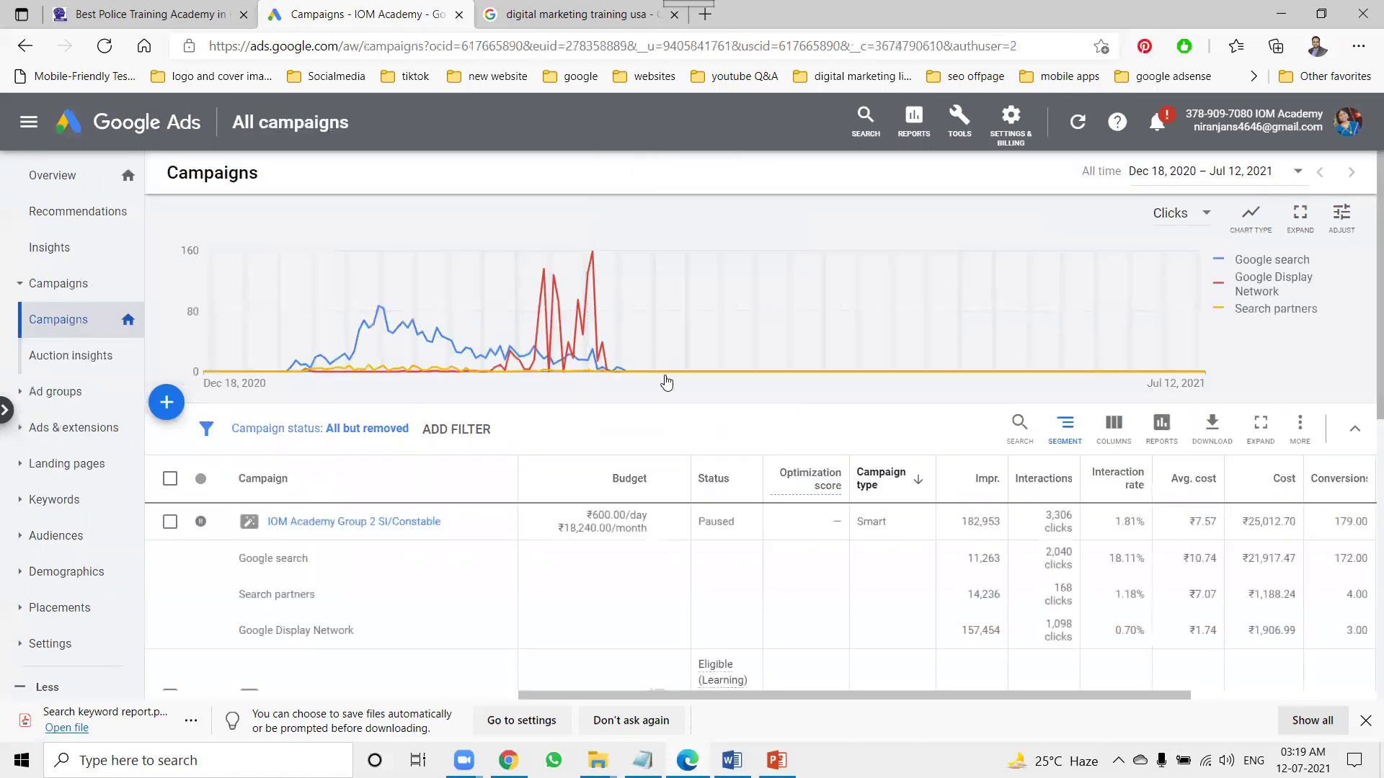
scroll(667, 382, down, 5)
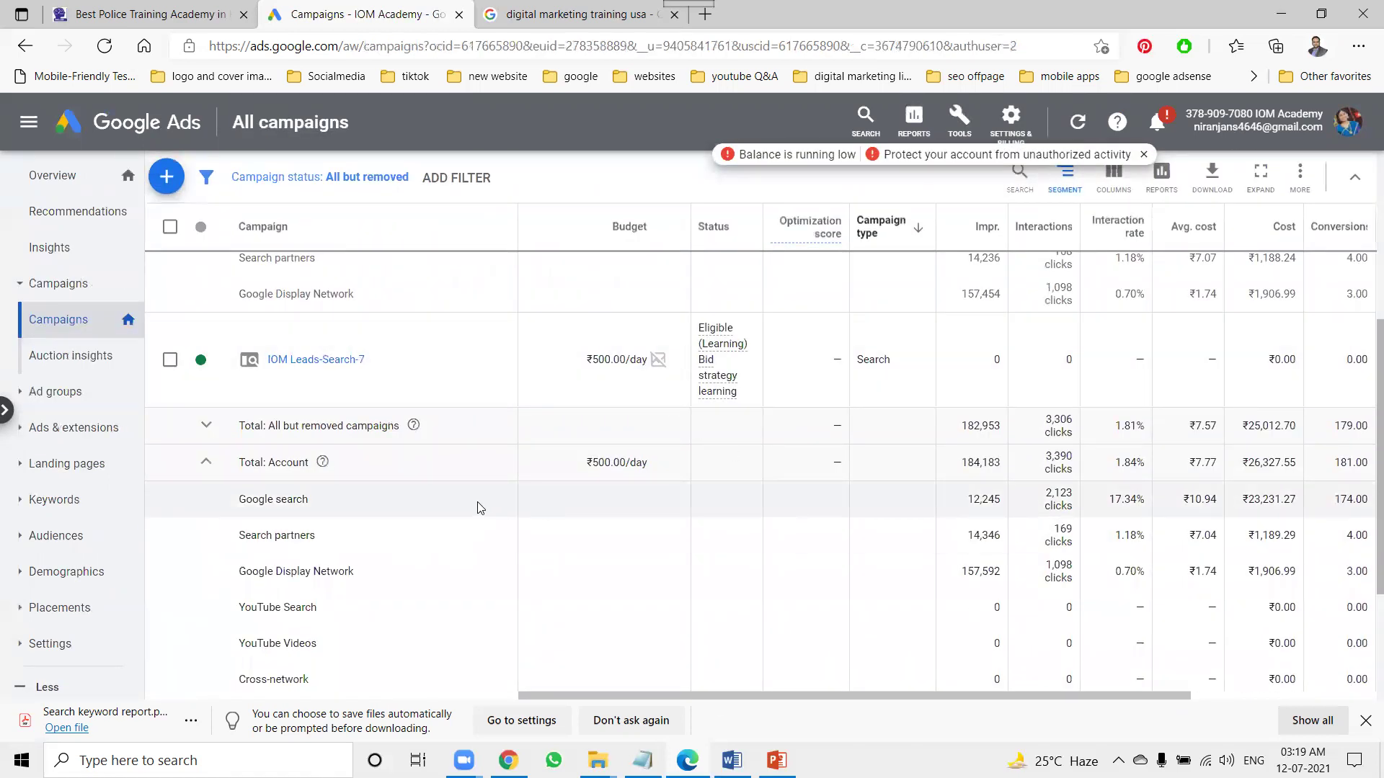
scroll(768, 481, up, 3)
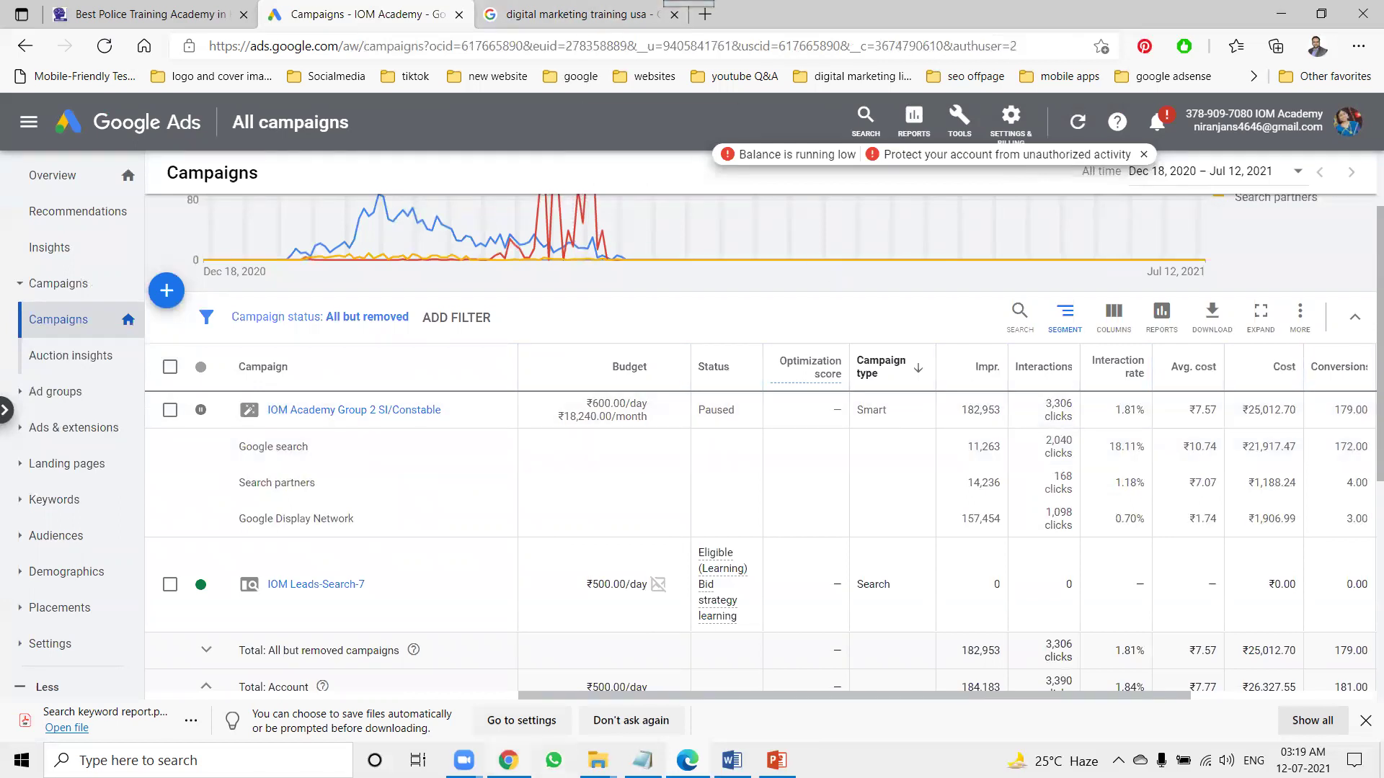
Step: Switch to Chrome and show the Videos page of the digital marketing channel on YouTube
key(alt+Tab)
click(397, 10)
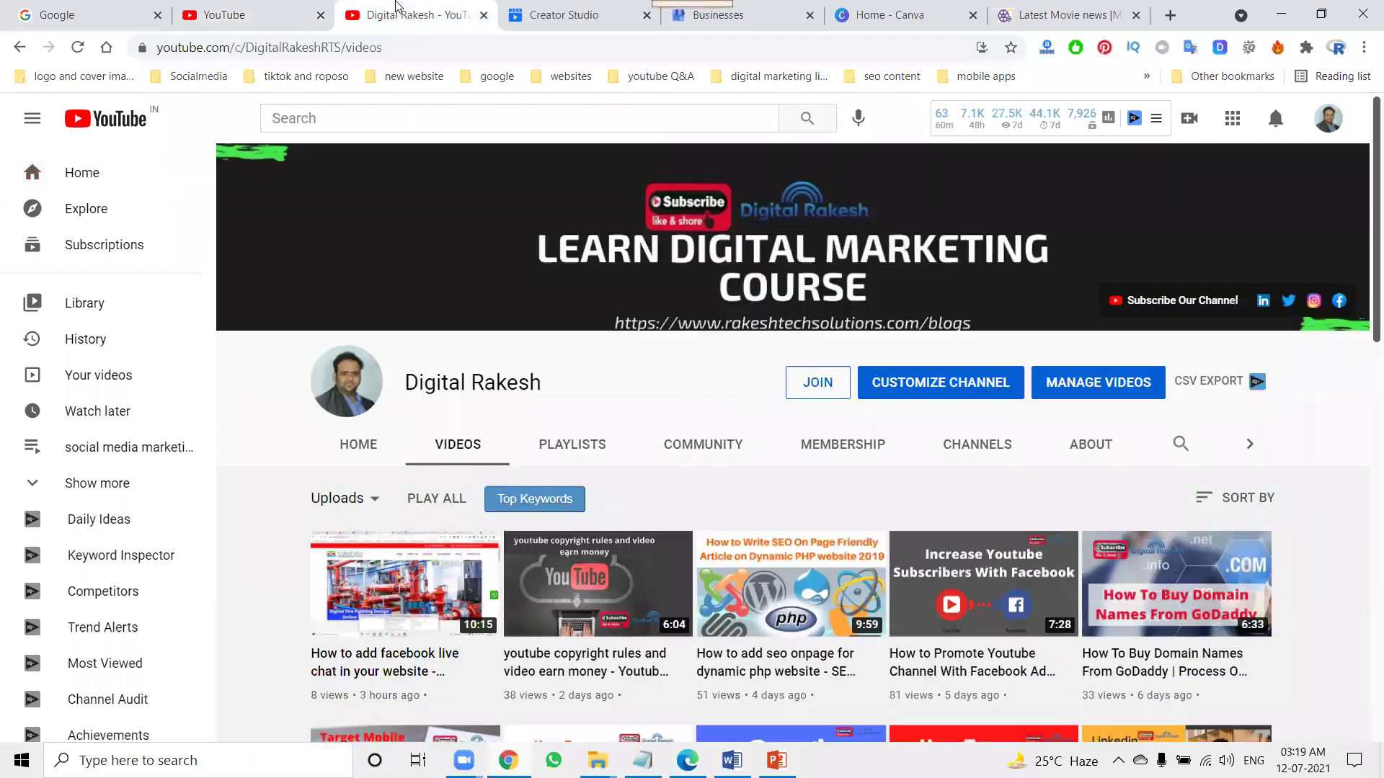